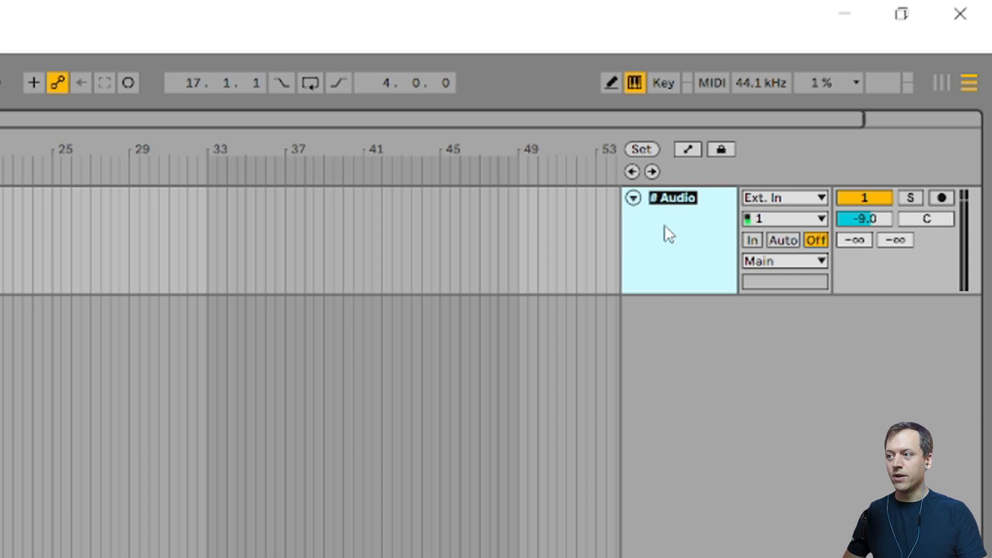
# Rename the audio track as Kick
pyautogui.write('K')
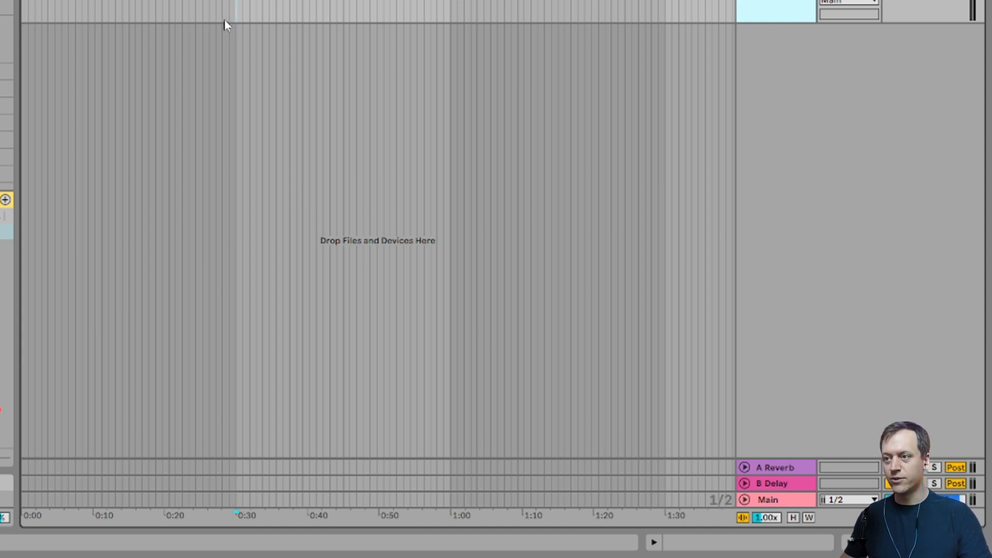
pyautogui.scroll(3, 225, 20)
pyautogui.scroll(3, 231, 47)
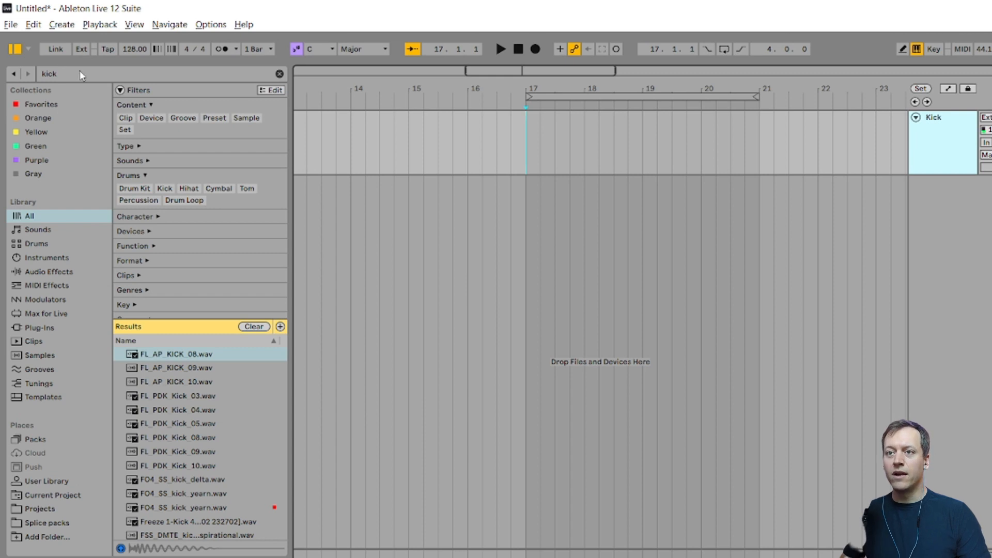
# Search the library for kick, audition 19_Kick.wav and 20_Kick.wav, and place 20_Kick.wav on the Kick track at bar 17
pyautogui.click(75, 74)
pyautogui.write('kick')
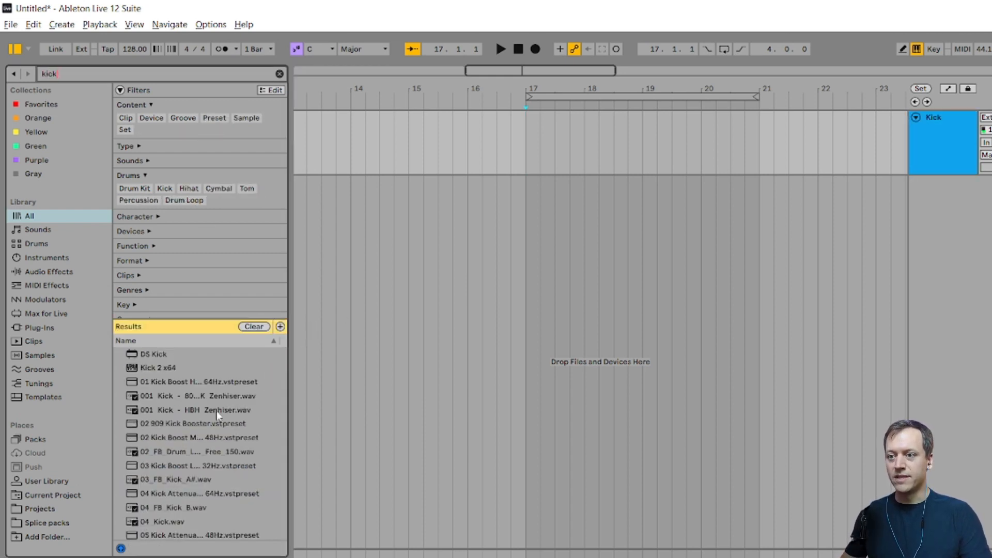
pyautogui.scroll(-5, 217, 439)
pyautogui.click(191, 507)
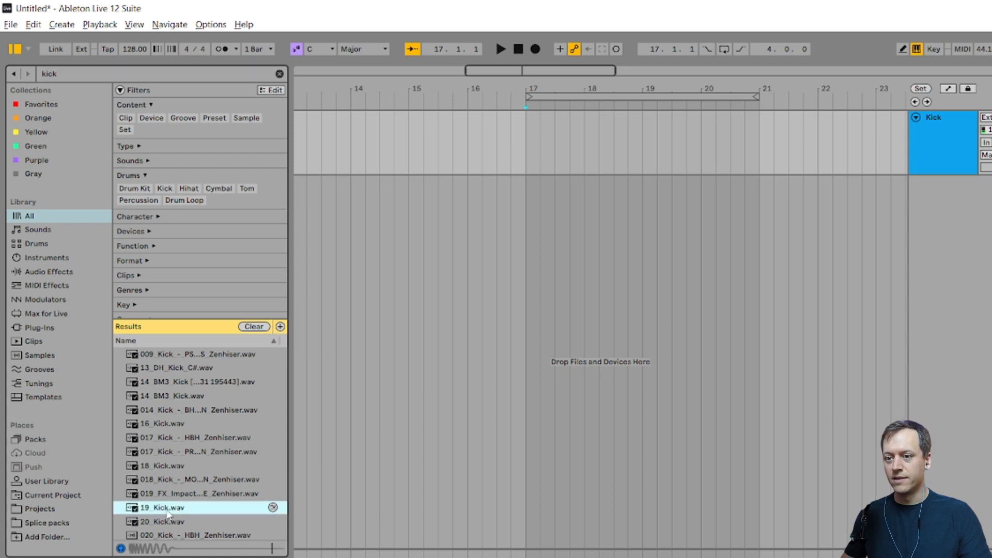
pyautogui.click(164, 521)
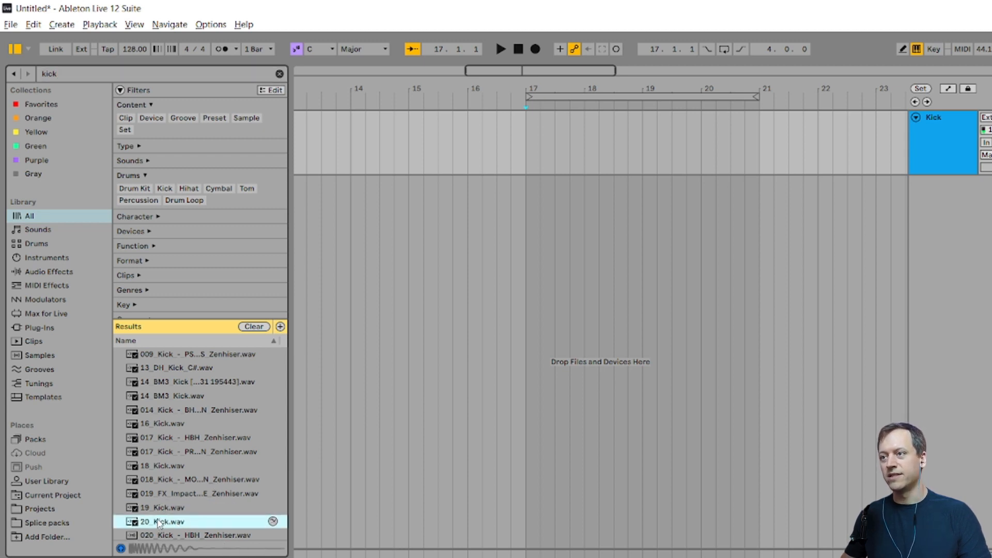
pyautogui.moveTo(148, 523); pyautogui.dragTo(528, 158)
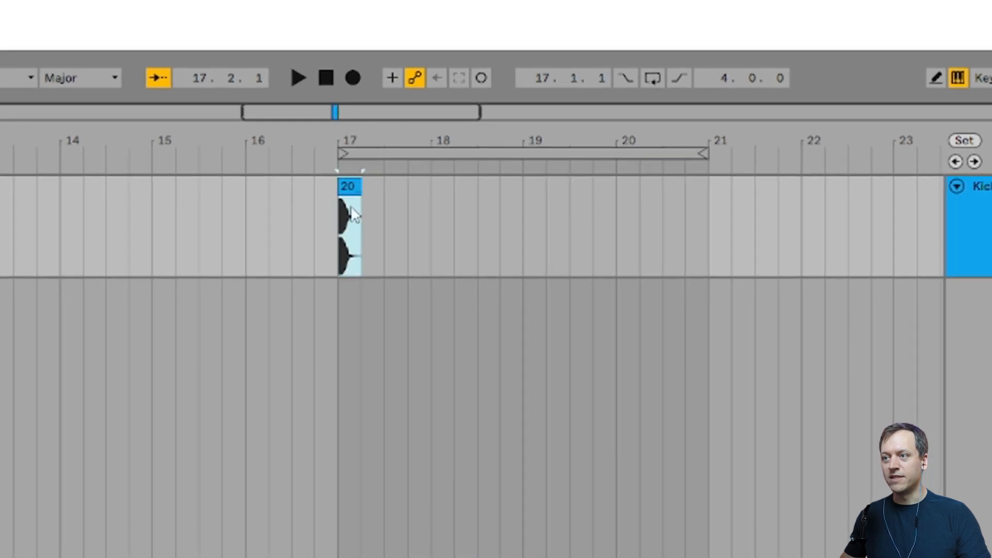
# Trim the end of the kick clip so it stops exactly at 17.2
pyautogui.press('+')
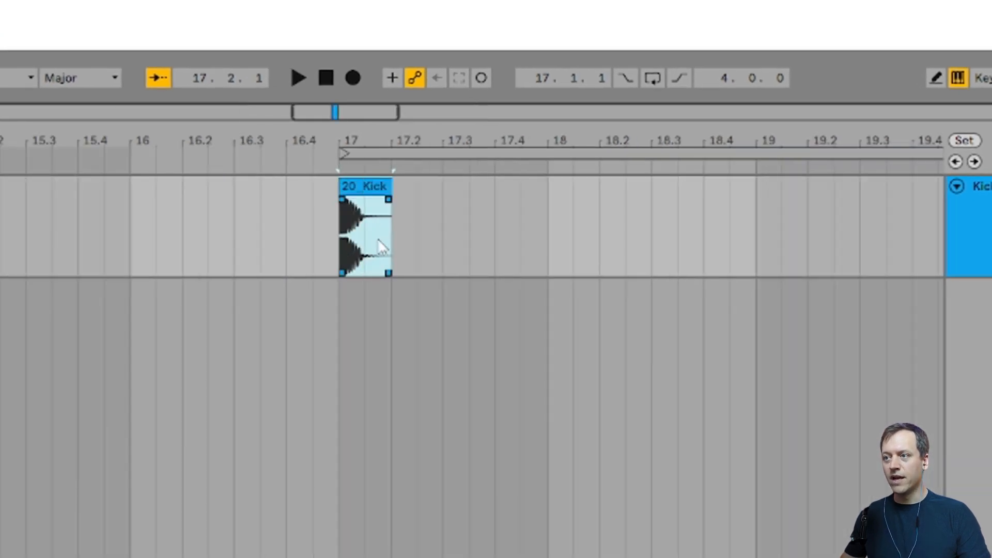
pyautogui.press('+')
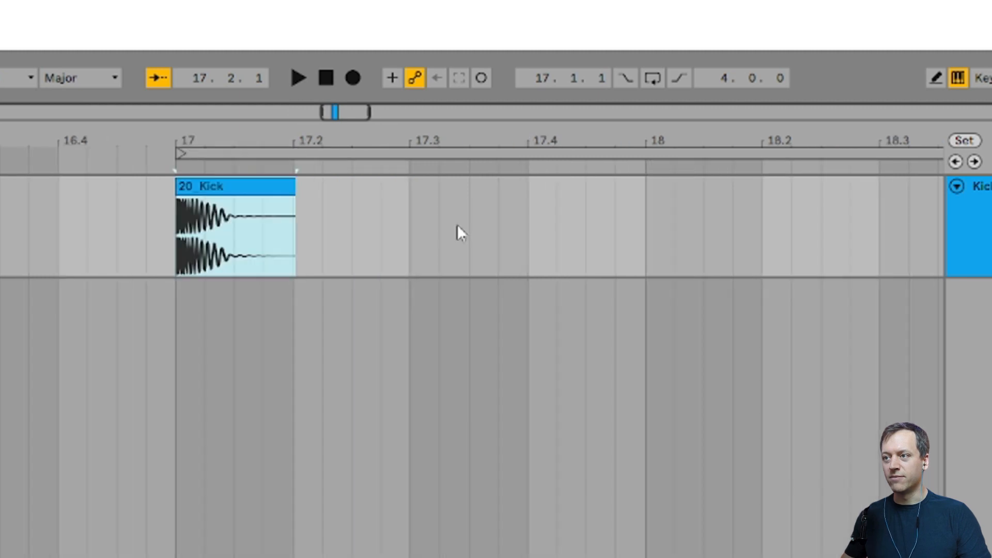
pyautogui.click(325, 230)
pyautogui.press('+')
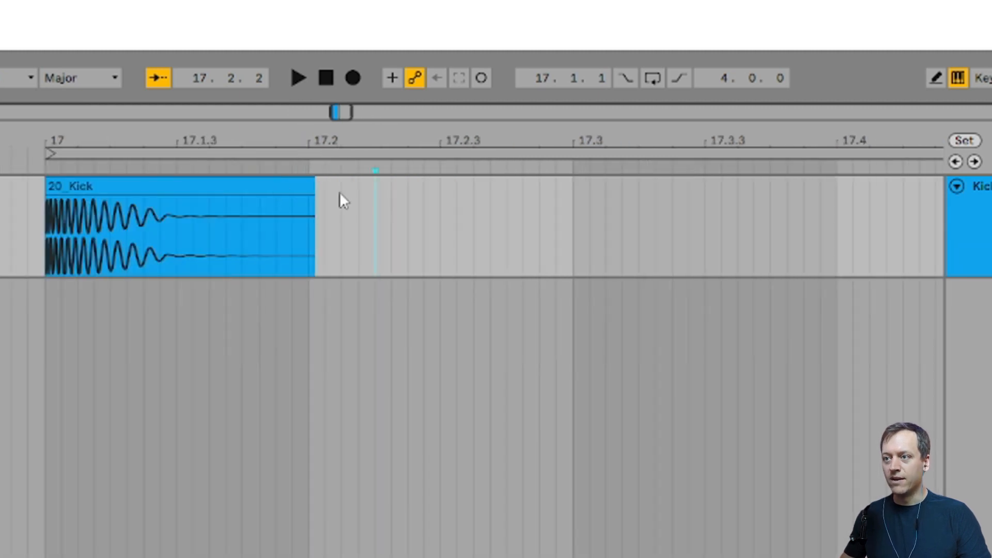
pyautogui.click(313, 185)
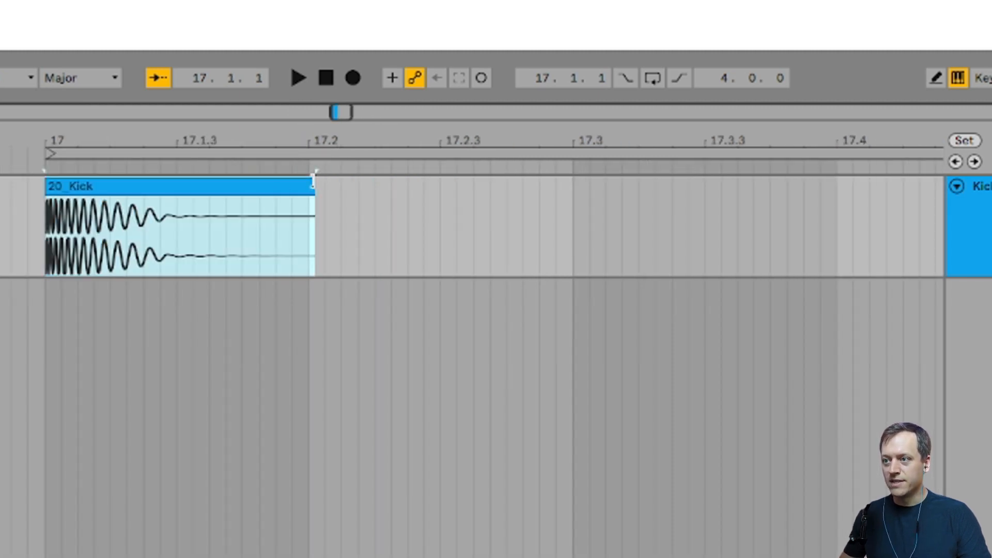
pyautogui.moveTo(313, 182); pyautogui.dragTo(309, 182)
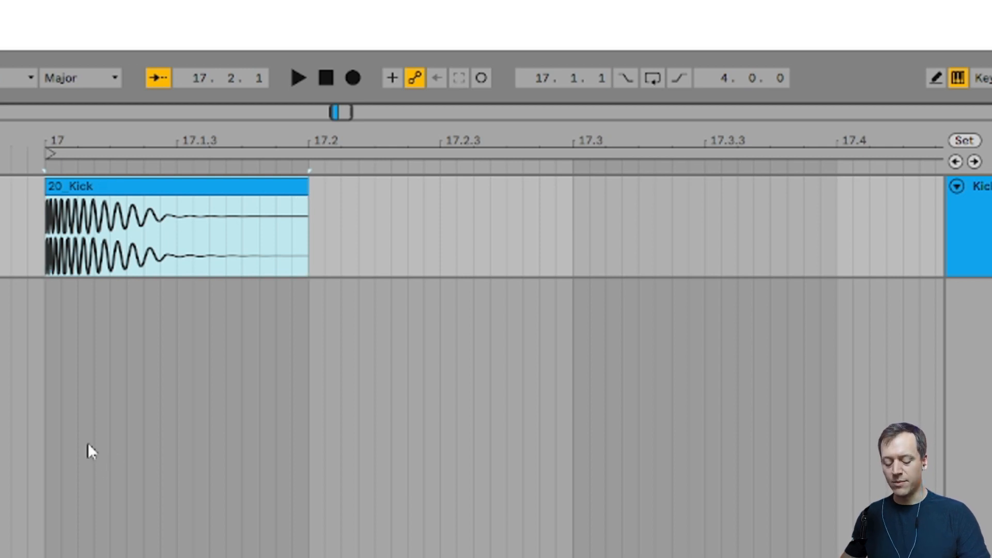
# Duplicate the kick clip and copy the resulting pair to 17.3, filling bar 17 with a kick on every beat
pyautogui.hotkey('ctrl', 'd')
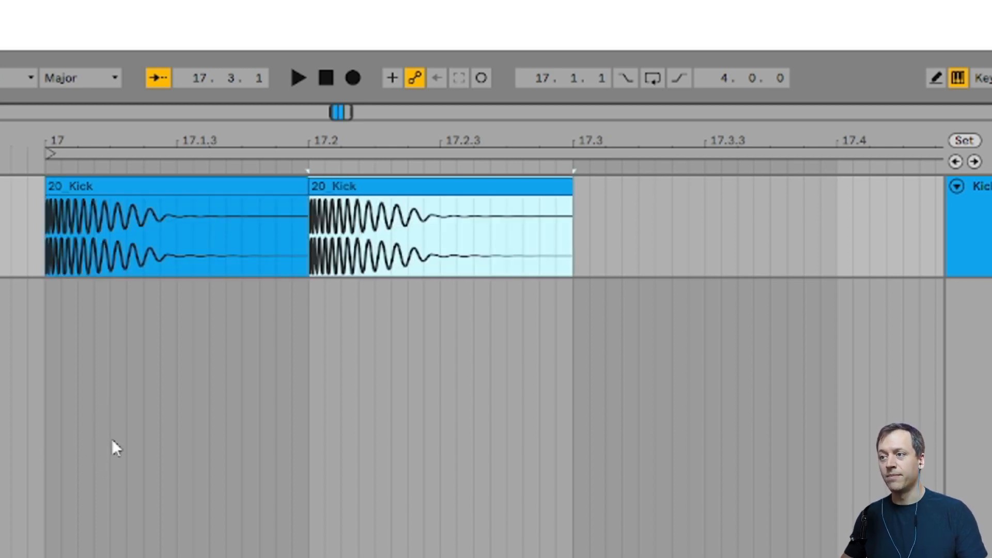
pyautogui.click(107, 186)
pyautogui.keyDown('shift'); pyautogui.click(398, 184); pyautogui.keyUp('shift')
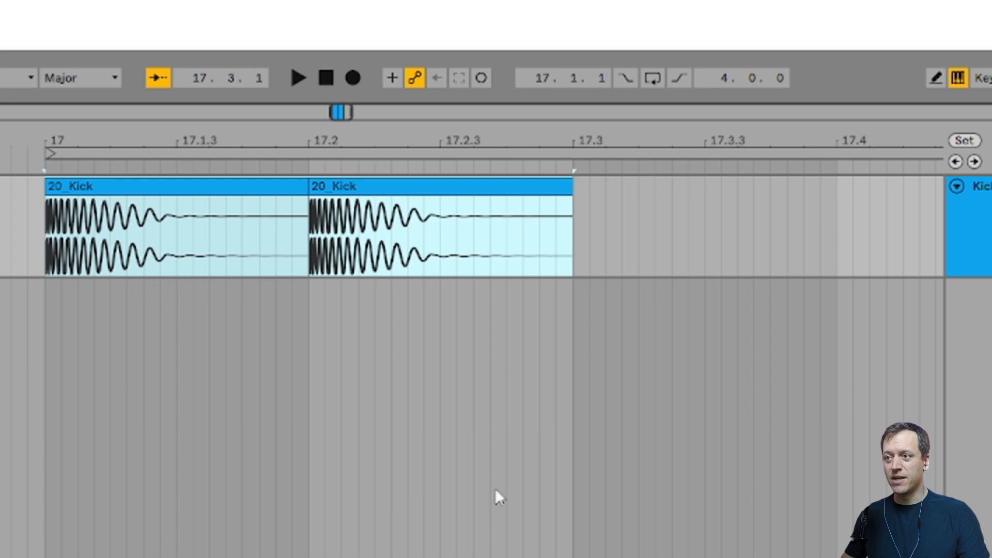
pyautogui.click(575, 229)
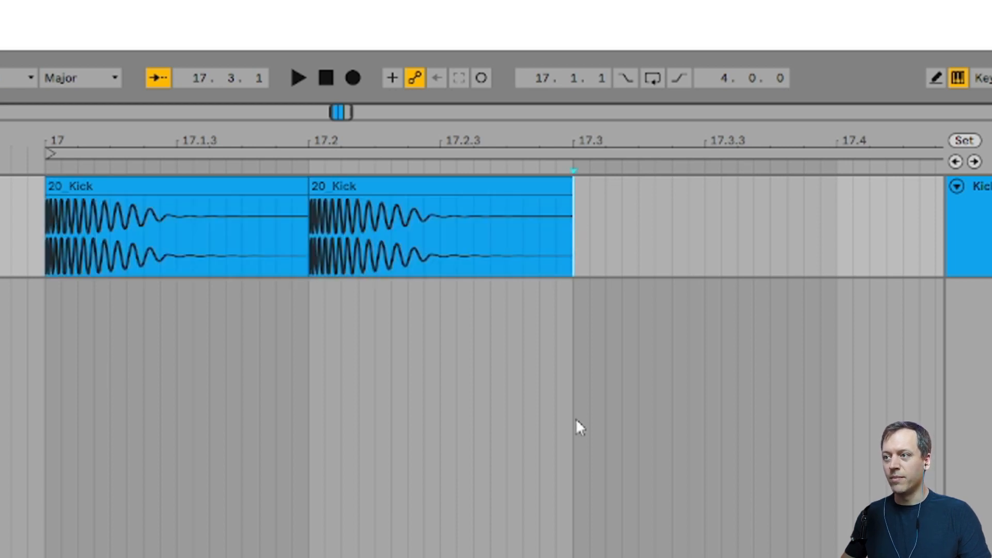
pyautogui.hotkey('ctrl', 'v')
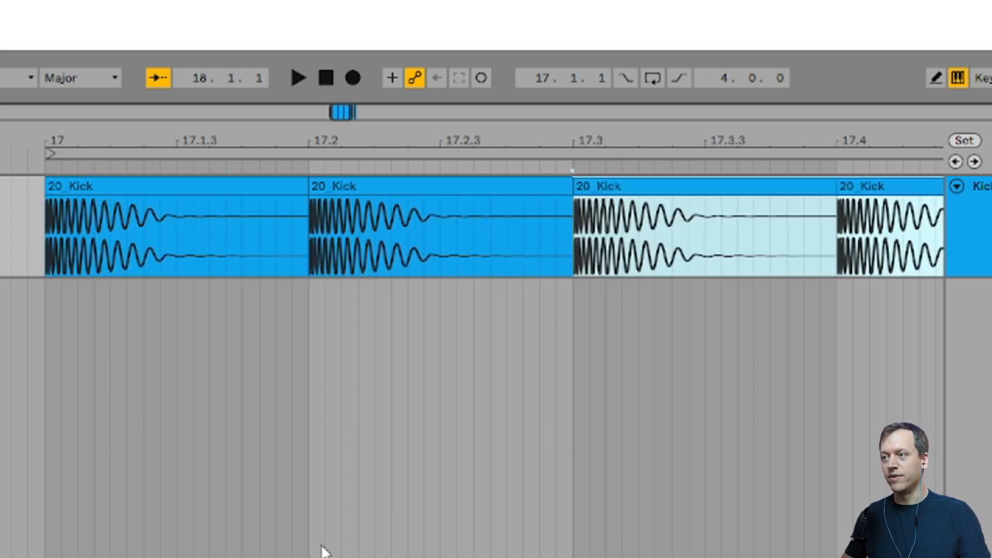
# Play the kick pattern from the start of bar 17 and stop playback
pyautogui.press('-')
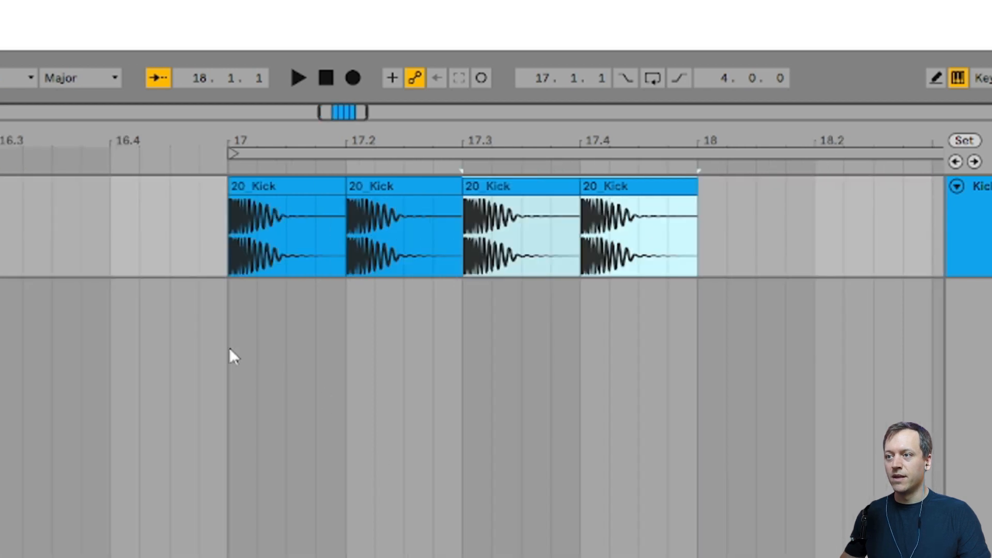
pyautogui.click(229, 309)
pyautogui.press('space')
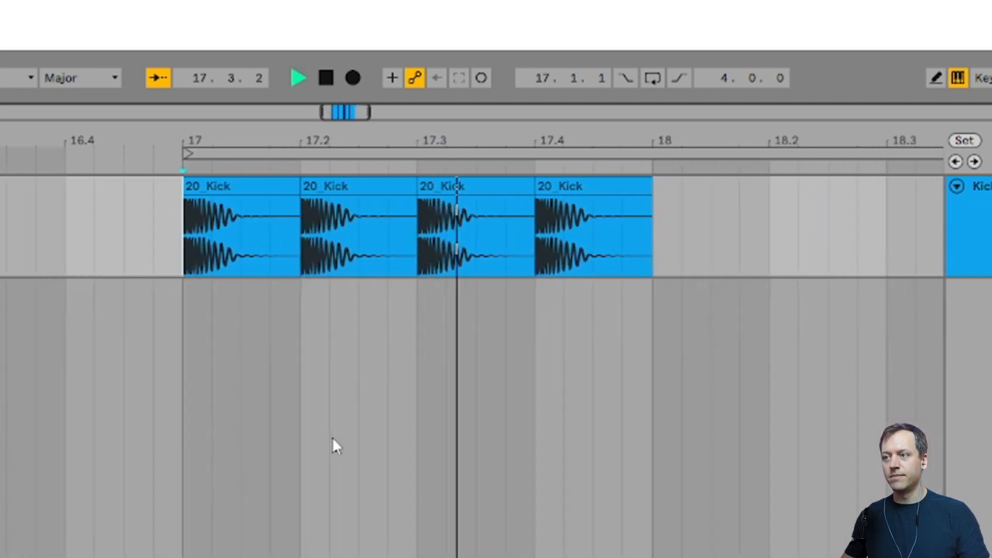
pyautogui.press('space')
# Select the four kick clips in bar 17 and loop that one-bar range, leaving the arrangement loop on
pyautogui.press('-')
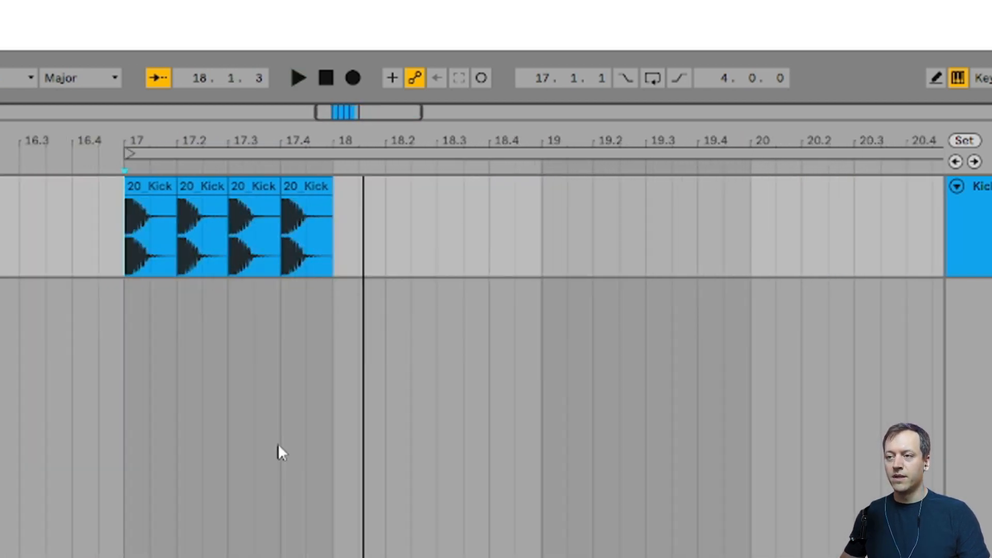
pyautogui.hscroll(-3, 278, 443)
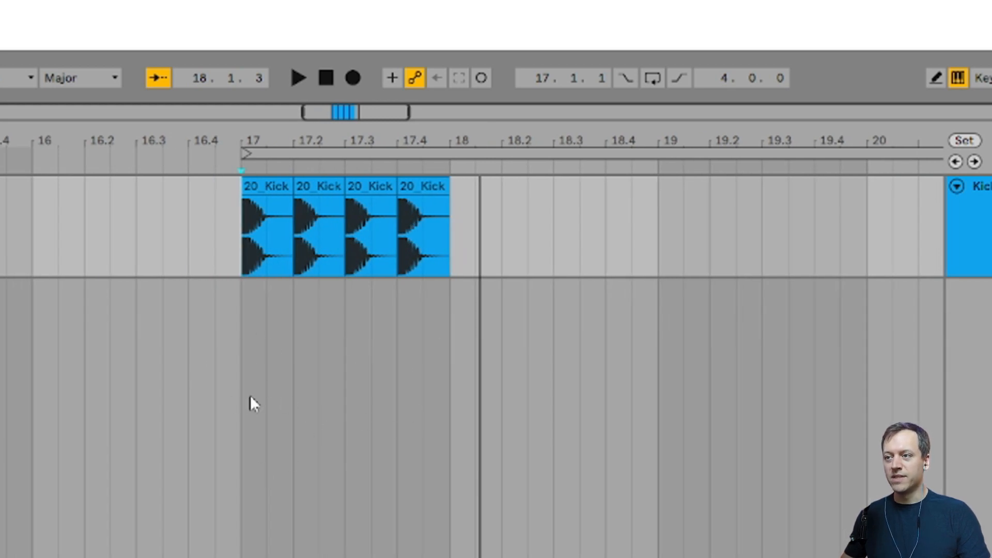
pyautogui.moveTo(242, 220); pyautogui.dragTo(446, 213)
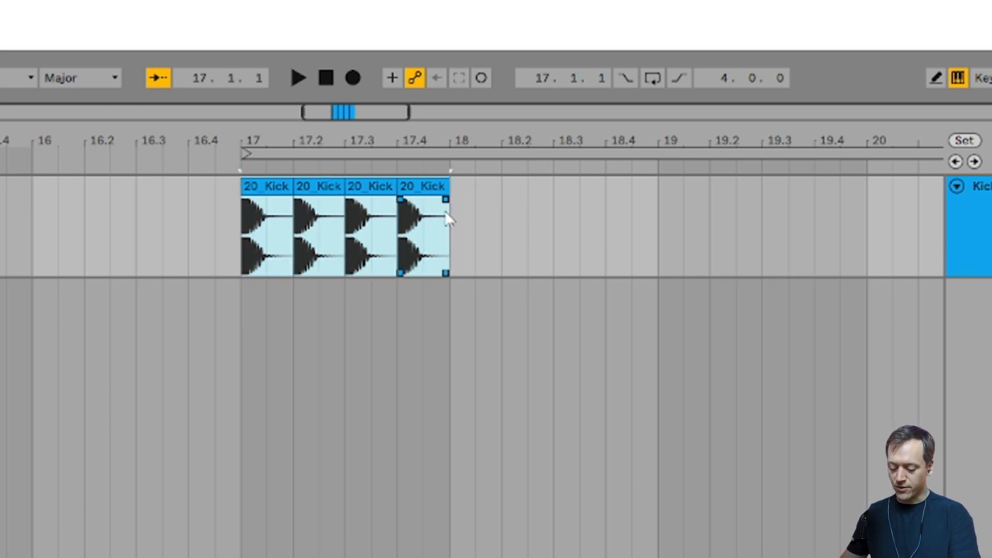
pyautogui.hotkey('ctrl', 'l')
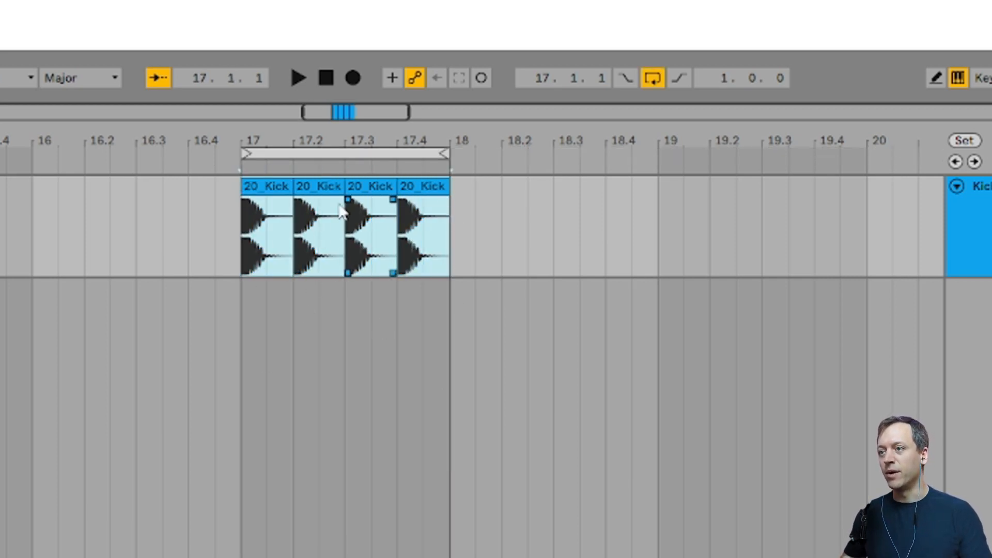
pyautogui.click(254, 266)
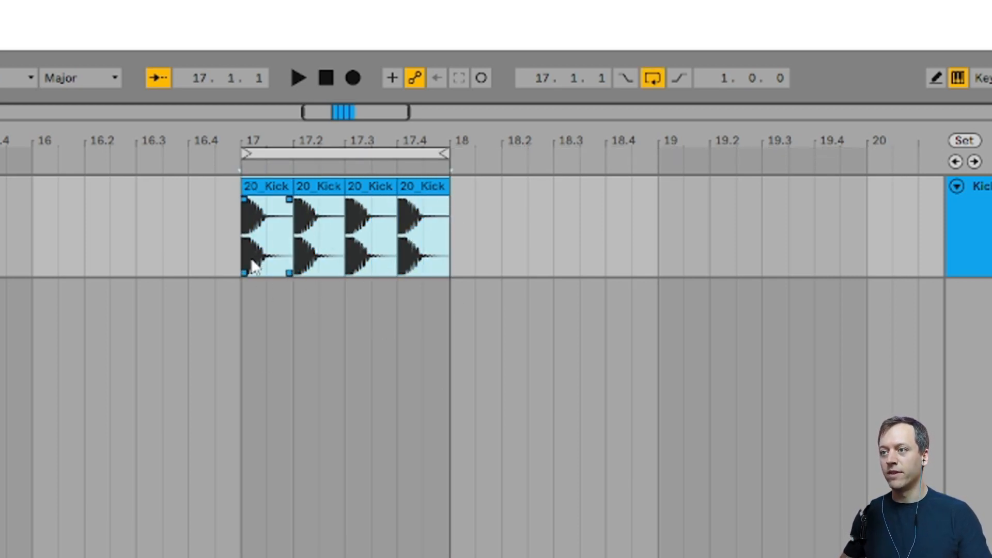
pyautogui.click(655, 80)
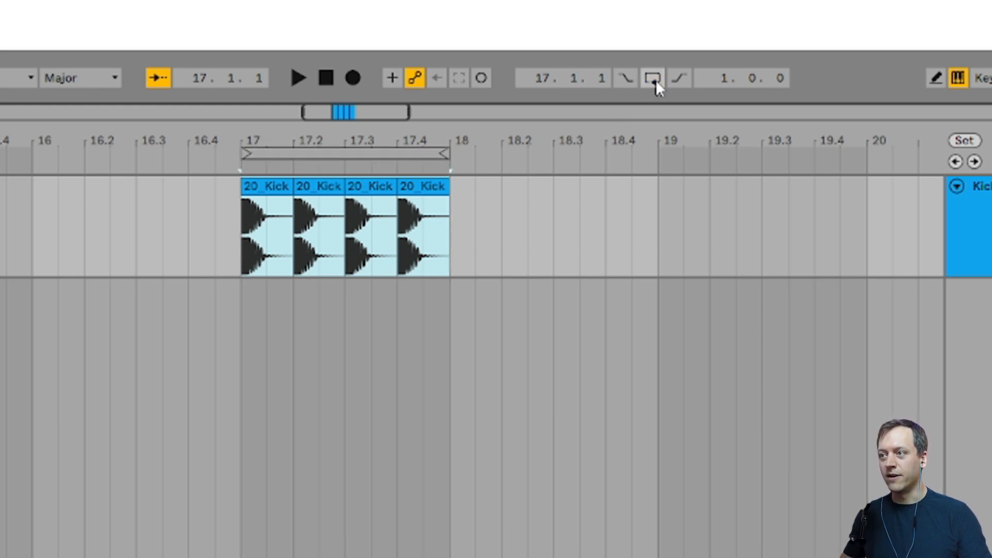
pyautogui.click(653, 77)
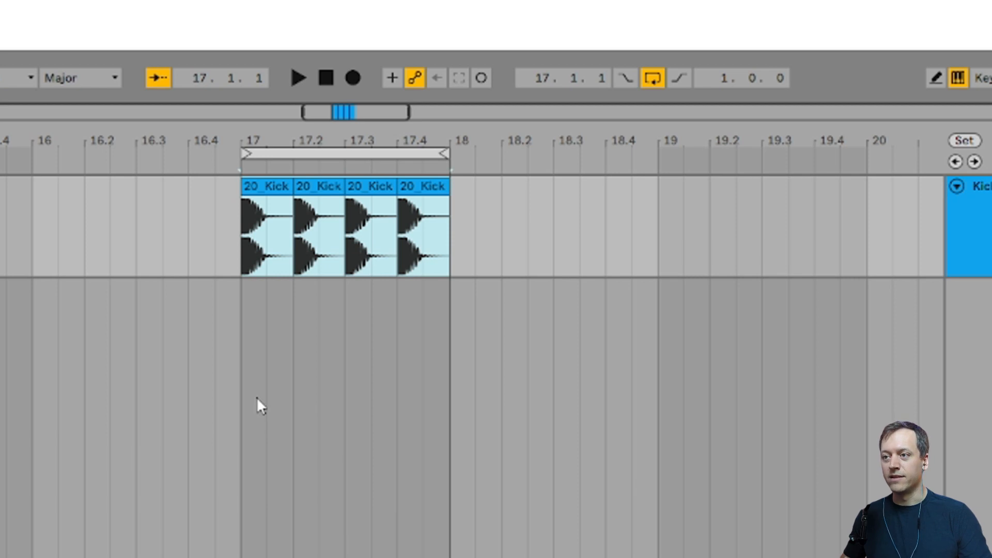
# Play the looped kick bar to check it and stop playback
pyautogui.press('space')
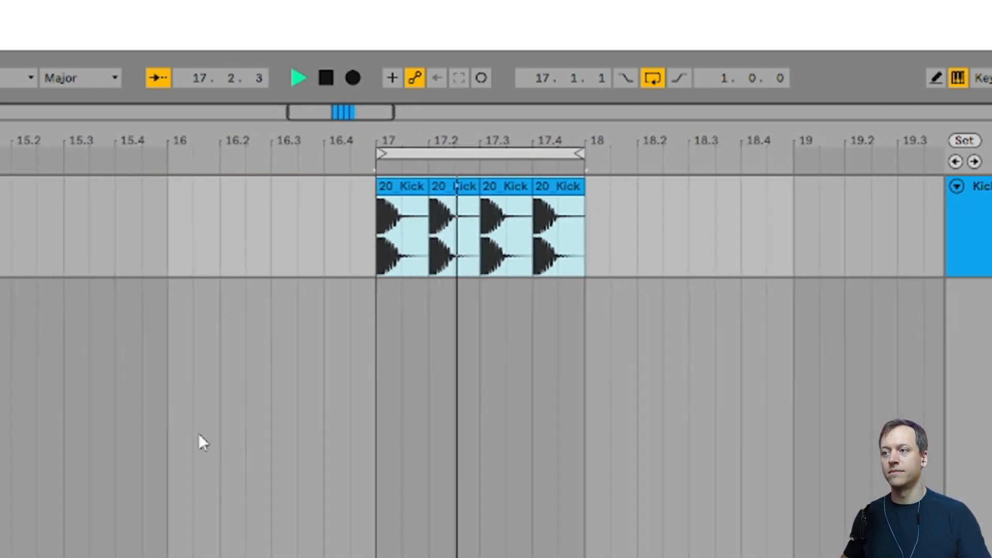
pyautogui.press('space')
pyautogui.click(405, 422)
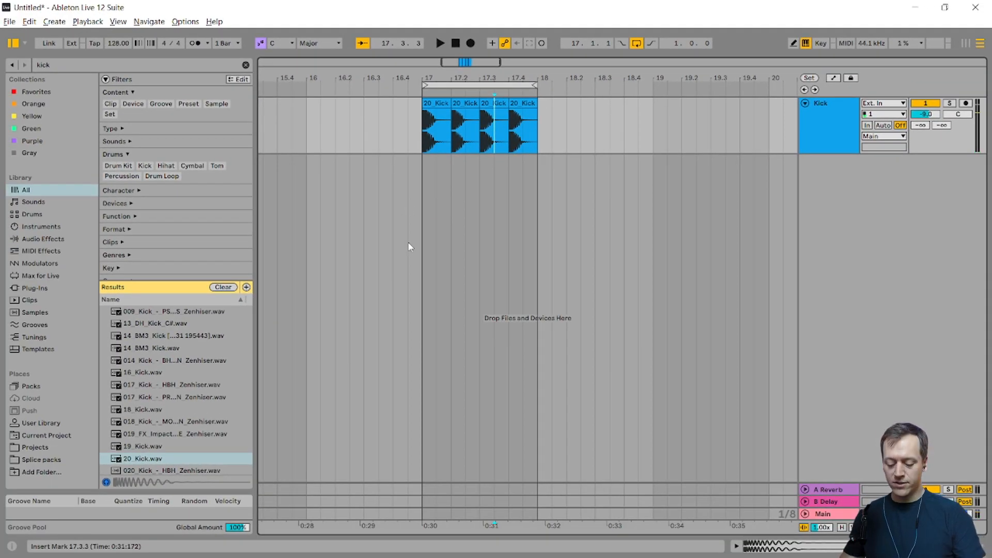
# Insert a new audio track below Kick and name it Snare
pyautogui.hotkey('ctrl', 't')
pyautogui.hotkey('ctrl', 'r')
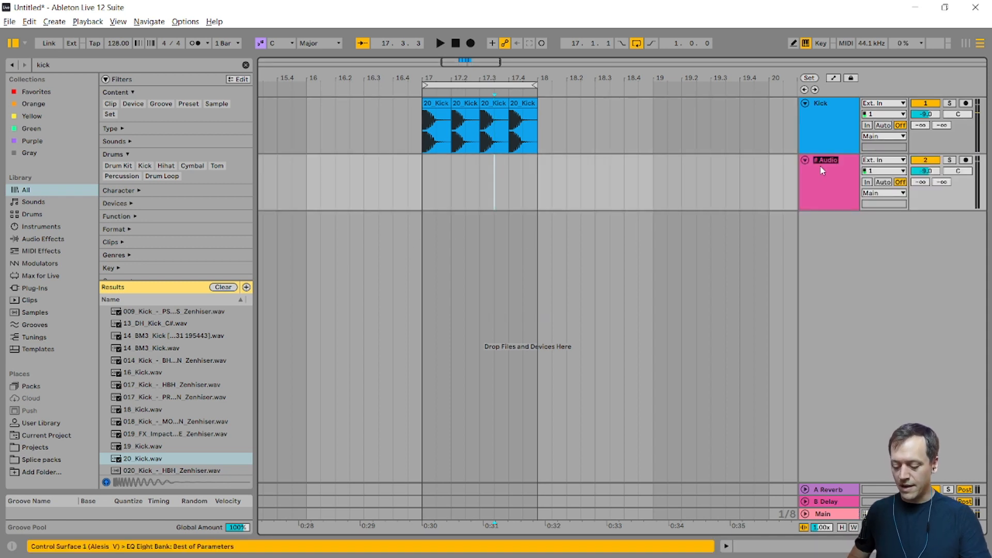
pyautogui.write('Snare')
pyautogui.press('Return')
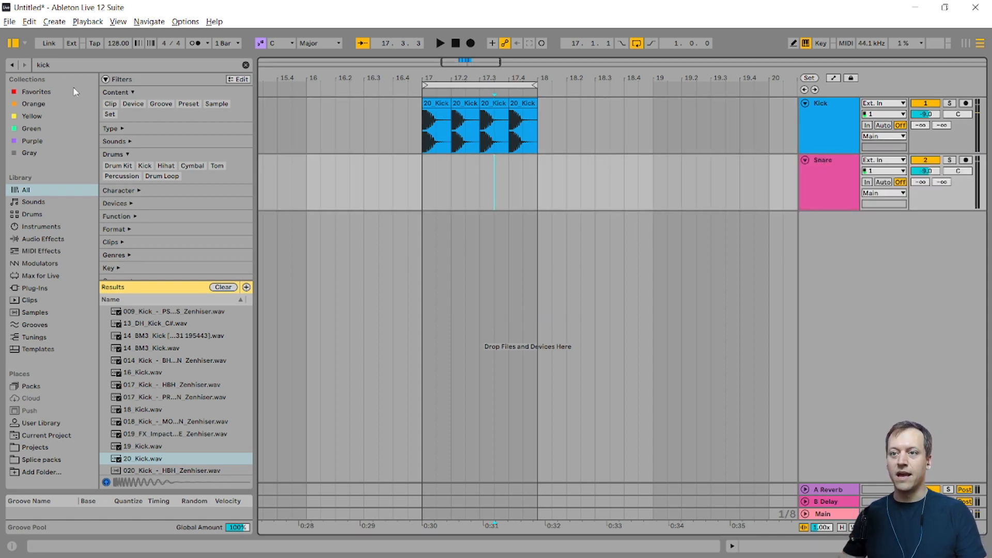
# Search the library for snare, audition a few samples, and place 03_FB_Snare.wav on the Snare track at 17.2
pyautogui.click(55, 65)
pyautogui.write('snare')
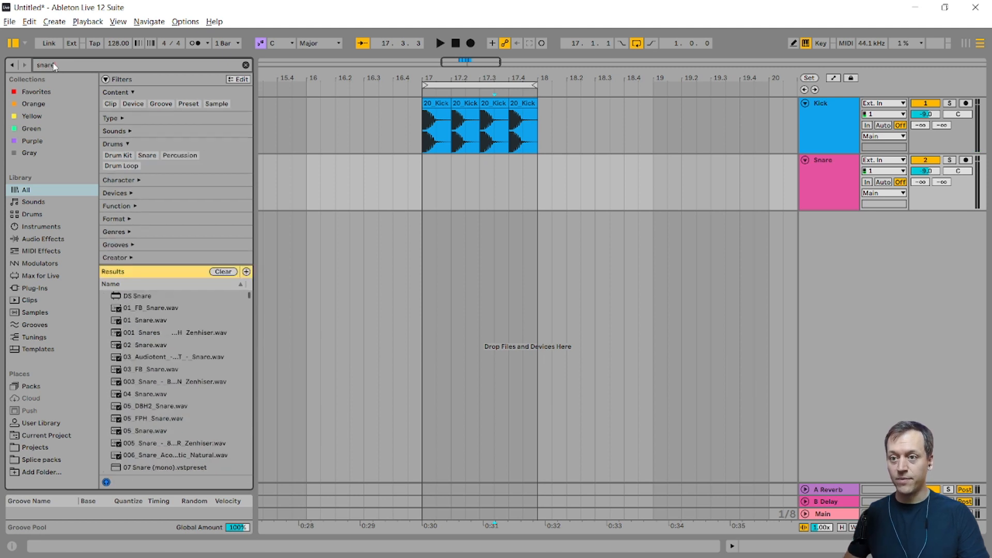
pyautogui.click(145, 406)
pyautogui.click(138, 395)
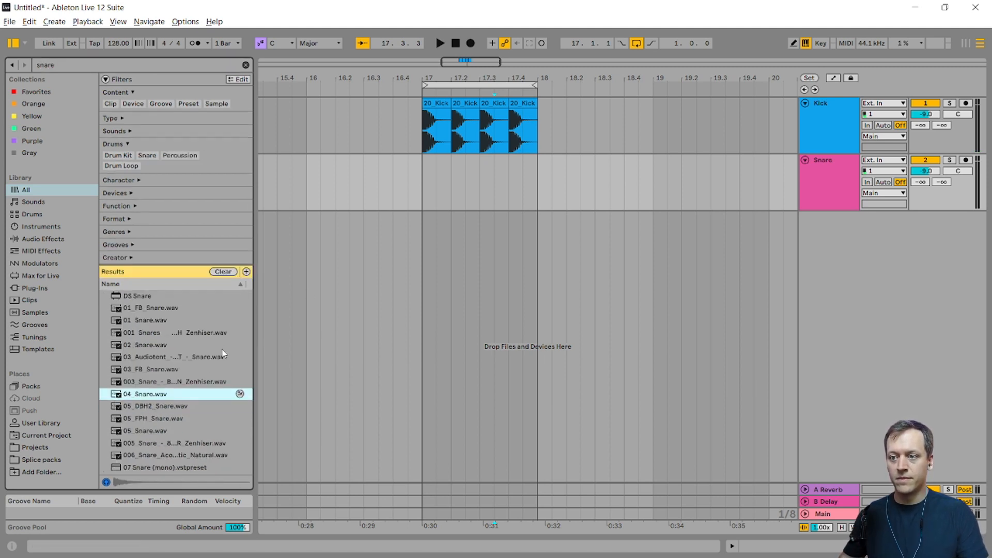
pyautogui.click(157, 368)
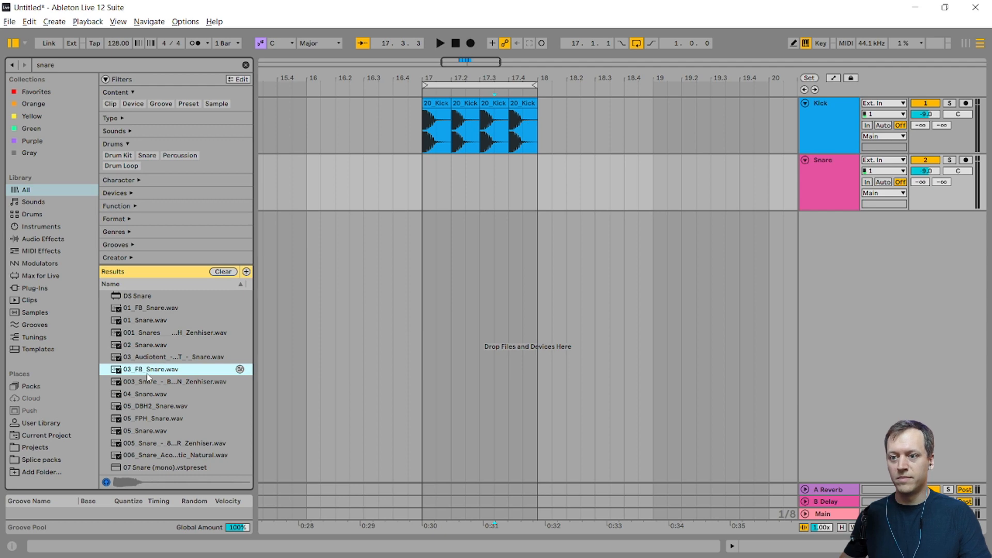
pyautogui.moveTo(149, 376); pyautogui.dragTo(454, 198)
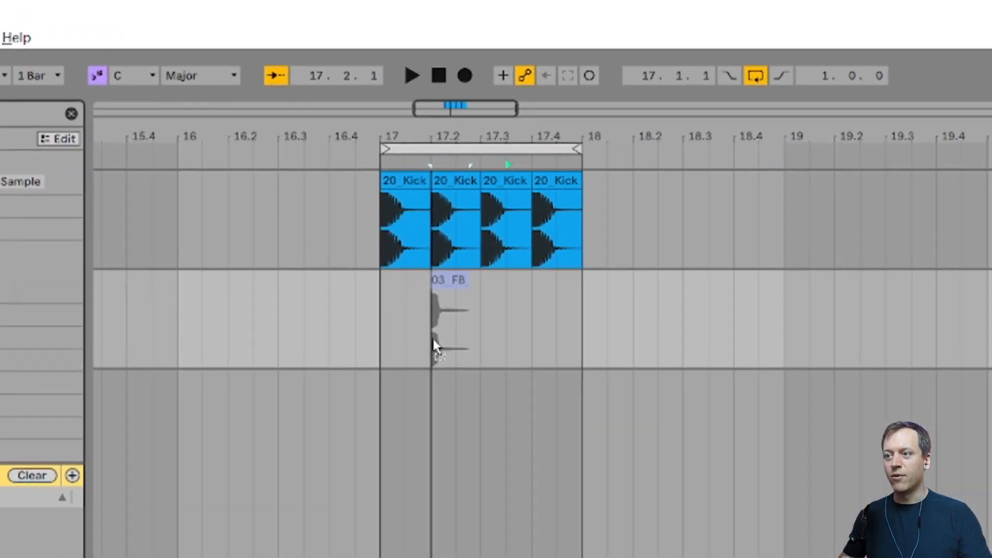
pyautogui.moveTo(434, 346); pyautogui.dragTo(433, 345)
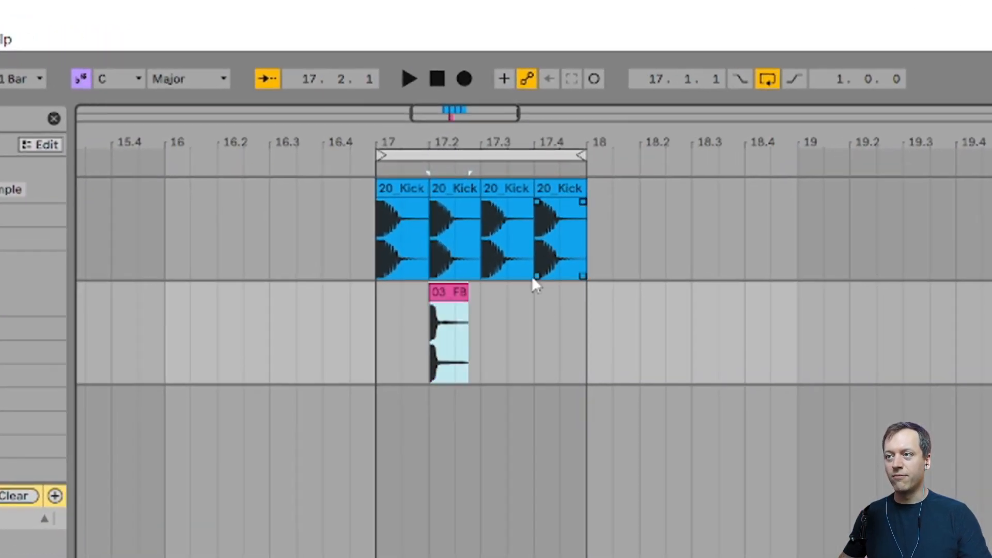
# Duplicate the Snare track's range from 17 to 17.3 so a second snare falls at 17.4
pyautogui.moveTo(483, 320); pyautogui.dragTo(376, 325)
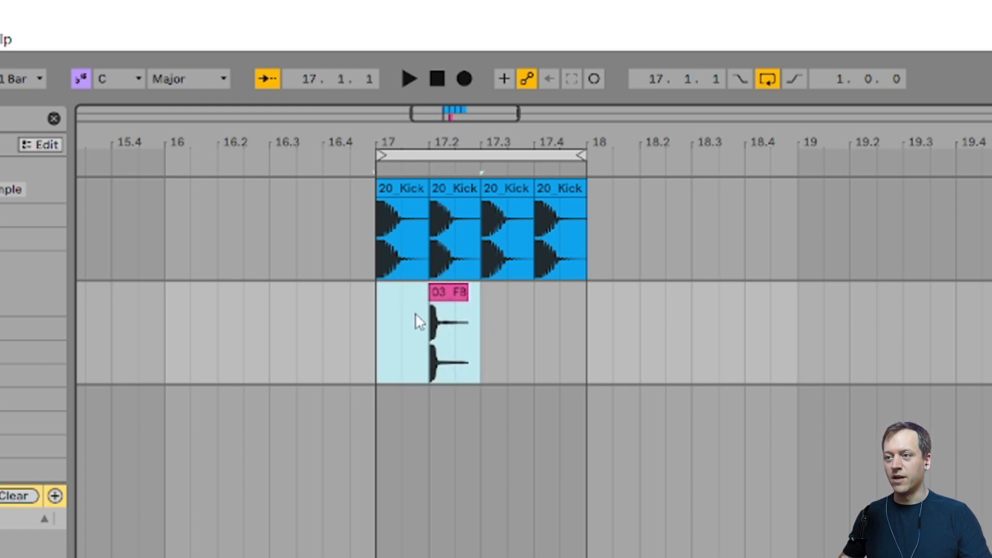
pyautogui.hotkey('ctrl', 'd')
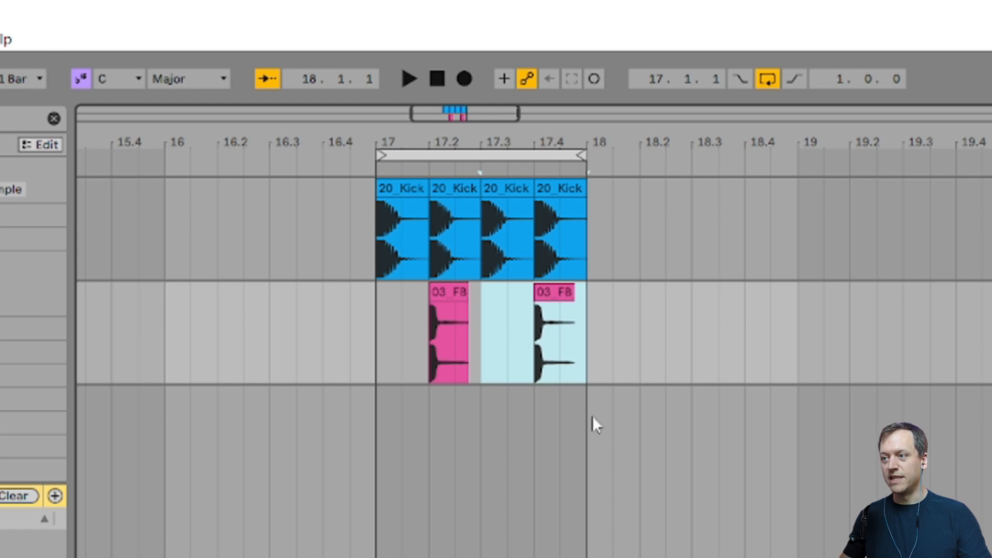
# Play the looped bar from 17 to check the kick and snare together, and stop playback
pyautogui.click(630, 442)
pyautogui.click(371, 336)
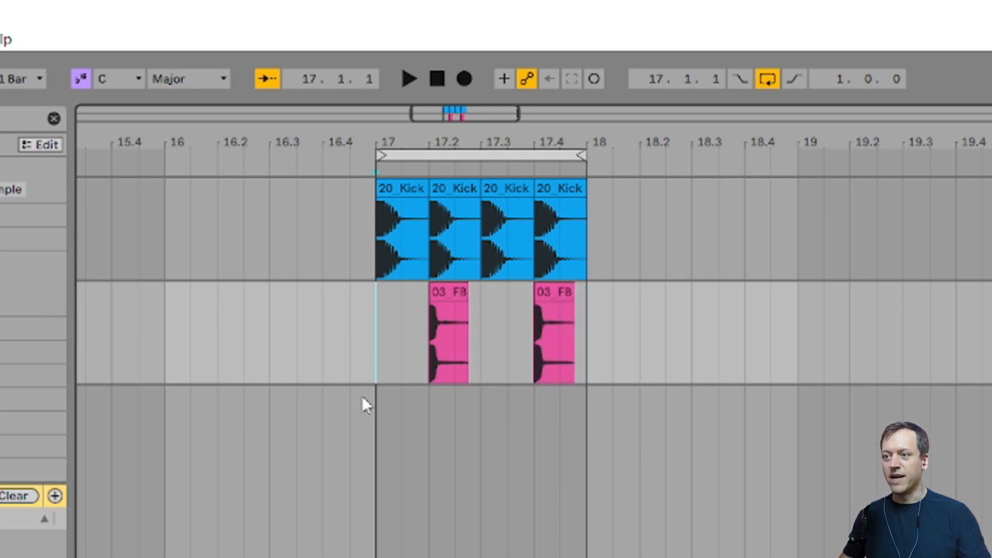
pyautogui.press('space')
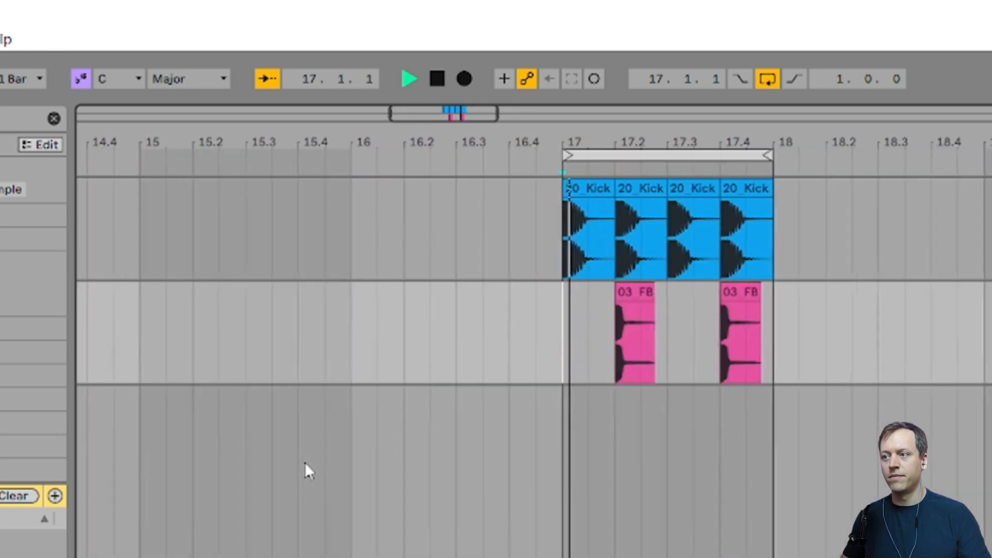
pyautogui.press('space')
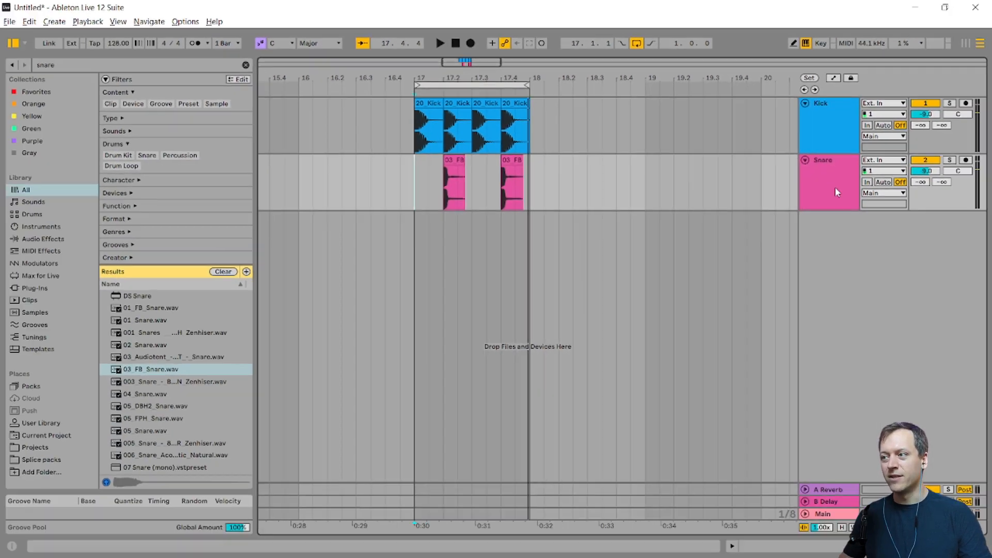
# Insert a new audio track below Snare, name it Open Hat, and search the library for open hat
pyautogui.hotkey('ctrl', 'alt', 't')
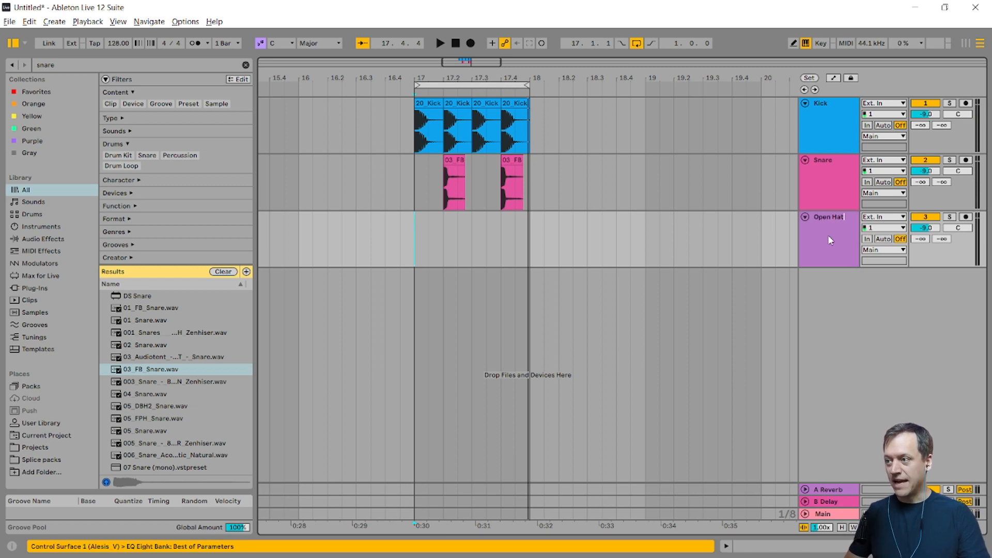
pyautogui.press('Return')
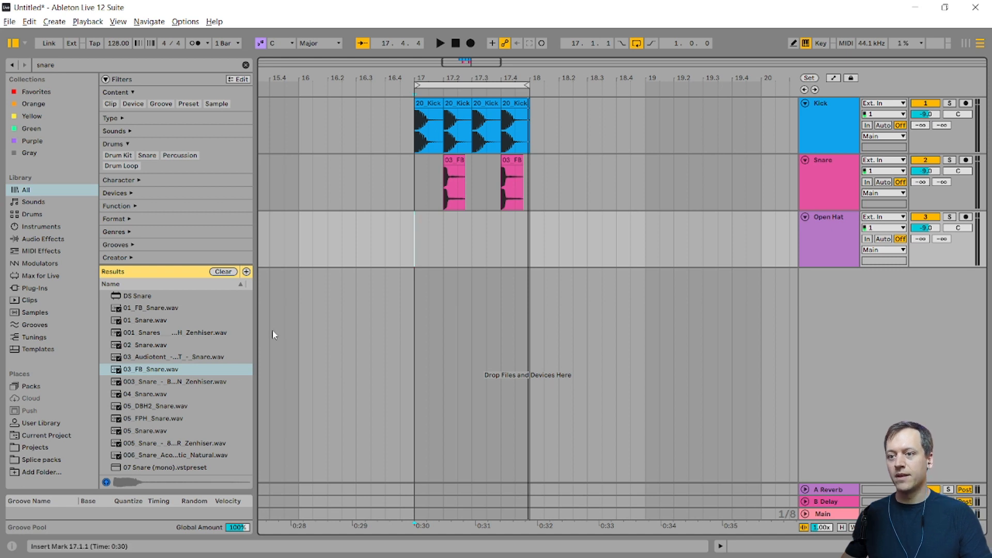
pyautogui.click(89, 69)
pyautogui.write('op')
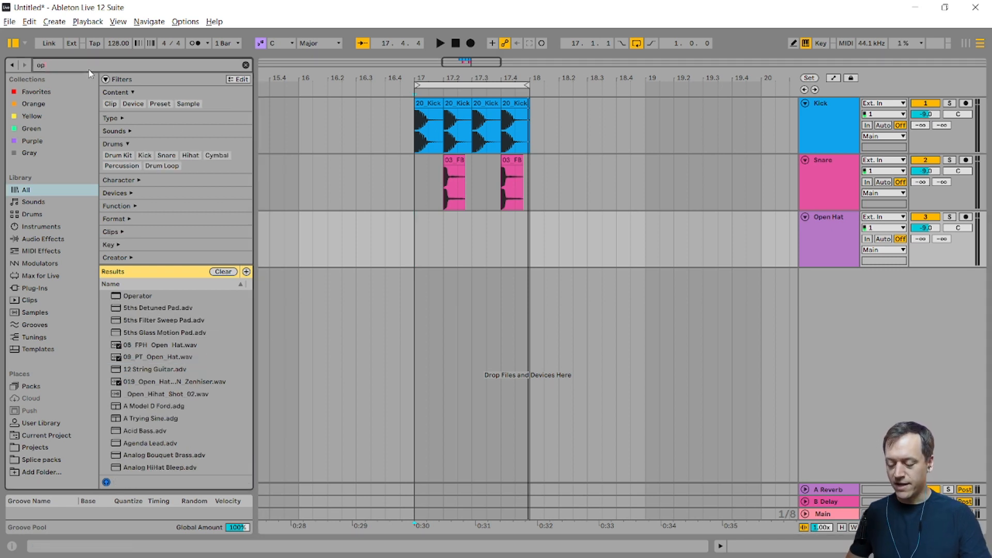
pyautogui.write('en hat')
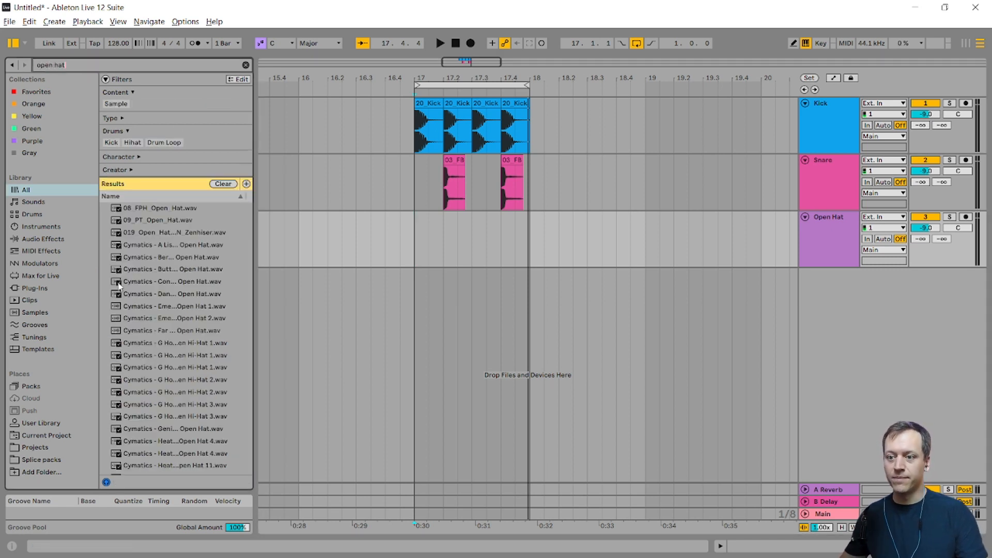
# Audition open hat samples, place Cymatics - Heater Open Hat 11.wav on the Open Hat track at 17.1.3, and trim its end to 17.2
pyautogui.click(177, 429)
pyautogui.click(192, 451)
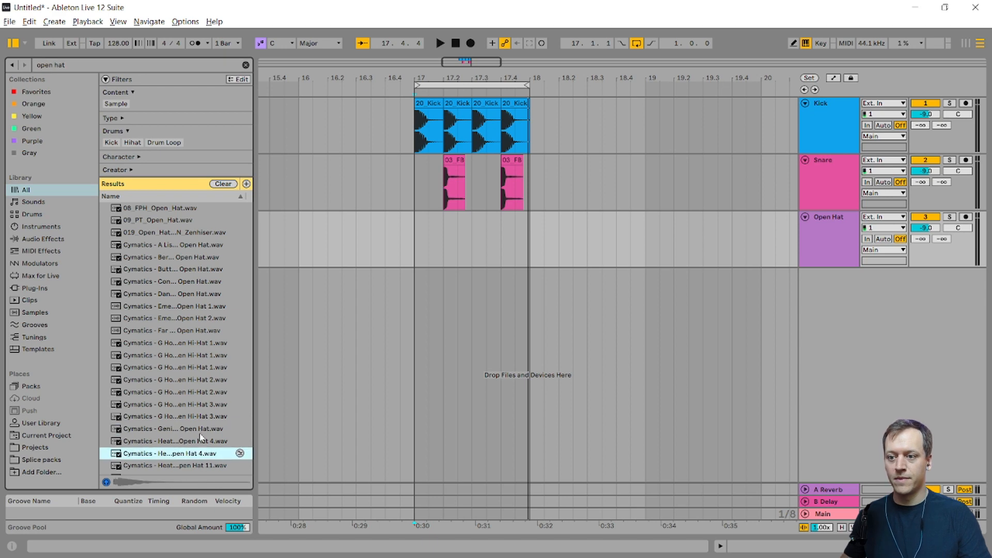
pyautogui.scroll(-3, 201, 438)
pyautogui.click(193, 431)
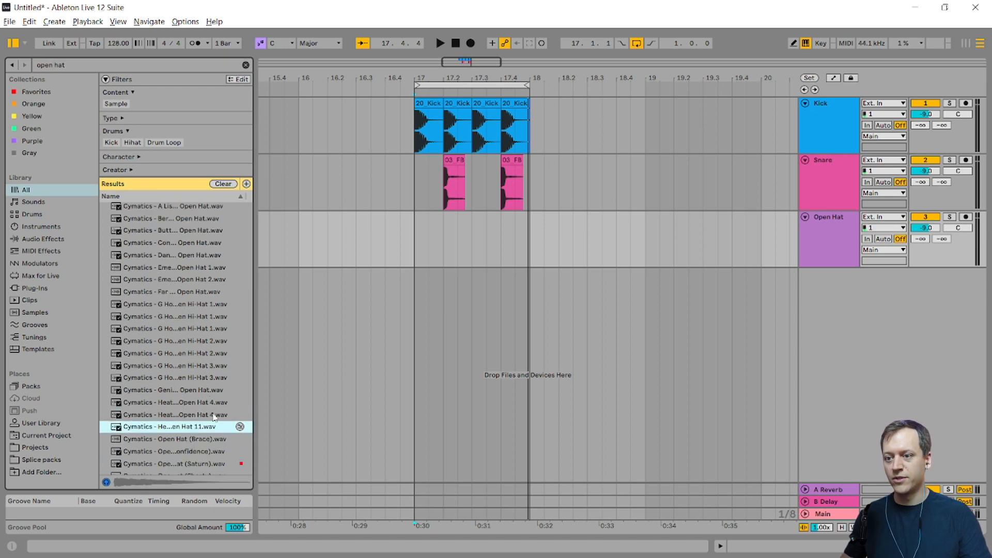
pyautogui.moveTo(178, 435); pyautogui.dragTo(429, 241)
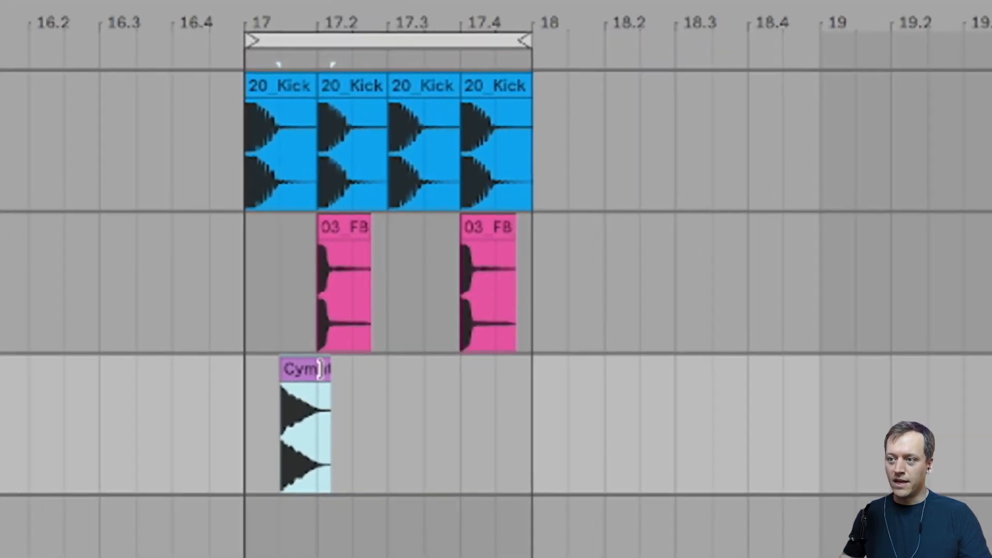
pyautogui.moveTo(324, 368); pyautogui.dragTo(317, 368)
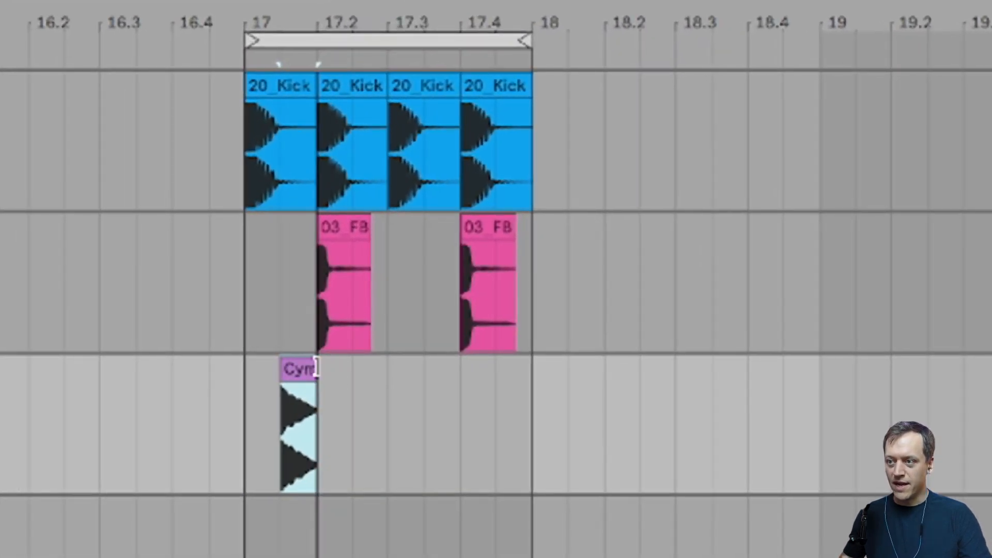
# Duplicate the Open Hat track's range from 17 to 17.2 three times so an open hat falls on every offbeat of the bar
pyautogui.click(391, 486)
pyautogui.click(245, 403)
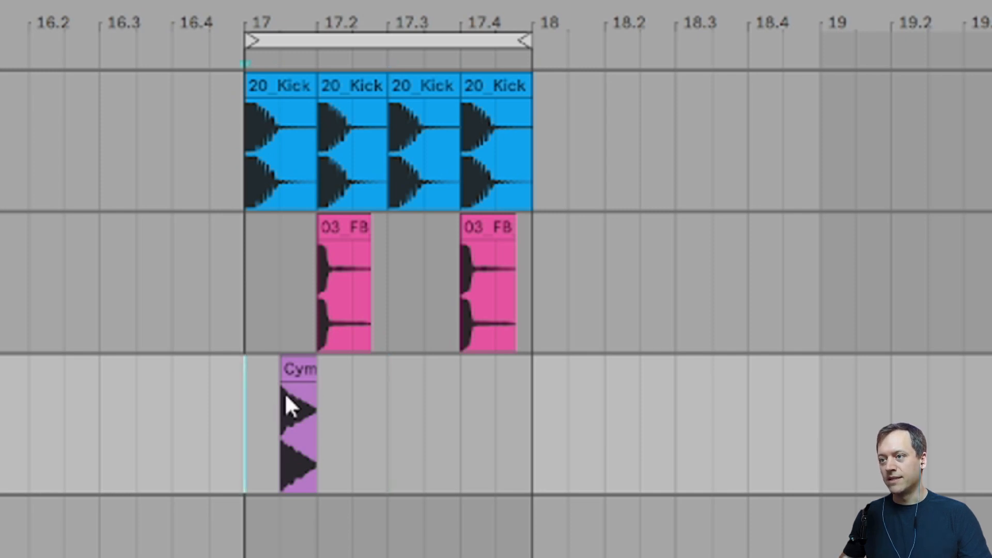
pyautogui.keyDown('shift'); pyautogui.click(285, 395); pyautogui.keyUp('shift')
pyautogui.hotkey('ctrl', 'd')
pyautogui.hotkey('ctrl', 'd')
pyautogui.hotkey('ctrl', 'd')
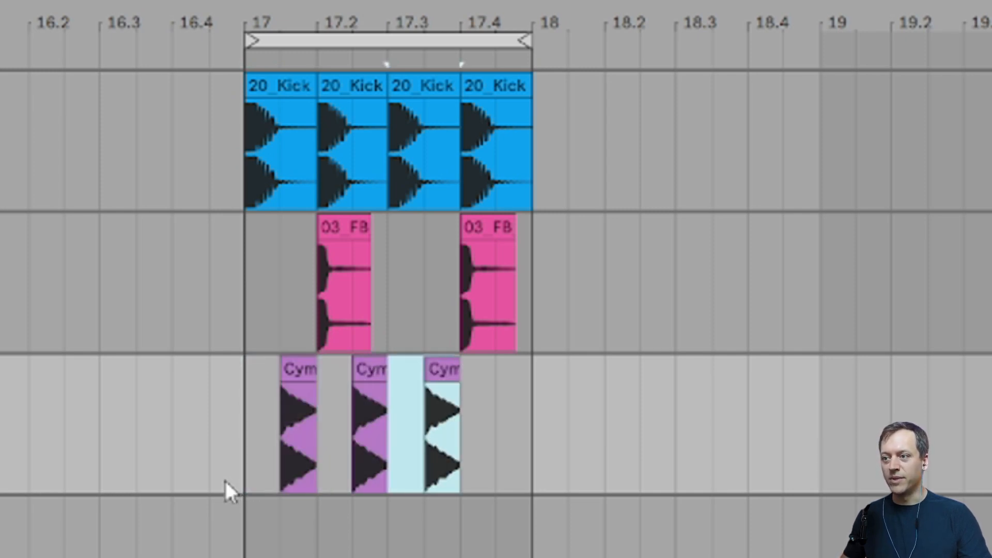
pyautogui.click(389, 465)
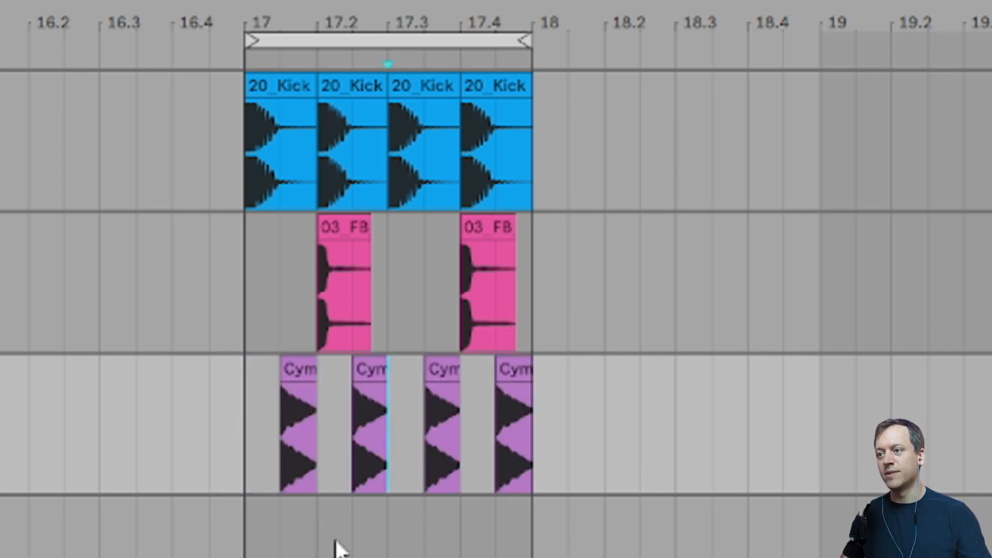
# Play the looped bar from 17 to check the open hats against the kick and snare
pyautogui.click(242, 261)
pyautogui.press('space')
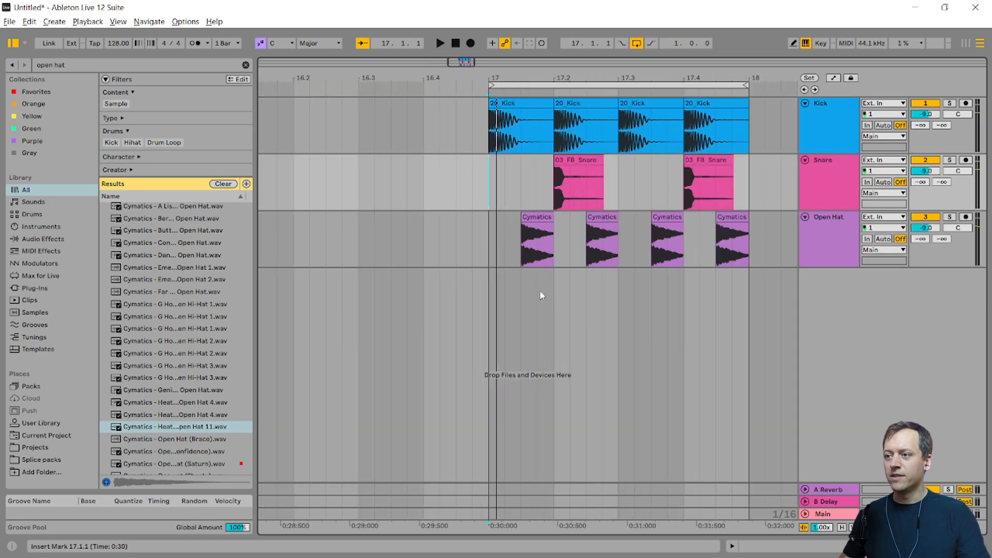
pyautogui.hscroll(2, 541, 291)
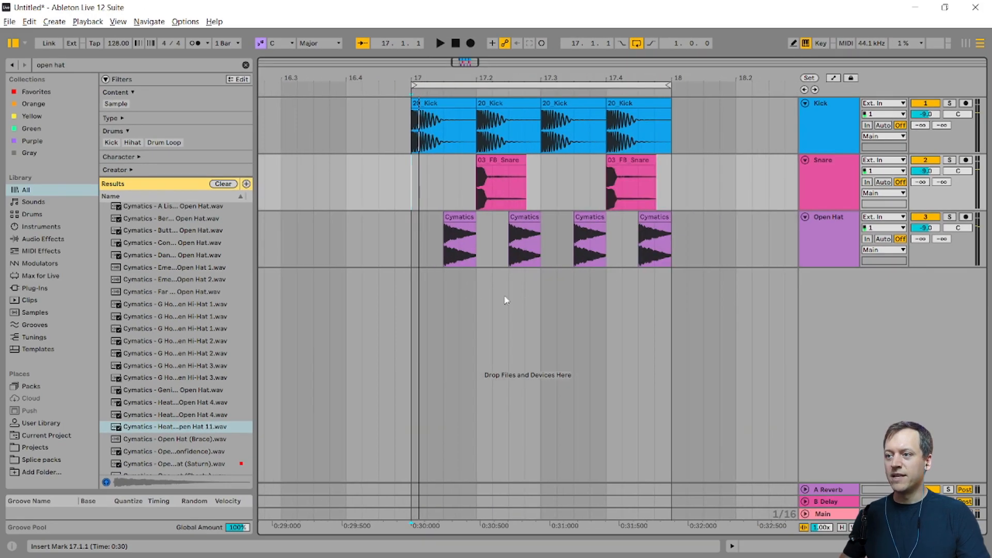
# Insert a new audio track below Open Hat and name it Closed Hat
pyautogui.press('Down')
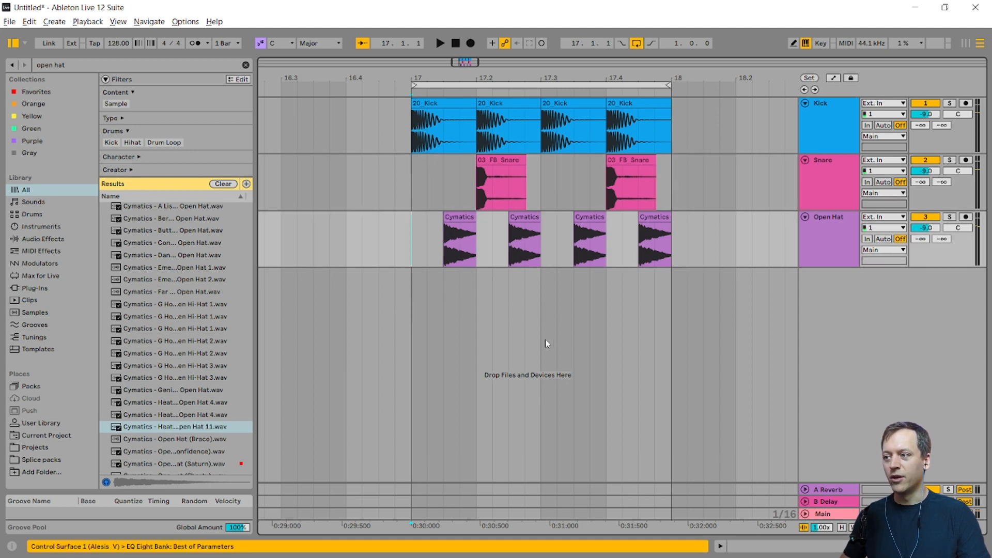
pyautogui.hotkey('ctrl', 't')
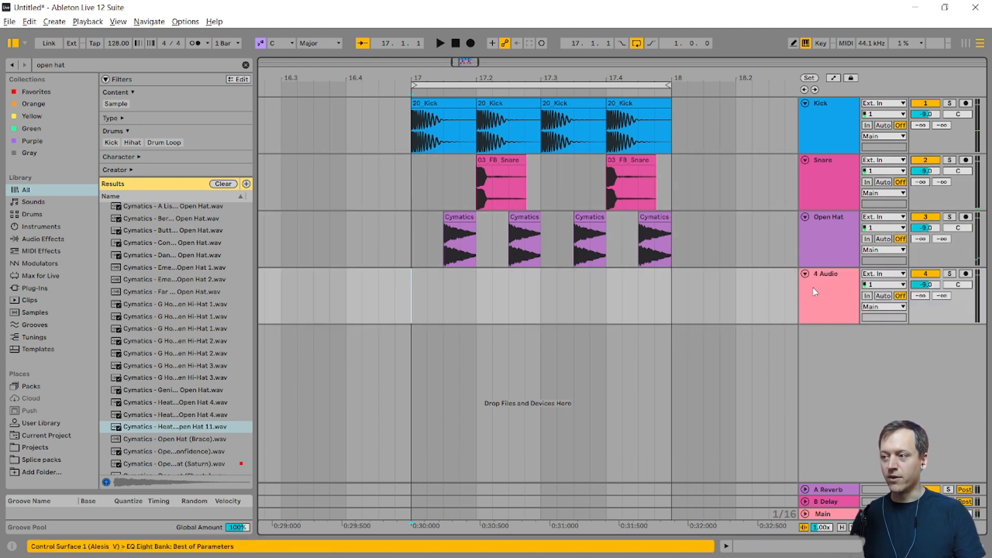
pyautogui.hotkey('ctrl', 'r')
pyautogui.write('Closed Hat')
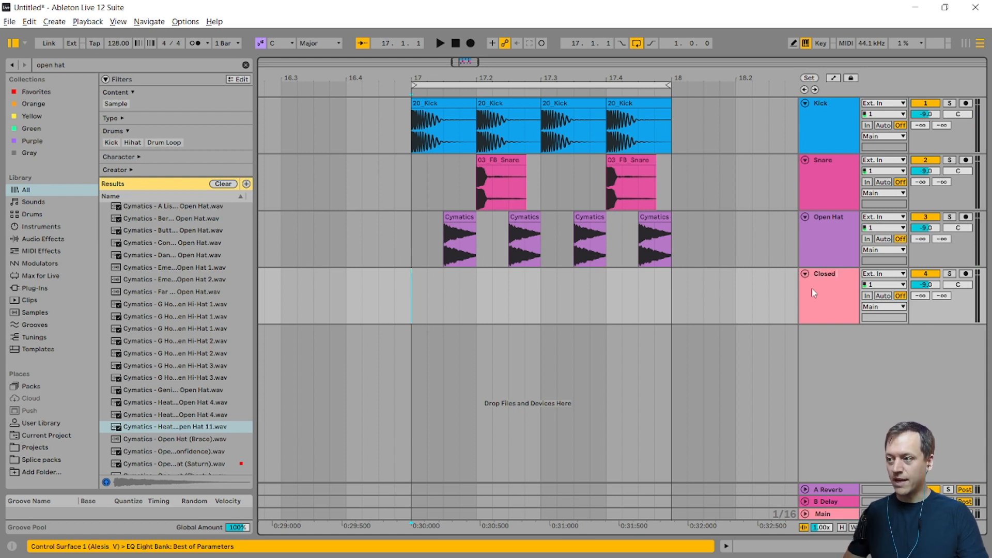
pyautogui.press('Return')
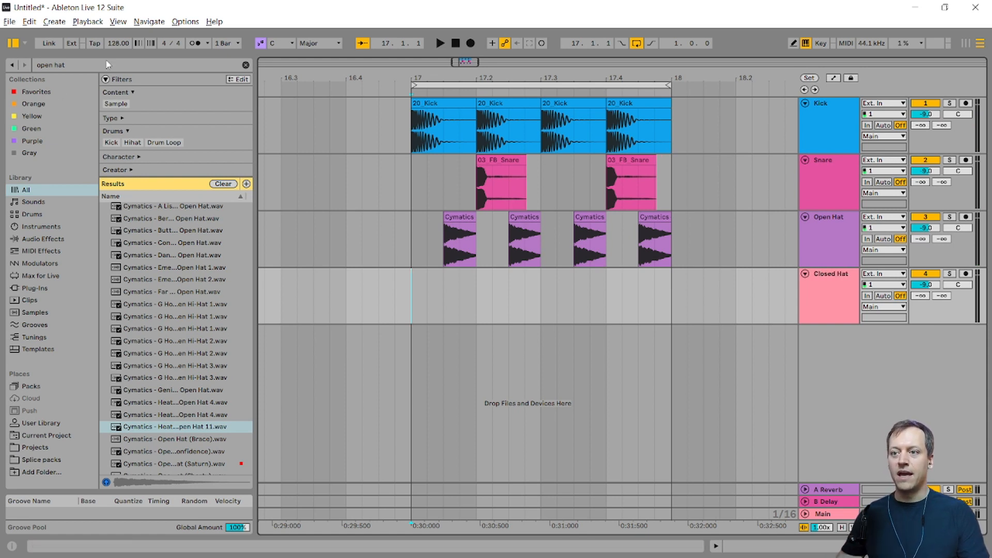
# Search the library for closed hat, audition a few samples, and place Closed Hat-1.wav on the Closed Hat track at 17
pyautogui.click(86, 67)
pyautogui.write('closed hat')
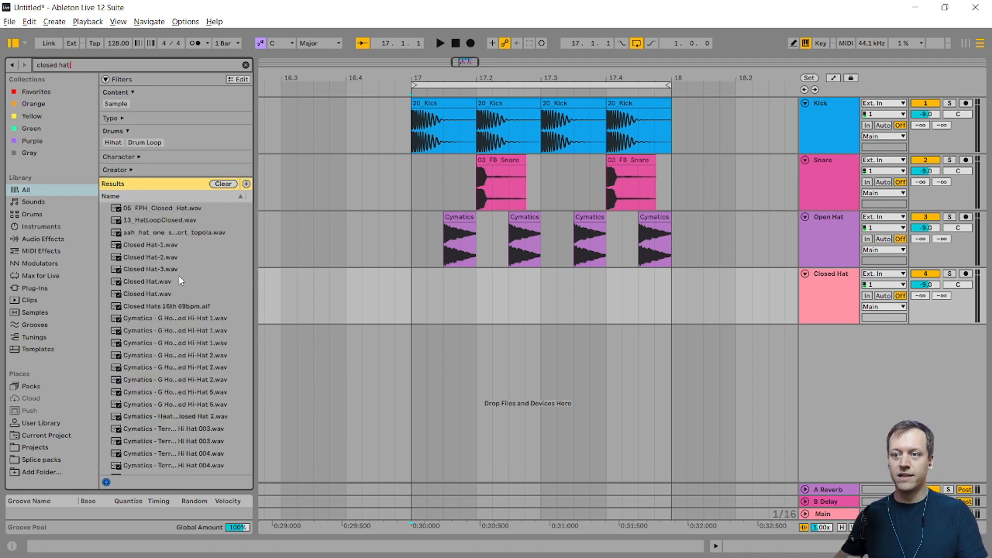
pyautogui.click(162, 283)
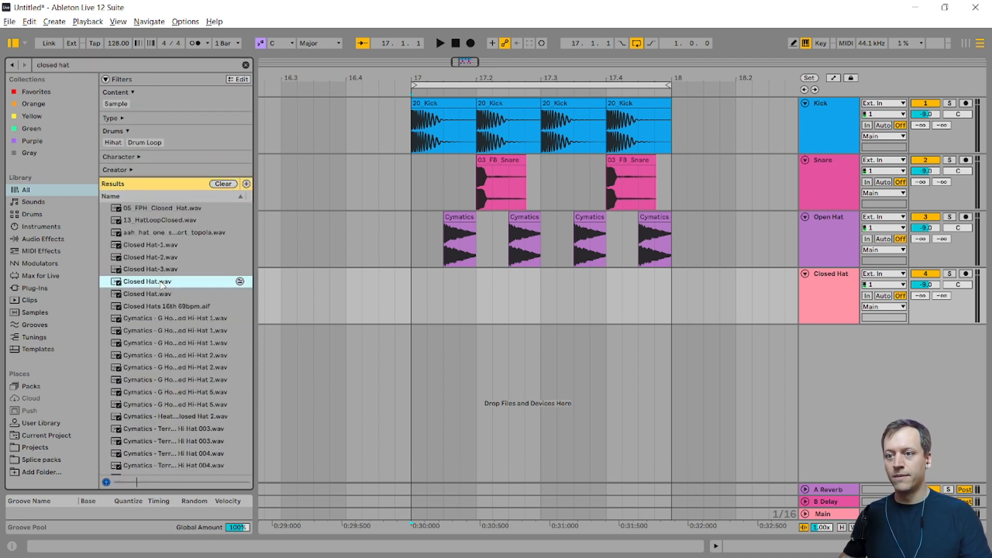
pyautogui.click(160, 257)
pyautogui.click(157, 246)
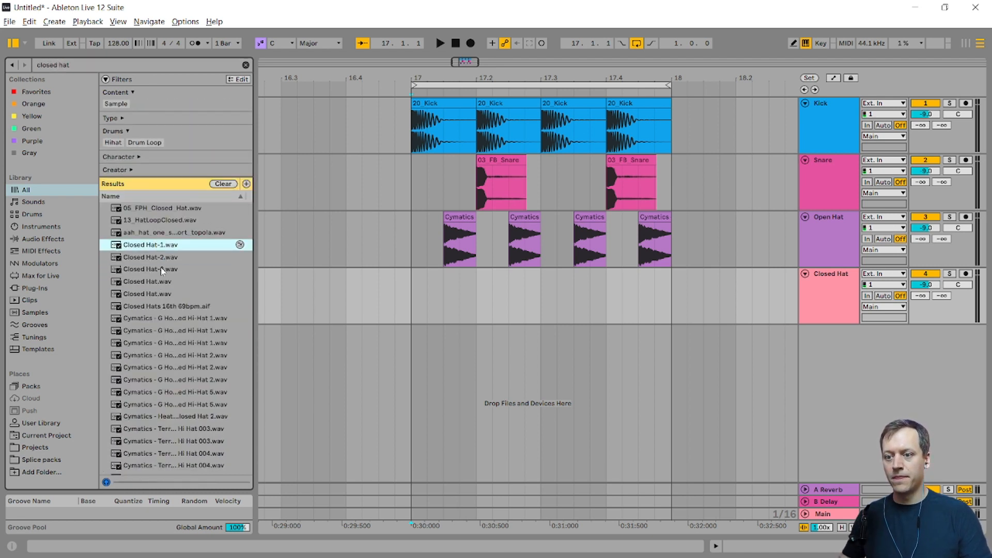
pyautogui.moveTo(154, 250); pyautogui.dragTo(422, 299)
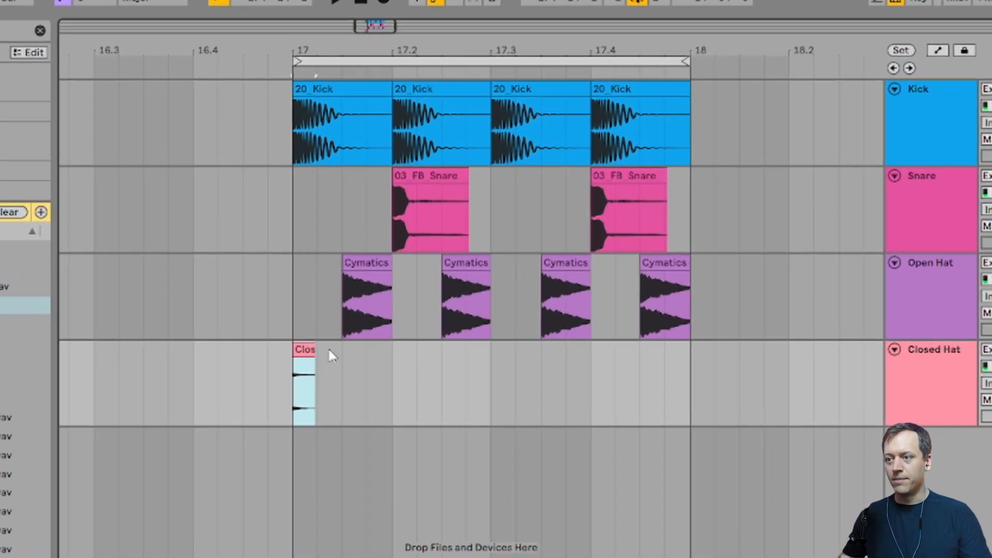
# Duplicate the closed hat's sixteenth-note range twice and shift the last copy one sixteenth later, leaving a gap under the first open hat
pyautogui.scroll(3, 326, 357)
pyautogui.moveTo(319, 358); pyautogui.dragTo(255, 361)
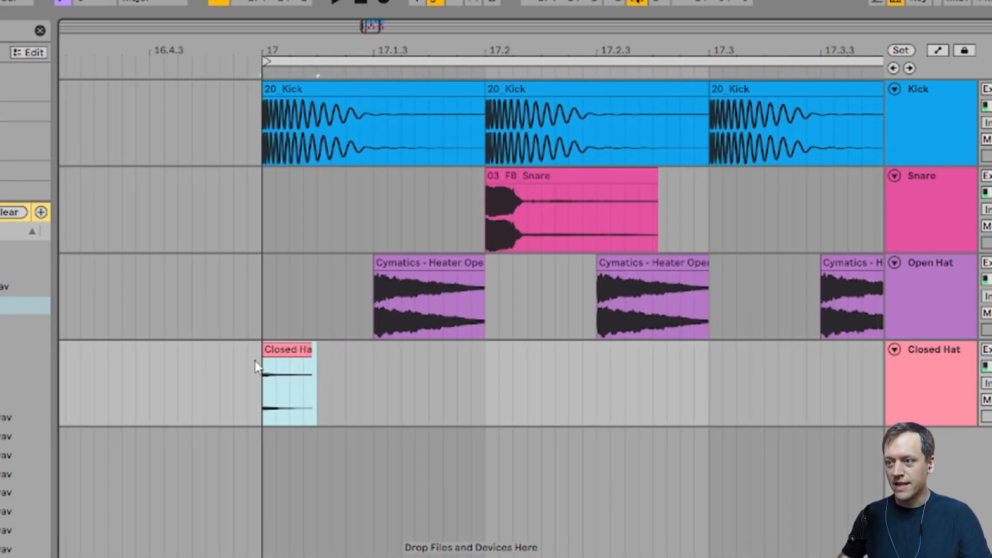
pyautogui.scroll(-3, 208, 428)
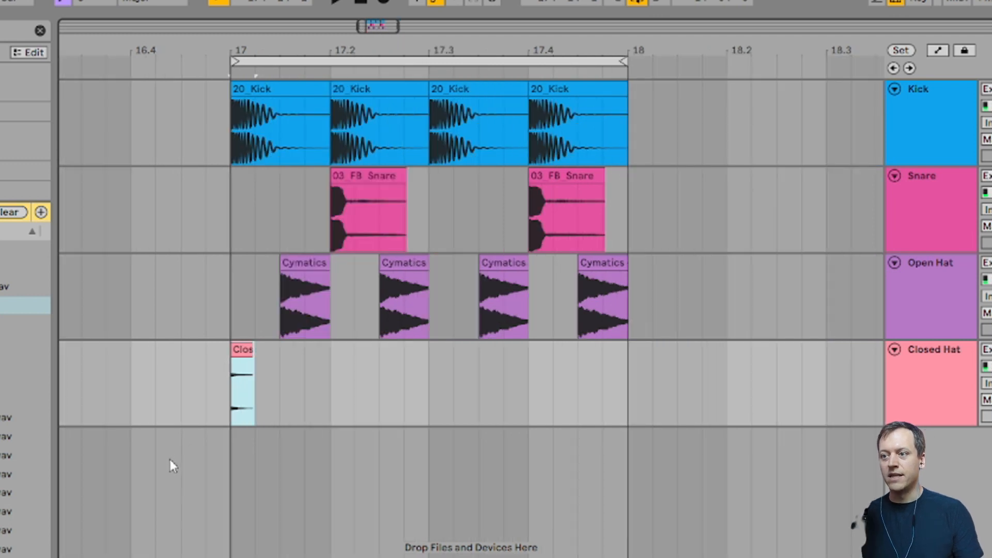
pyautogui.hotkey('ctrl', 'd')
pyautogui.hotkey('ctrl', 'd')
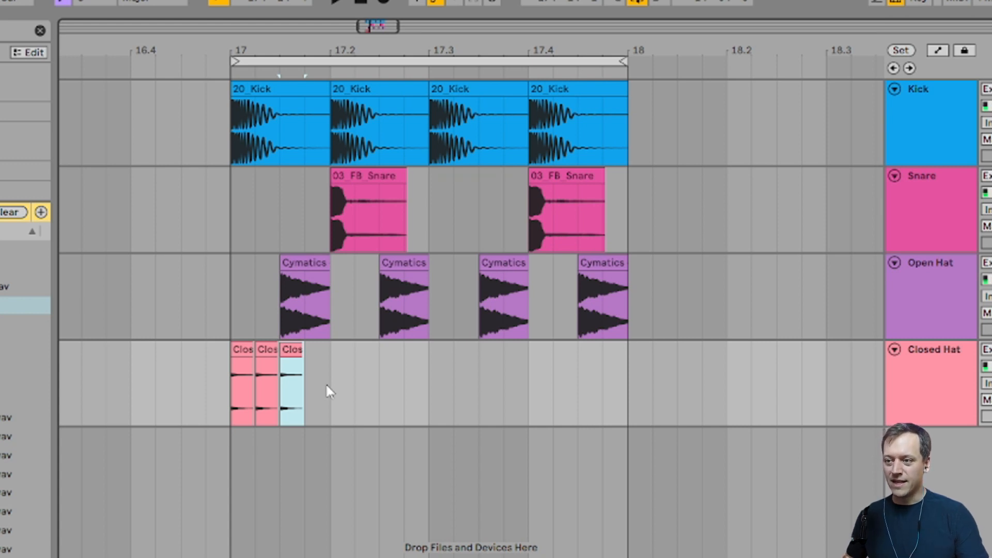
pyautogui.press('Right')
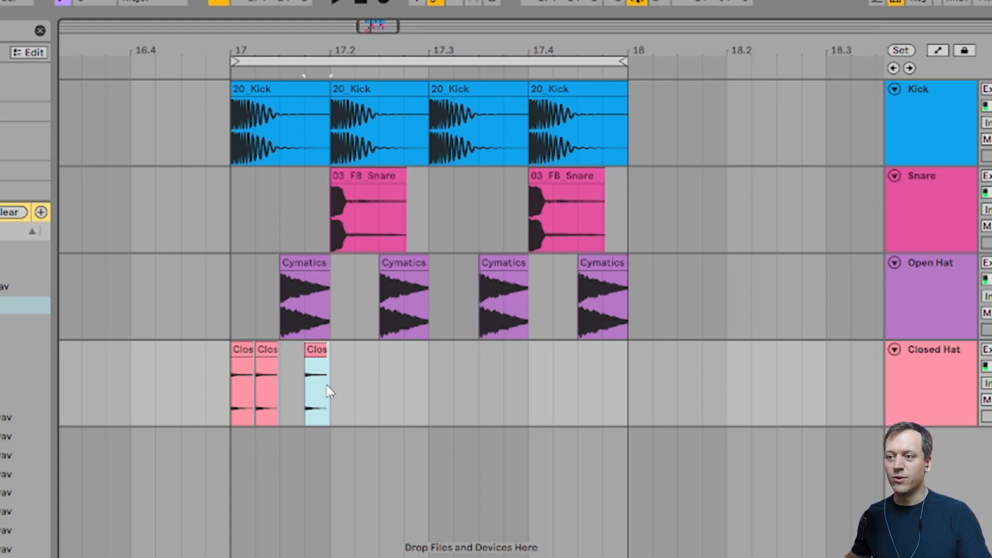
pyautogui.click(365, 371)
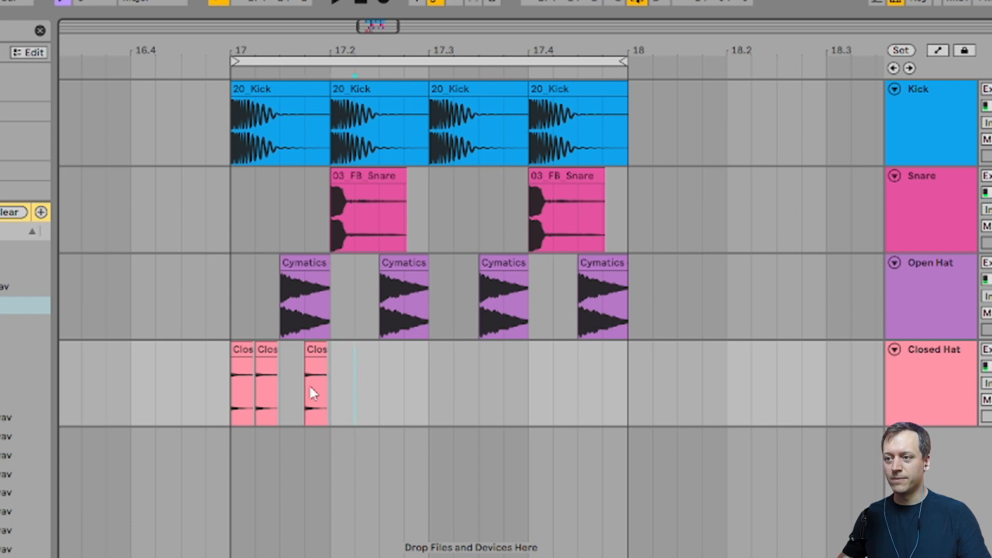
# Duplicate the Closed Hat track's range from 17 to 17.2 three times to fill the bar up to 18
pyautogui.click(229, 374)
pyautogui.moveTo(240, 378); pyautogui.dragTo(327, 372)
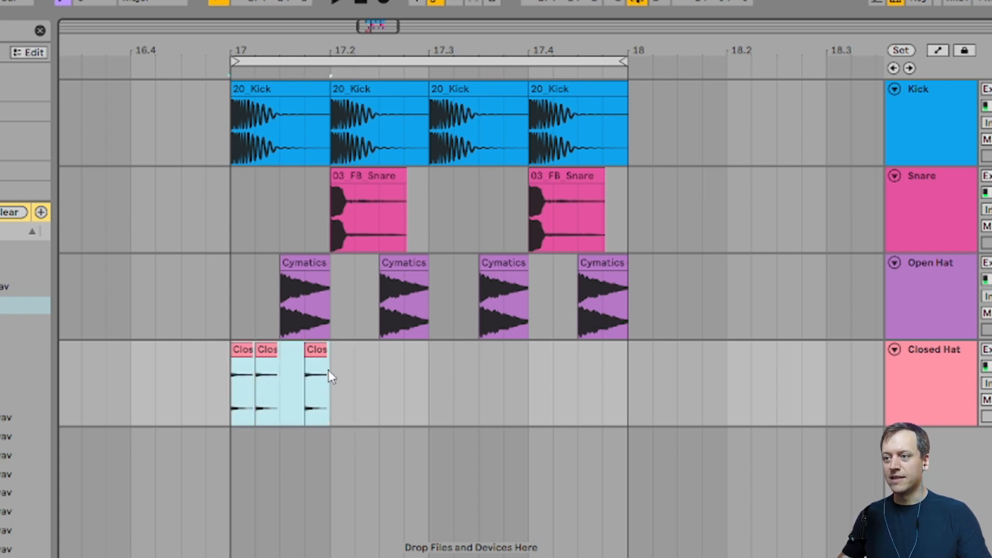
pyautogui.hotkey('ctrl', 'd')
pyautogui.hotkey('ctrl', 'd')
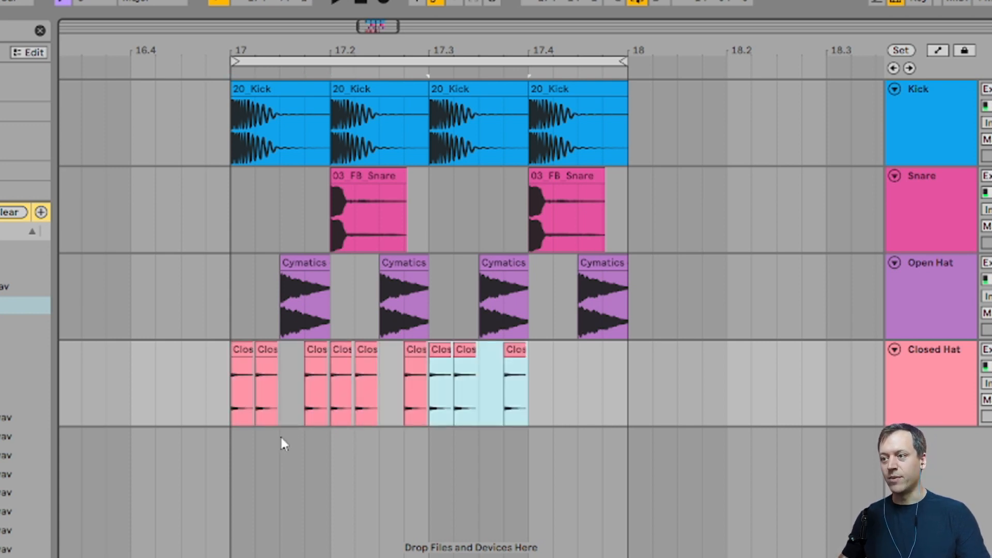
pyautogui.hotkey('ctrl', 'd')
pyautogui.click(303, 482)
# Play the loop from 17 and balance the hats, setting the Open Hat volume to -11.1 dB and the Closed Hat volume to -5.8 dB
pyautogui.click(231, 198)
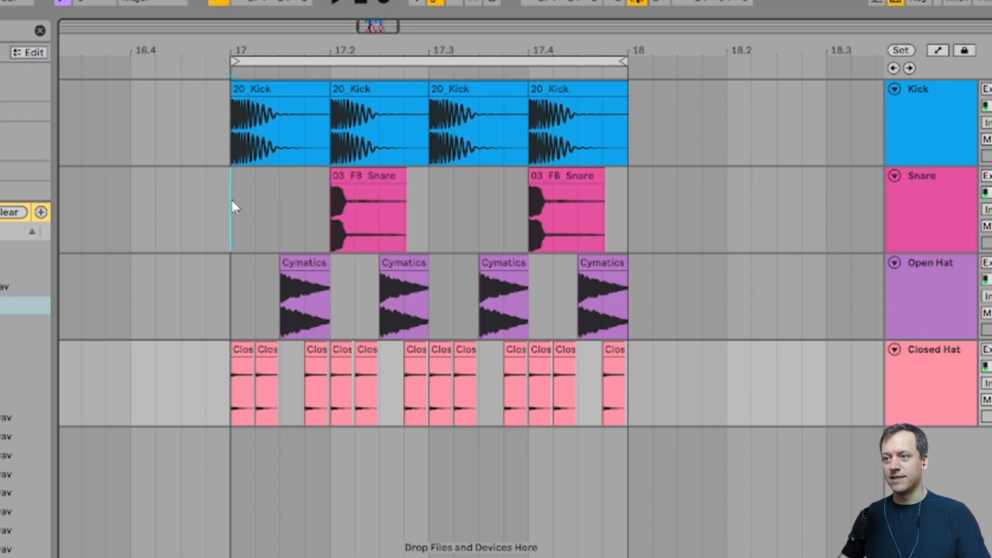
pyautogui.press('space')
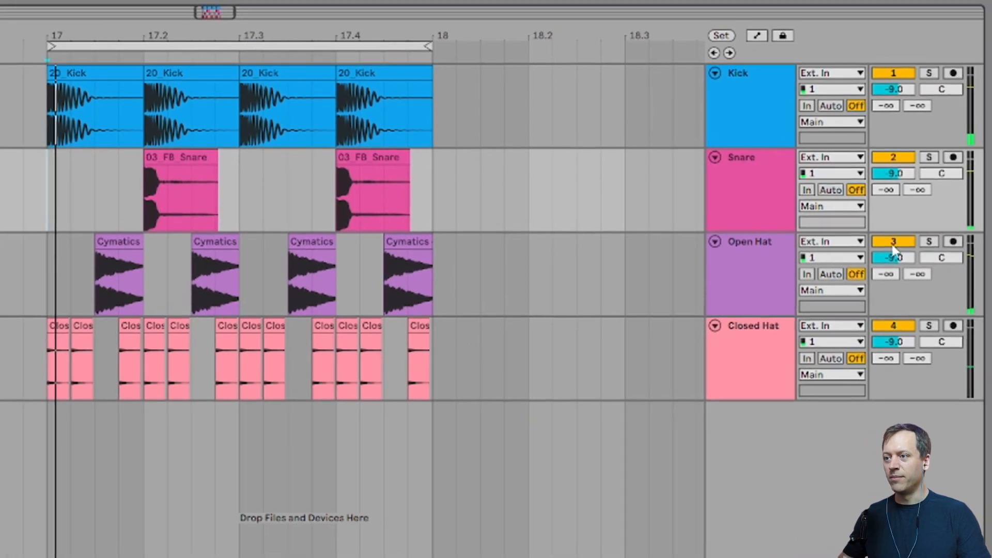
pyautogui.moveTo(981, 268); pyautogui.dragTo(981, 279)
pyautogui.moveTo(877, 258); pyautogui.dragTo(877, 259)
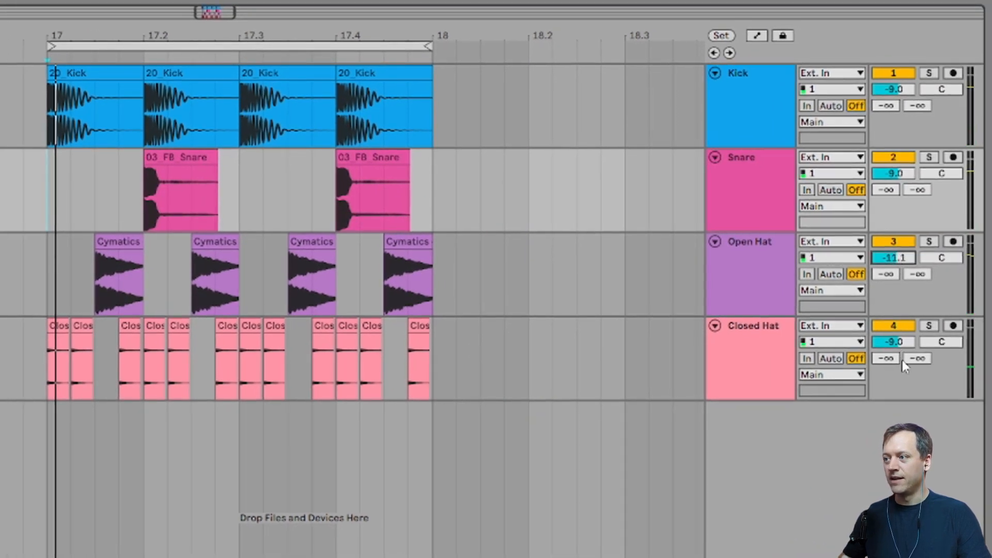
pyautogui.moveTo(898, 343); pyautogui.dragTo(898, 331)
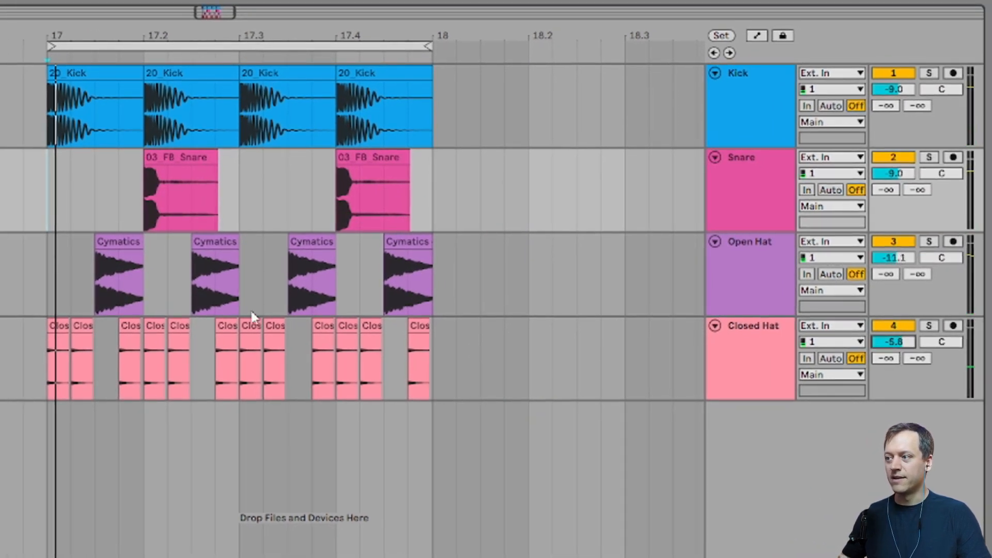
# Stop playback and duplicate the 17 to 18 range of all four drum tracks seven times to fill the arrangement up to 25
pyautogui.hscroll(-3, 38, 485)
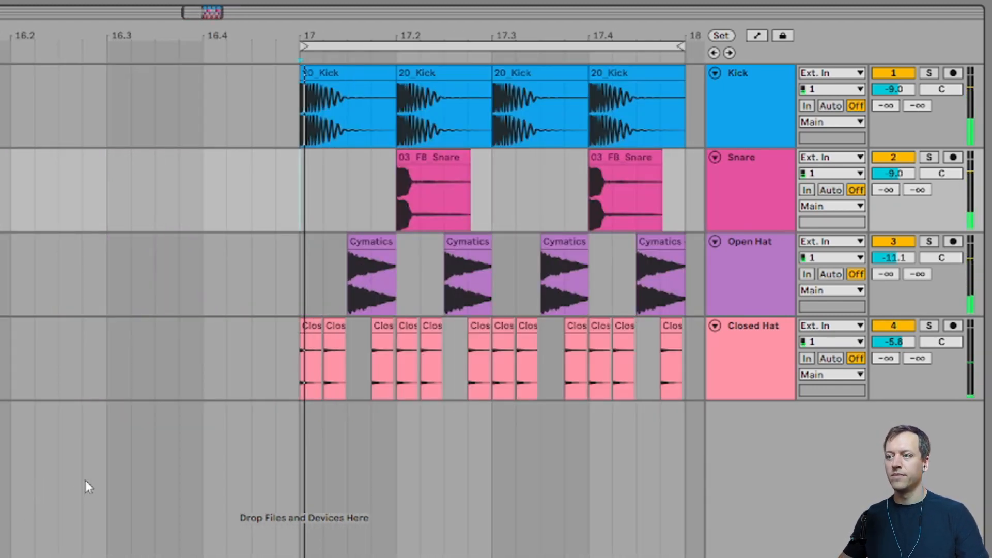
pyautogui.press('space')
pyautogui.scroll(-3, 85, 483)
pyautogui.hscroll(3, 85, 486)
pyautogui.click(320, 330)
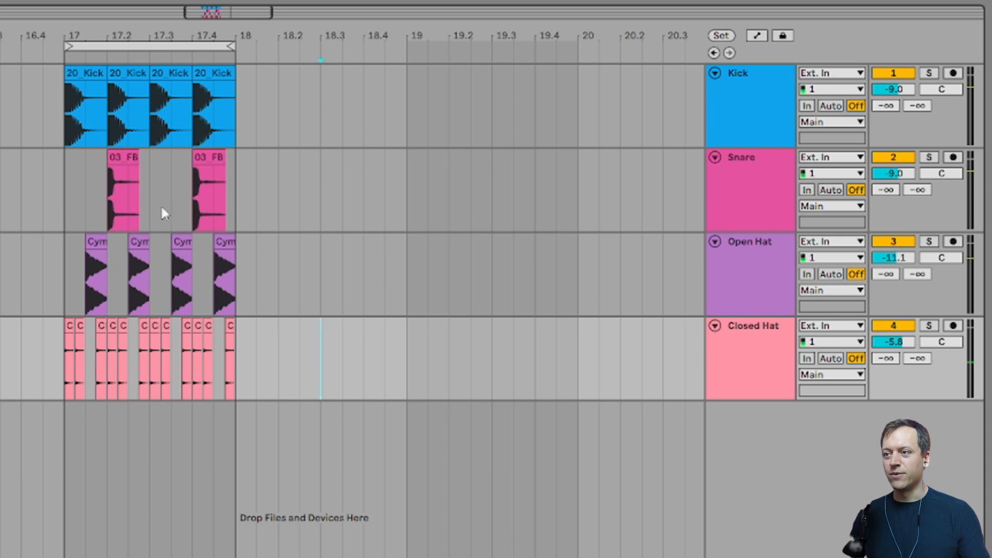
pyautogui.scroll(-3, 273, 175)
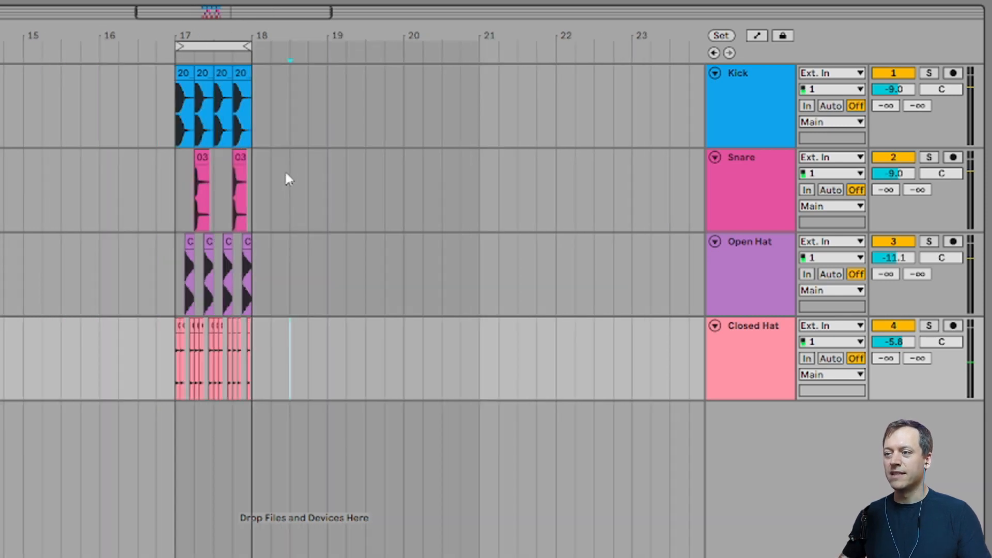
pyautogui.hscroll(4, 284, 169)
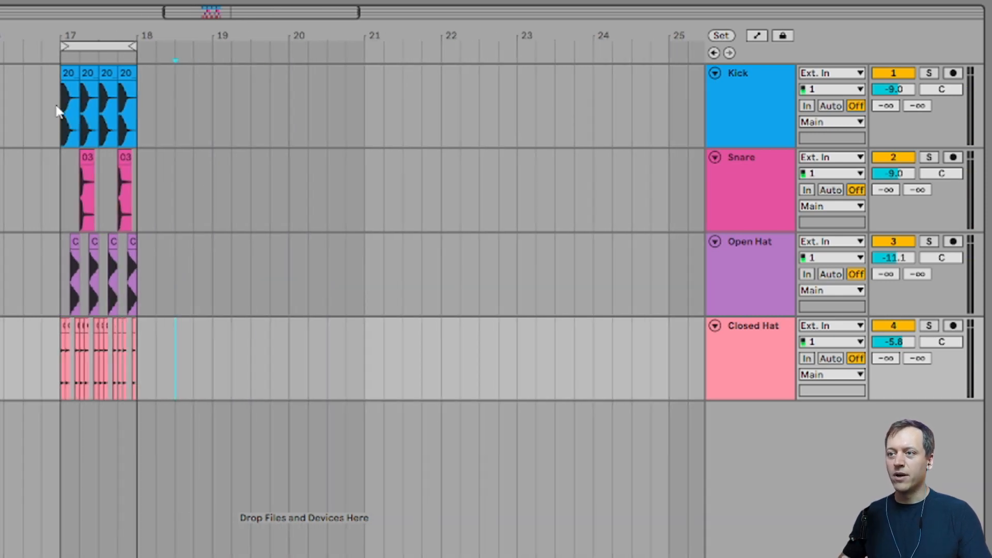
pyautogui.moveTo(60, 103); pyautogui.dragTo(140, 356)
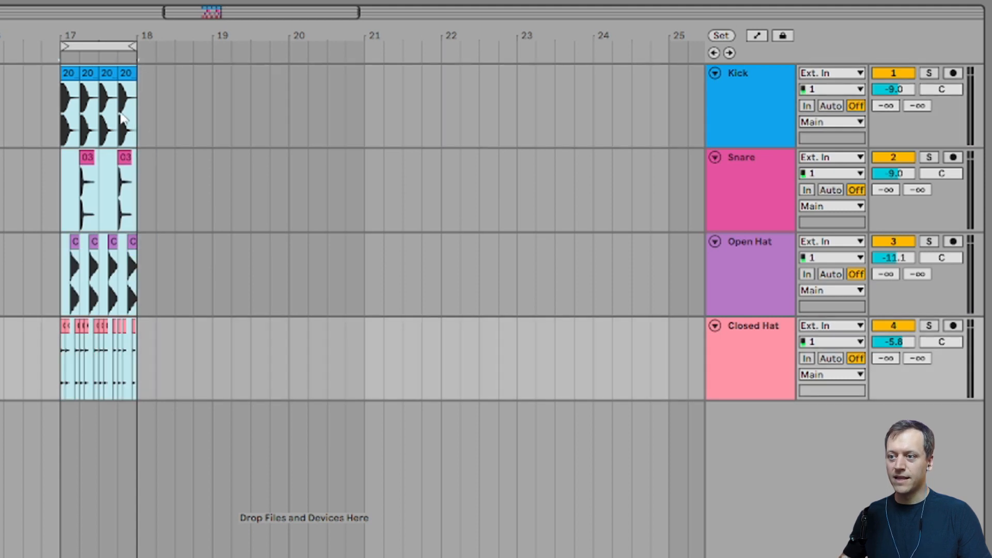
pyautogui.hotkey('ctrl', 'd')
pyautogui.hotkey('ctrl', 'd')
pyautogui.hotkey('ctrl', 'd')
pyautogui.hotkey('ctrl', 'd')
pyautogui.hotkey('ctrl', 'd')
pyautogui.hotkey('ctrl', 'd')
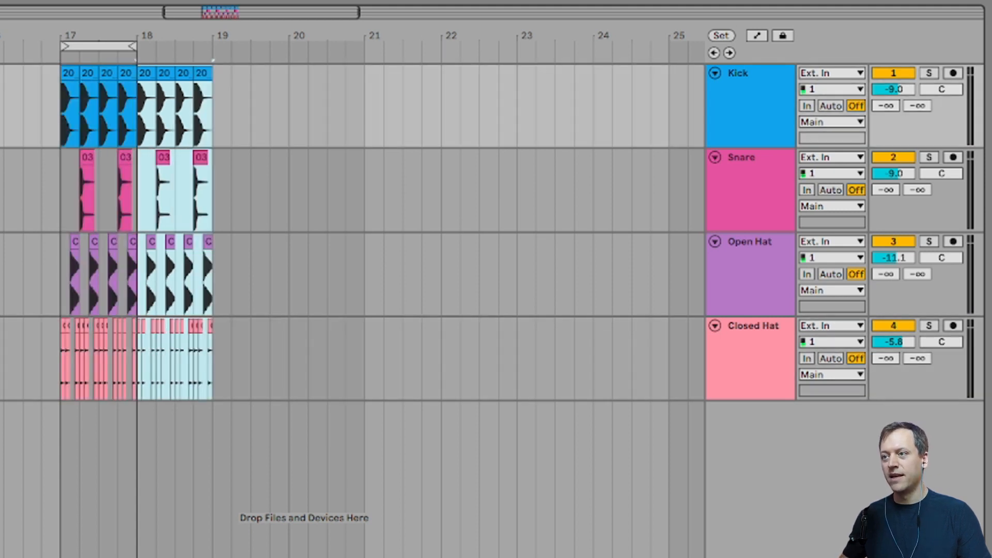
pyautogui.hotkey('ctrl', 'd')
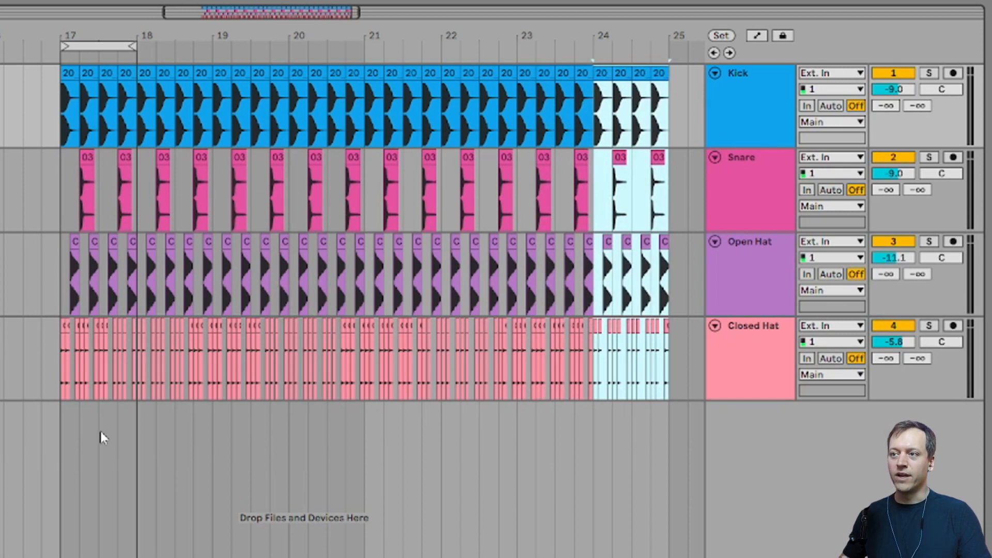
# Extend the loop's end to 25 so it covers all eight bars, and set the insert marker at 17
pyautogui.click(100, 331)
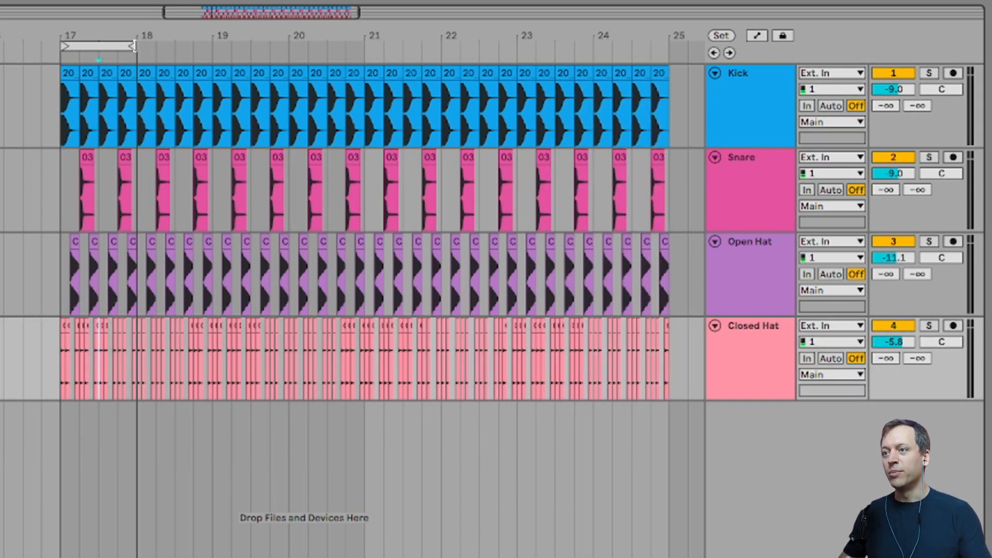
pyautogui.moveTo(133, 46); pyautogui.dragTo(678, 50)
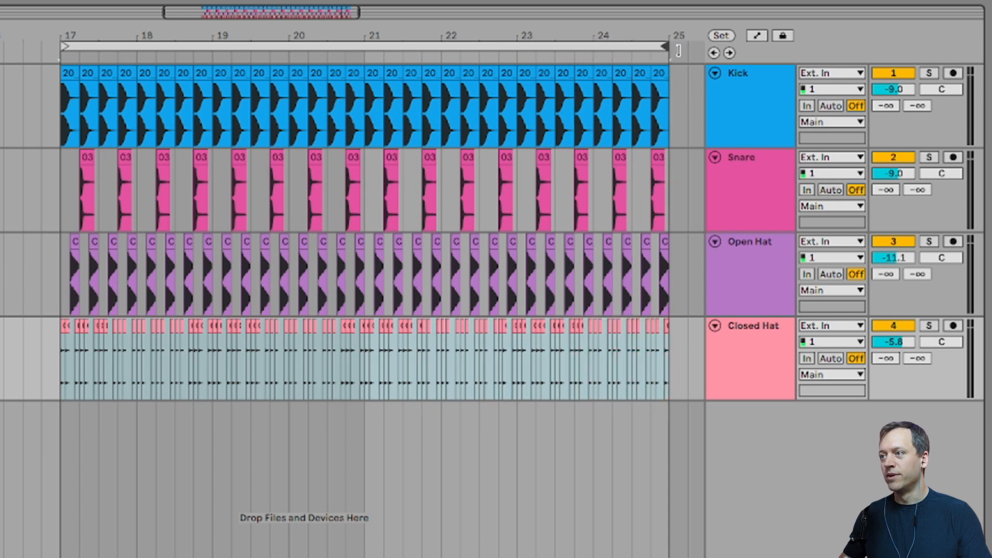
pyautogui.click(278, 472)
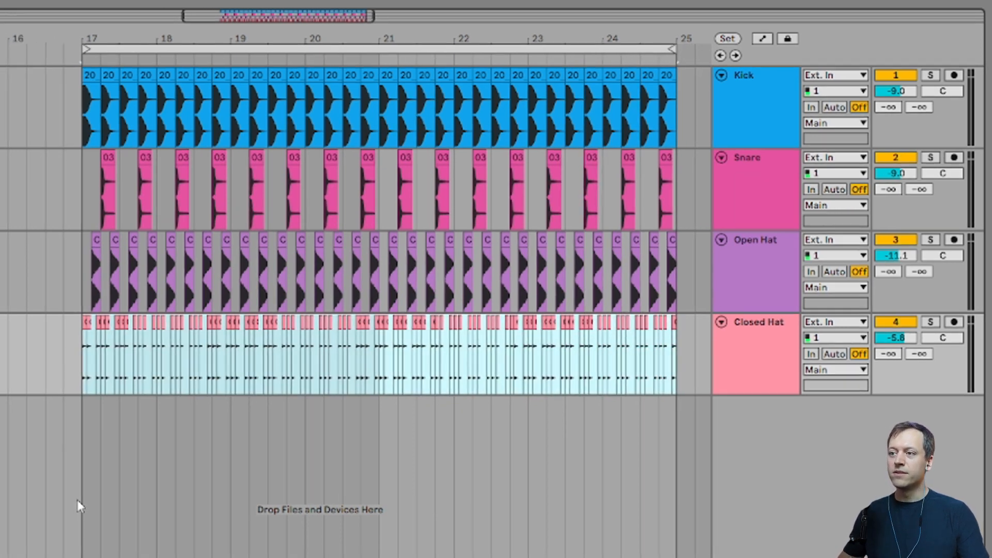
pyautogui.click(62, 504)
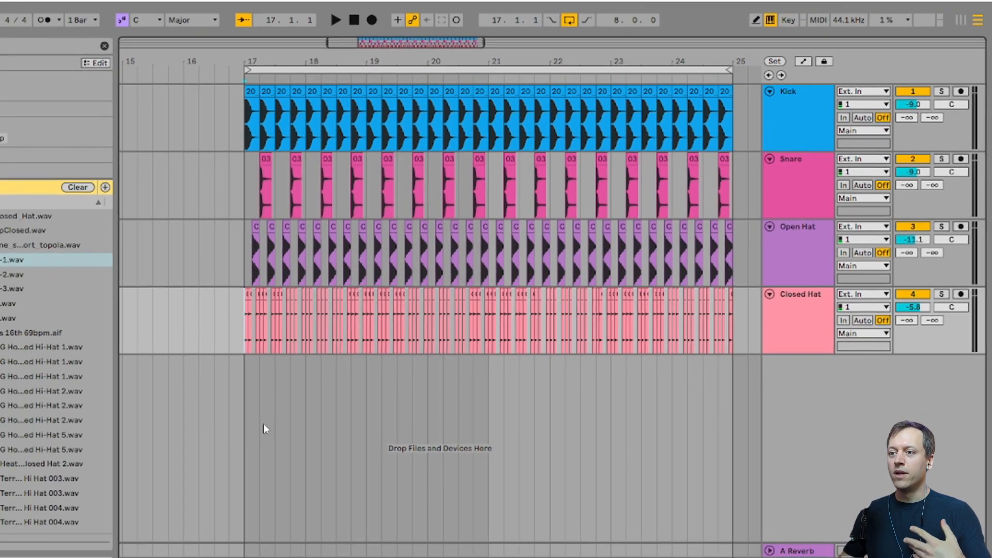
pyautogui.hscroll(2, 428, 362)
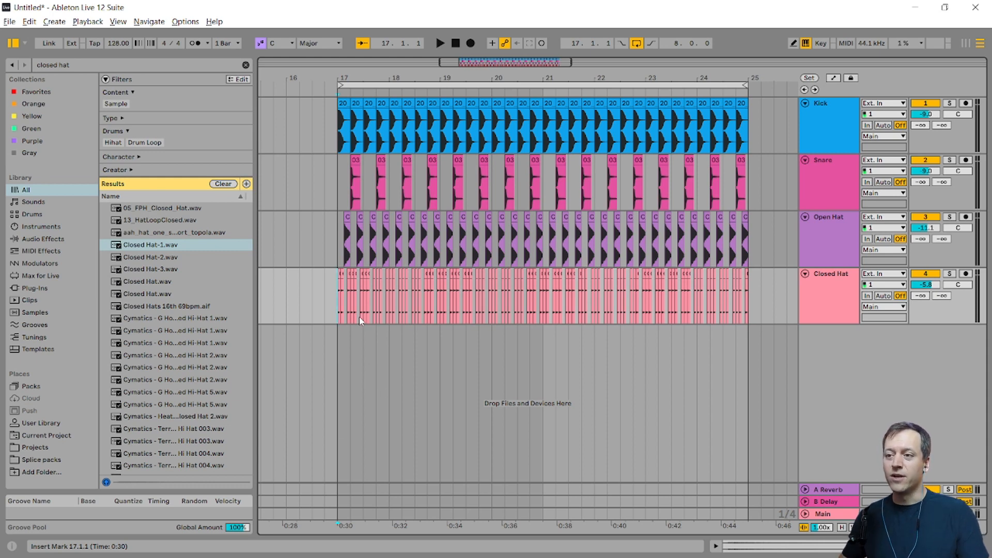
pyautogui.scroll(2, 360, 319)
pyautogui.hscroll(1, 609, 174)
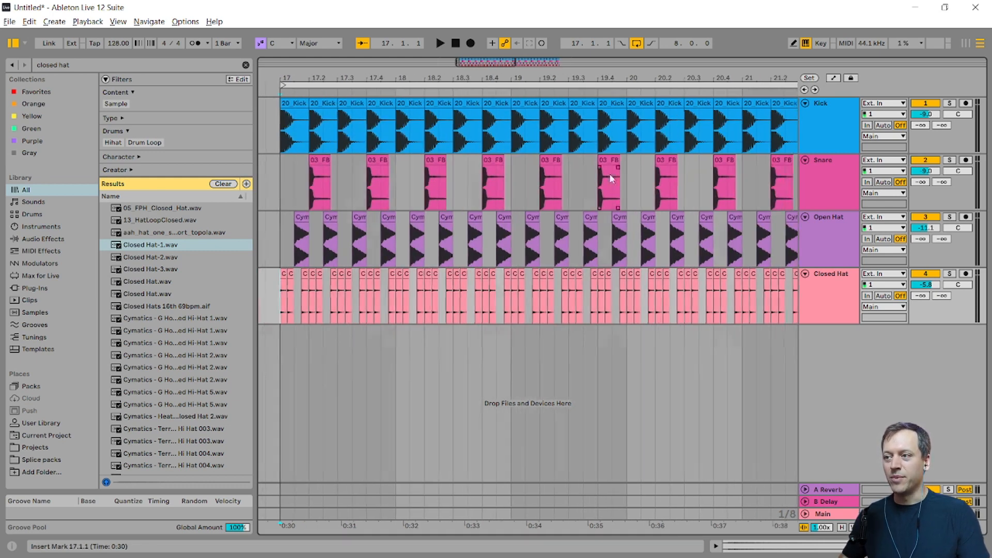
pyautogui.hscroll(1, 646, 169)
pyautogui.scroll(-3, 684, 164)
pyautogui.hscroll(-2, 447, 172)
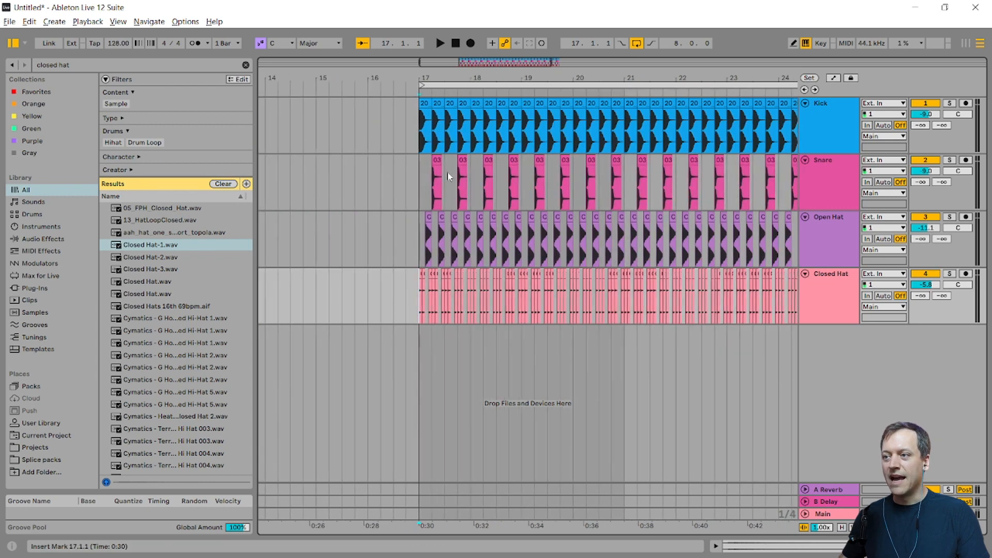
pyautogui.hscroll(2, 448, 172)
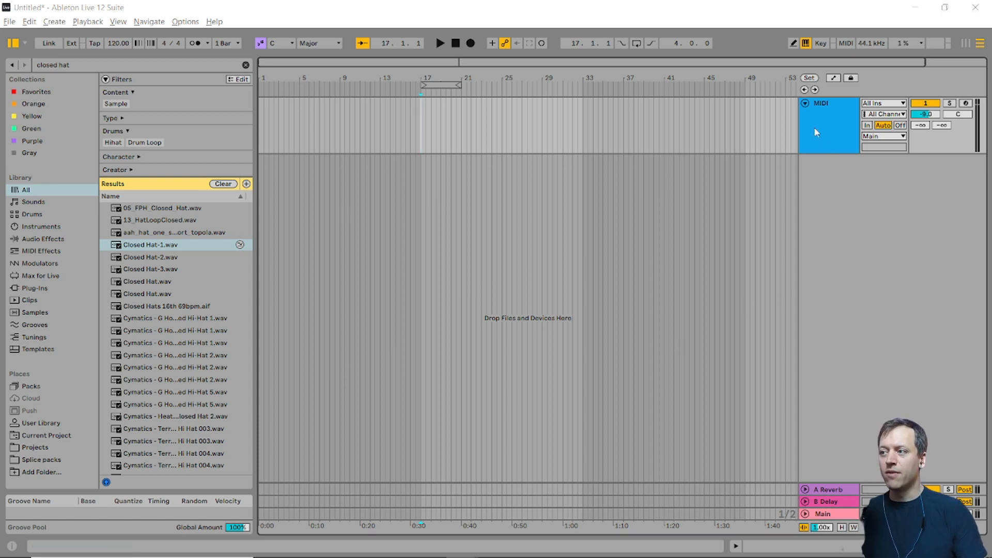
pyautogui.doubleClick(859, 246)
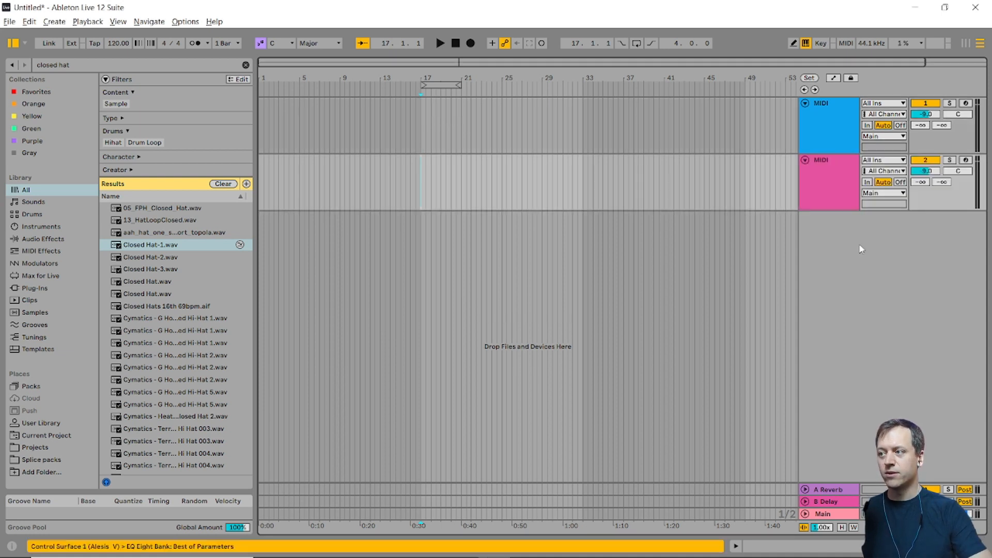
pyautogui.press('Delete')
pyautogui.rightClick(821, 170)
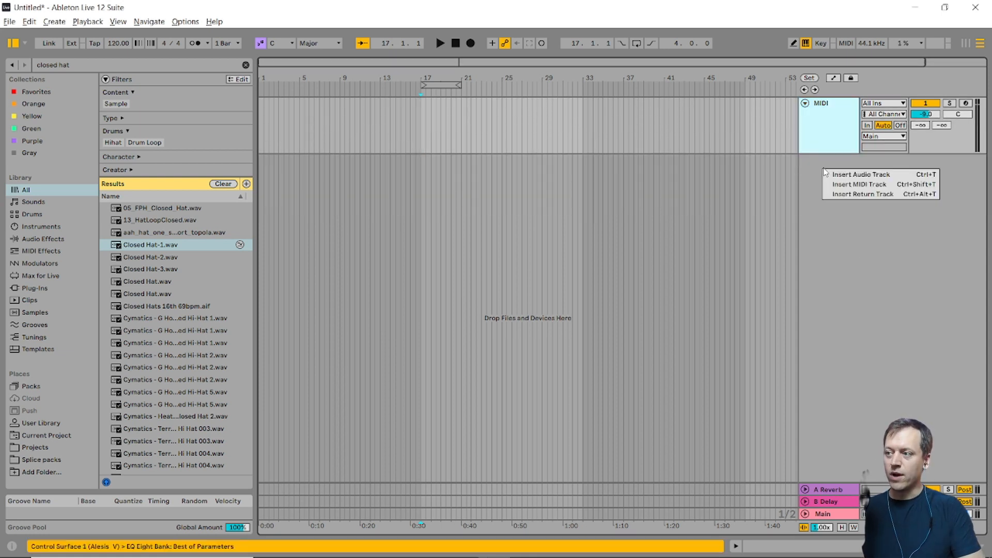
pyautogui.click(864, 265)
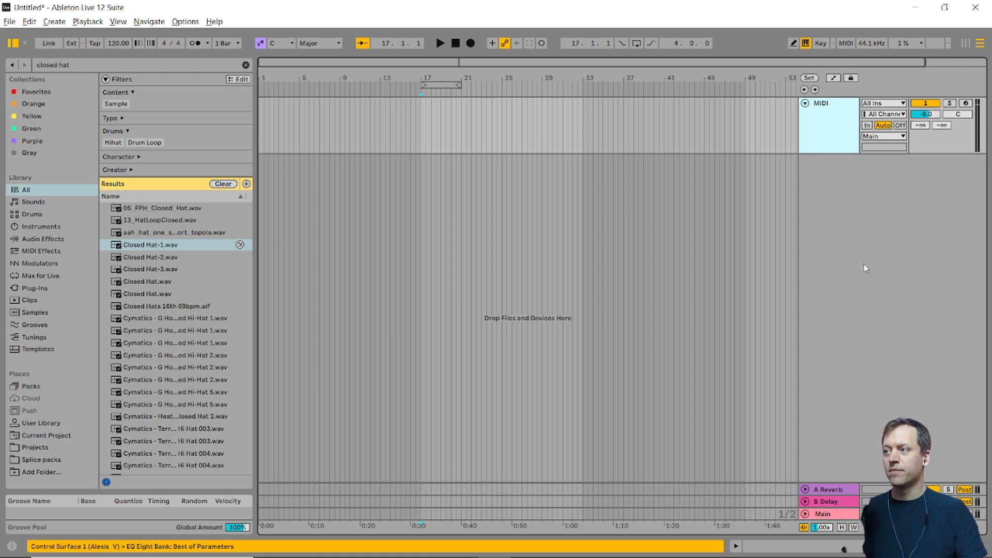
# Show the MIDI track's devices, search the library for kick, audition Kick Delta.wav, and load it as the track's instrument
pyautogui.doubleClick(826, 128)
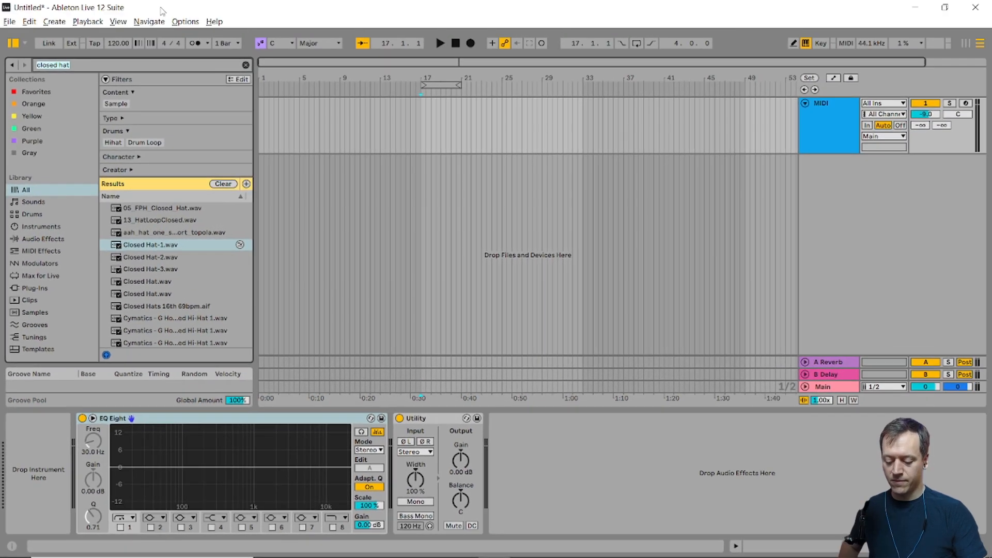
pyautogui.write('kick')
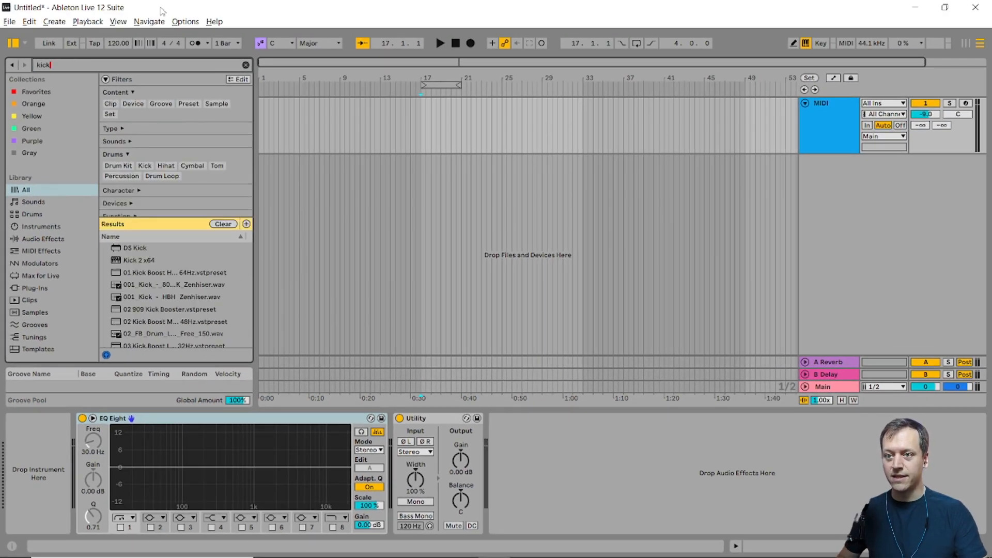
pyautogui.scroll(-2, 123, 294)
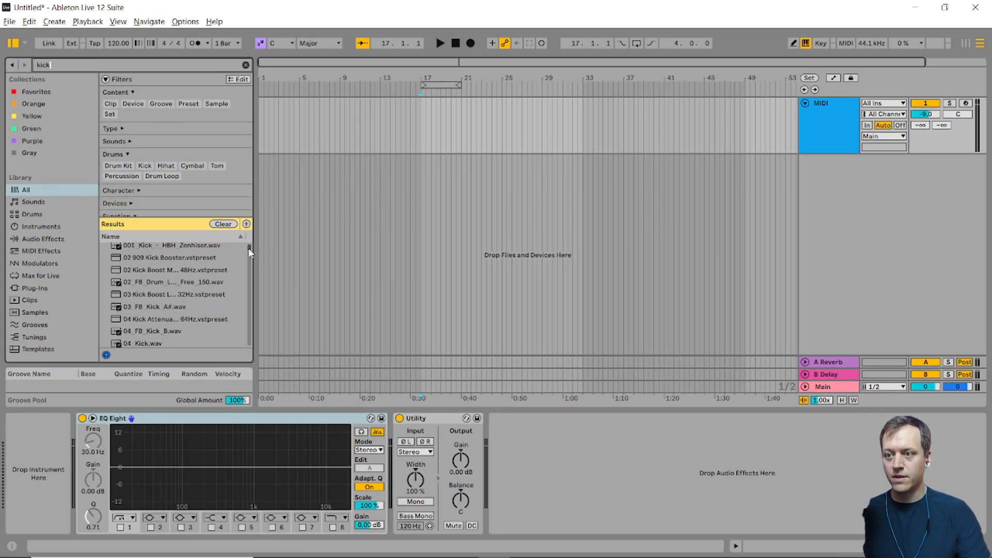
pyautogui.moveTo(249, 247); pyautogui.dragTo(238, 301)
pyautogui.click(147, 298)
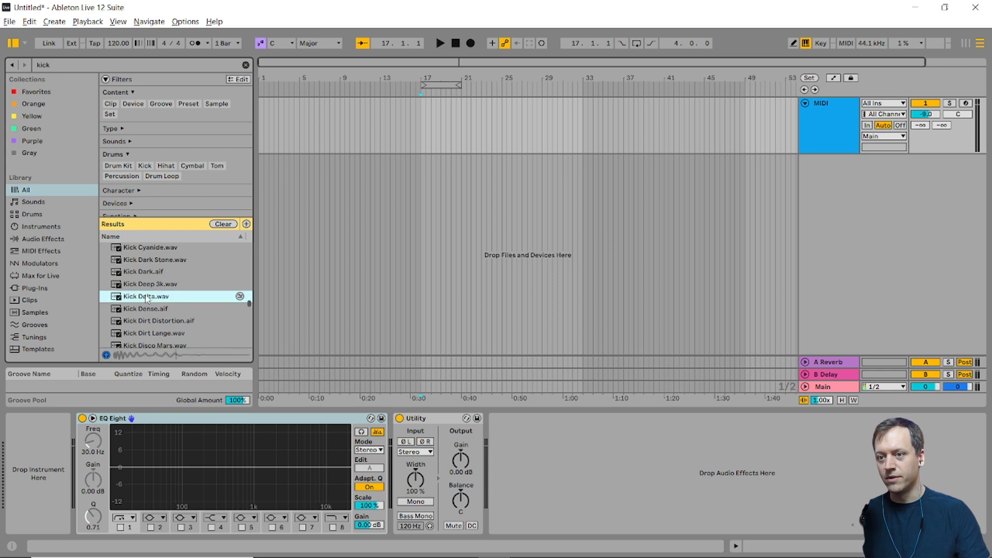
pyautogui.scroll(-4, 154, 318)
pyautogui.scroll(4, 153, 318)
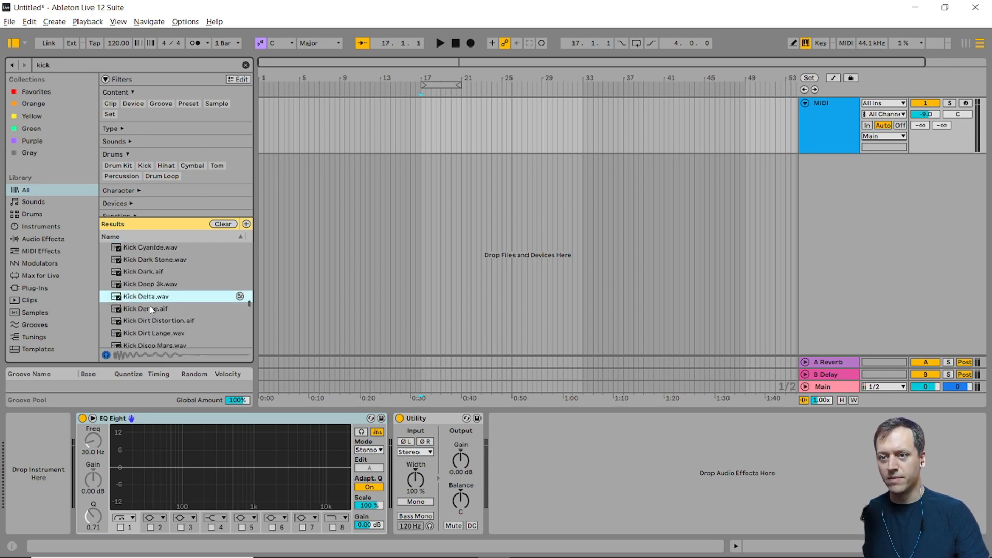
pyautogui.moveTo(152, 298); pyautogui.dragTo(38, 455)
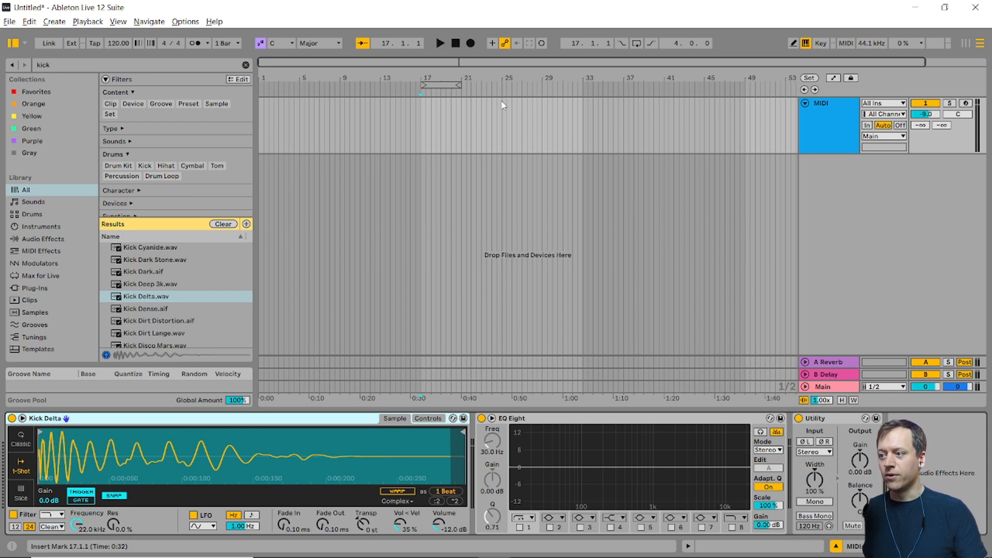
# Insert an empty one-bar MIDI clip on the MIDI track from 17 to 18
pyautogui.scroll(3, 419, 122)
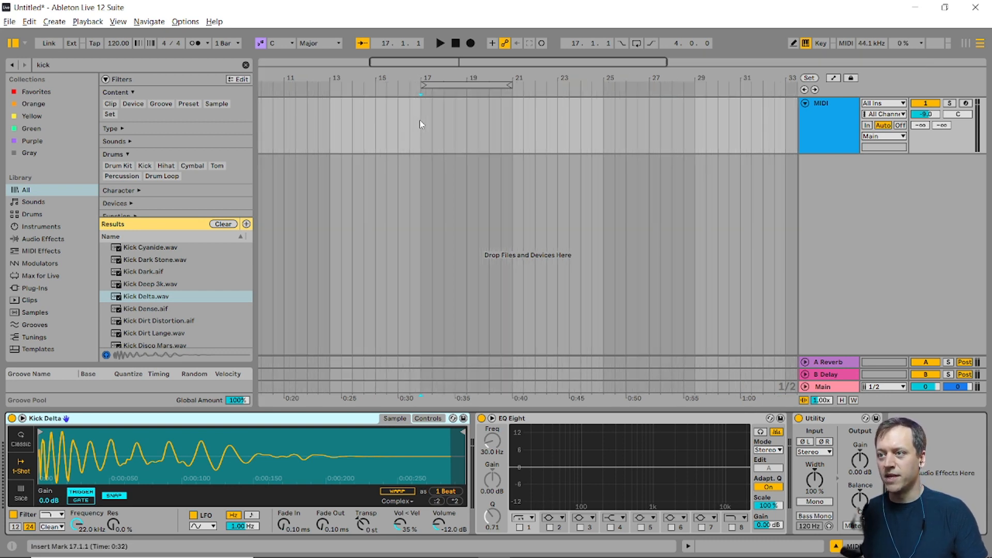
pyautogui.scroll(3, 419, 121)
pyautogui.click(474, 111)
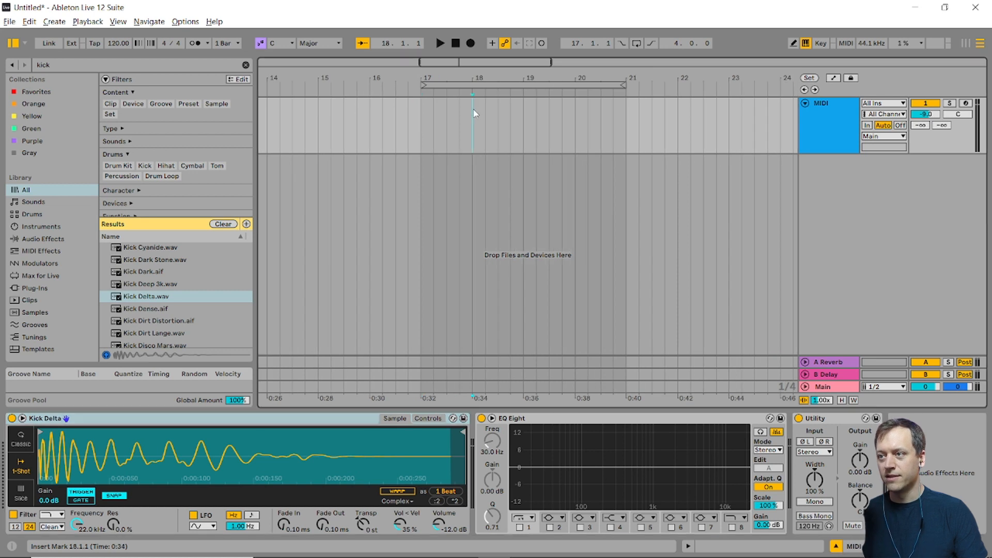
pyautogui.moveTo(473, 111); pyautogui.dragTo(420, 110)
pyautogui.rightClick(436, 114)
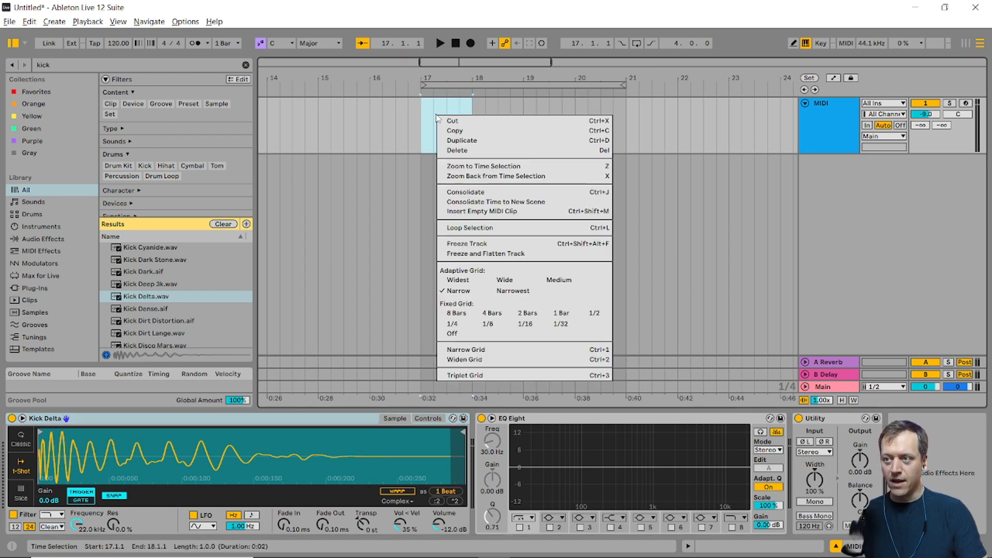
pyautogui.click(497, 211)
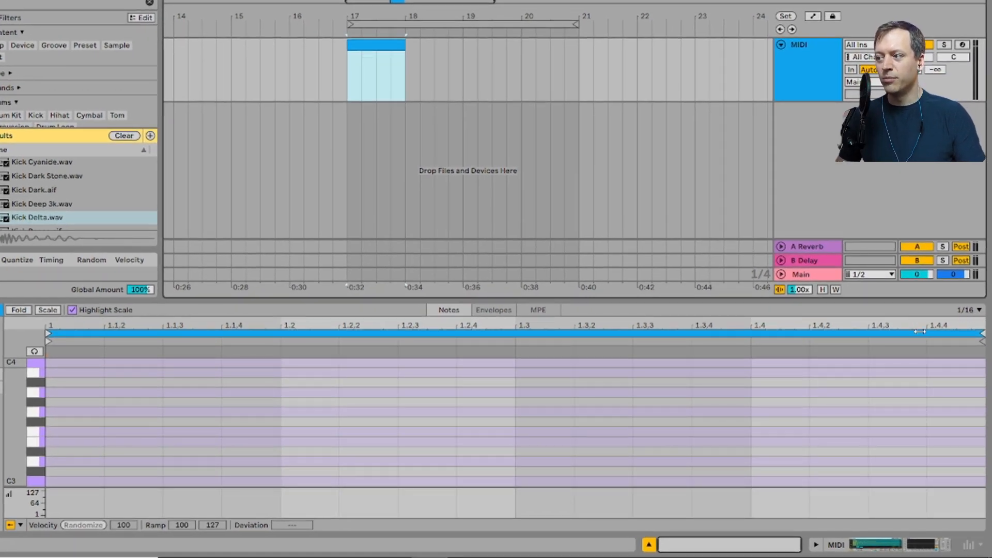
# Set the clip's fixed grid to 1/4 and draw a C3 note on each of the bar's four beats, leaving no note selected
pyautogui.click(974, 310)
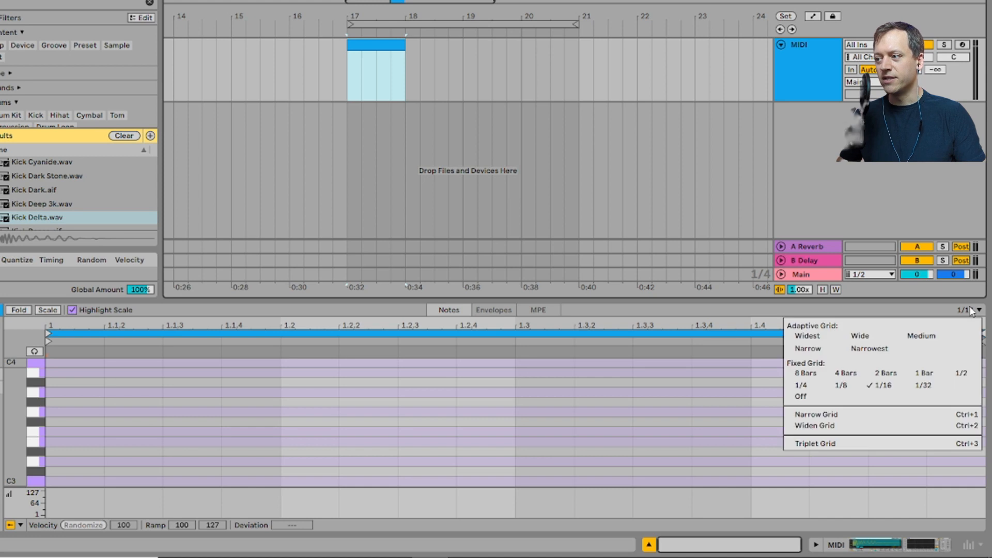
pyautogui.click(815, 382)
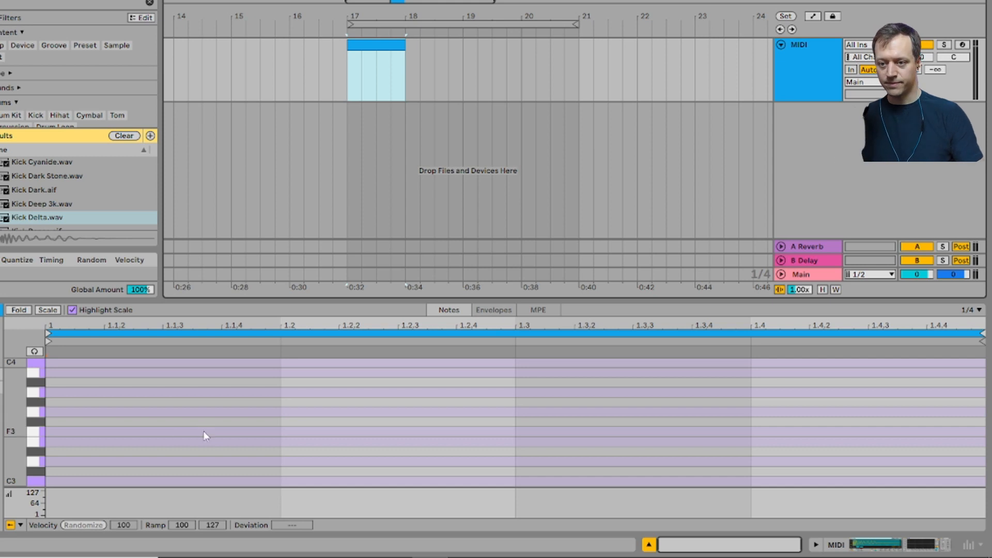
pyautogui.scroll(-5, 166, 438)
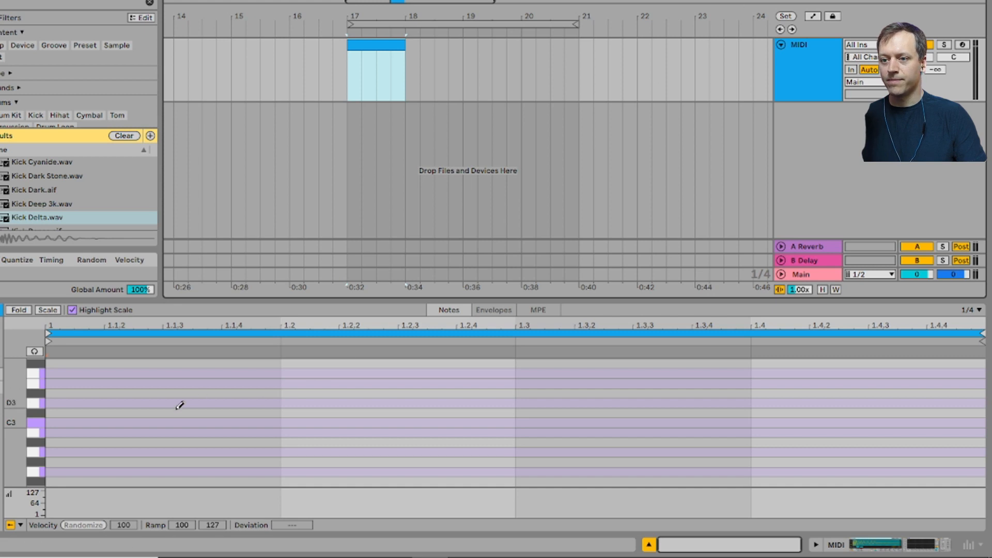
pyautogui.click(52, 421)
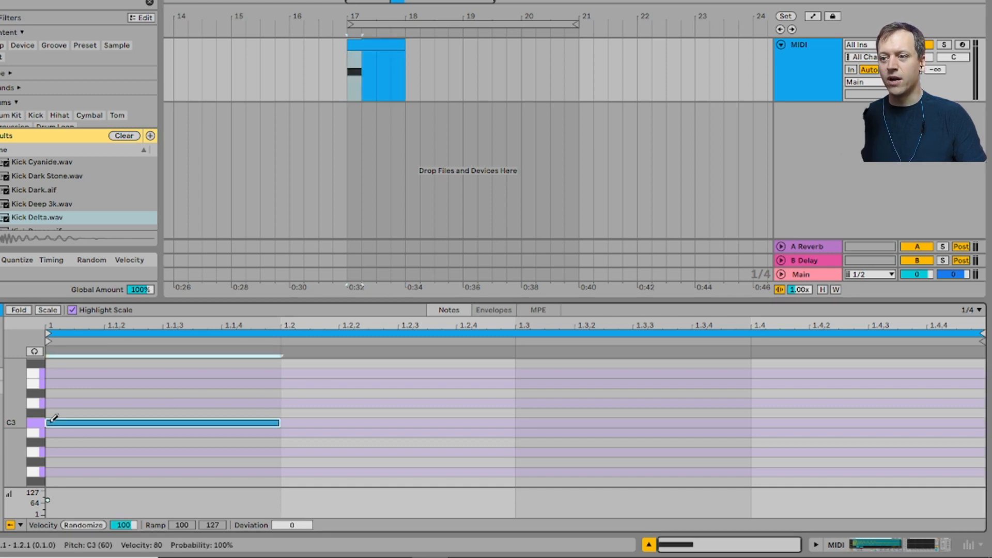
pyautogui.click(308, 423)
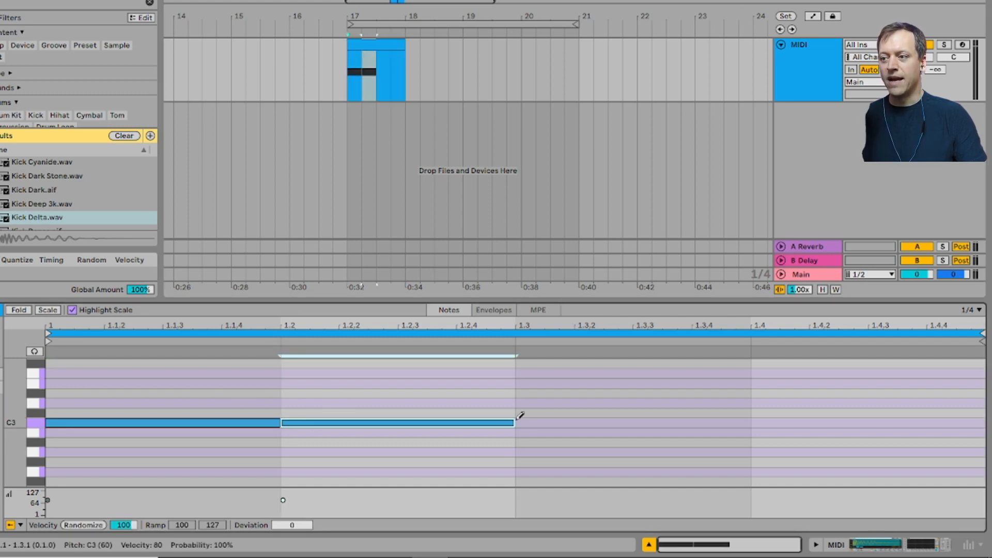
pyautogui.click(551, 421)
pyautogui.click(774, 421)
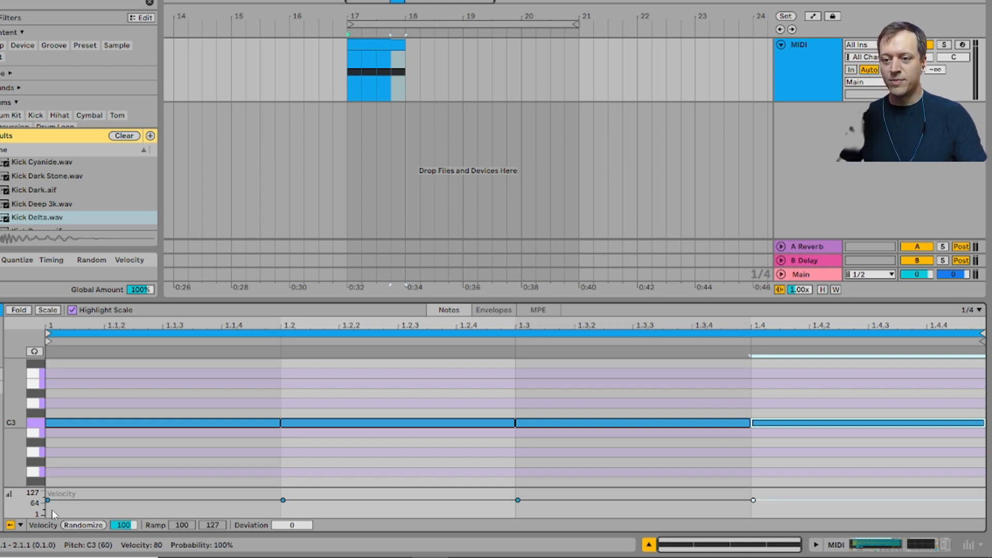
pyautogui.click(55, 507)
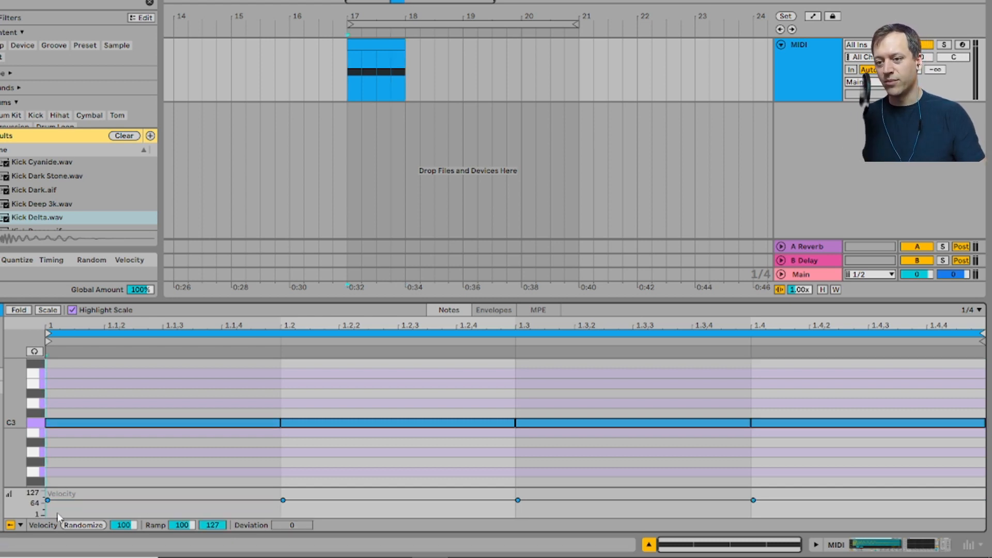
# Set the velocity of all four C3 kick notes to 127 and leave no note selected
pyautogui.hotkey('ctrl', 'a')
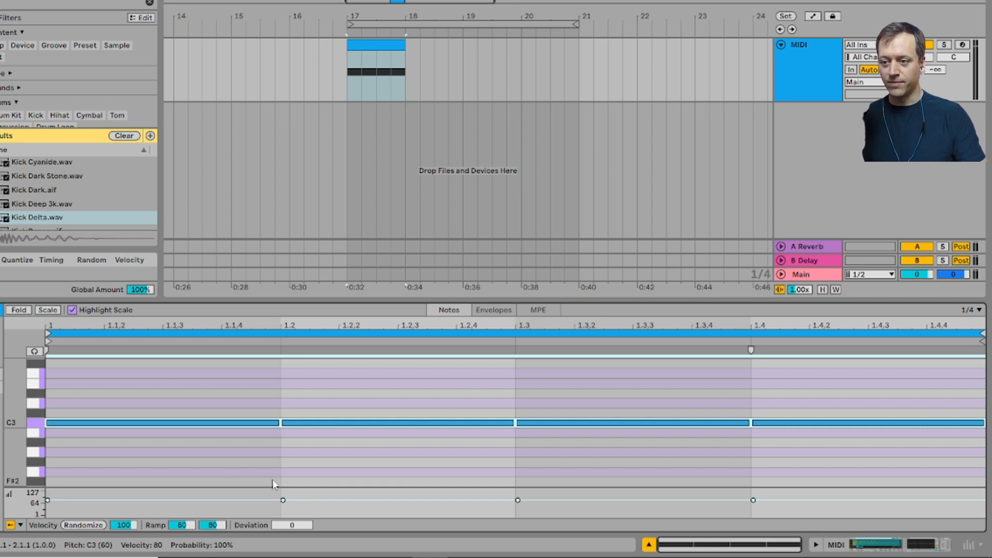
pyautogui.moveTo(283, 500); pyautogui.dragTo(283, 483)
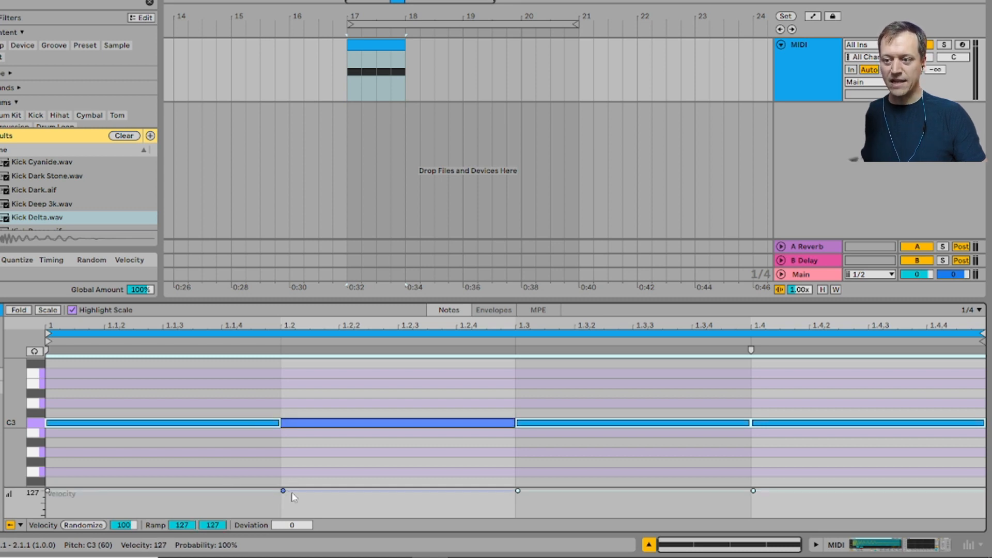
pyautogui.click(171, 504)
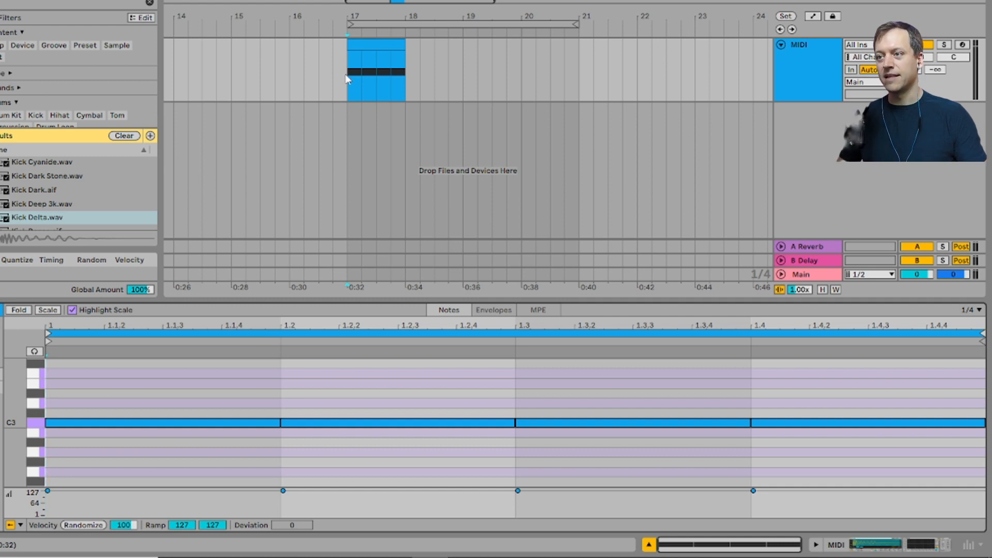
# Play the kick clip from 17, and set the arrangement loop to the clip's length, from 17 to 18
pyautogui.press('space')
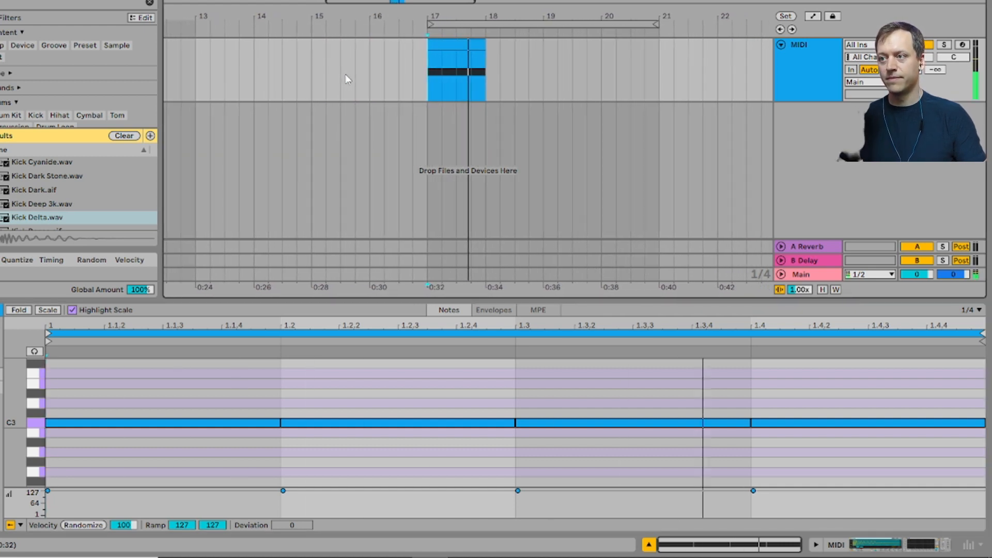
pyautogui.press('space')
pyautogui.click(452, 42)
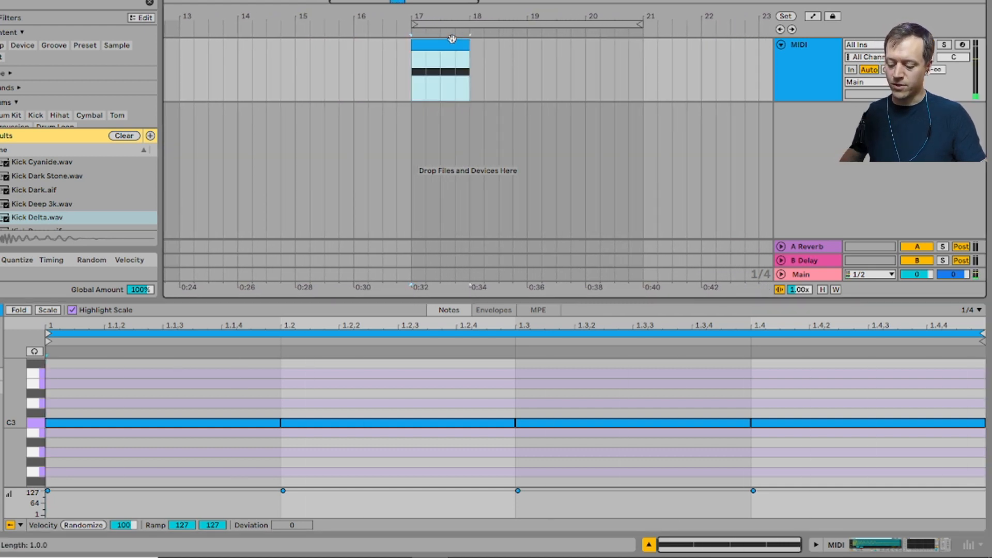
pyautogui.hotkey('ctrl', 'l')
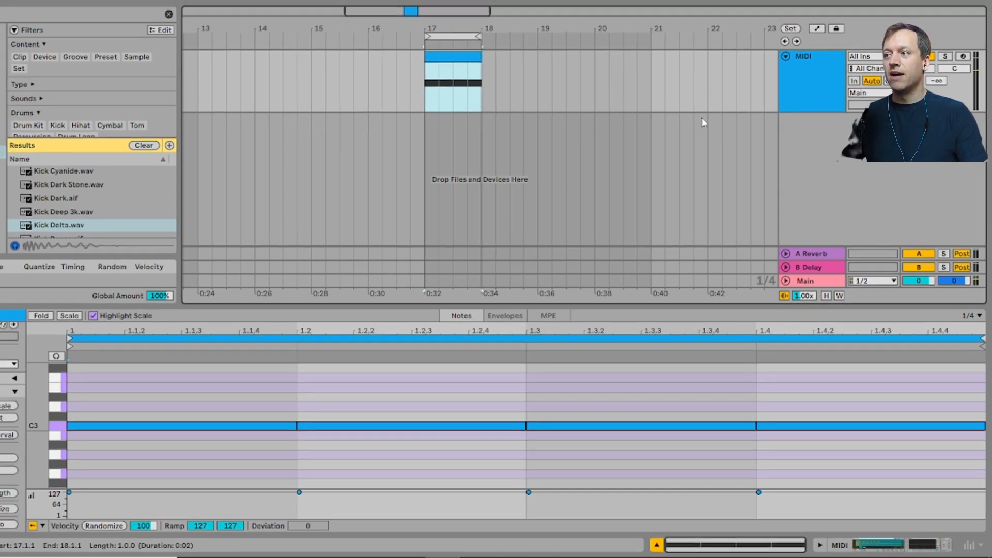
# Show the kick track's devices, replace the instrument's sample with Kick DMX Resam.wav, and play the loop from 17
pyautogui.doubleClick(809, 84)
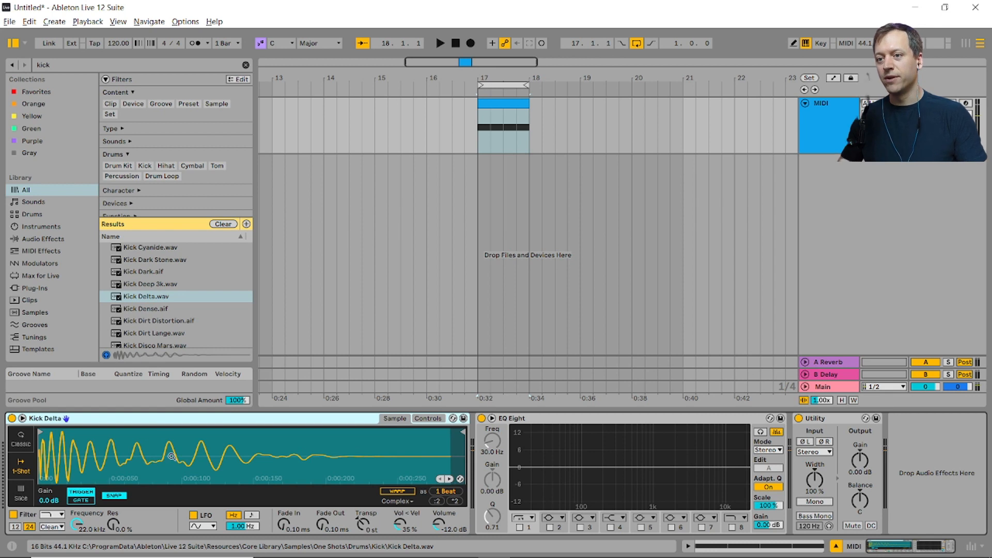
pyautogui.scroll(-3, 153, 292)
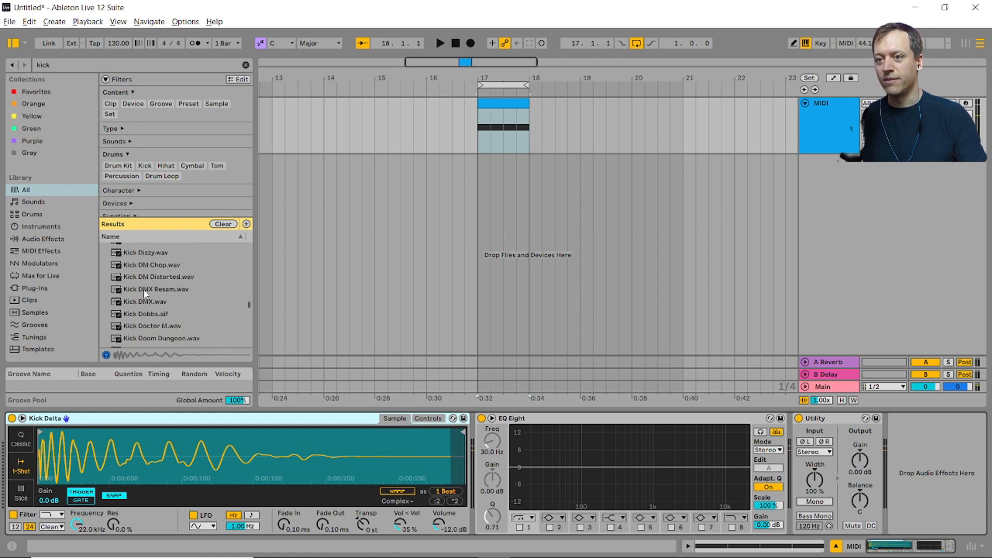
pyautogui.click(145, 291)
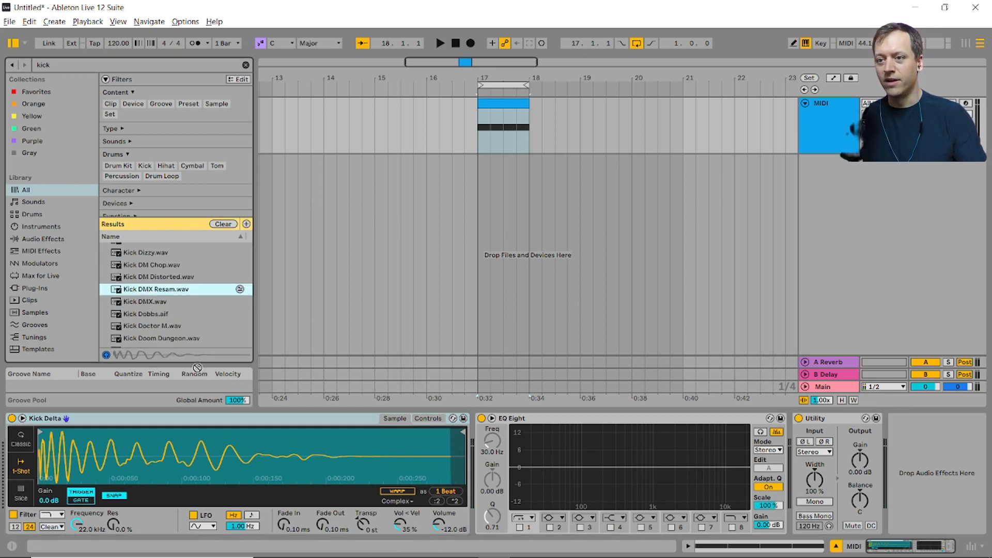
pyautogui.moveTo(197, 367); pyautogui.dragTo(138, 461)
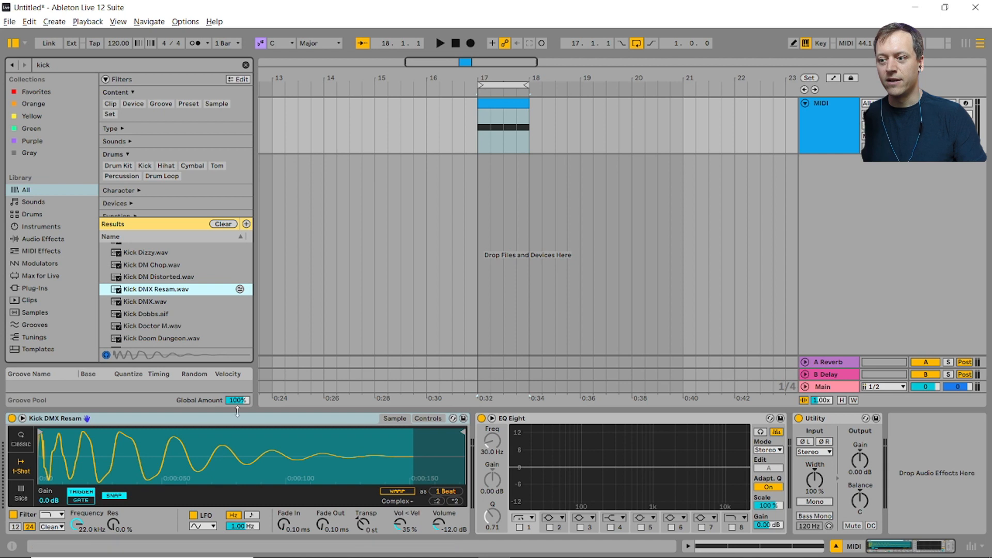
pyautogui.click(484, 128)
pyautogui.press('space')
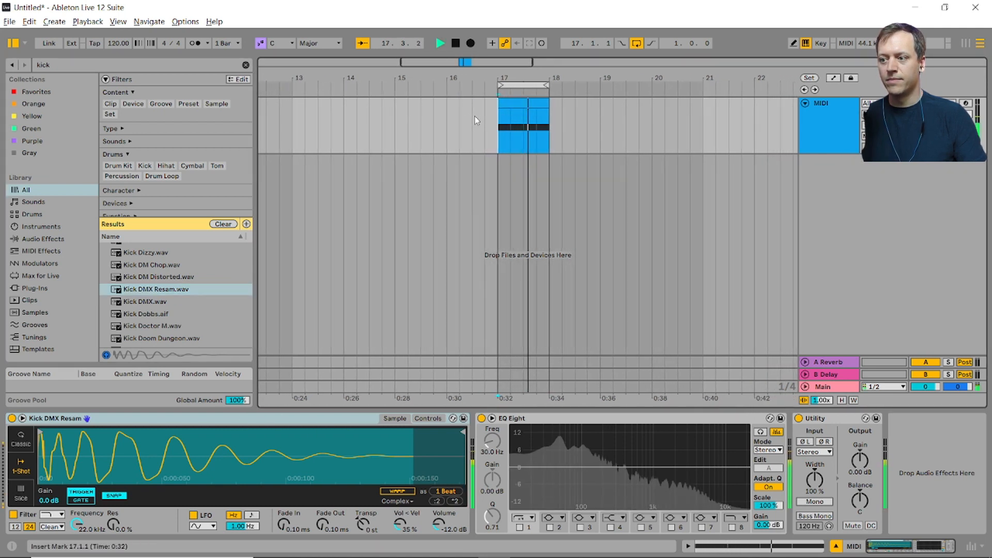
pyautogui.press('space')
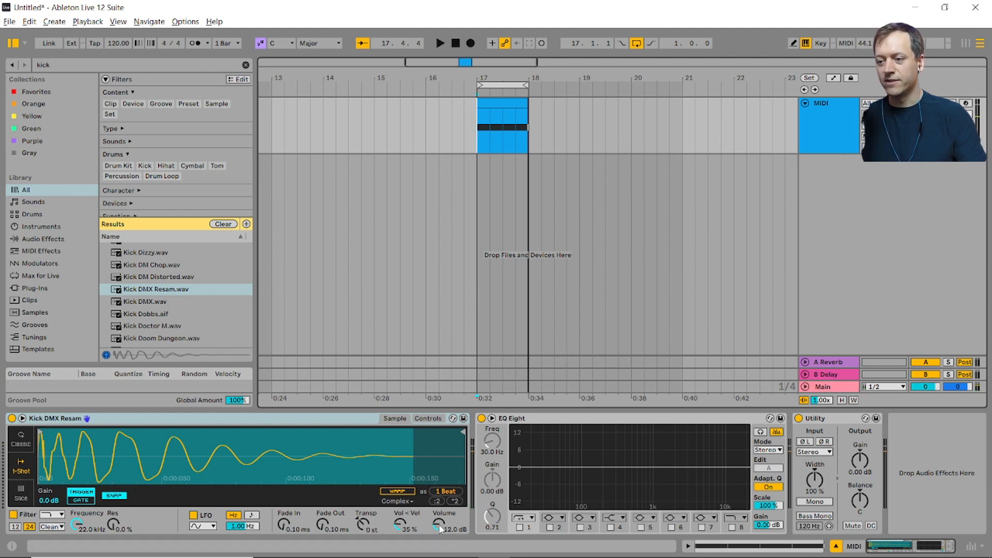
# Set the kick instrument's volume to -8.29 dB and play the loop to check the level
pyautogui.moveTo(439, 529); pyautogui.dragTo(440, 523)
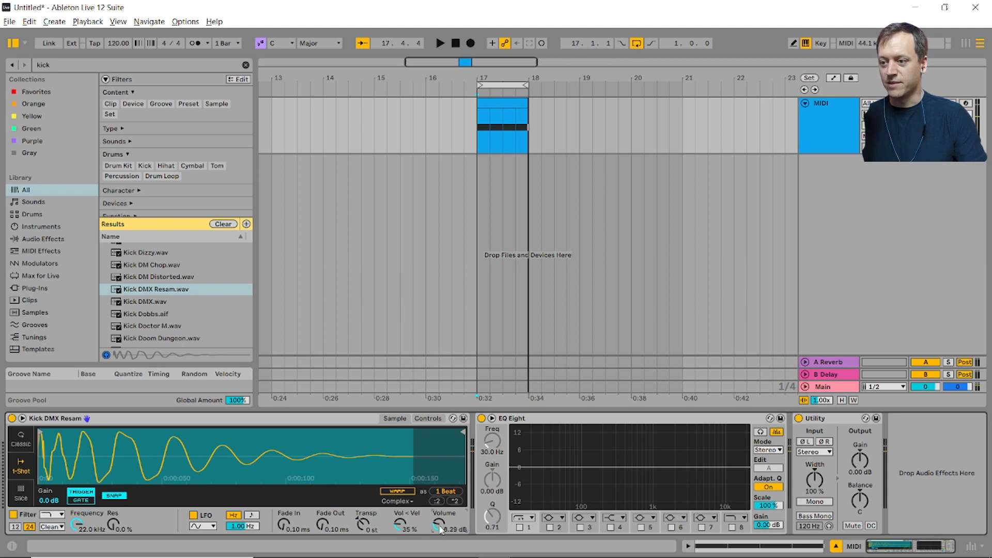
pyautogui.press('space')
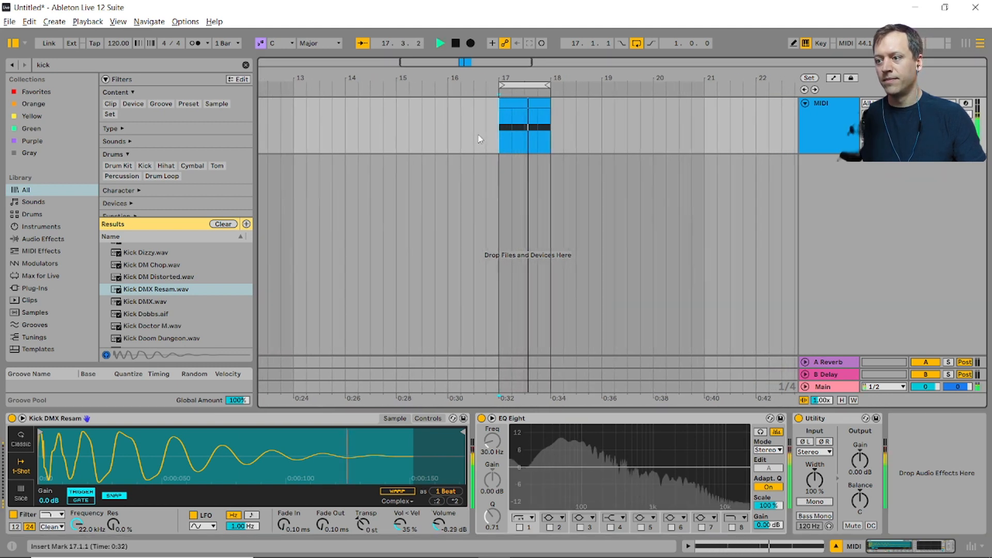
pyautogui.press('space')
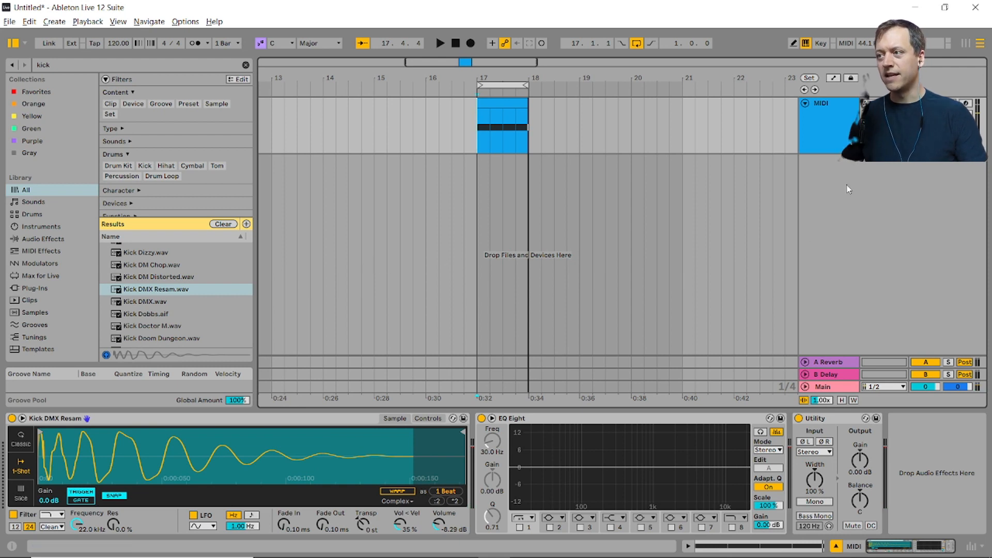
# Insert a second MIDI track, search the library for snare, audition Snare 70s MPC 1.wav, and load it as the track's instrument
pyautogui.hotkey('ctrl', 'shift', 't')
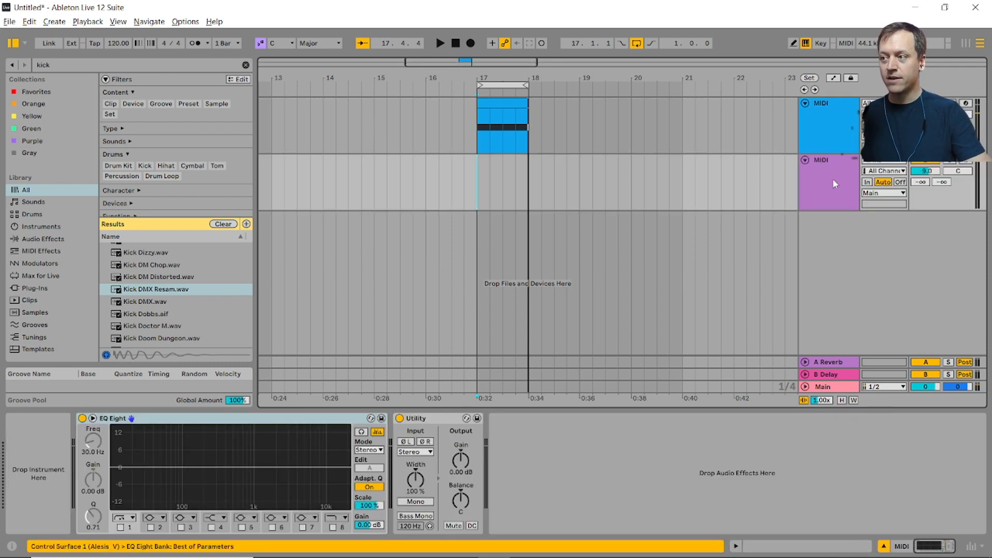
pyautogui.hotkey('ctrl', 'f')
pyautogui.write('s')
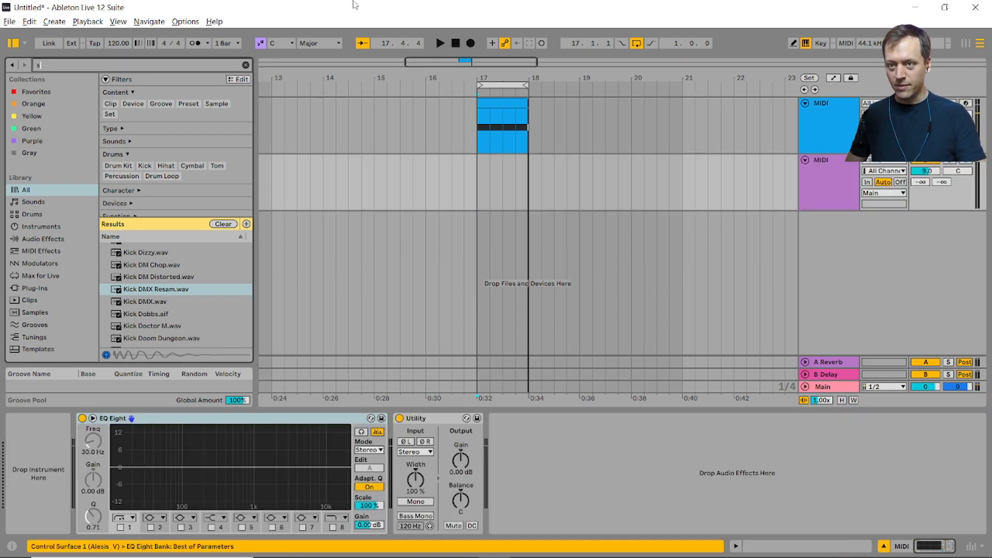
pyautogui.write('nare')
pyautogui.click(146, 326)
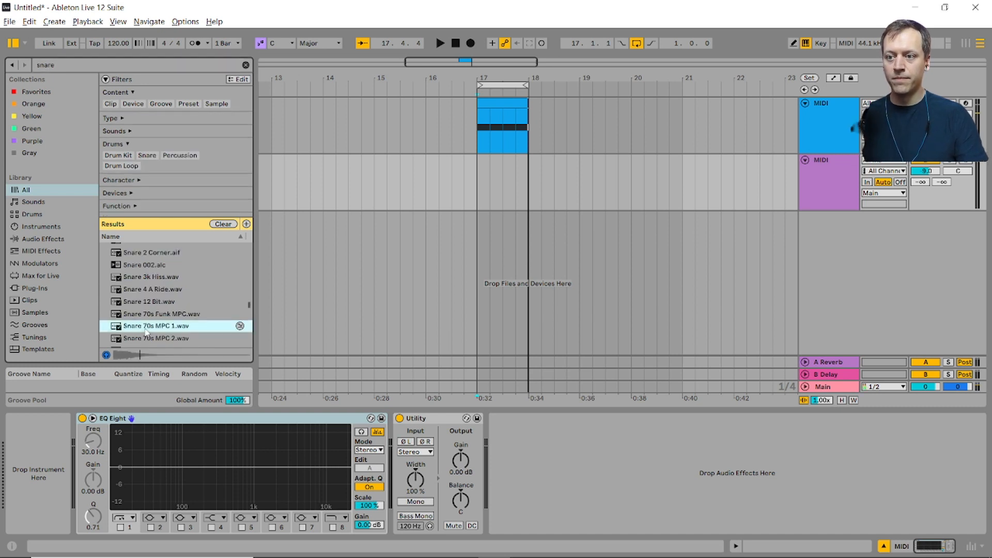
pyautogui.doubleClick(154, 328)
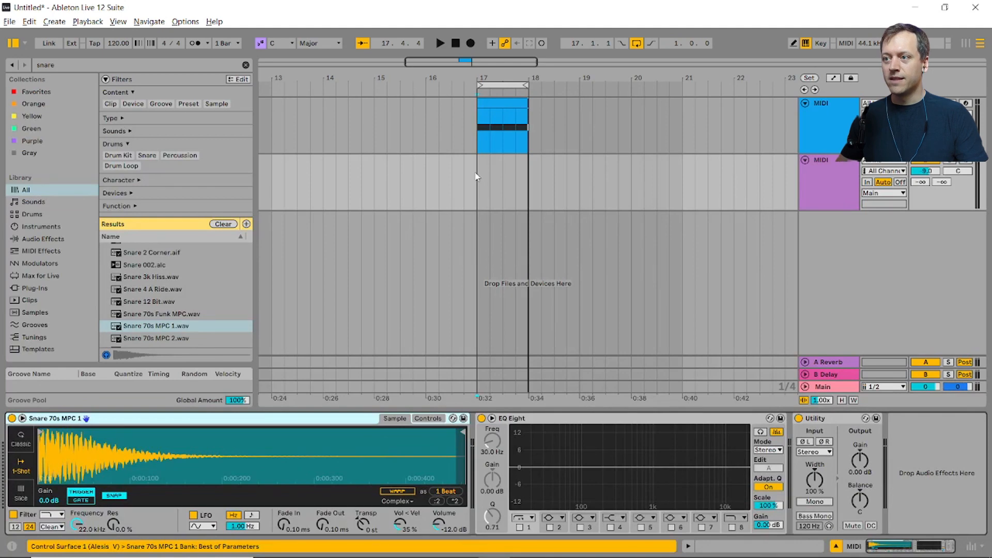
# Insert an empty one-bar MIDI clip on the snare track from 17 to 18 and set its grid to 1/4
pyautogui.moveTo(477, 174); pyautogui.dragTo(524, 174)
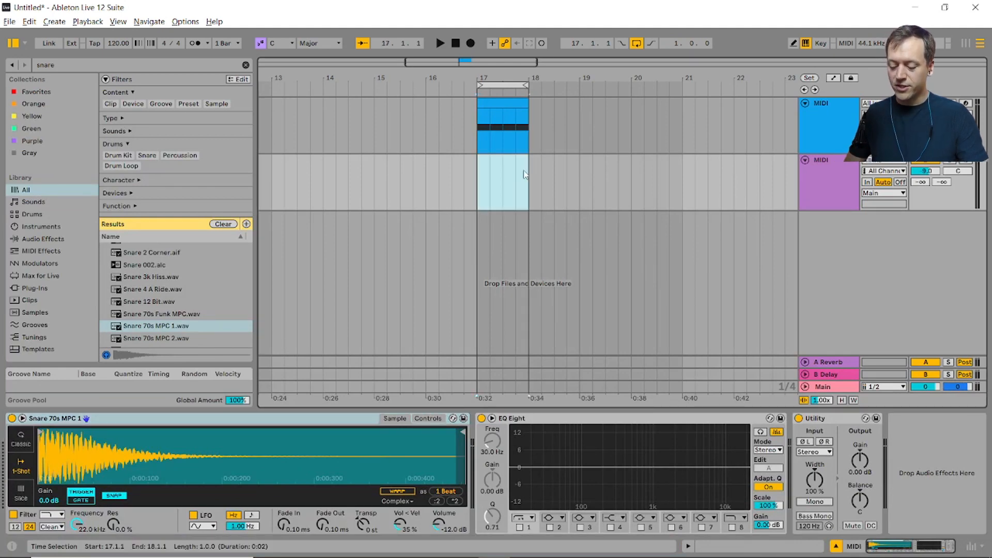
pyautogui.hotkey('ctrl', 'shift', 'm')
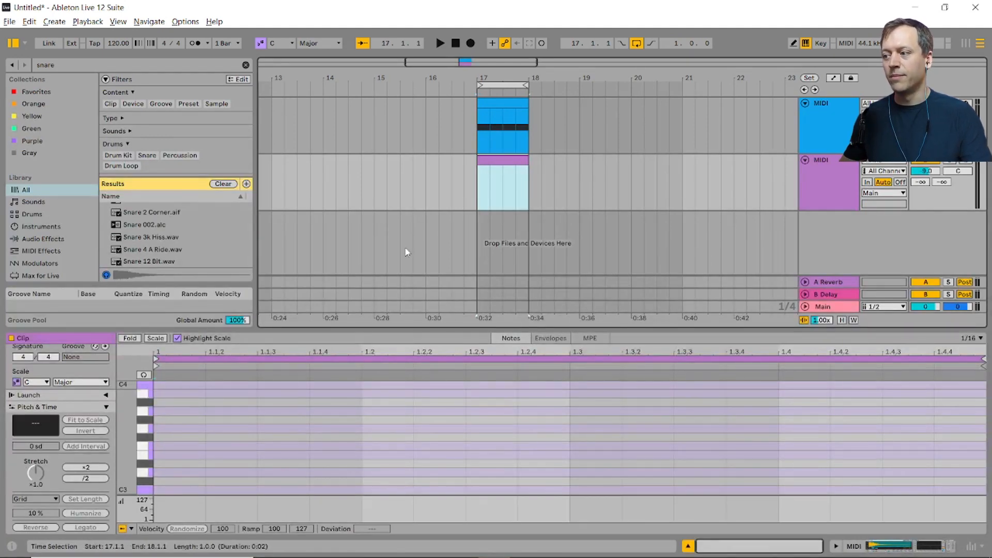
pyautogui.click(901, 411)
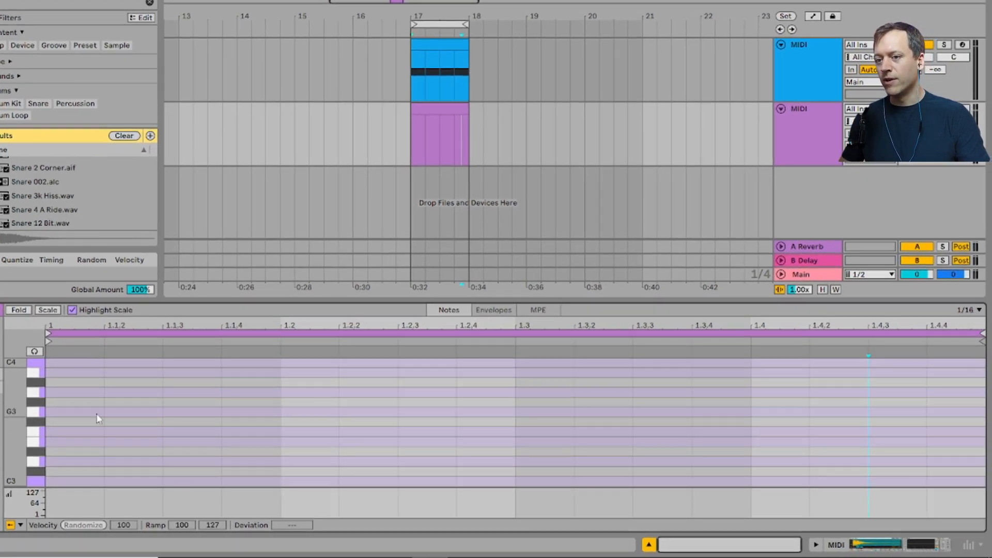
pyautogui.click(220, 408)
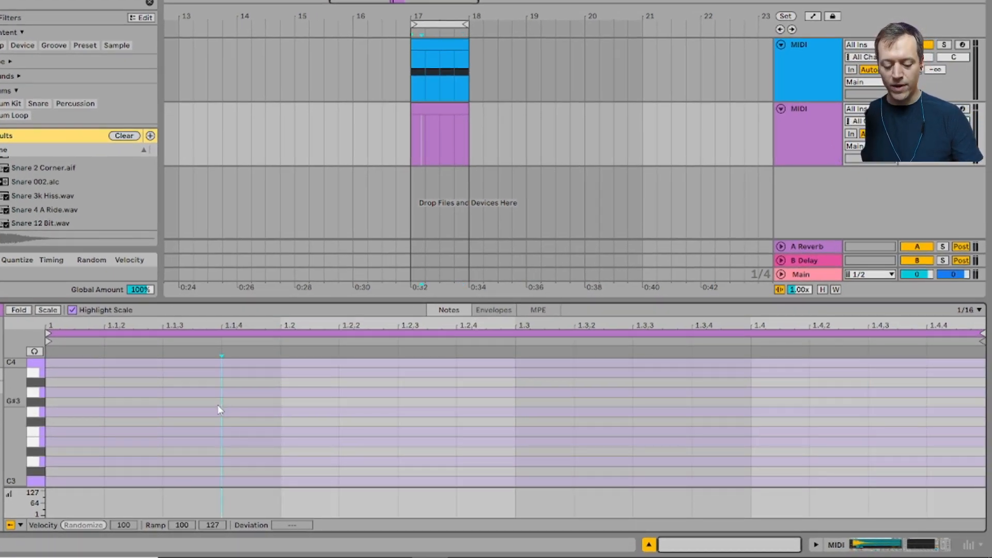
pyautogui.hotkey('ctrl', '2')
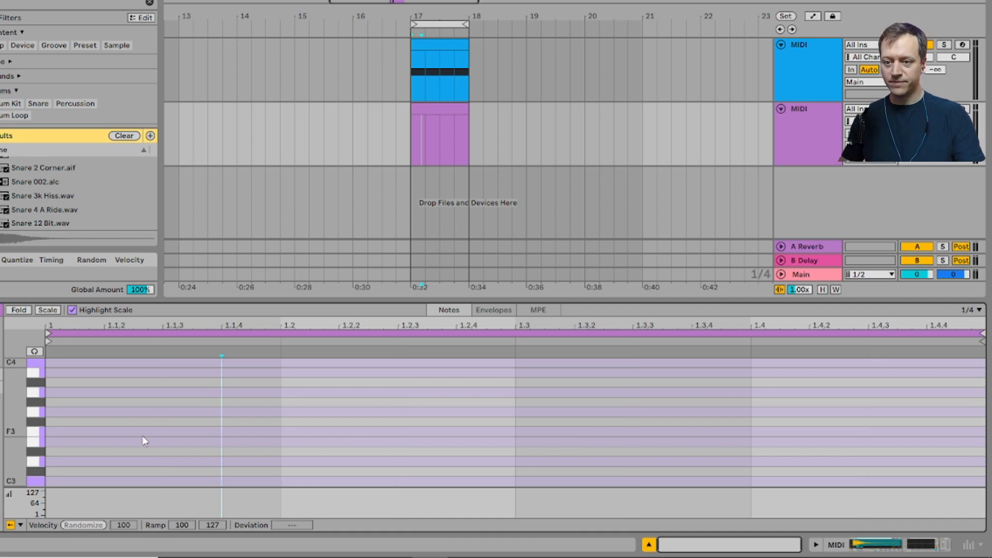
# Draw one-beat C3 notes on beats 2 and 4 of the snare clip
pyautogui.scroll(-1, 144, 441)
pyautogui.press('b')
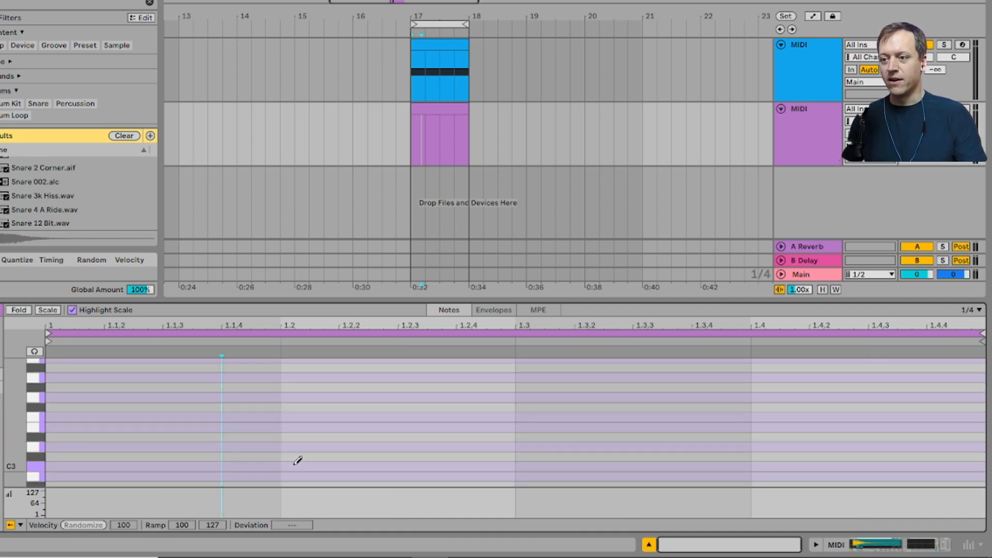
pyautogui.click(296, 465)
pyautogui.click(776, 466)
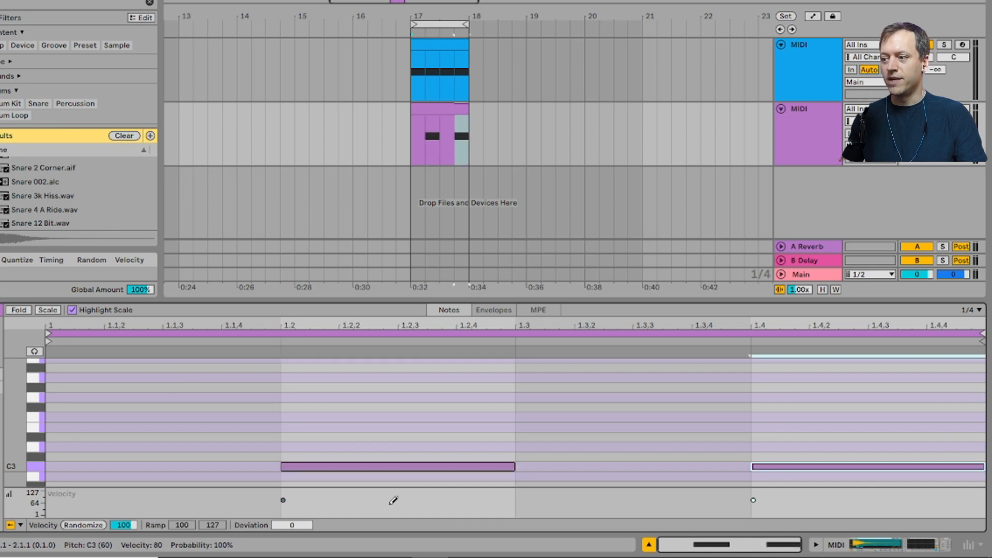
# Set the velocity of both snare notes to 127 and play the kick and snare loop from 17
pyautogui.click(282, 500)
pyautogui.moveTo(283, 500); pyautogui.dragTo(283, 490)
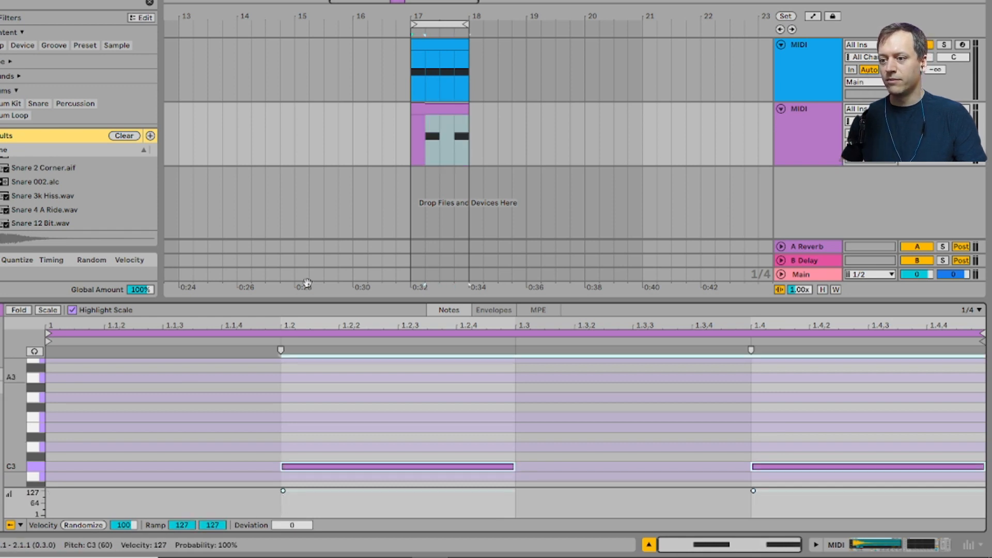
pyautogui.click(412, 67)
pyautogui.press('space')
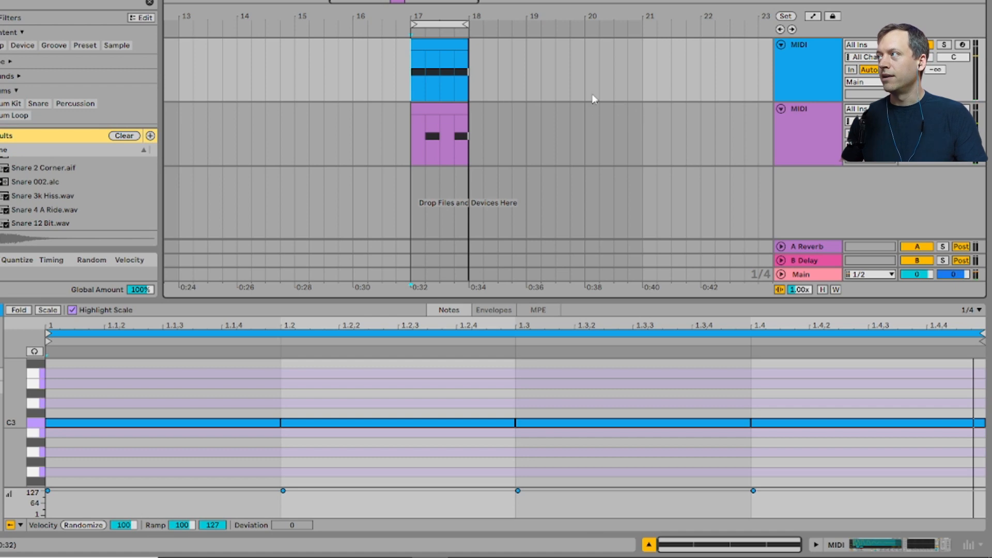
# Insert a third MIDI track below the snare track, search the library for open hat, and audition TRW_Simm_Open_Hat.wav
pyautogui.click(789, 129)
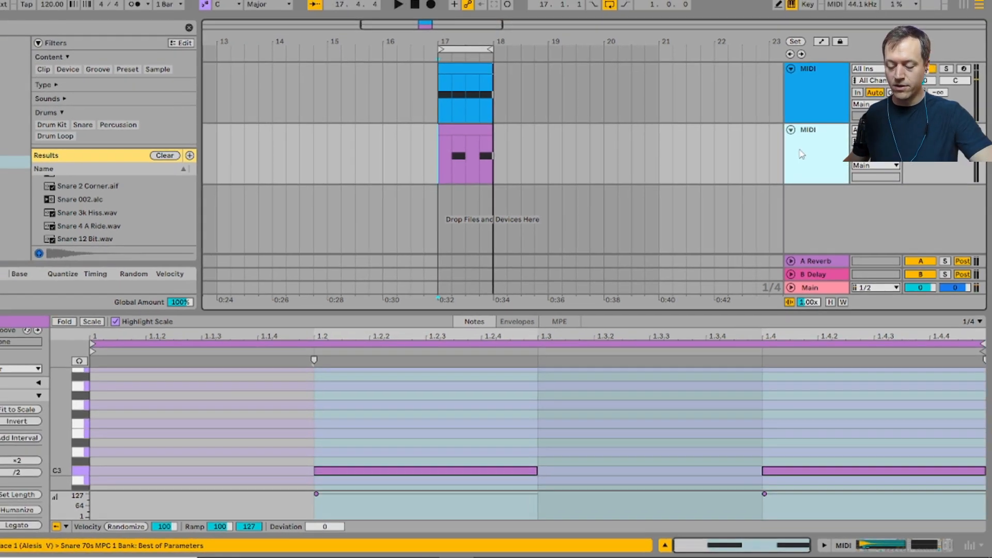
pyautogui.hotkey('ctrl', 'shift', 't')
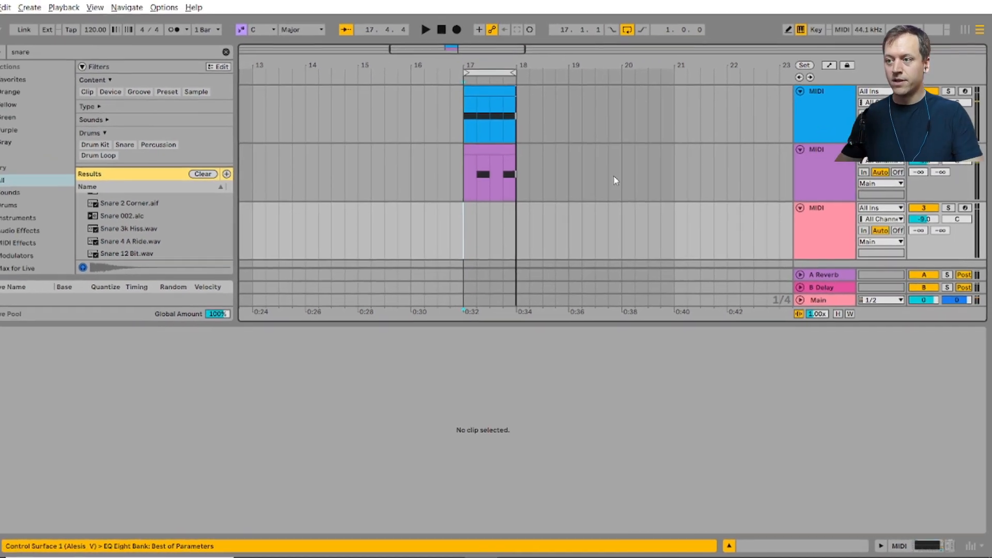
pyautogui.click(110, 54)
pyautogui.write('ope')
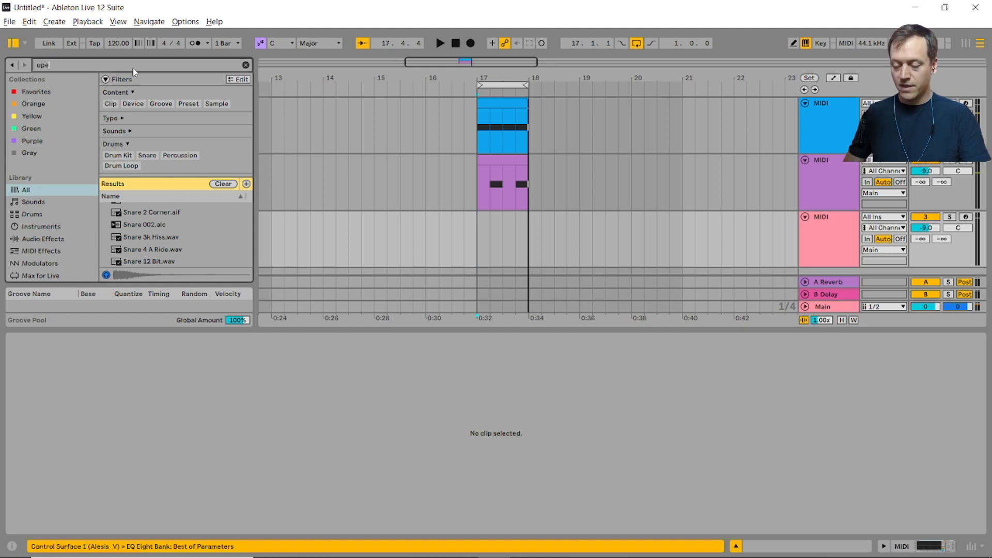
pyautogui.write('n hat')
pyautogui.click(193, 250)
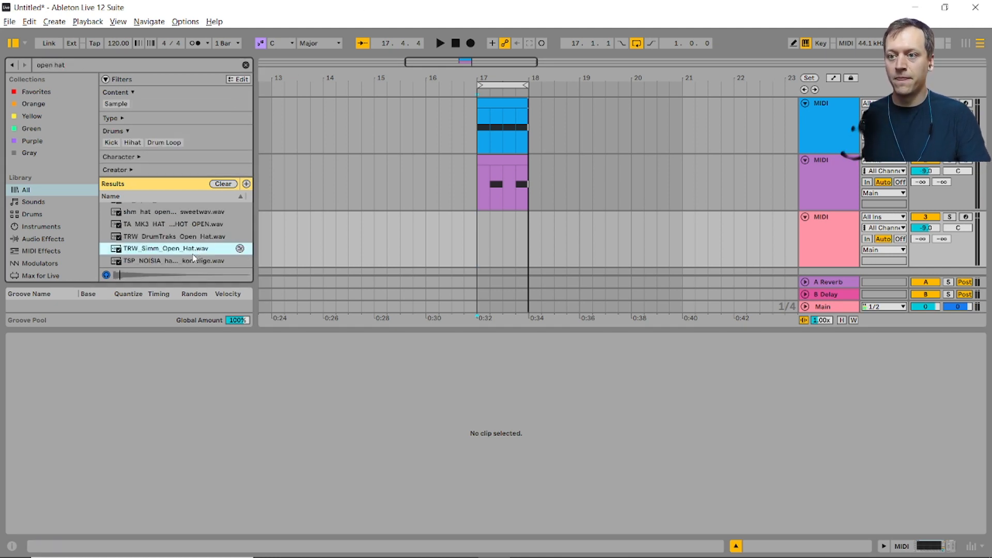
# Show the third MIDI track's devices and load NIA_Open_Hat_1.wav as its instrument
pyautogui.doubleClick(819, 248)
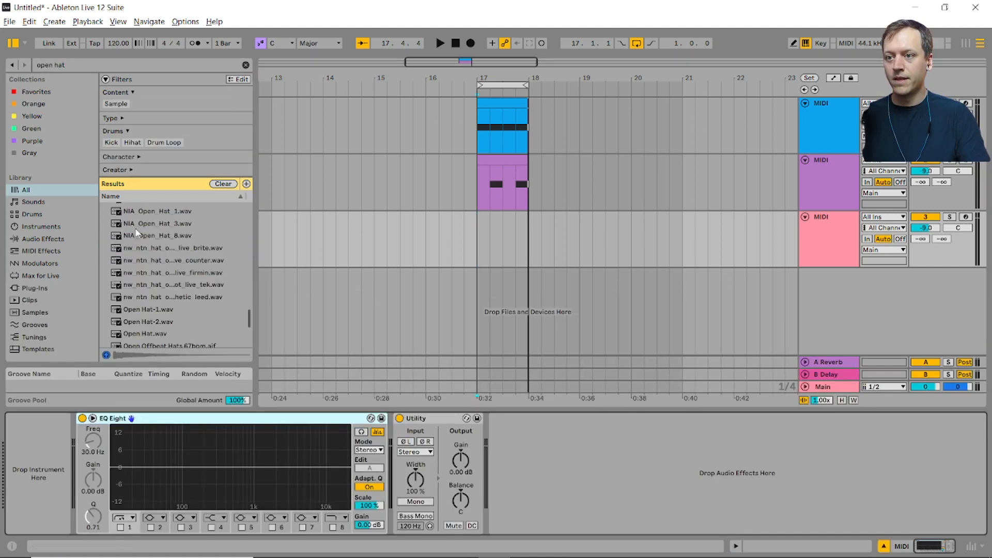
pyautogui.click(158, 212)
pyautogui.moveTo(157, 212); pyautogui.dragTo(57, 491)
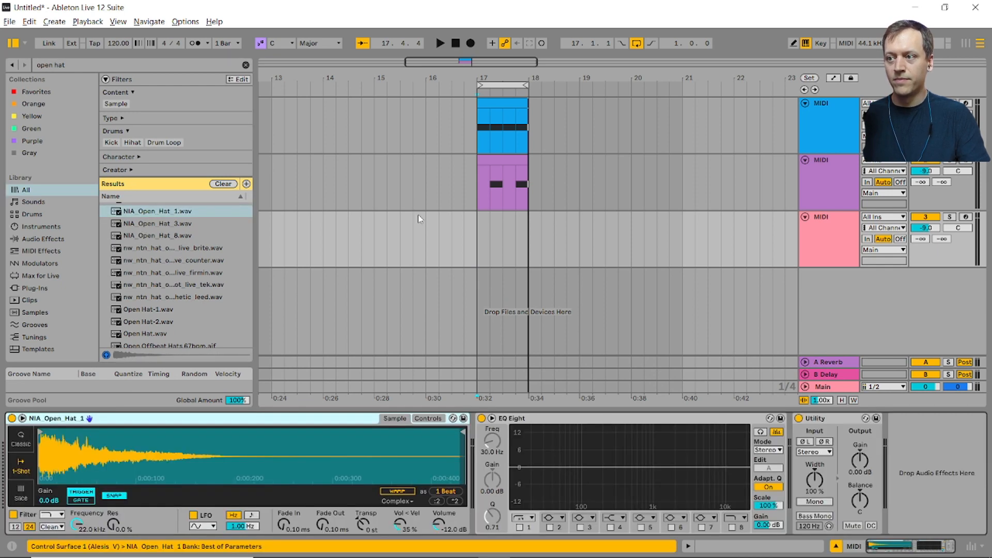
# Create a one-bar MIDI clip at bar 17 on the open hat track and draw 1/8-note C3 notes on all four offbeats
pyautogui.moveTo(478, 230); pyautogui.dragTo(522, 223)
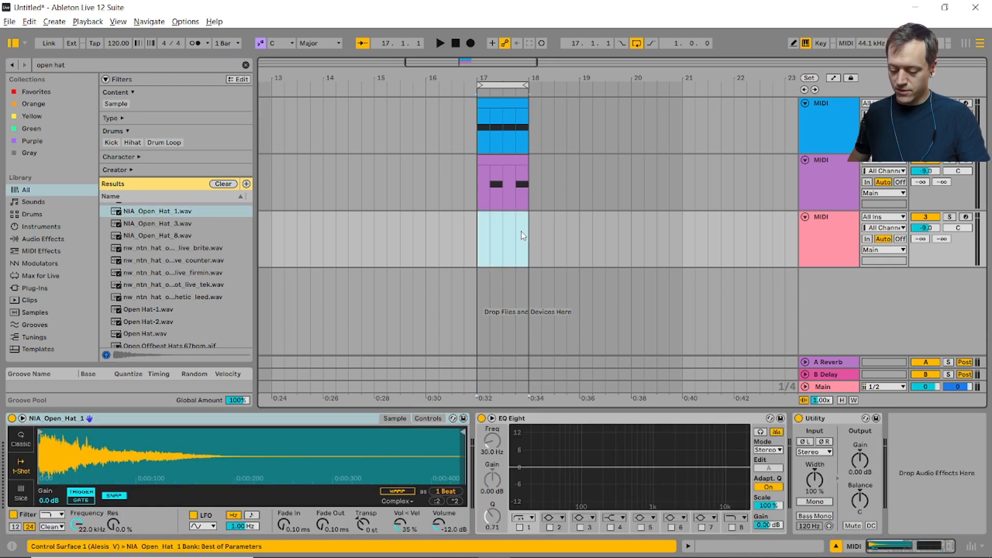
pyautogui.hotkey('ctrl', 'shift', 'm')
pyautogui.click(511, 447)
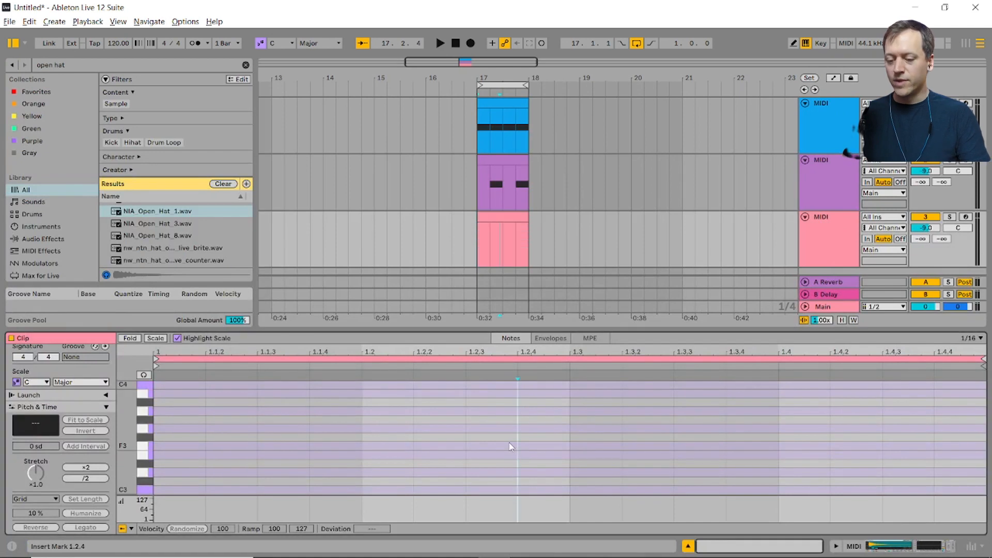
pyautogui.hotkey('ctrl', '2')
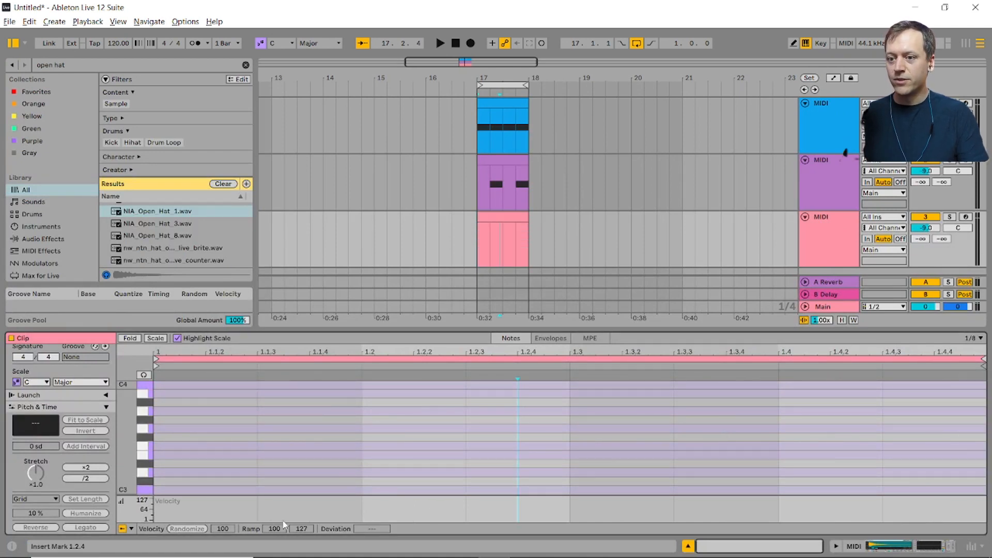
pyautogui.press('b')
pyautogui.click(278, 489)
pyautogui.click(532, 490)
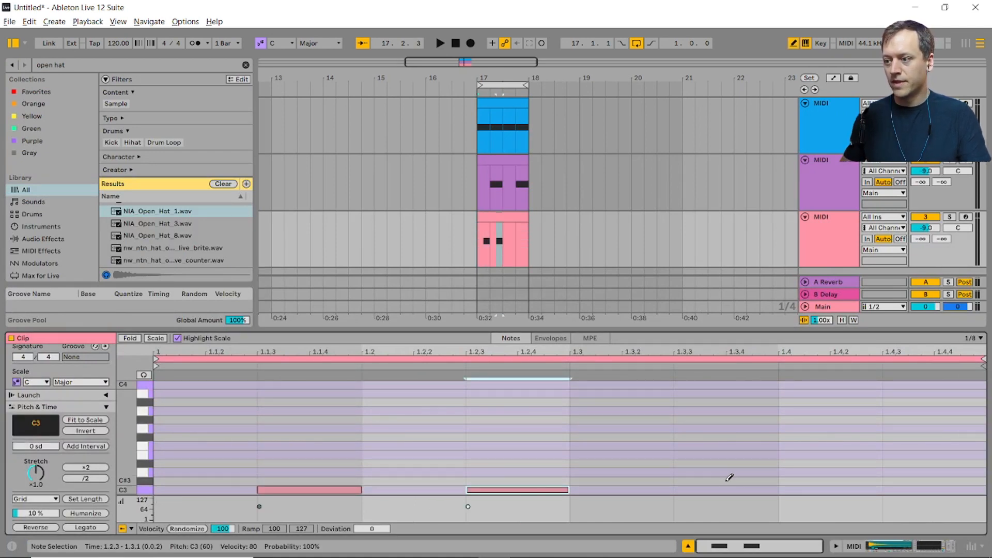
pyautogui.click(721, 489)
pyautogui.click(923, 489)
# Set the velocity of all open hat notes to 127 and play the kick, snare and open hat loop from bar 17
pyautogui.hotkey('ctrl', 'a')
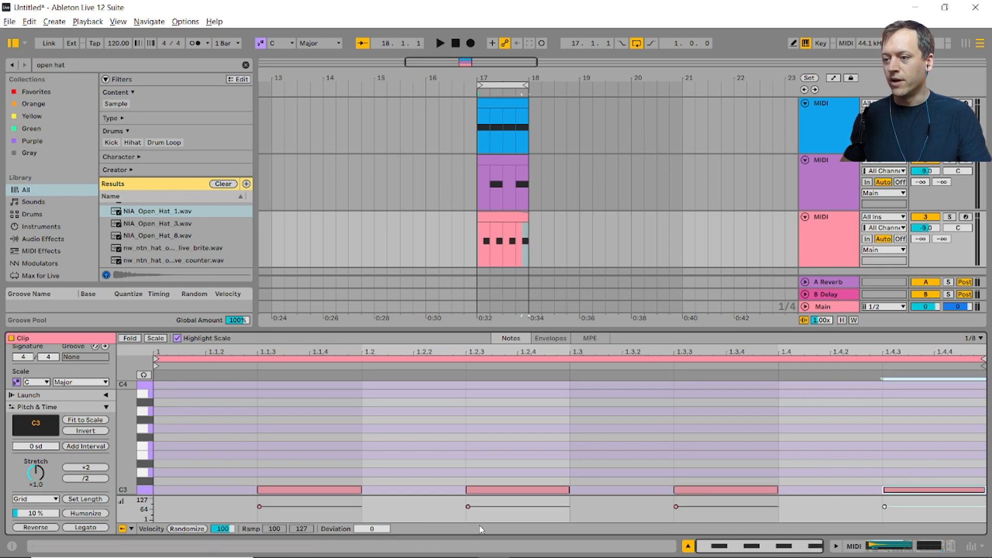
pyautogui.press('b')
pyautogui.moveTo(296, 506); pyautogui.dragTo(295, 481)
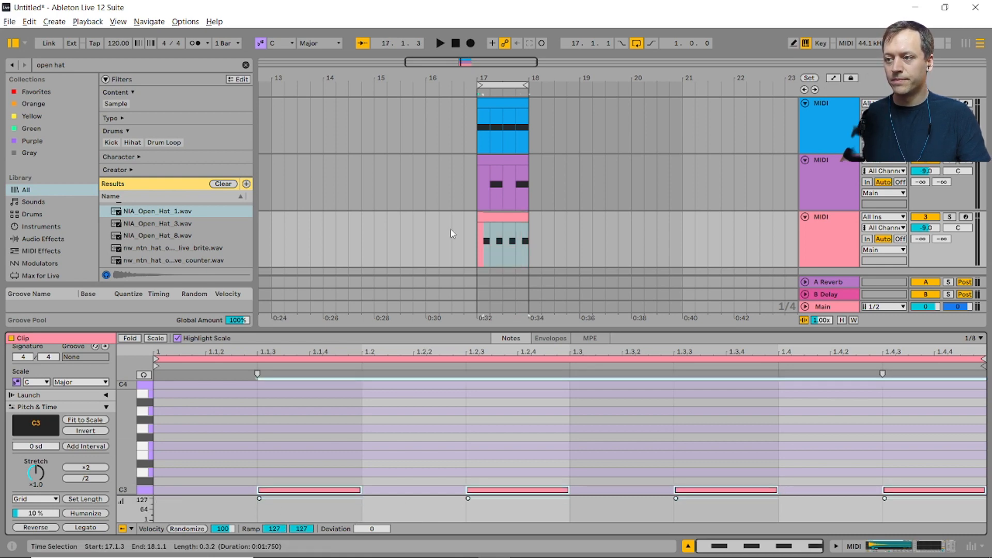
pyautogui.click(476, 179)
pyautogui.press('space')
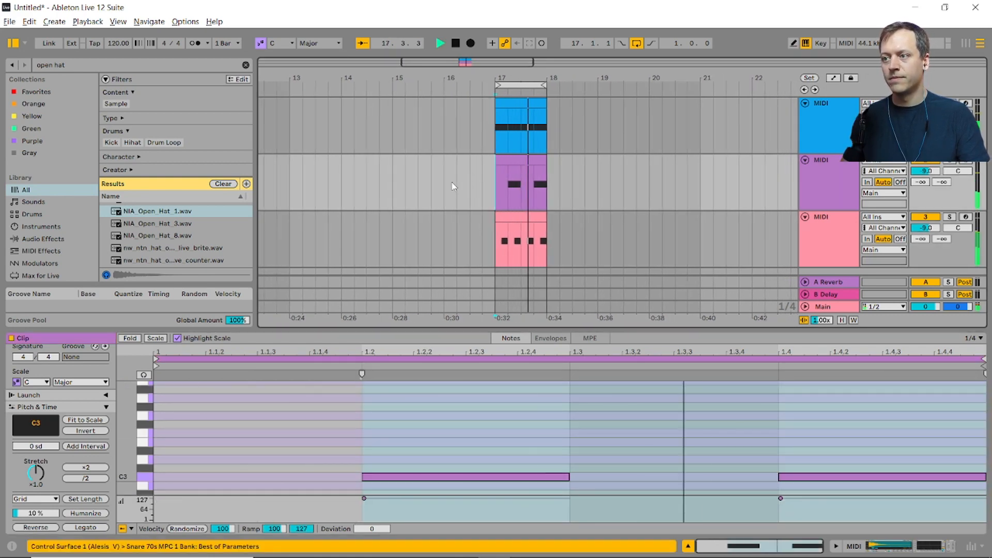
pyautogui.press('space')
# Insert a fourth MIDI track below the open hat track and search the library for closed hat
pyautogui.scroll(-1, 820, 221)
pyautogui.click(819, 221)
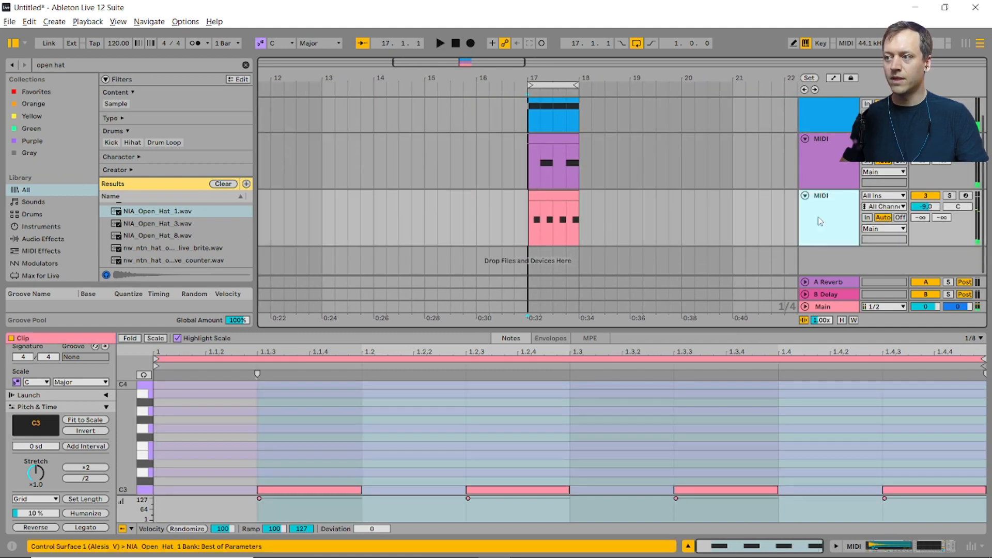
pyautogui.hotkey('ctrl', 'shift', 't')
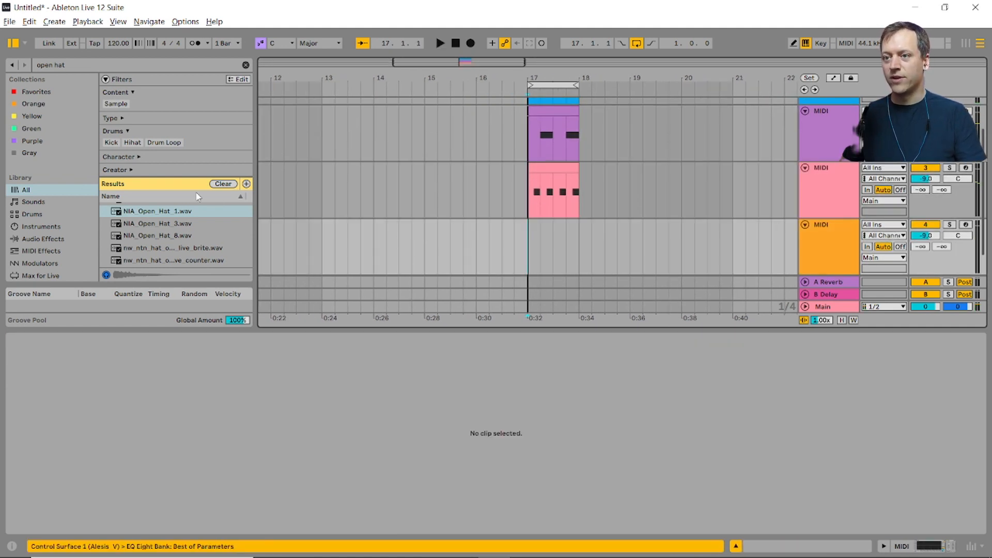
pyautogui.hotkey('ctrl', 'f')
pyautogui.write('c')
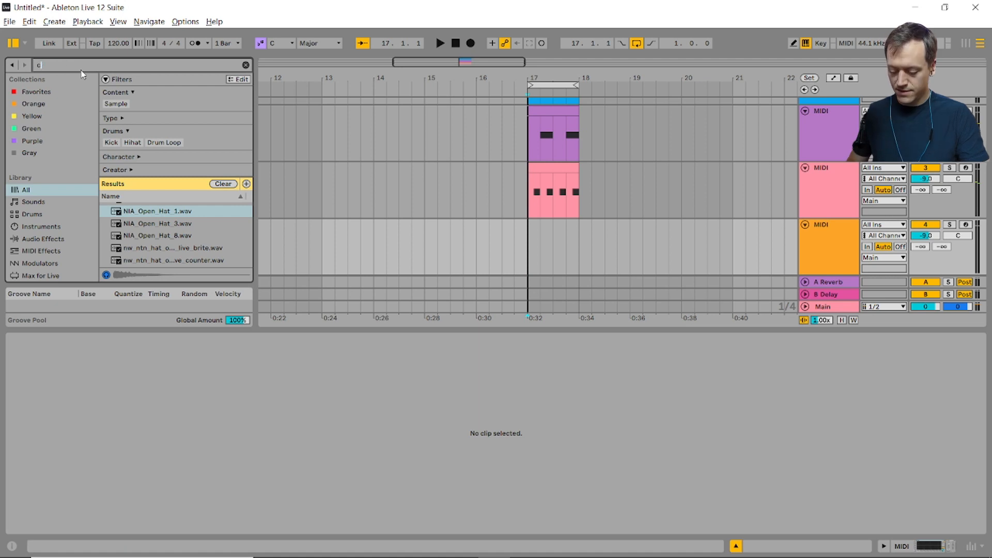
pyautogui.write('losed hat')
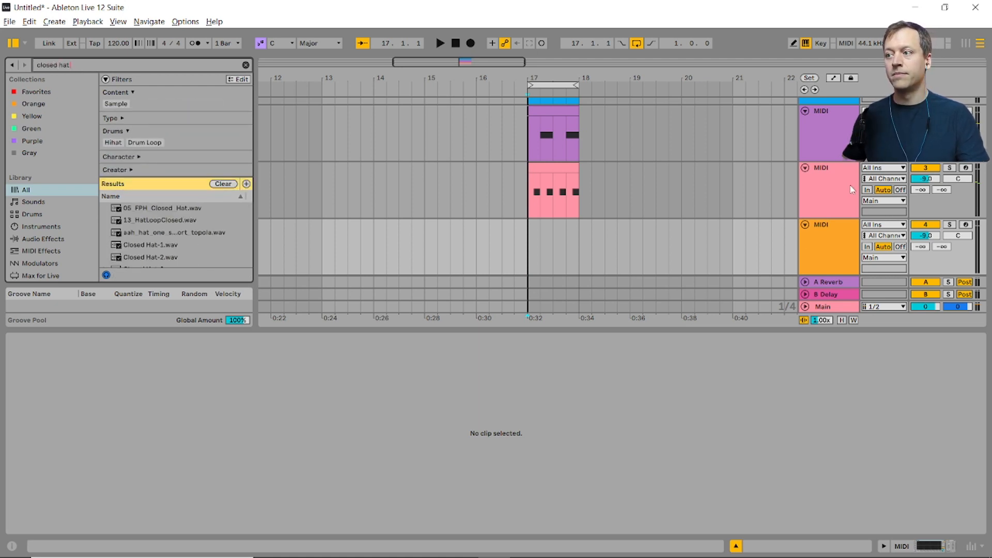
# Show the fourth MIDI track's devices and load Closed Hat-2.wav as its instrument
pyautogui.click(851, 190)
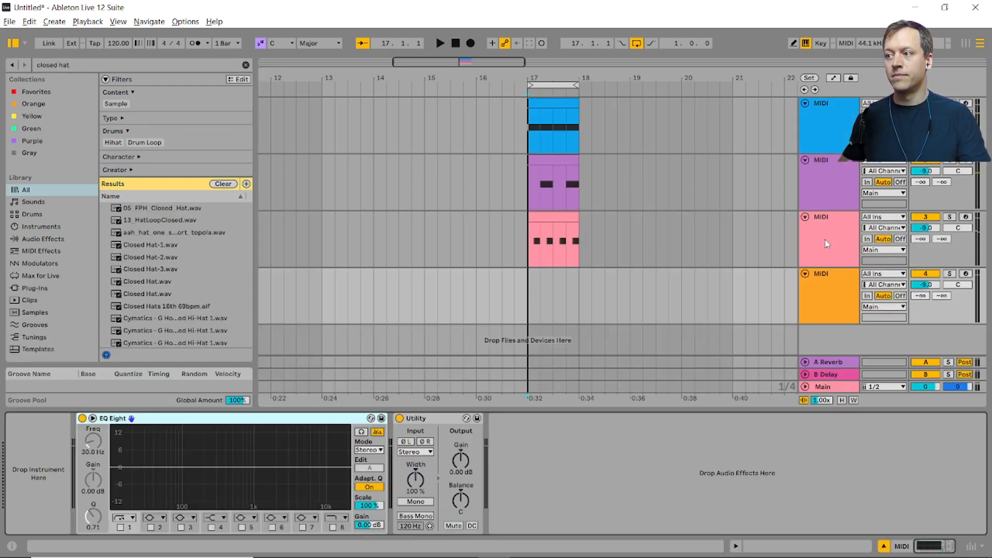
pyautogui.click(163, 261)
pyautogui.moveTo(158, 264); pyautogui.dragTo(42, 452)
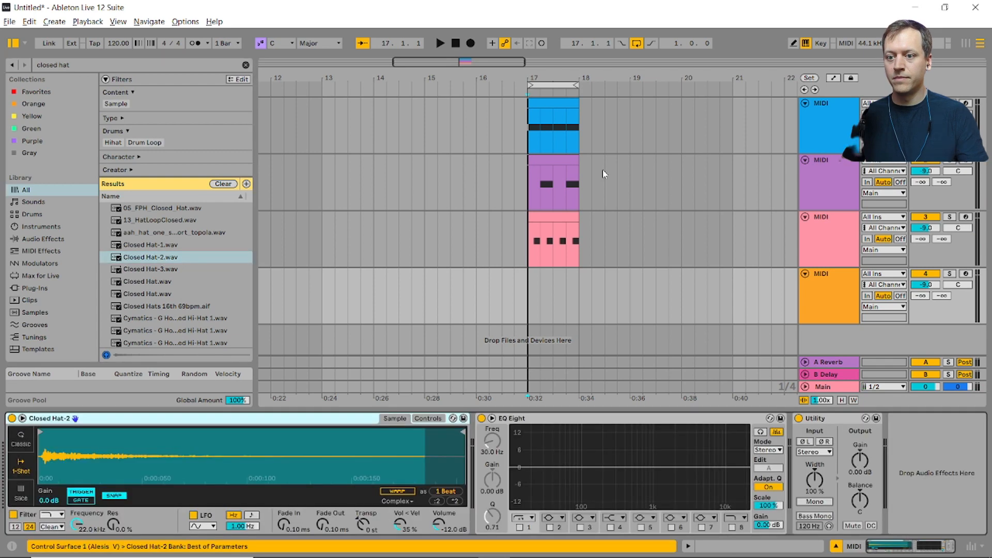
# Create a one-bar MIDI clip at bar 17 on the closed hat track and draw 1/16-note C3 notes at 1.1.1, 1.1.2 and 1.1.4
pyautogui.moveTo(528, 292); pyautogui.dragTo(583, 285)
pyautogui.hotkey('ctrl', 'shift', 'm')
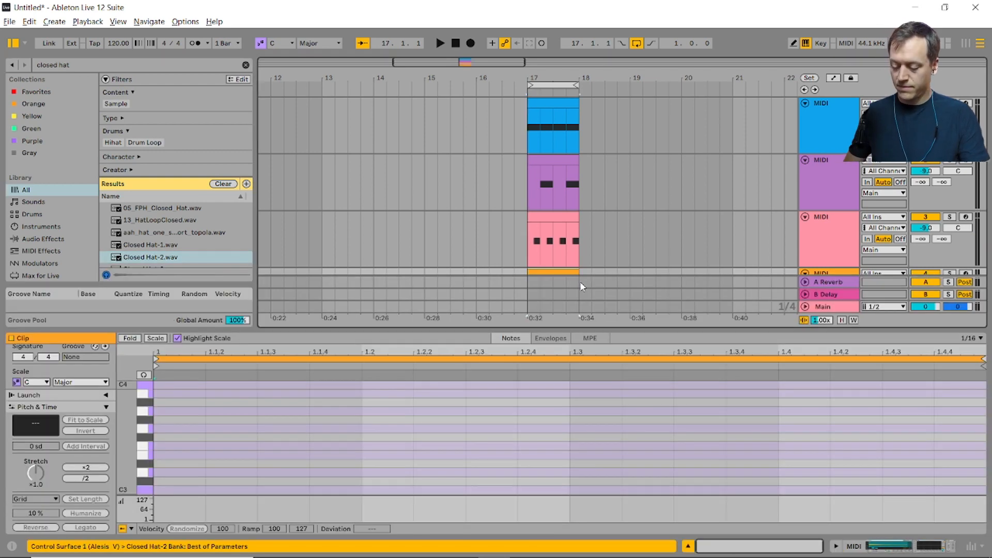
pyautogui.press('b')
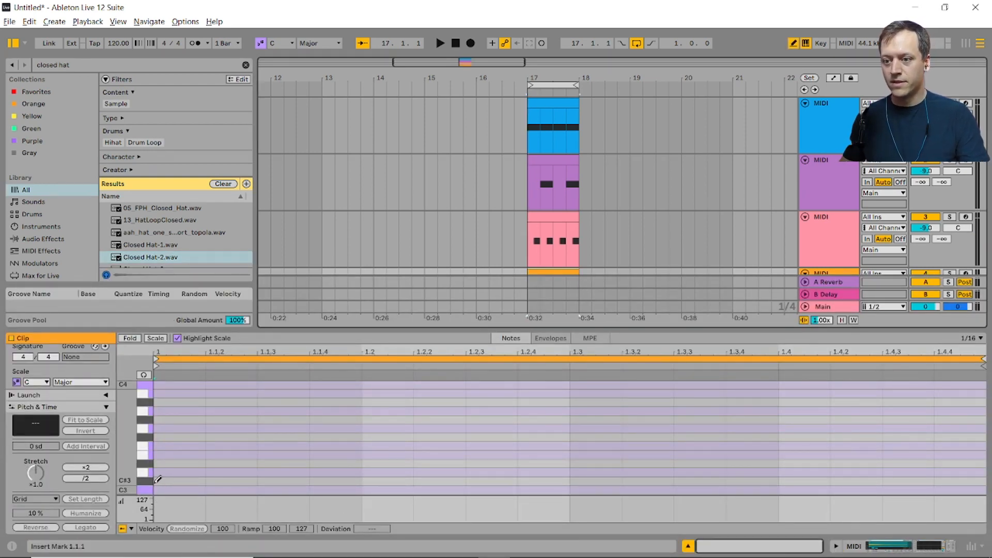
pyautogui.click(177, 488)
pyautogui.click(229, 488)
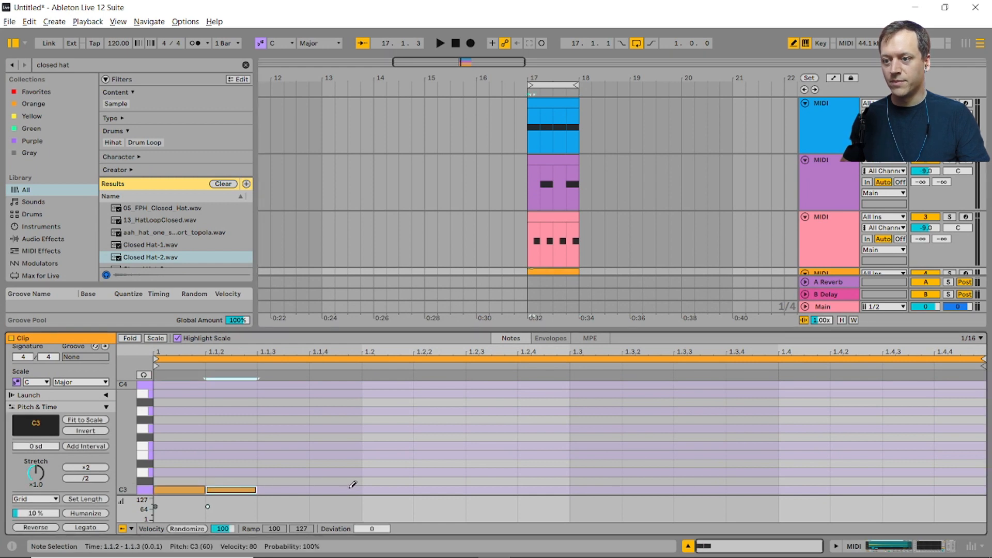
pyautogui.click(335, 489)
# Duplicate the three-note closed hat pattern three times to fill the remaining beats of the bar
pyautogui.press('b')
pyautogui.hotkey('ctrl', 'a')
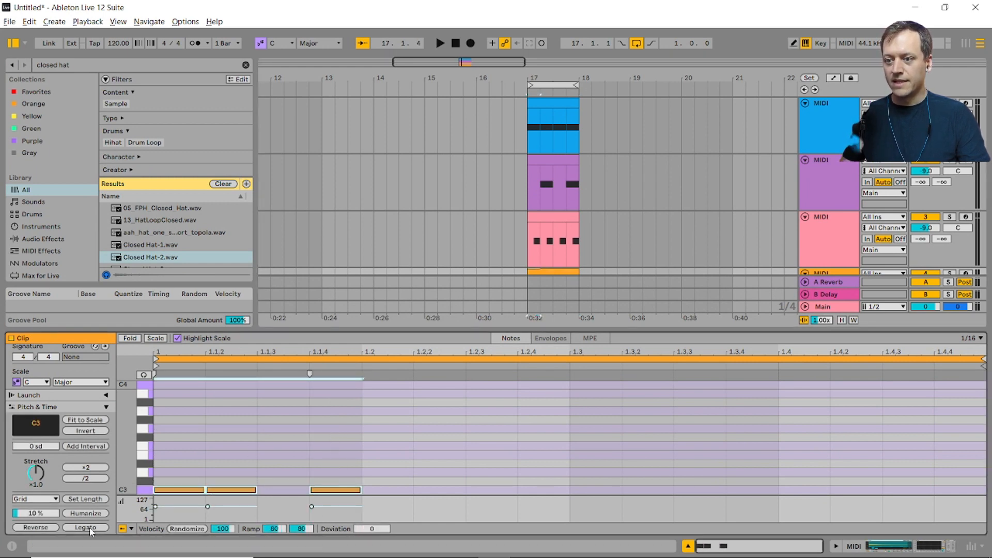
pyautogui.hotkey('ctrl', 'd')
pyautogui.hotkey('ctrl', 'd')
pyautogui.hotkey('ctrl', 'd')
# Set the velocity of all closed hat notes to 127 and play the four-track loop from bar 17
pyautogui.click(279, 505)
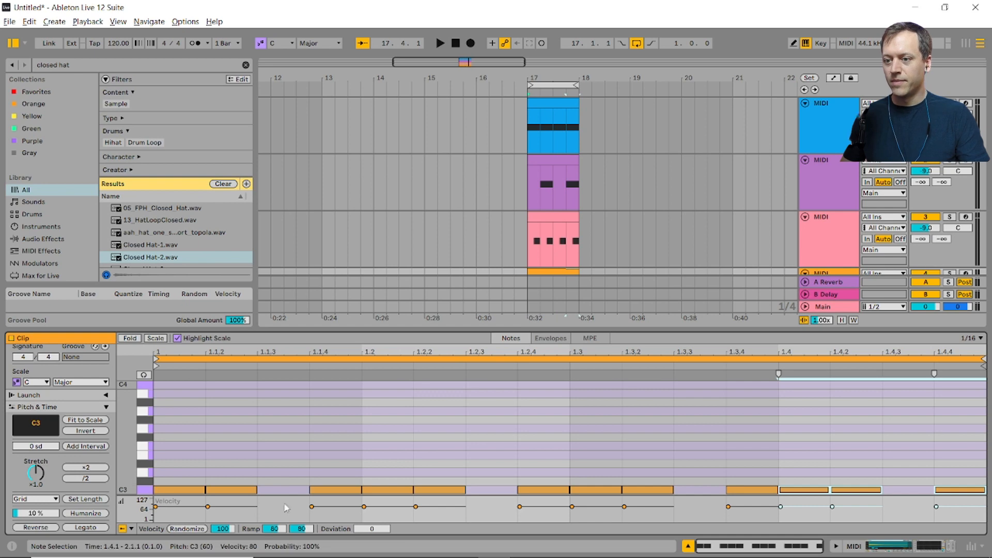
pyautogui.hotkey('ctrl', 'a')
pyautogui.moveTo(311, 507); pyautogui.dragTo(334, 430)
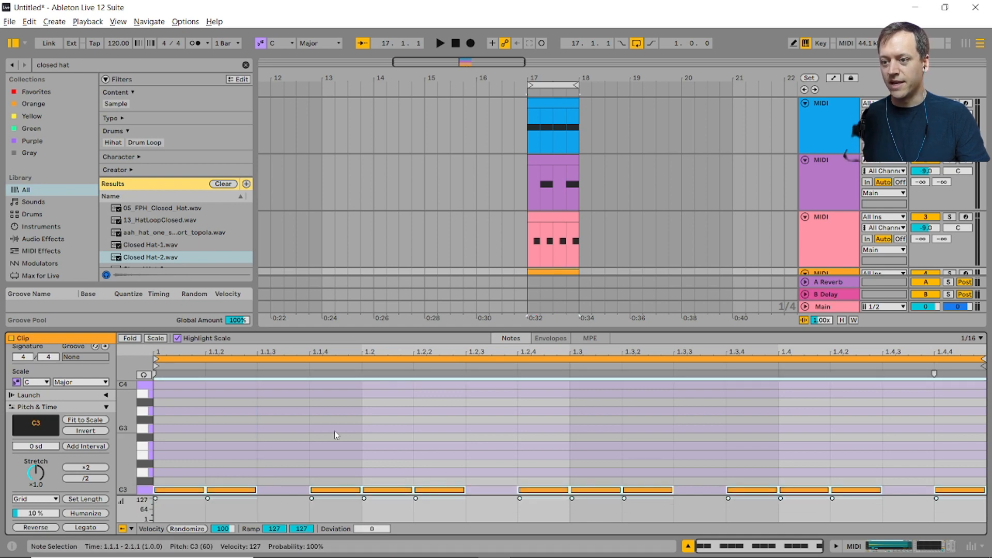
pyautogui.click(529, 181)
pyautogui.press('space')
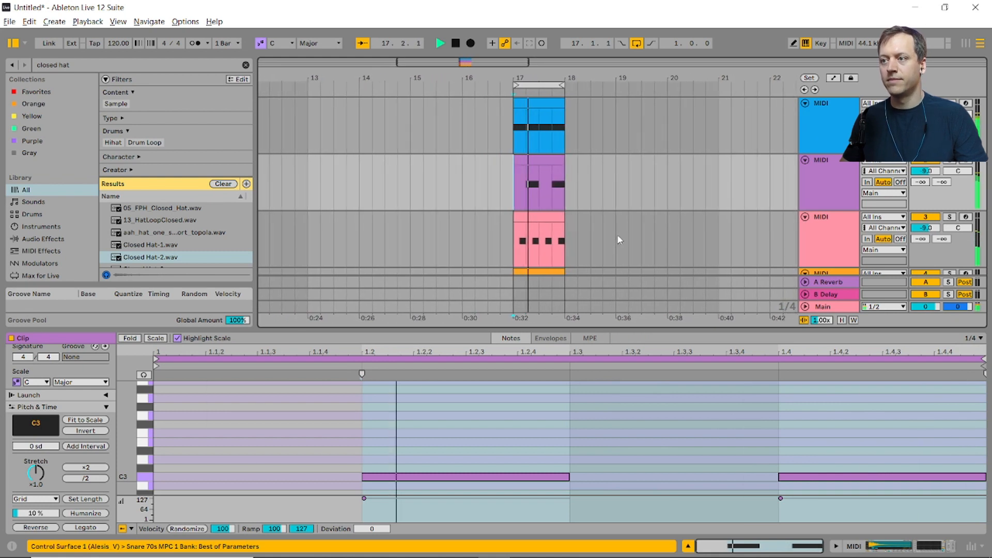
pyautogui.press('space')
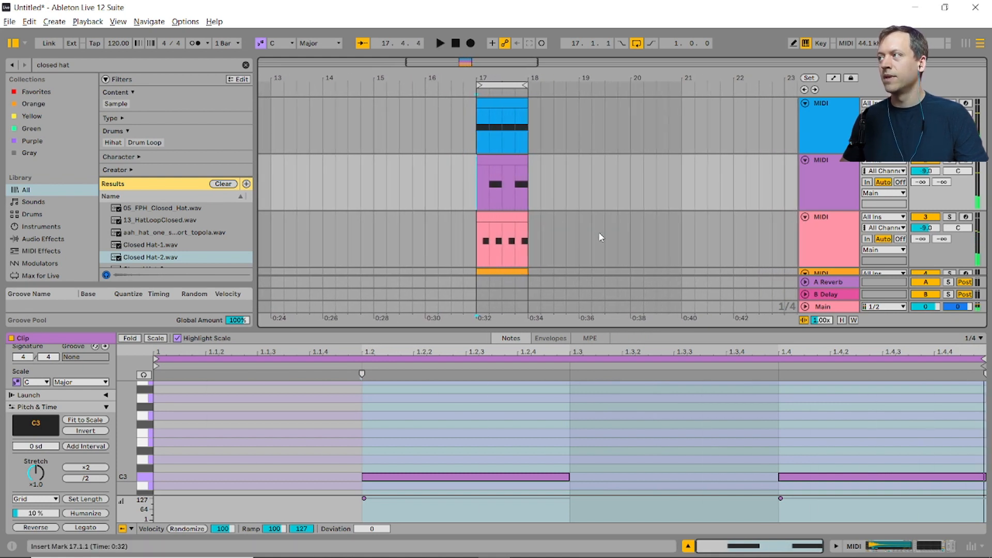
# Select the closed hat clip to review its note pattern, then deselect it
pyautogui.scroll(-2, 537, 156)
pyautogui.scroll(-2, 540, 155)
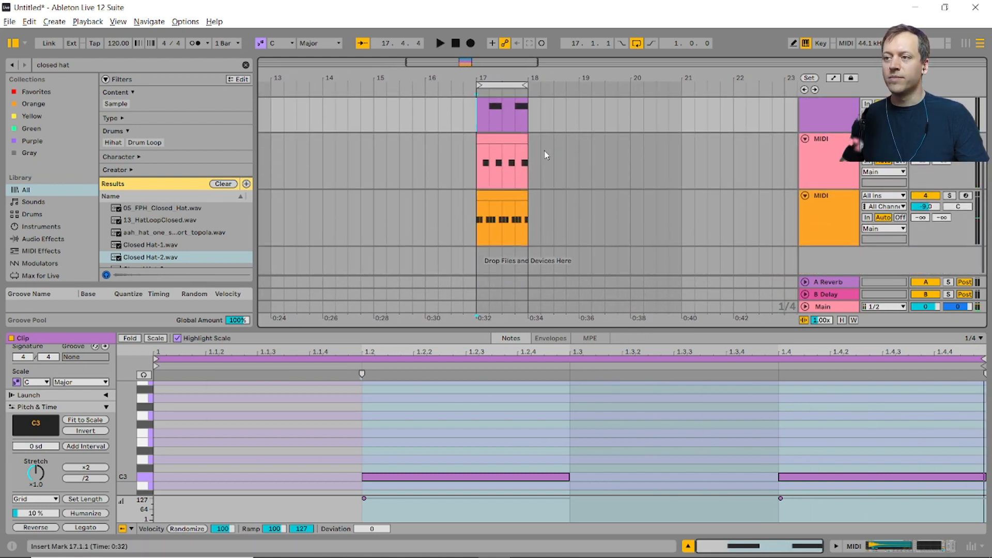
pyautogui.click(534, 215)
pyautogui.click(501, 198)
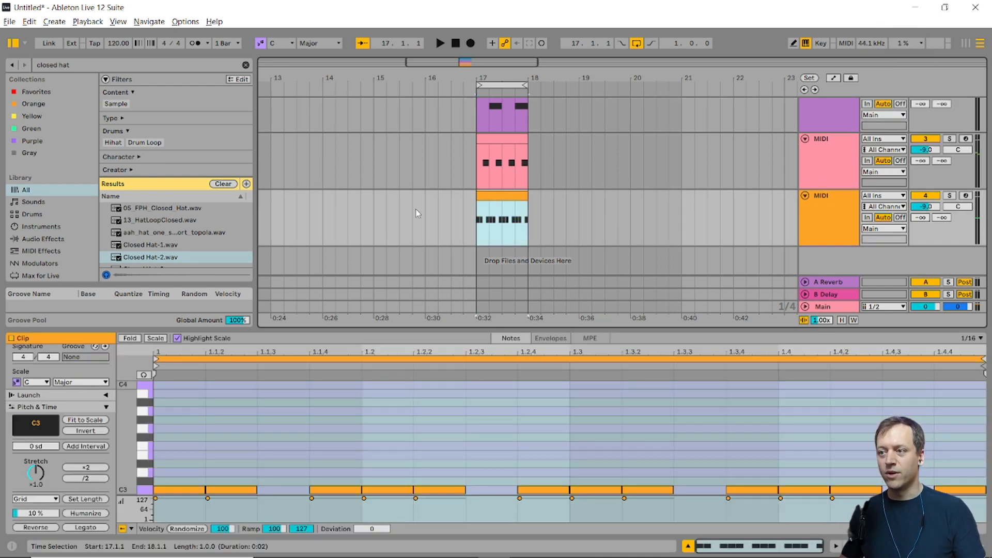
pyautogui.click(562, 227)
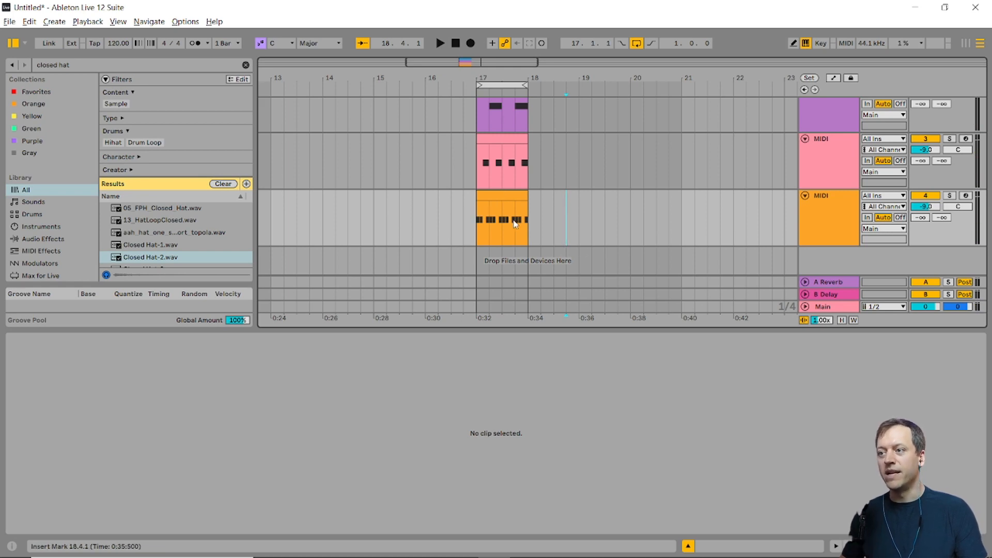
# Enlarge the browser area, show the library's Grooves and clear the closed hat search
pyautogui.moveTo(199, 330); pyautogui.dragTo(199, 390)
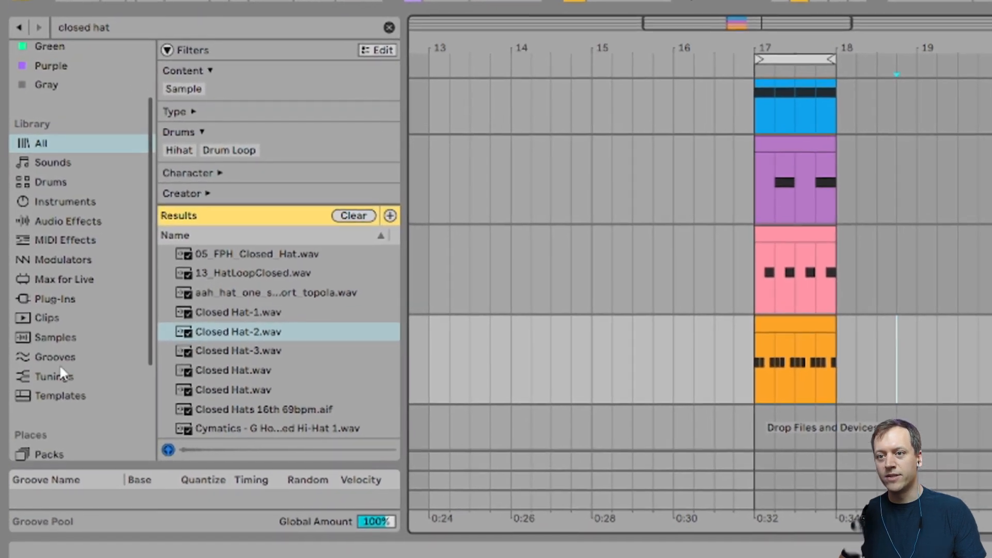
pyautogui.click(48, 327)
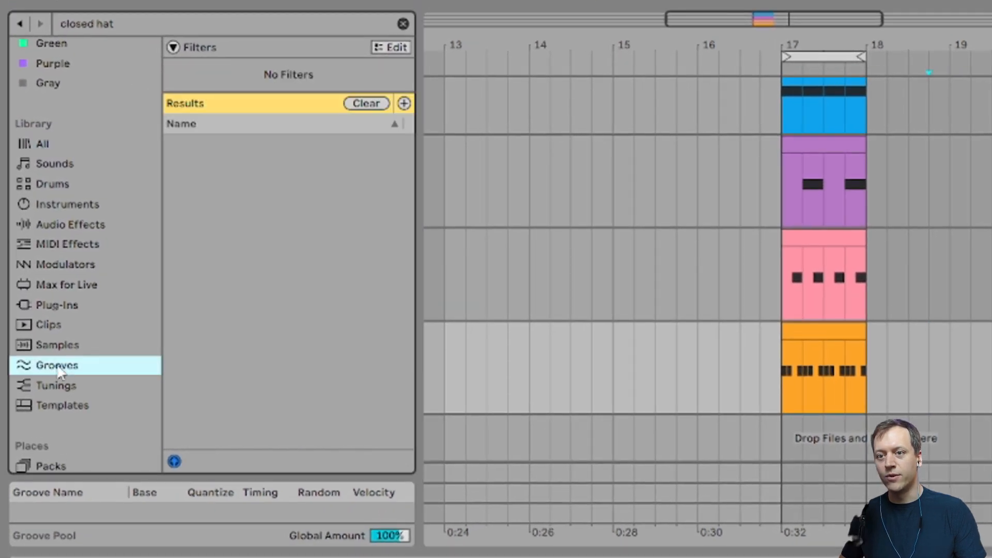
pyautogui.click(401, 23)
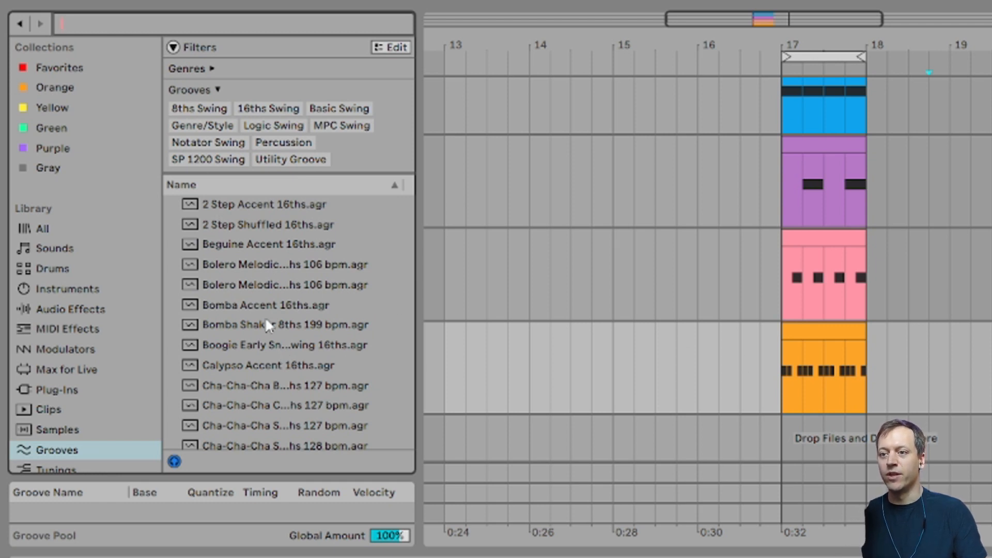
# Find and audition Swing 16ths 66.agr in the groove list, apply it to the closed hat clip, and open that clip
pyautogui.scroll(-3, 265, 323)
pyautogui.scroll(-10, 250, 324)
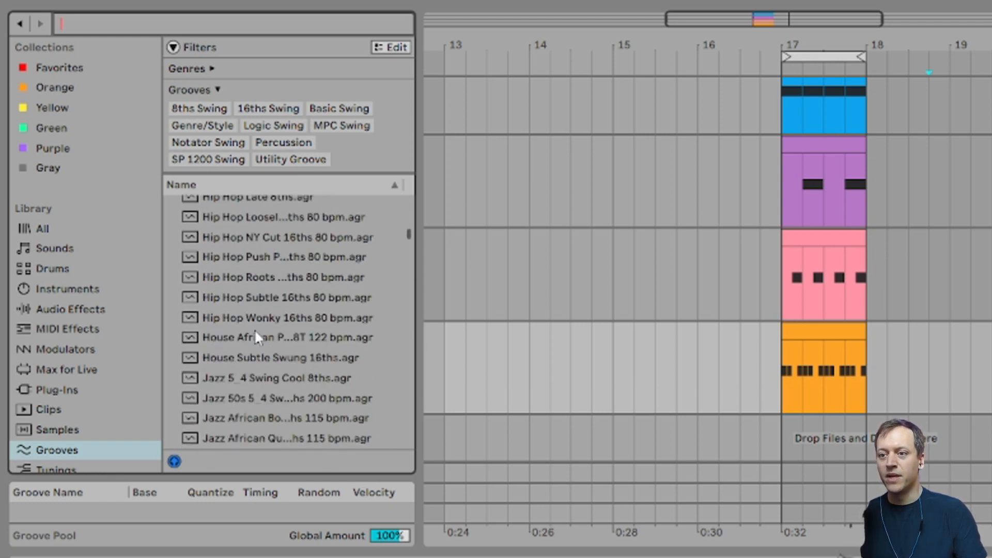
pyautogui.scroll(-20, 256, 334)
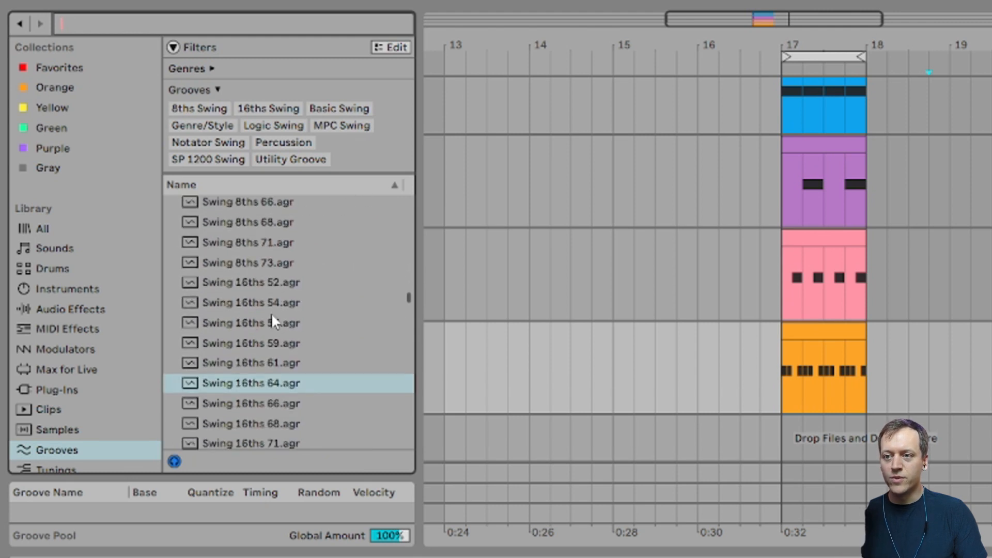
pyautogui.scroll(-3, 272, 320)
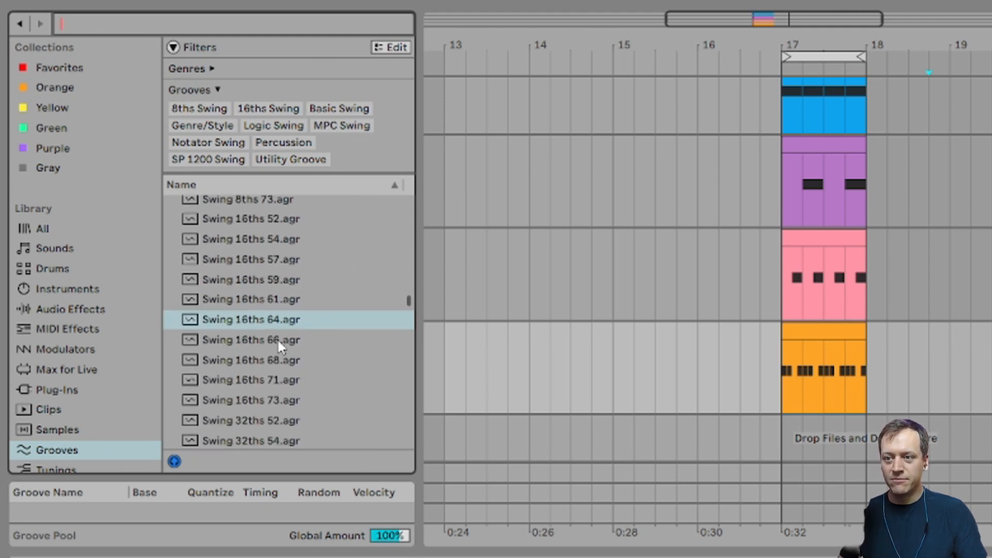
pyautogui.click(278, 341)
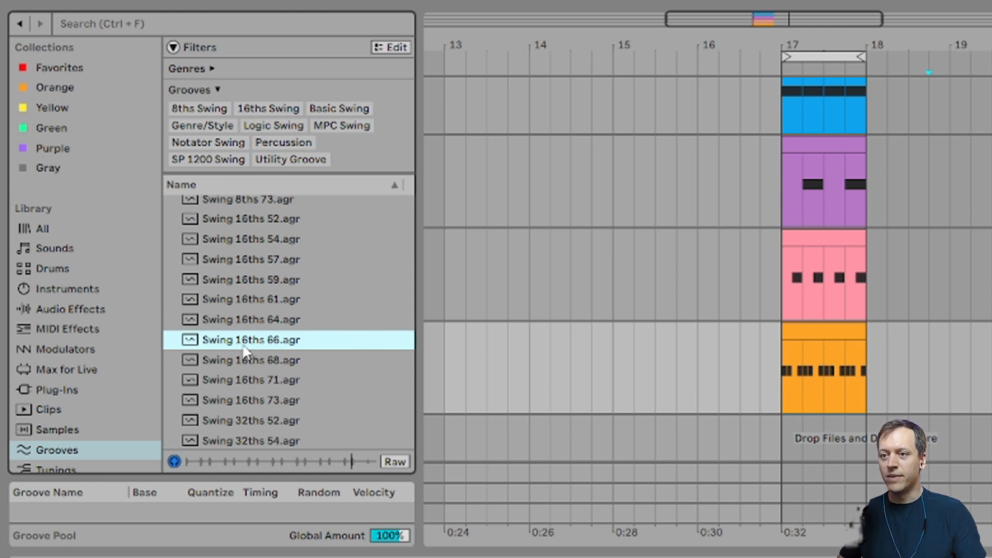
pyautogui.moveTo(245, 351); pyautogui.dragTo(823, 332)
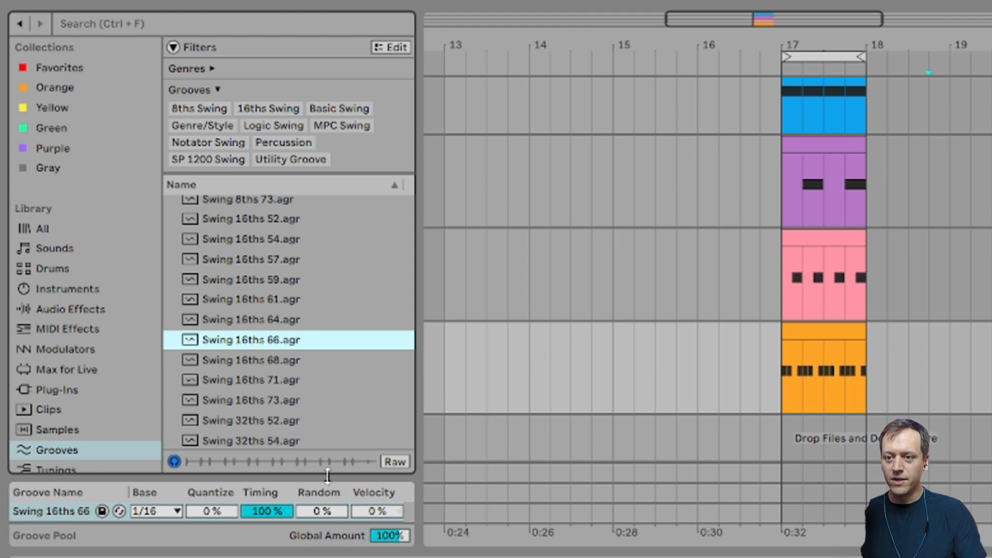
pyautogui.doubleClick(823, 332)
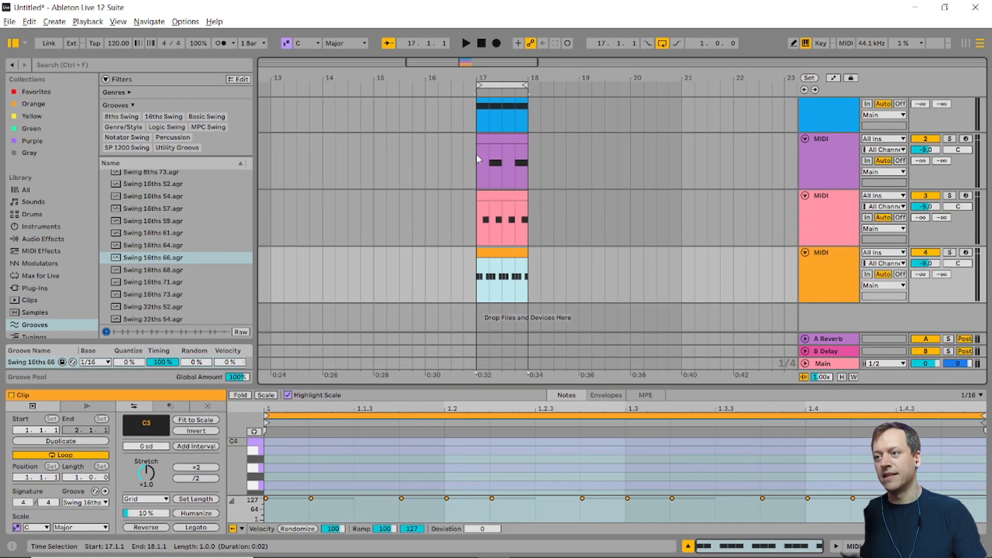
# Play the four-track loop from bar 17 to hear the swung closed hats
pyautogui.click(479, 155)
pyautogui.press('space')
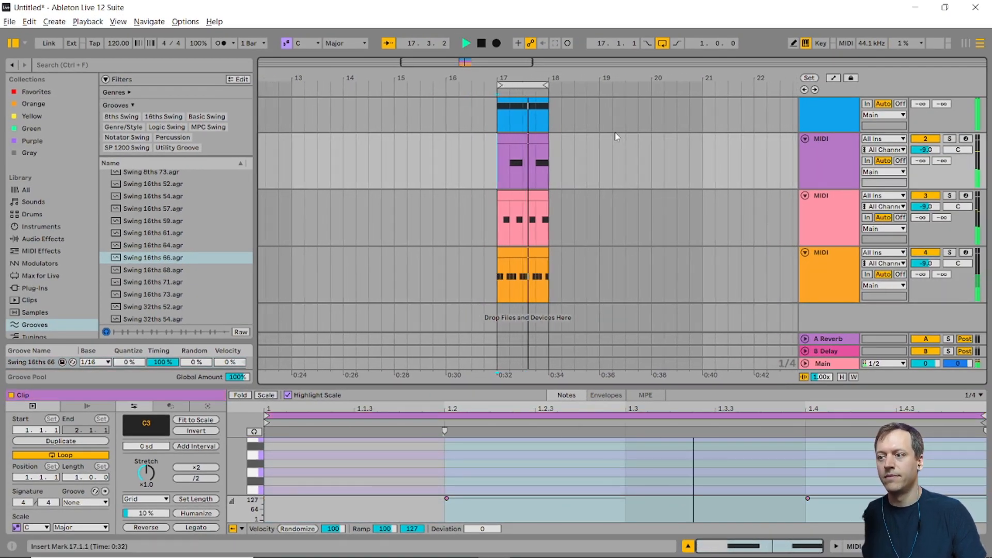
pyautogui.press('space')
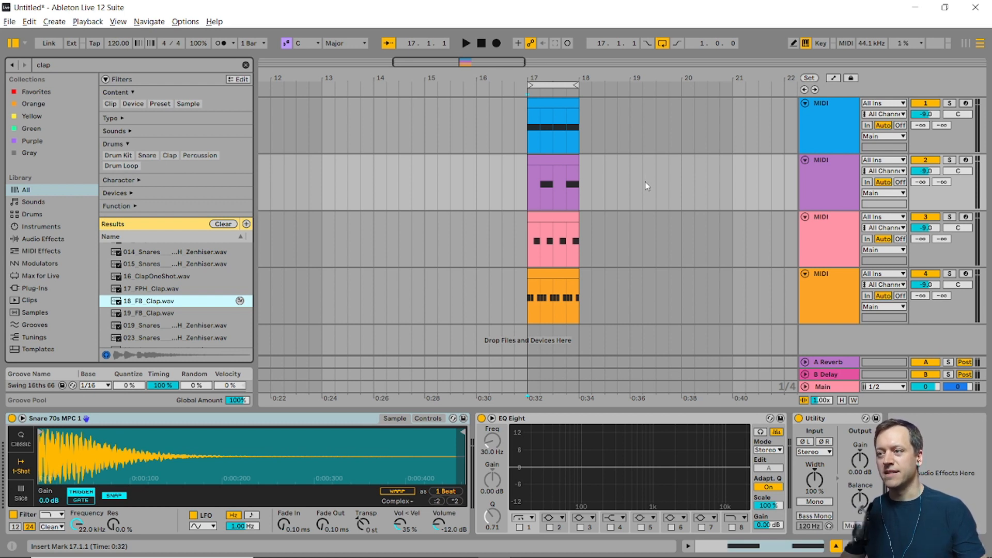
# Group the snare track's sampler into an Instrument Rack, show its chain list, and add 18_FB_Clap.wav as a second chain
pyautogui.click(828, 180)
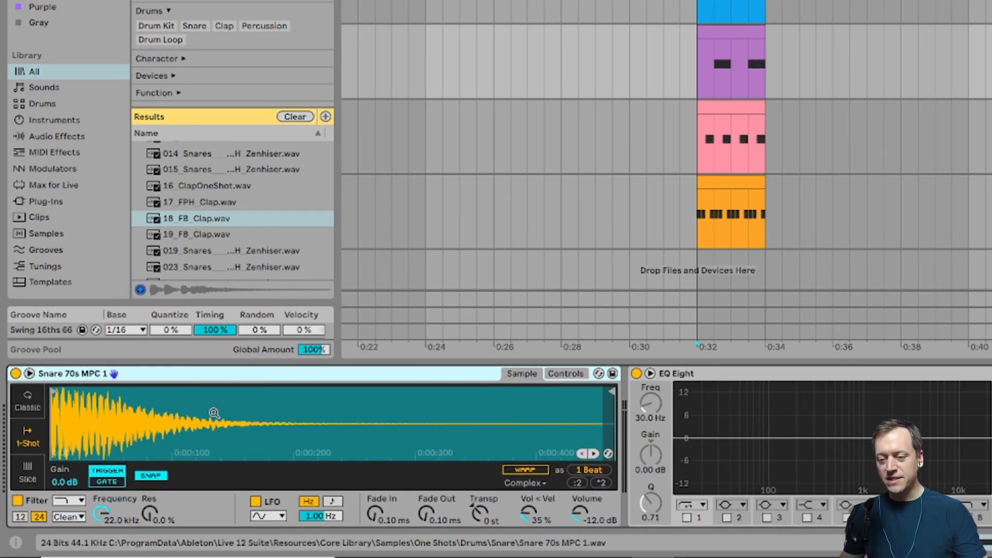
pyautogui.hotkey('ctrl', 'g')
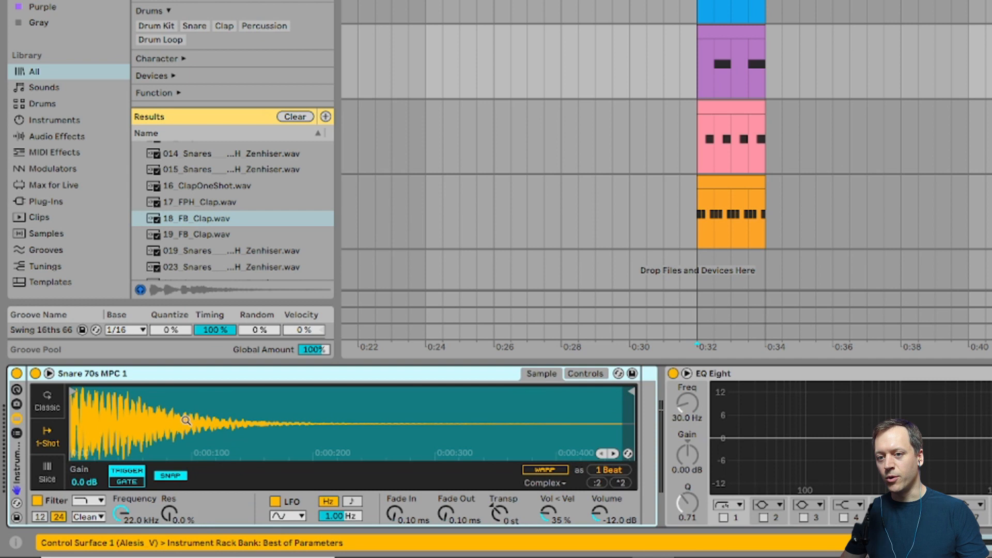
pyautogui.click(16, 434)
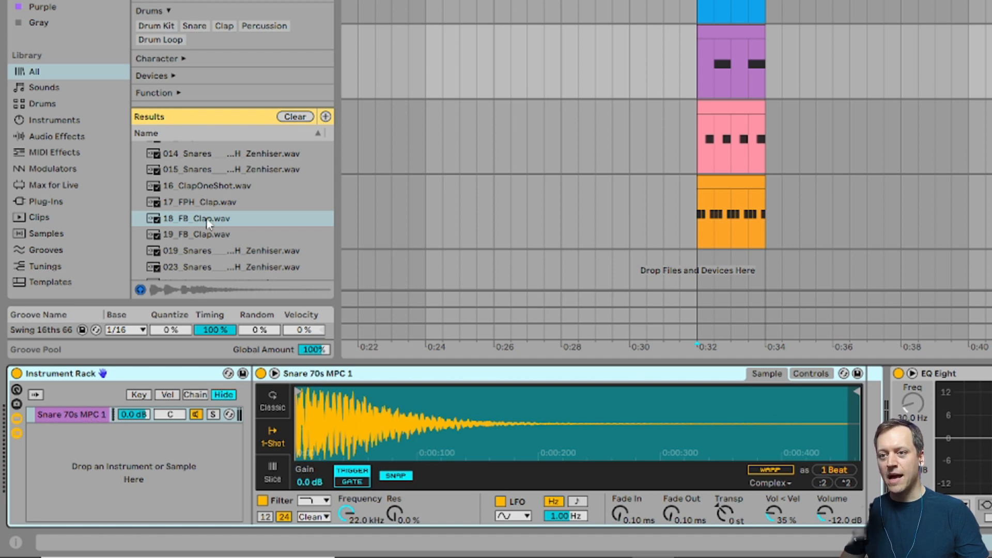
pyautogui.moveTo(219, 222); pyautogui.dragTo(129, 466)
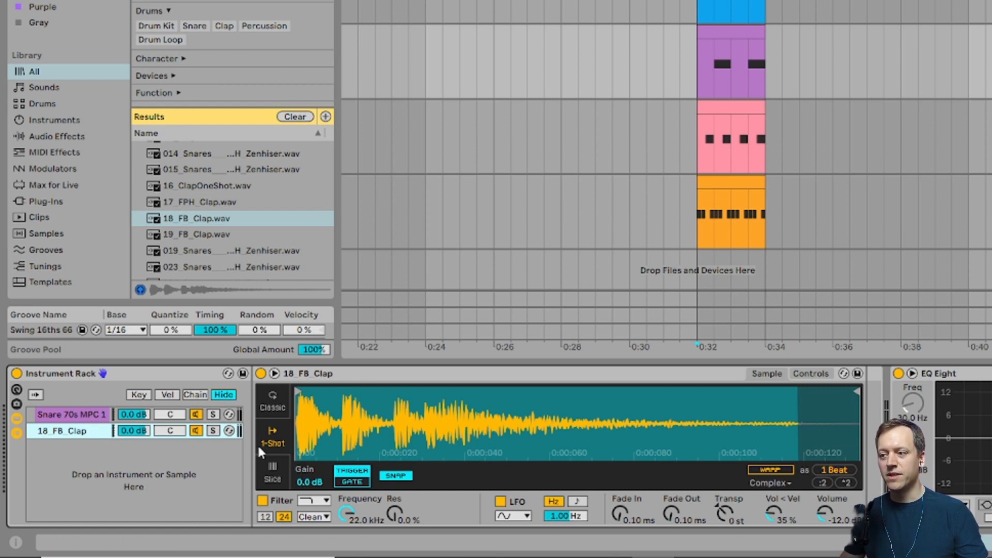
# Set the clap layer's volume to -7.60 dB and audition the layered snare and clap with the snare track soloed
pyautogui.moveTo(826, 518); pyautogui.dragTo(827, 515)
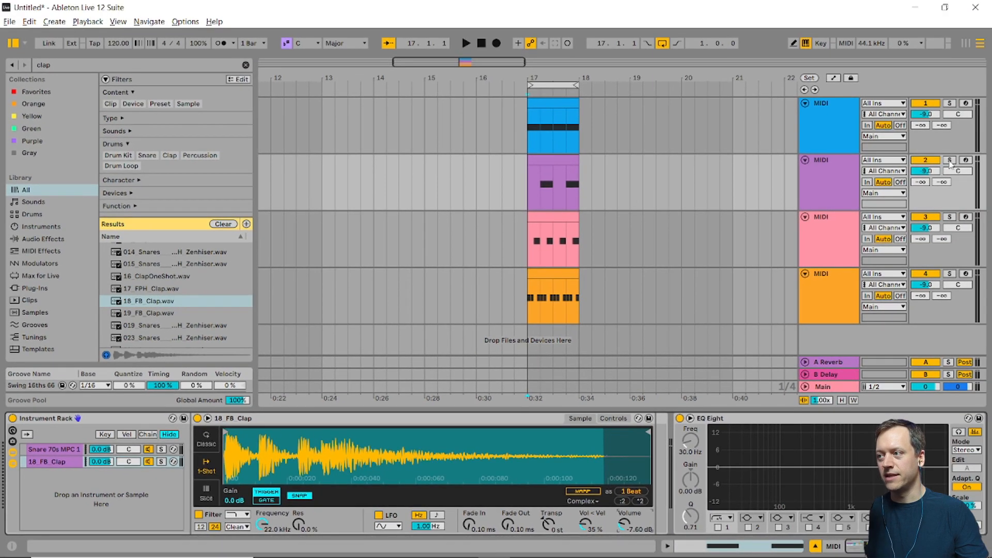
pyautogui.press('space')
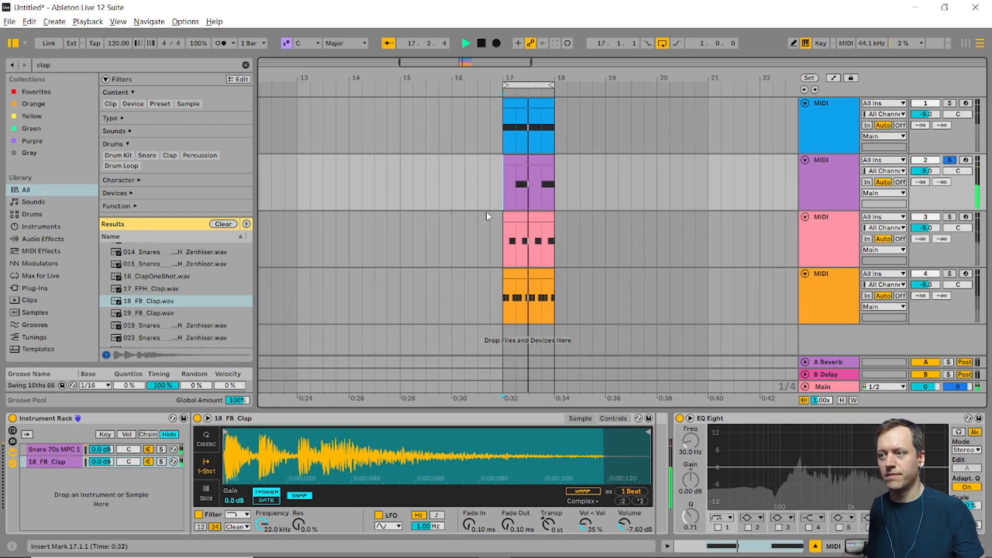
pyautogui.press('space')
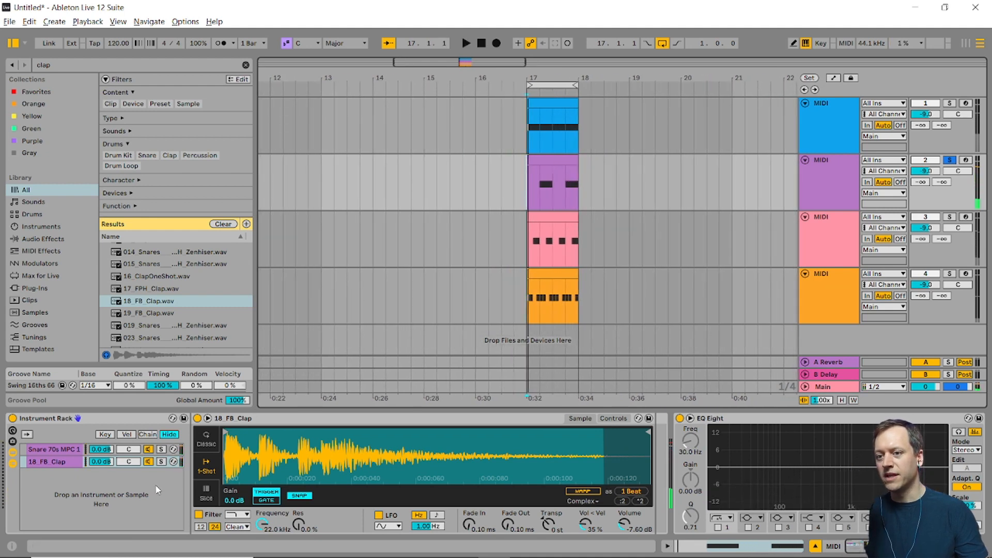
pyautogui.click(148, 466)
pyautogui.press('space')
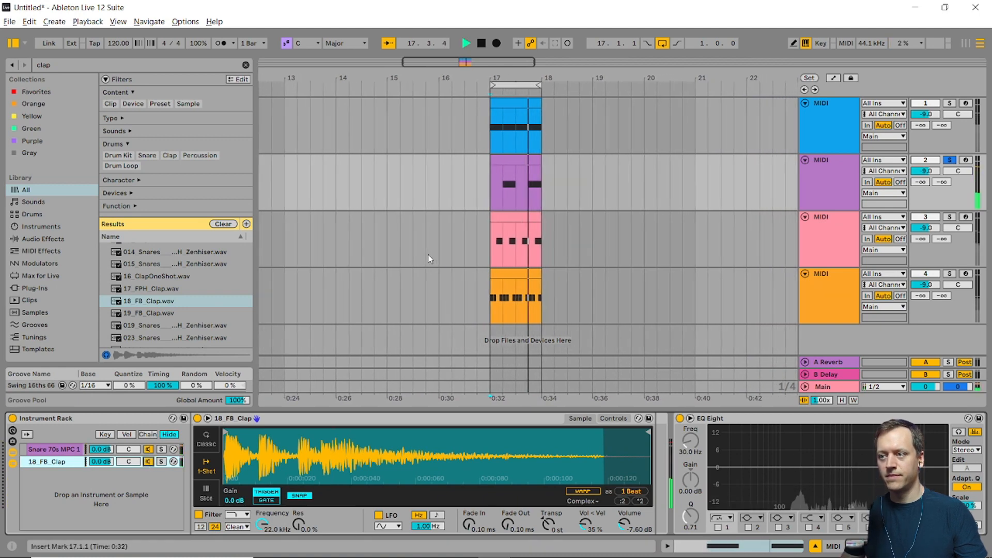
pyautogui.press('space')
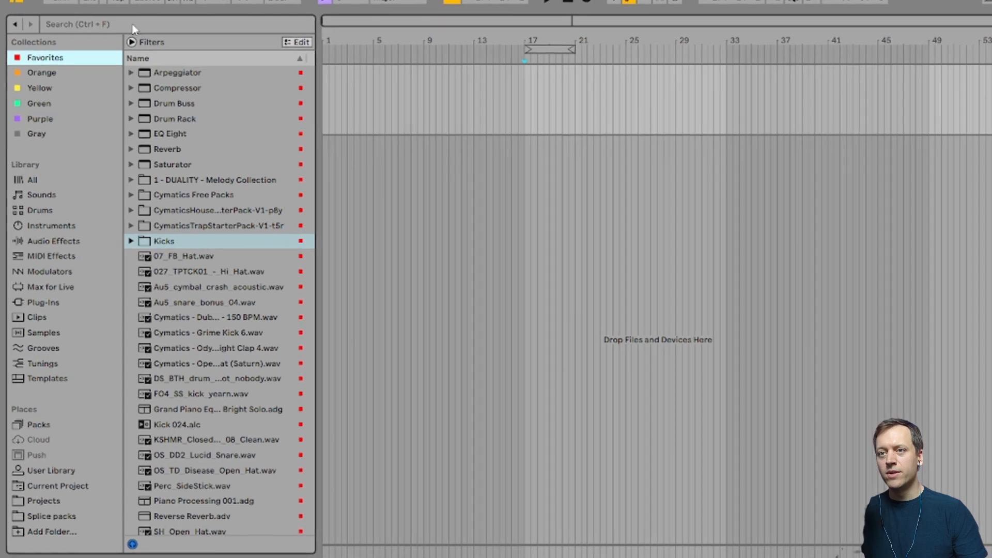
# Search the library's Drums for kit presets, browse the list, and preview Cutlass Kit.adg
pyautogui.click(106, 65)
pyautogui.write('kit')
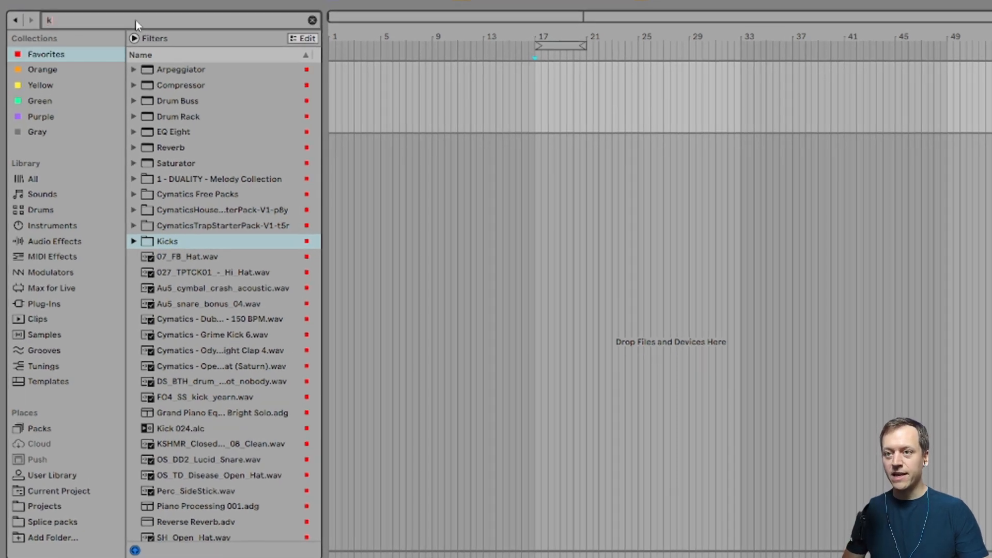
pyautogui.click(55, 211)
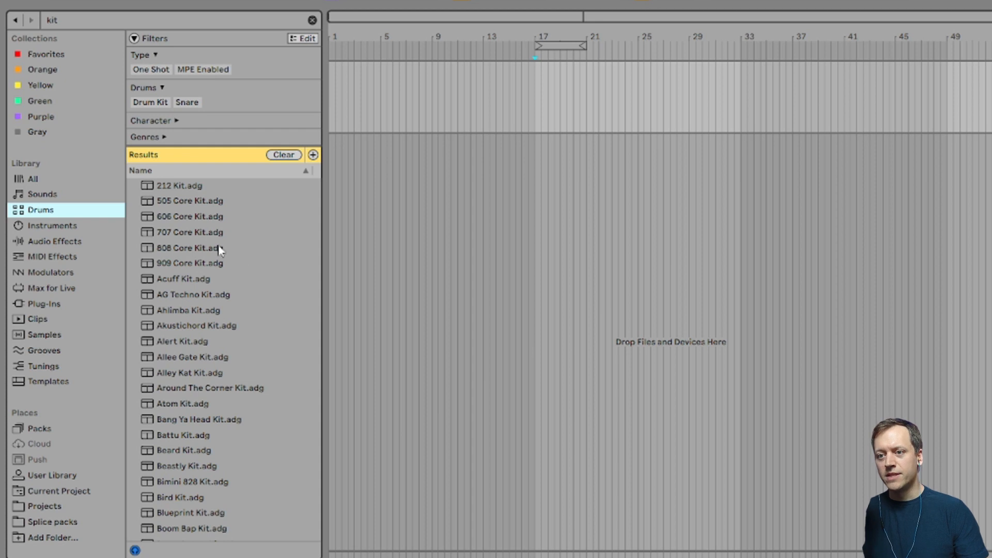
pyautogui.scroll(-3, 206, 251)
pyautogui.scroll(-20, 207, 253)
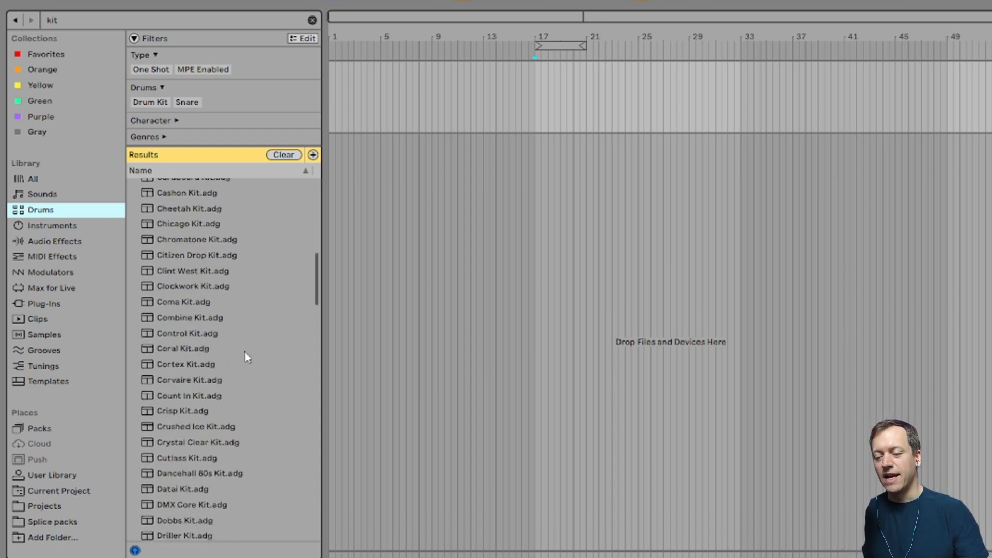
pyautogui.scroll(-13, 222, 362)
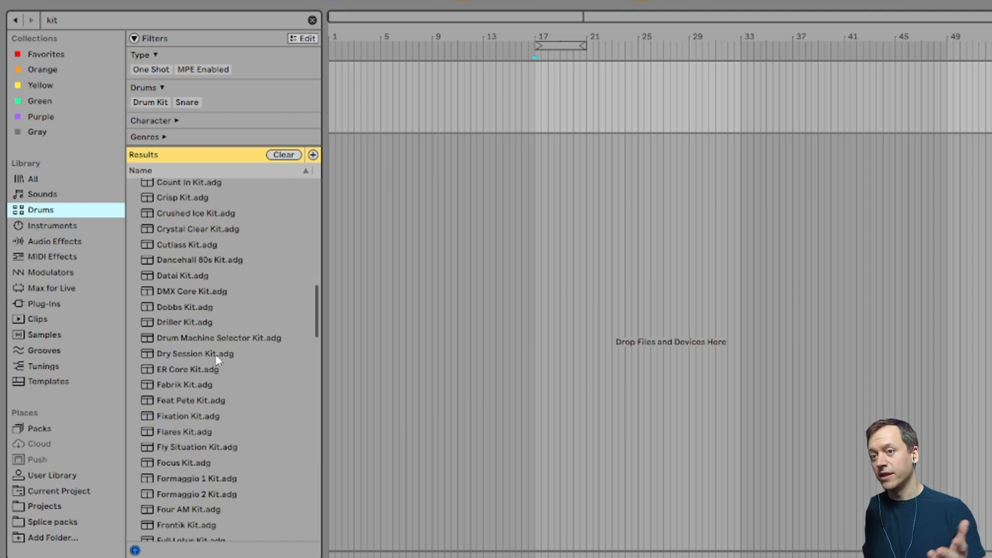
pyautogui.click(169, 244)
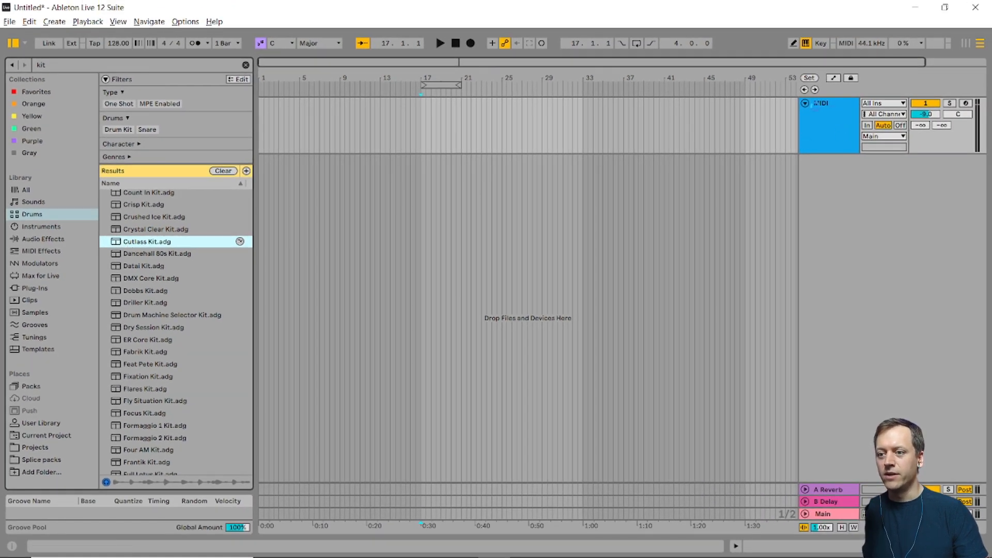
# Load Cutlass Kit.adg onto the MIDI track, look through its pad banks, and delete the kit from the track
pyautogui.click(815, 104)
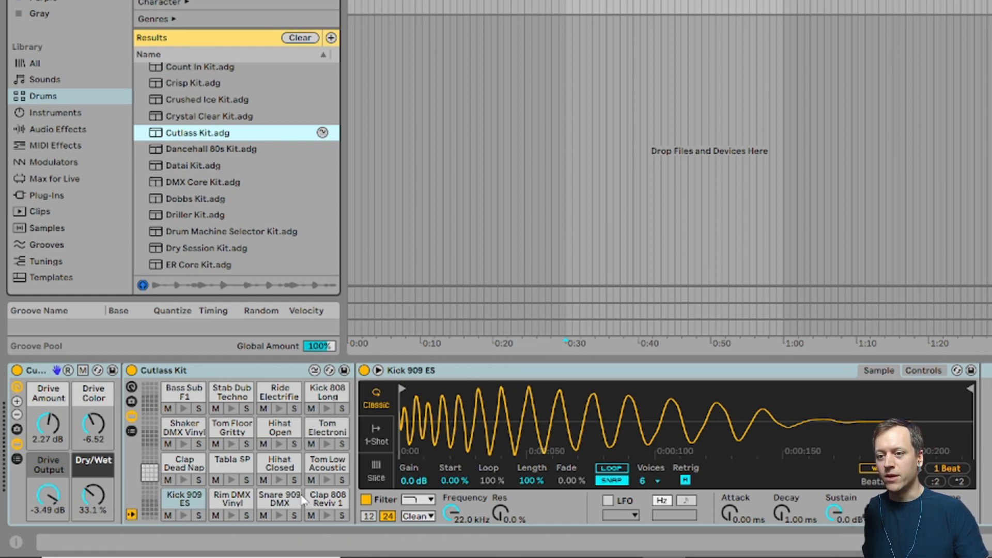
pyautogui.click(148, 439)
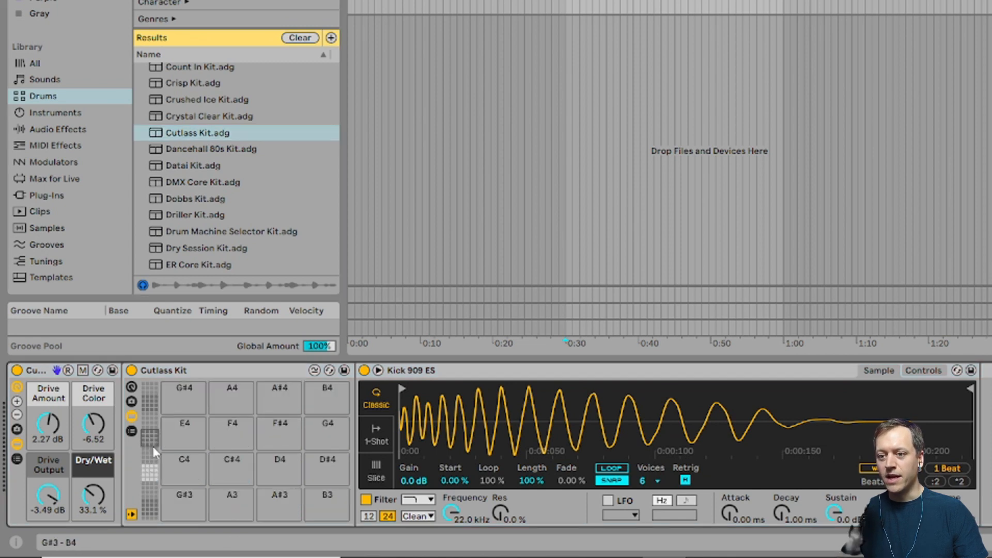
pyautogui.click(155, 470)
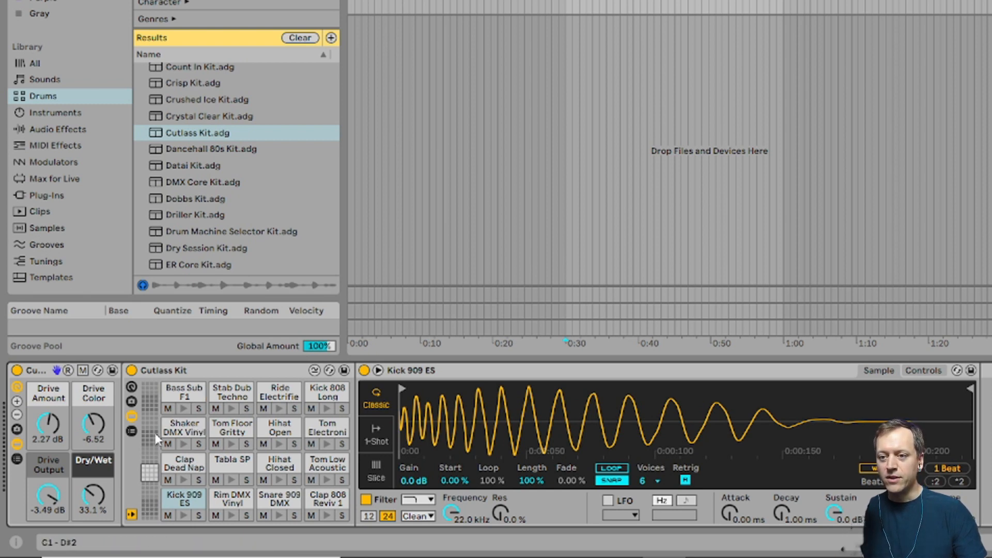
pyautogui.moveTo(153, 433); pyautogui.dragTo(153, 473)
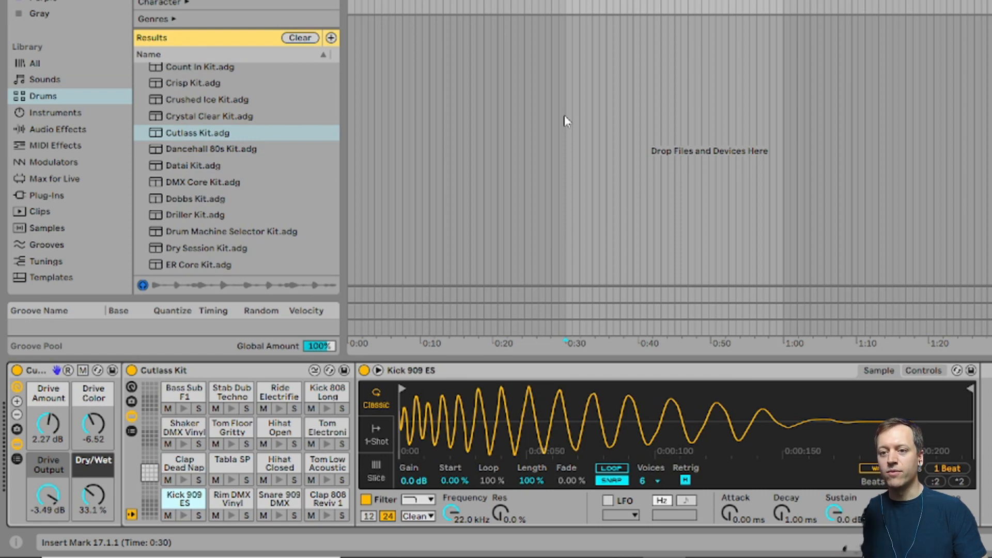
pyautogui.click(41, 367)
pyautogui.press('Delete')
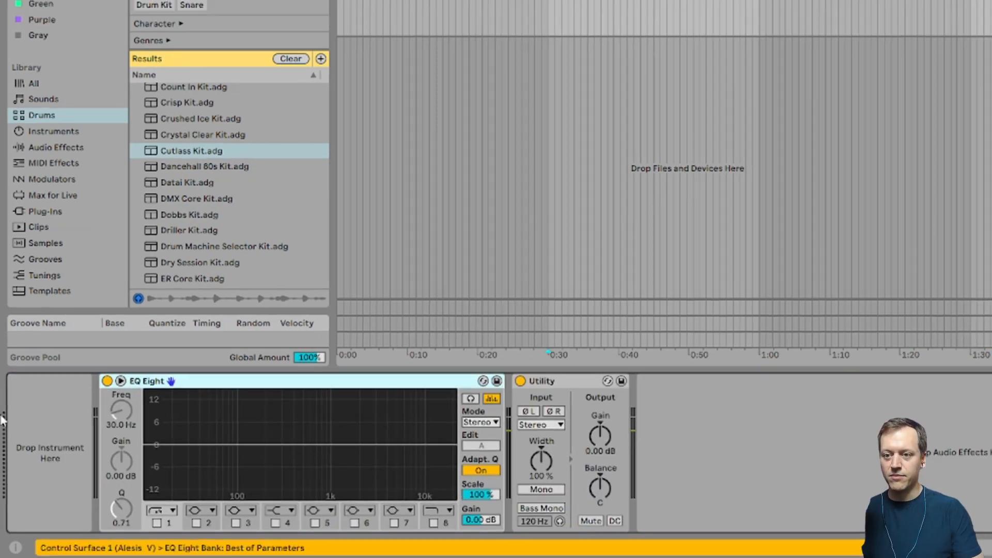
# Search the whole library for drum rack and load an empty Drum Rack onto the MIDI track
pyautogui.hotkey('ctrl', 'f')
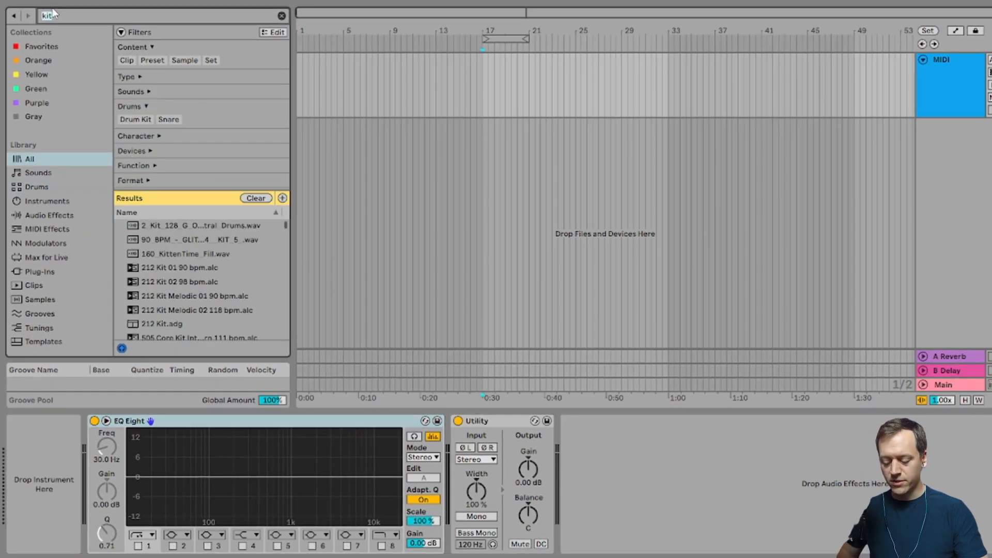
pyautogui.write('drum rack')
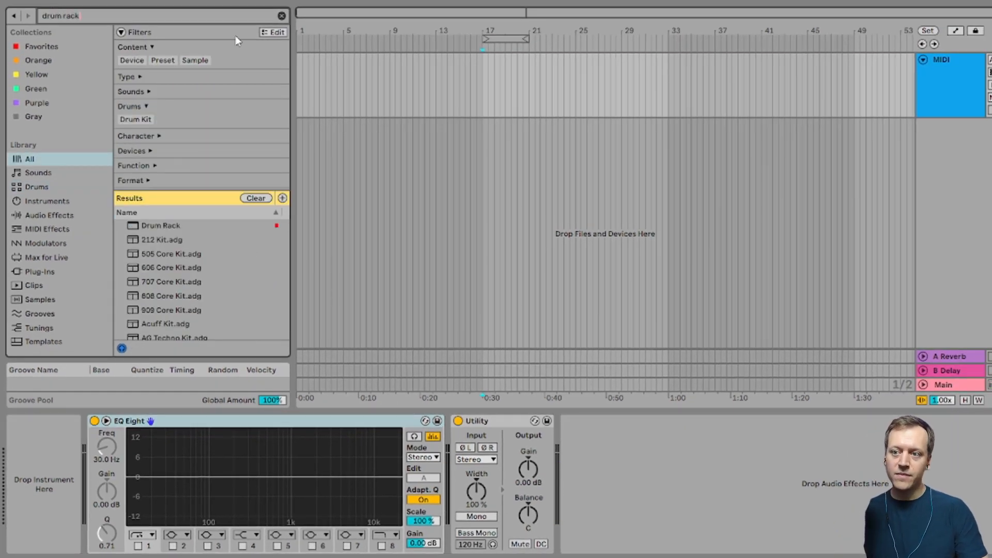
pyautogui.moveTo(166, 227); pyautogui.dragTo(60, 359)
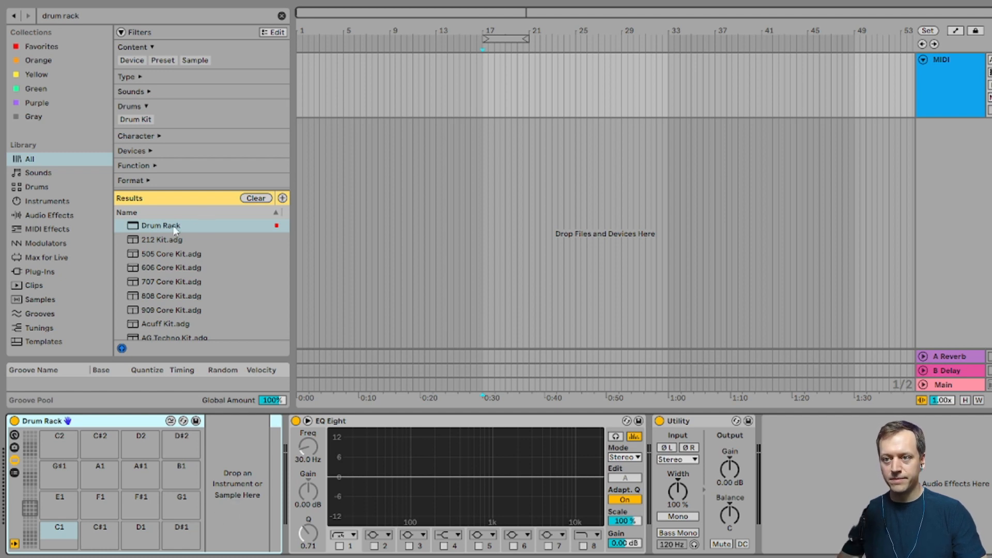
# Search for kick samples, preview 001 Kick - 80SCYBERPUNK Zenhiser, and load it onto the Drum Rack's C1 pad
pyautogui.hotkey('ctrl', 'f')
pyautogui.write('kick')
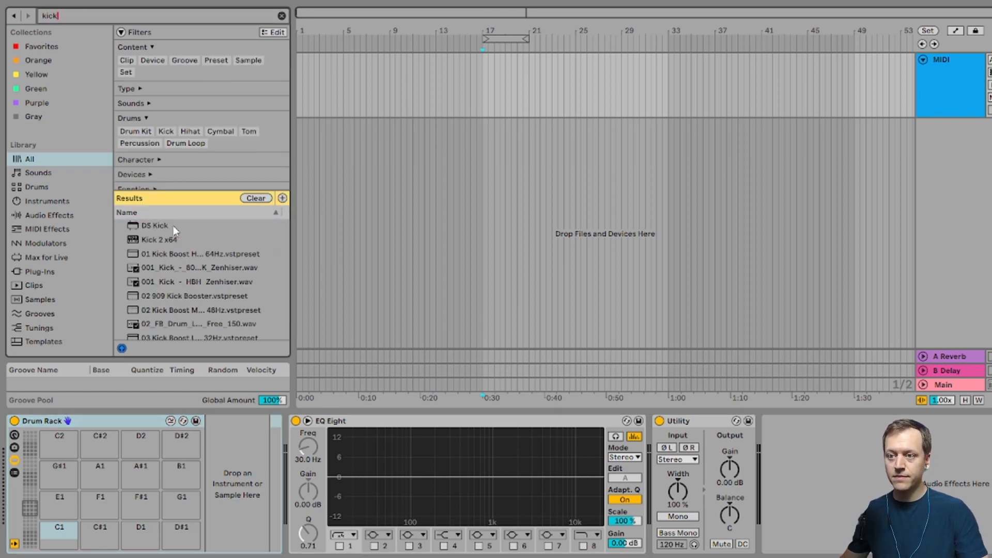
pyautogui.click(239, 266)
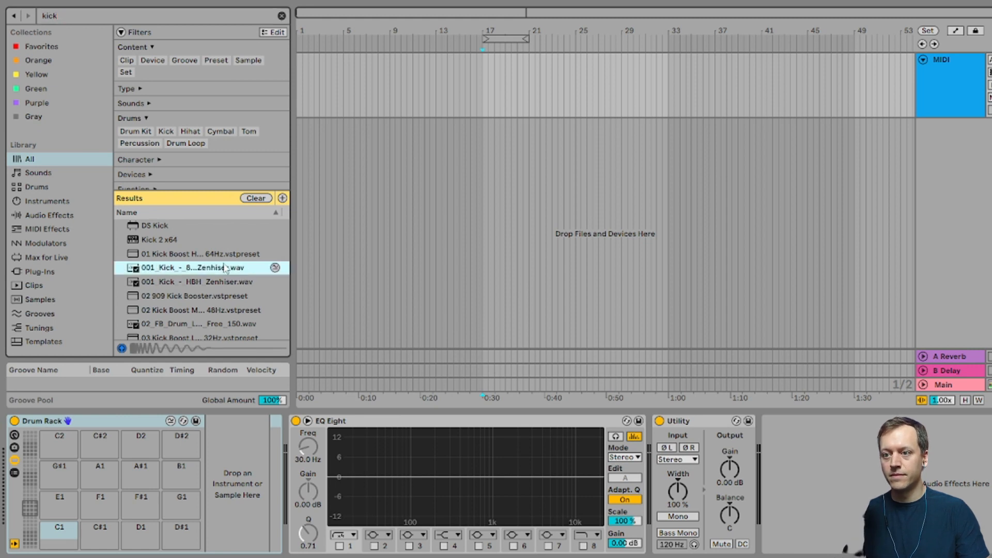
pyautogui.moveTo(221, 271); pyautogui.dragTo(66, 532)
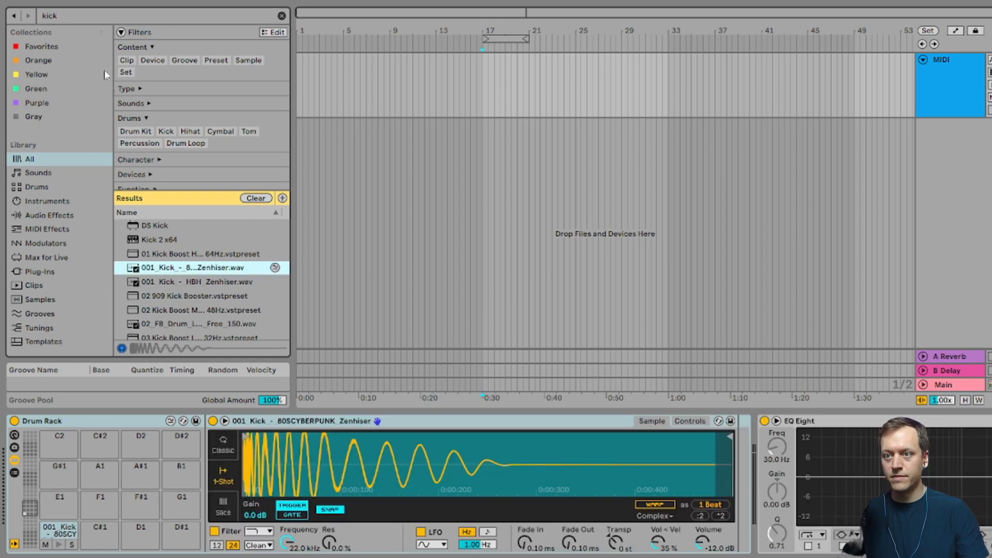
# Load 01_FB_Snare onto C#1, 06 BM3 Clap onto D1, Closed Hat-1 onto E1 and 019 Open Hat - BHREVOLUTION Zenhiser onto F1
pyautogui.hotkey('ctrl', 'f')
pyautogui.write('snare')
pyautogui.click(176, 241)
pyautogui.moveTo(176, 240); pyautogui.dragTo(99, 532)
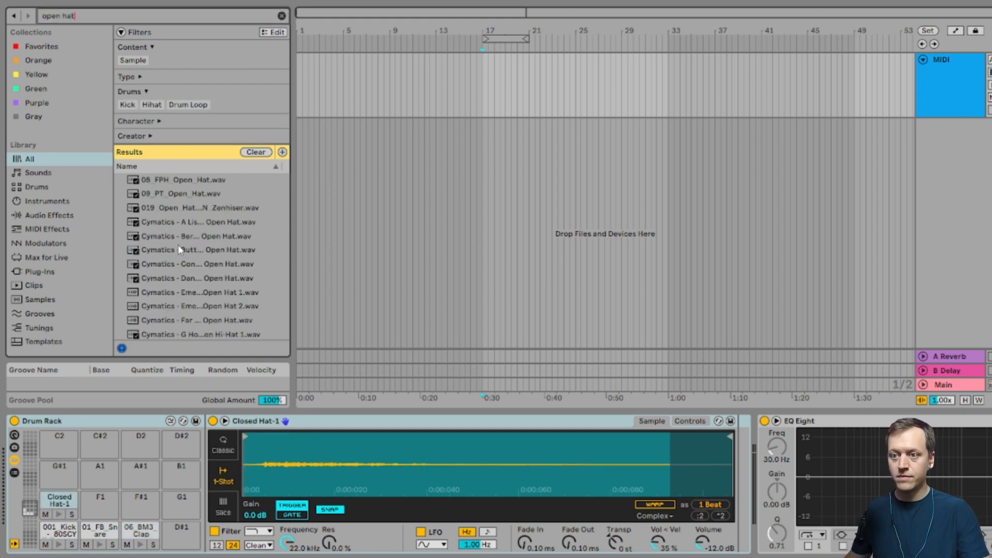
pyautogui.click(218, 207)
pyautogui.doubleClick(218, 208)
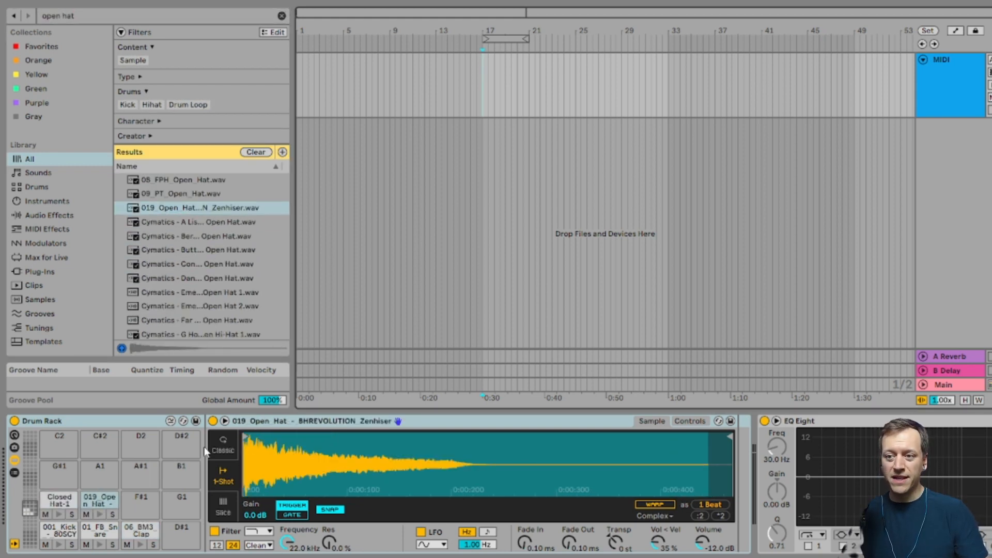
# Save the filled Drum Rack as a preset in the User Library and name it My House Drum Kit
pyautogui.click(195, 421)
pyautogui.scroll(-2, 39, 349)
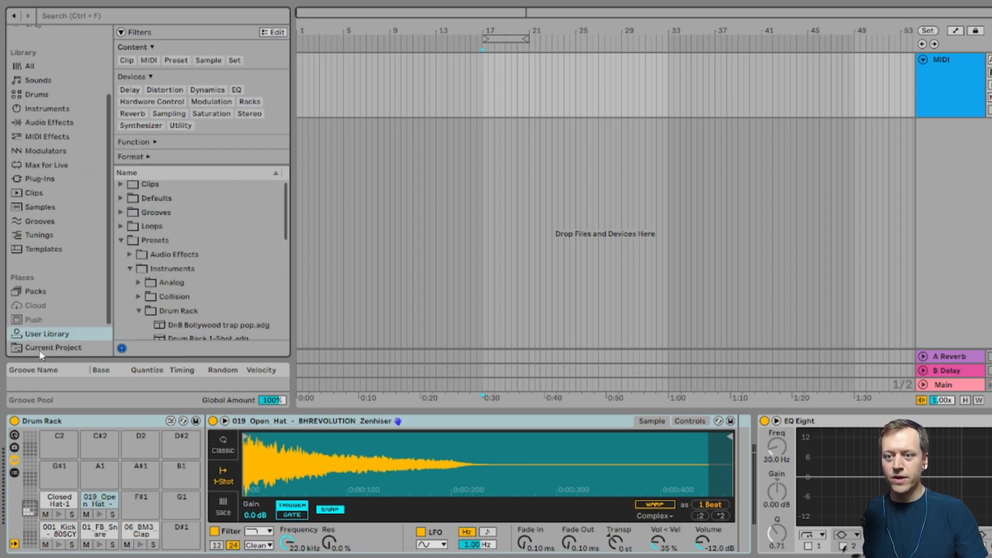
pyautogui.scroll(-1, 170, 228)
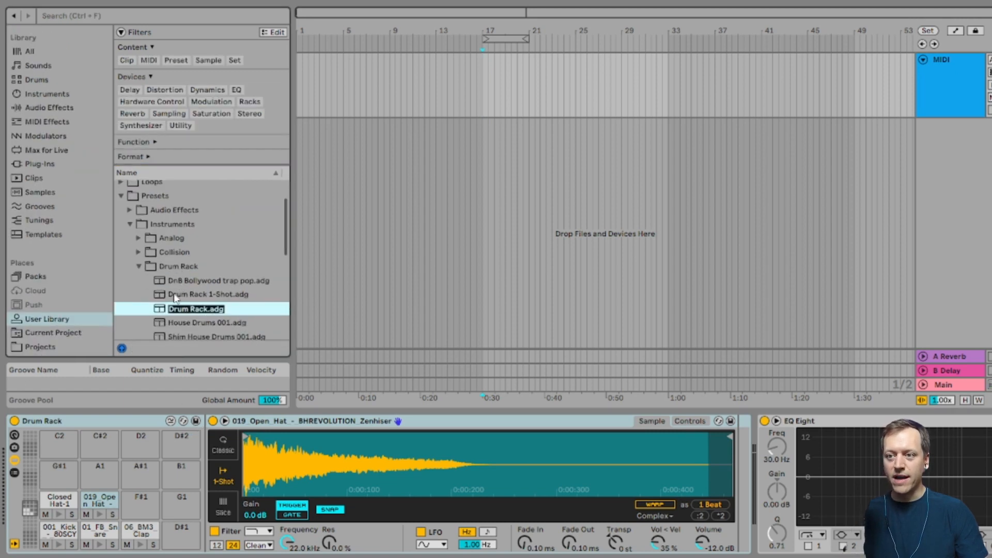
pyautogui.write('M')
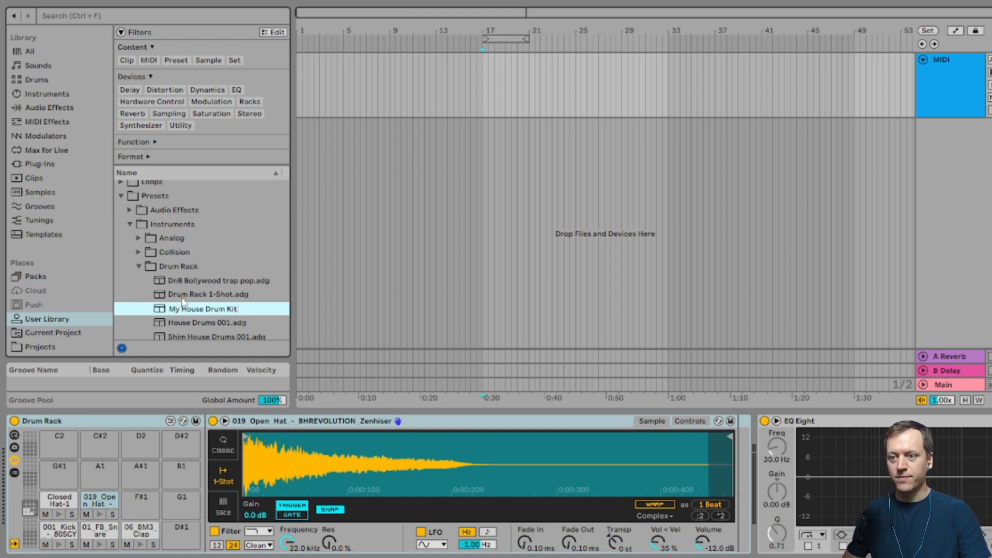
pyautogui.write('y House Drum Kit')
pyautogui.press('Return')
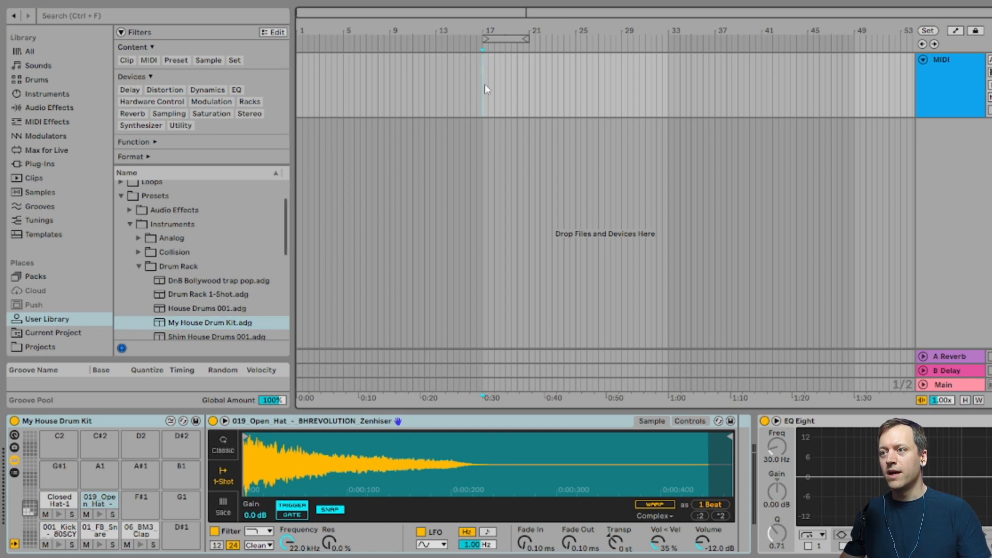
# Create an empty one-bar MIDI clip at bar 17 on the drum kit track and set the note editor's insert marker at 1.2
pyautogui.scroll(5, 509, 77)
pyautogui.hscroll(-3, 484, 92)
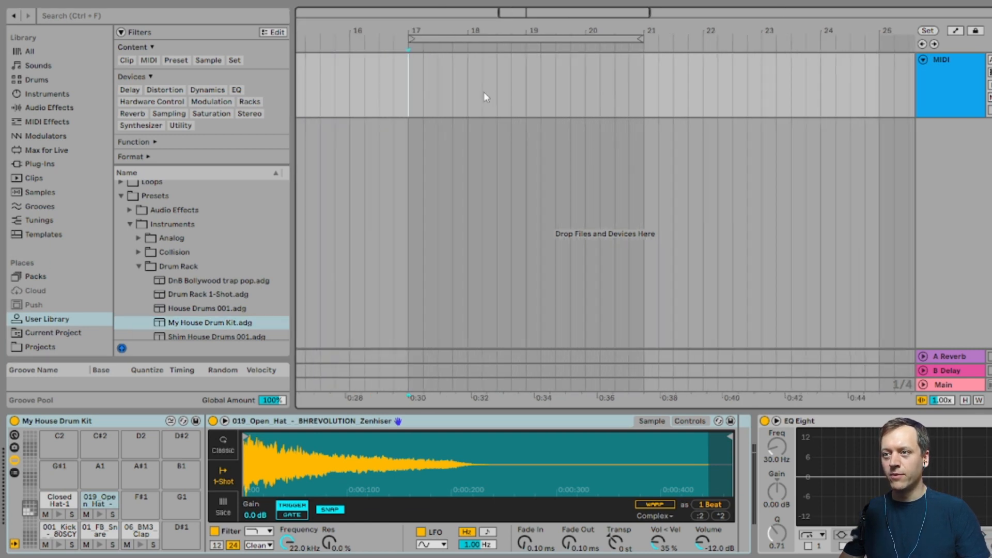
pyautogui.moveTo(509, 87); pyautogui.dragTo(556, 83)
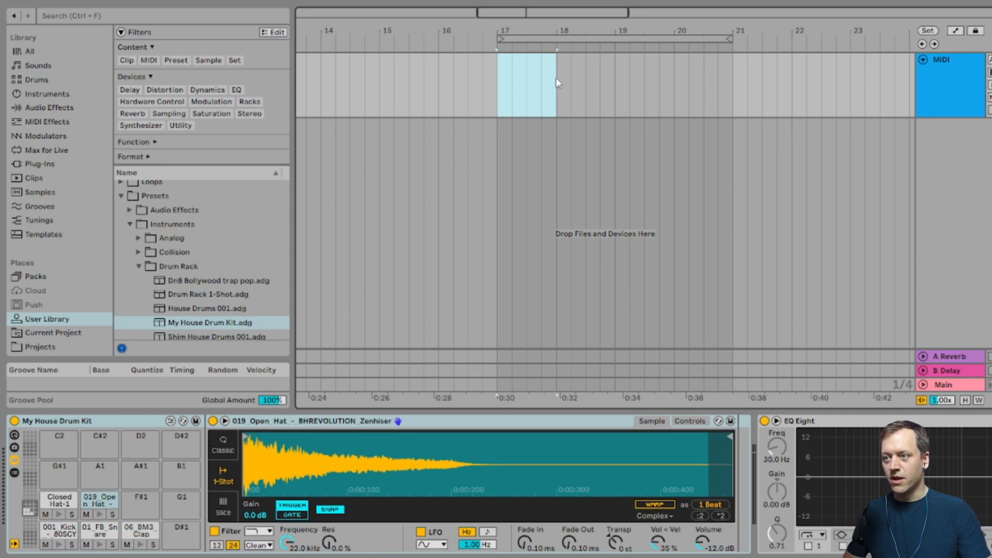
pyautogui.hotkey('ctrl', 'shift', 'm')
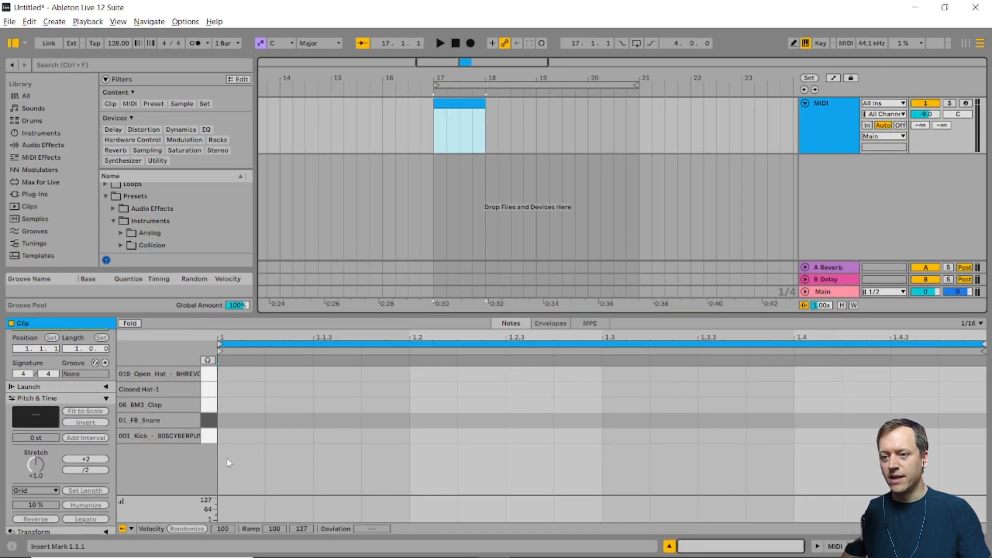
pyautogui.click(426, 449)
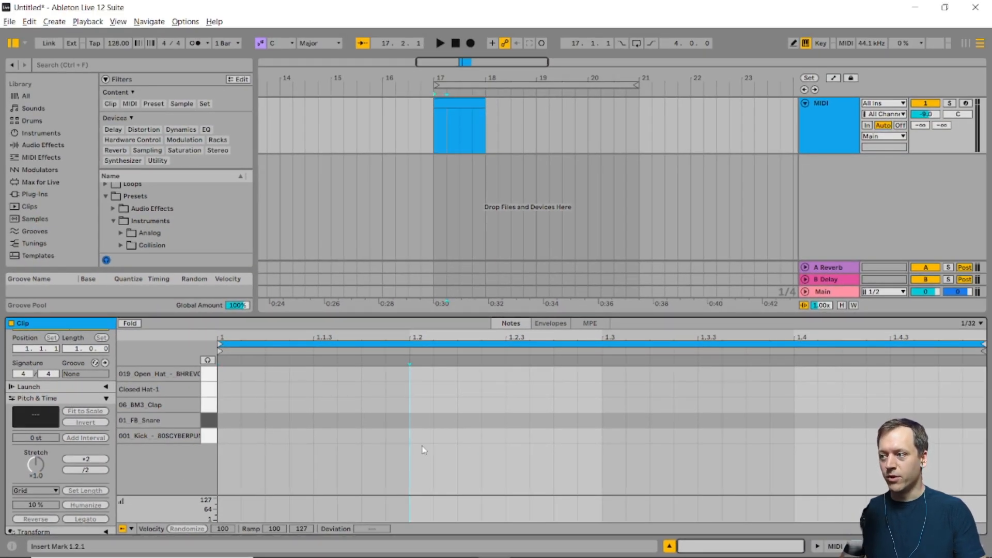
# Set the note grid to 1/4 and draw a kick note on each of the bar's four beats
pyautogui.hotkey('ctrl', '2')
pyautogui.hotkey('ctrl', '2')
pyautogui.press('b')
pyautogui.click(292, 435)
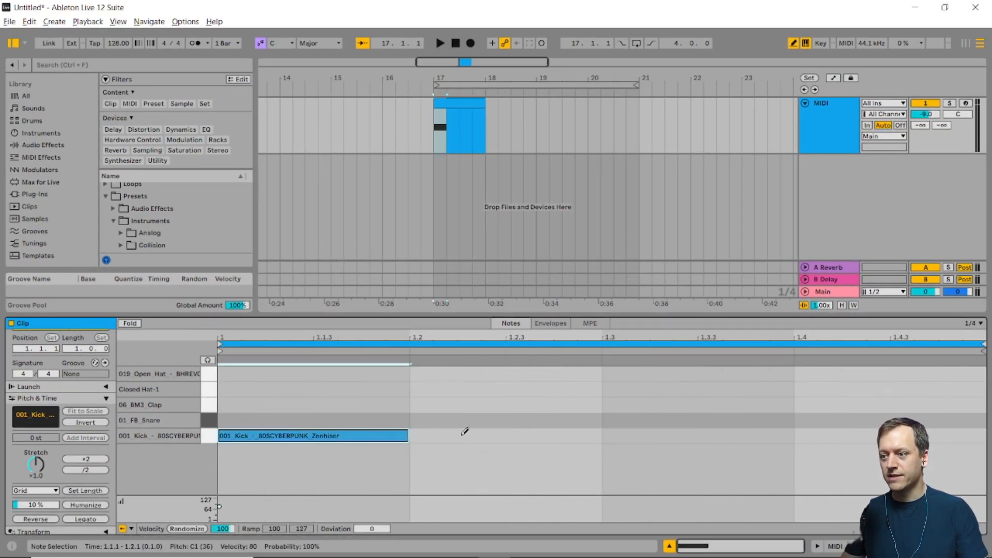
pyautogui.click(463, 436)
pyautogui.click(641, 436)
pyautogui.click(837, 434)
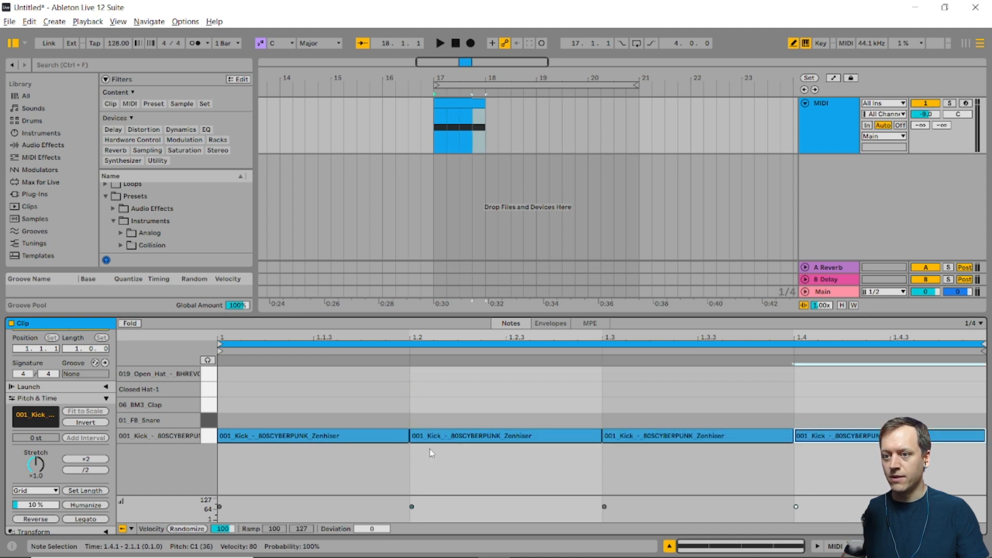
# Draw 01_FB_Snare notes on beats 2 and 4 and layer a 06 BM3 Clap note on beat 4
pyautogui.click(431, 423)
pyautogui.click(827, 419)
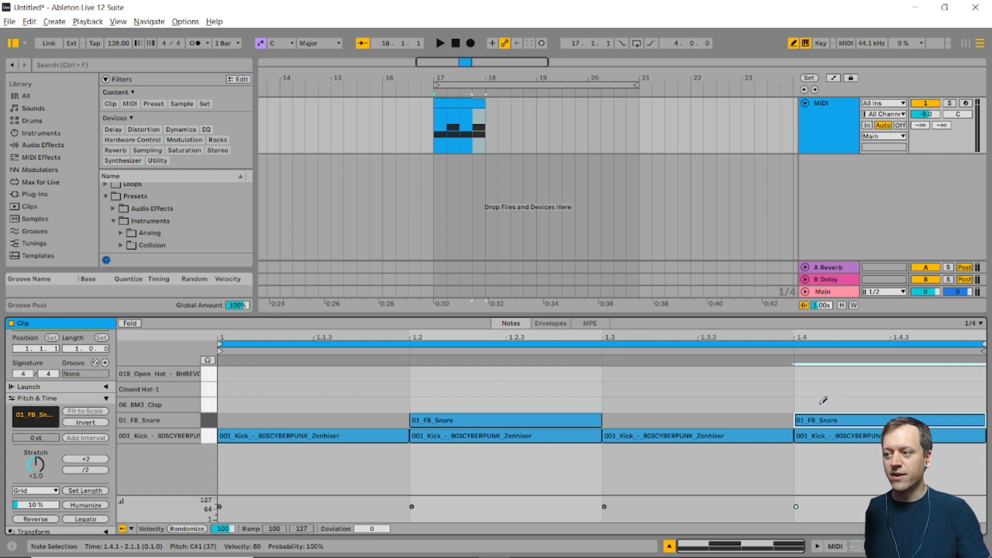
pyautogui.click(822, 404)
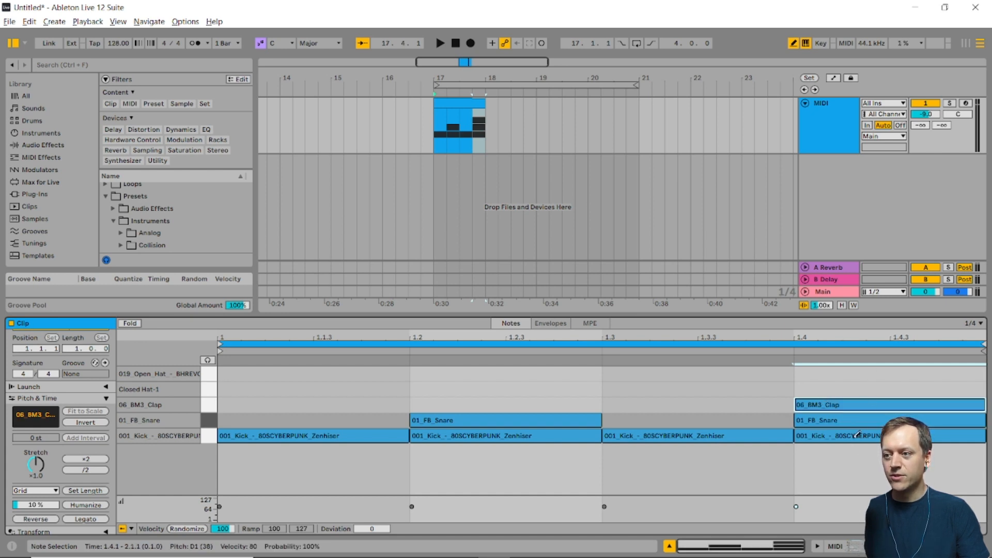
pyautogui.click(309, 398)
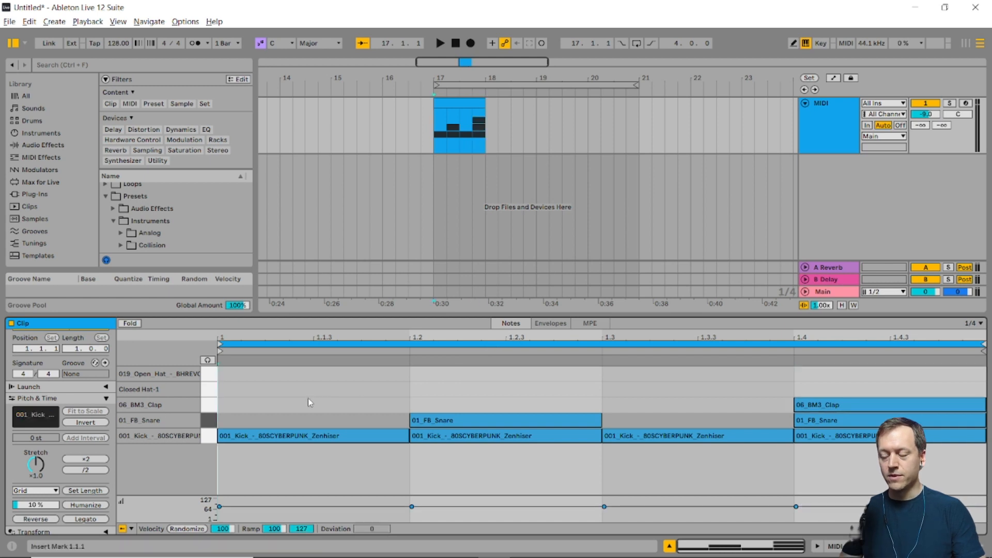
# Set the note grid to 1/8 and draw open hat notes on the offbeats 1.1.3, 1.2.3, 1.3.3 and 1.4.3
pyautogui.hotkey('ctrl', '2')
pyautogui.hotkey('ctrl', '1')
pyautogui.hotkey('ctrl', '1')
pyautogui.hotkey('ctrl', '1')
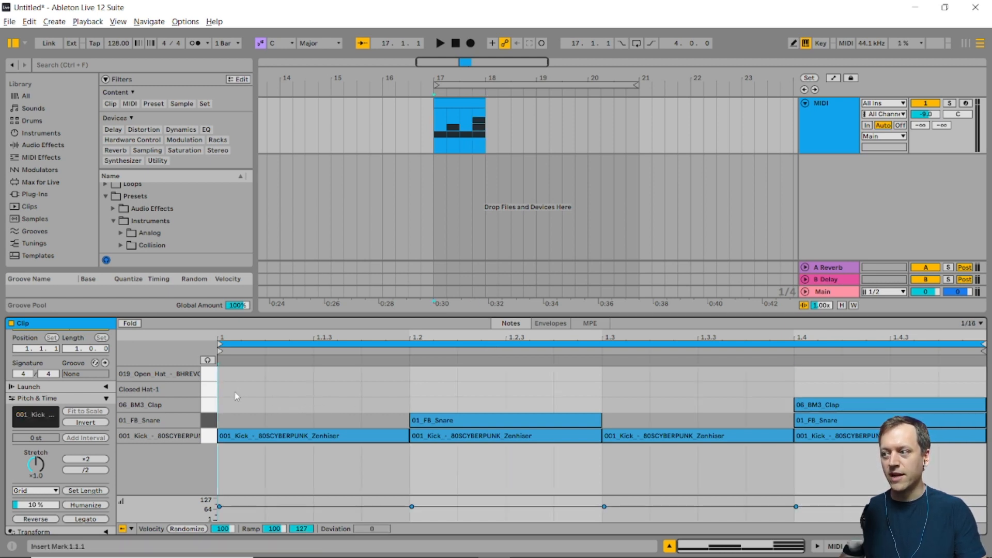
pyautogui.hotkey('ctrl', '2')
pyautogui.press('b')
pyautogui.click(361, 373)
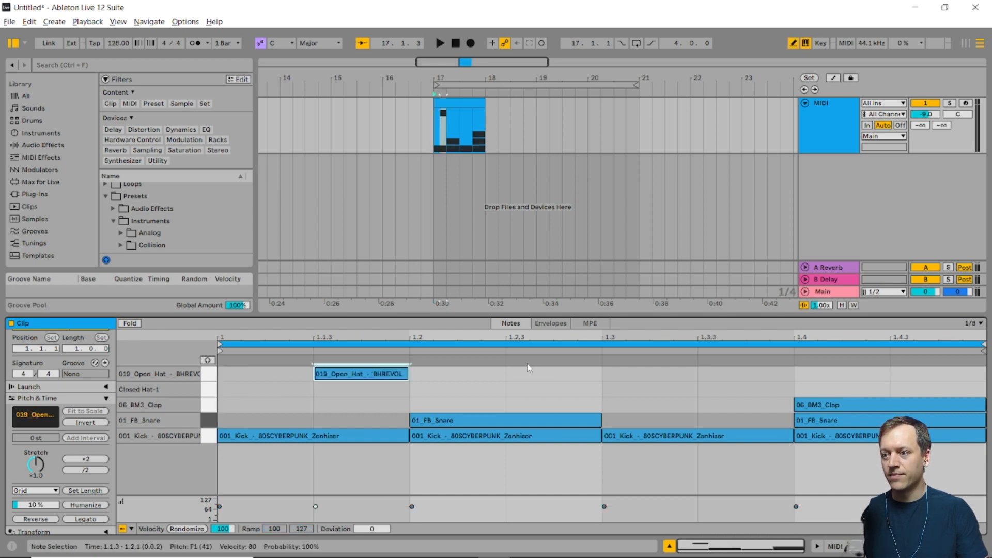
pyautogui.click(572, 373)
pyautogui.click(724, 372)
pyautogui.click(925, 373)
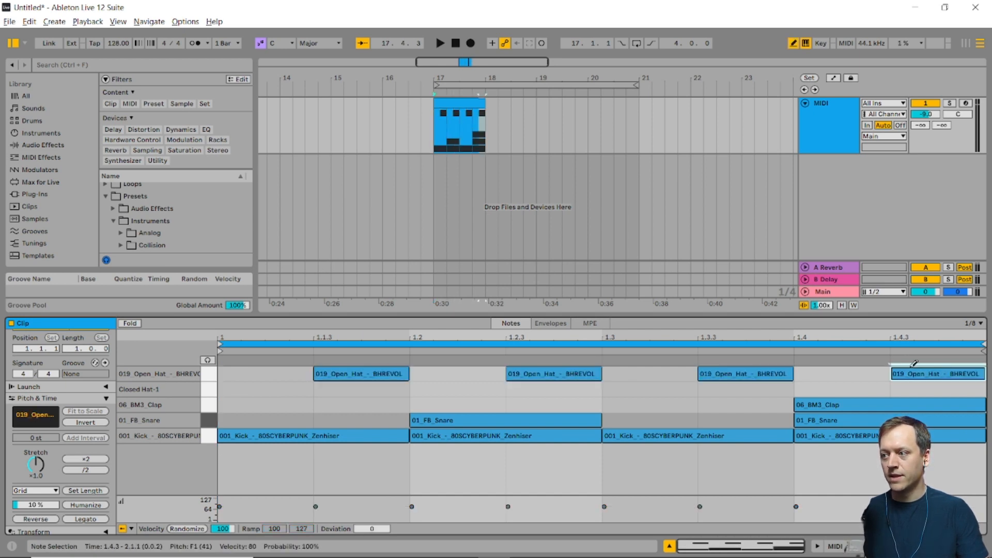
# Set the grid to 1/16 and draw Closed Hat-1 notes on every sixteenth except those where an open hat starts
pyautogui.hotkey('ctrl', '1')
pyautogui.click(232, 389)
pyautogui.click(286, 389)
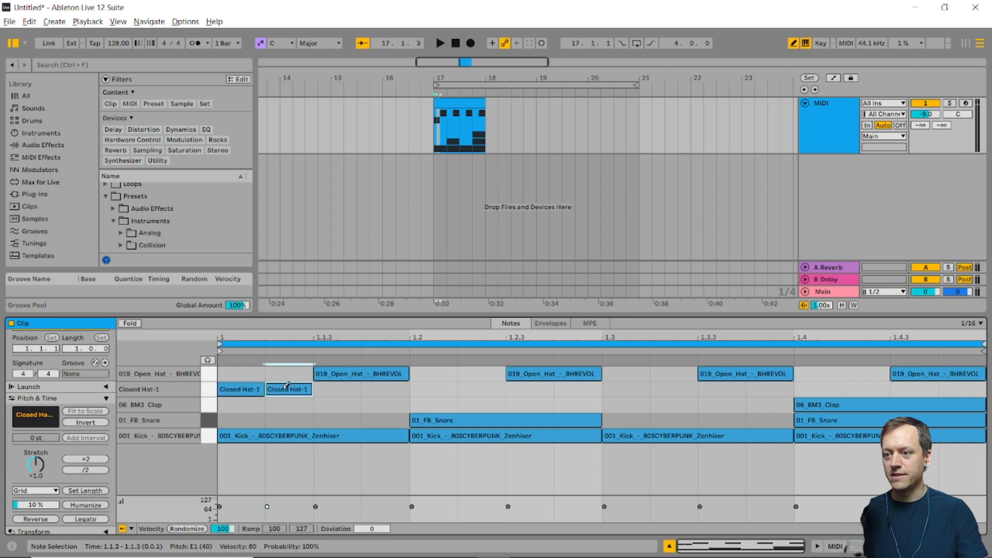
pyautogui.click(388, 389)
pyautogui.click(433, 389)
pyautogui.click(481, 389)
pyautogui.click(577, 389)
pyautogui.click(625, 389)
pyautogui.click(674, 389)
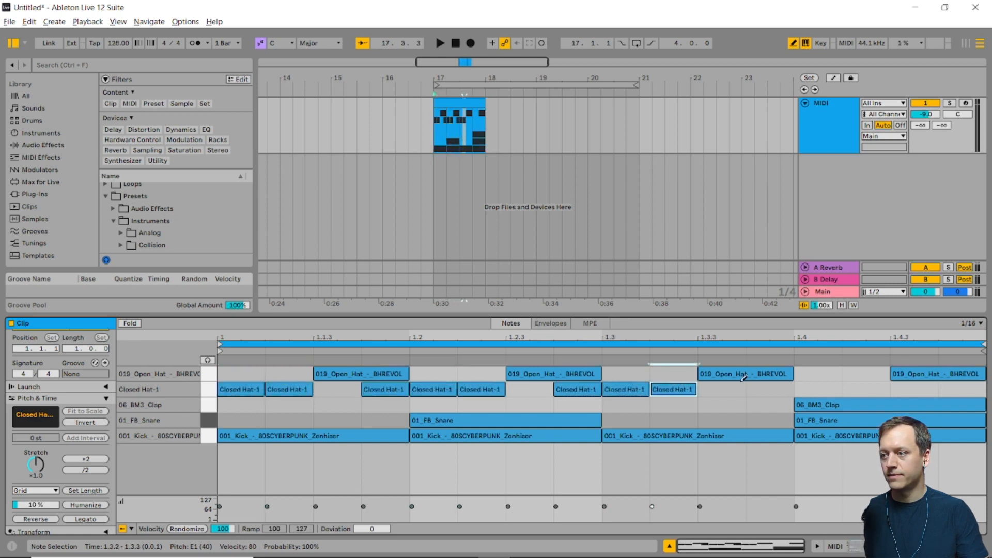
pyautogui.click(769, 389)
pyautogui.click(817, 389)
pyautogui.click(865, 389)
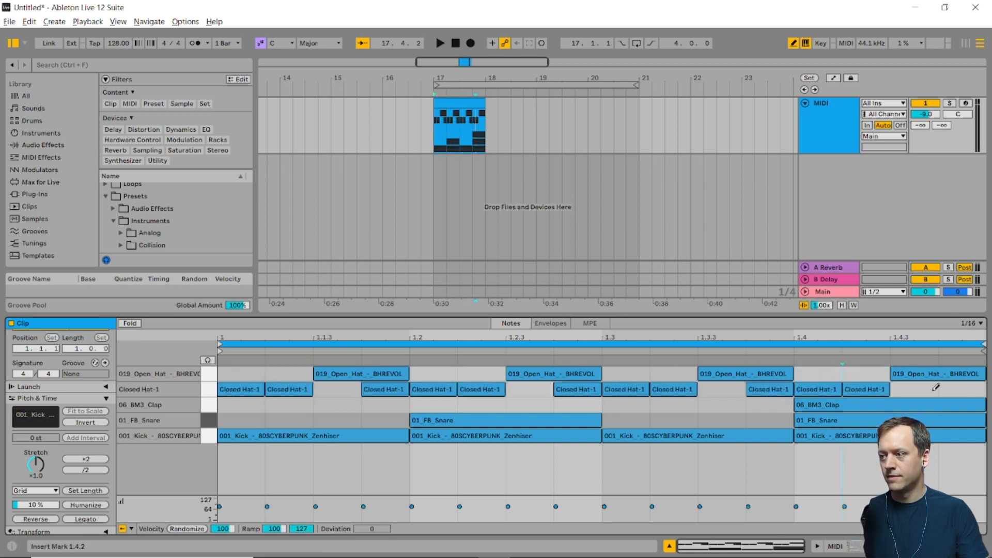
pyautogui.click(961, 389)
# Play the programmed one-bar beat from the start of bar 17, and stop playback at its end
pyautogui.click(431, 127)
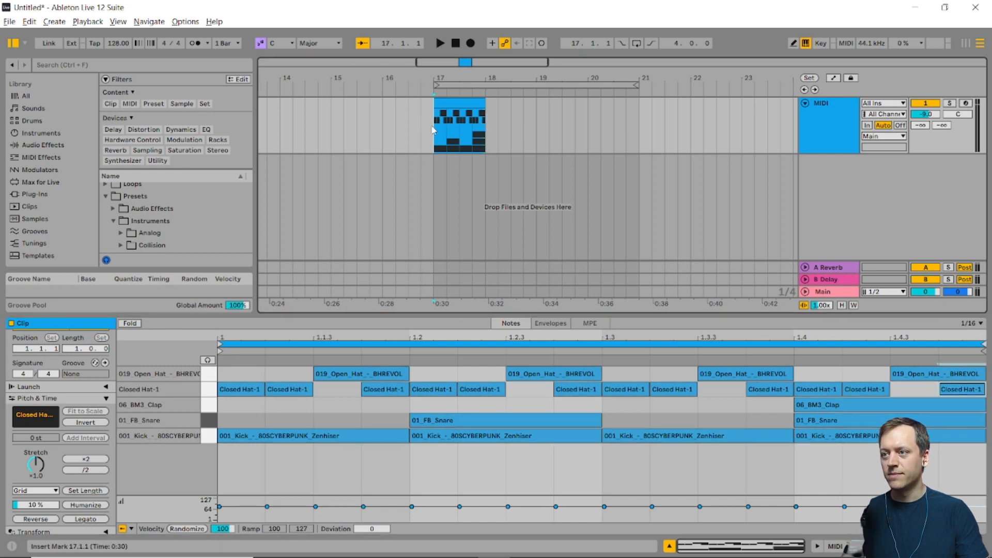
pyautogui.press('space')
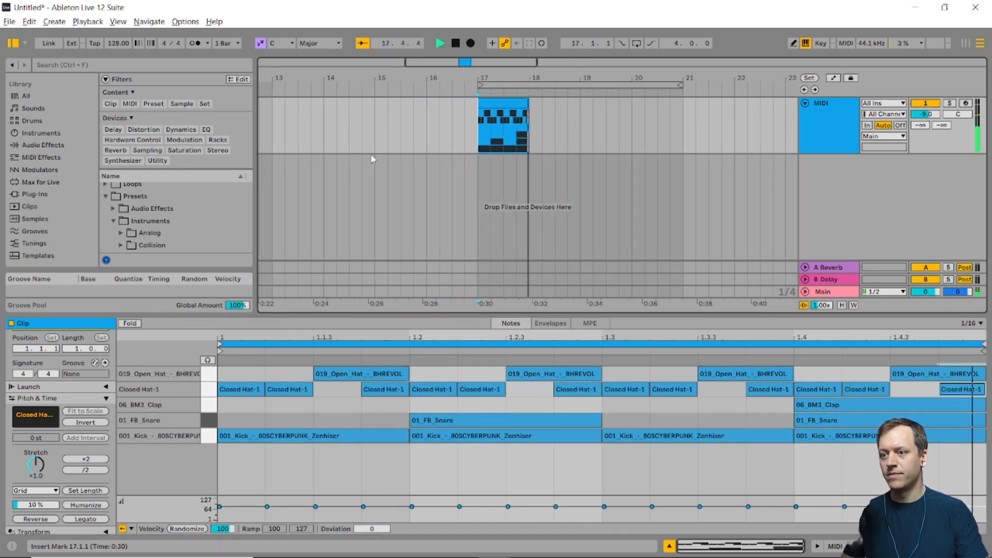
pyautogui.press('space')
# Raise the volume of the drum kit's Closed Hat-1 pad to -6.11 dB
pyautogui.doubleClick(813, 132)
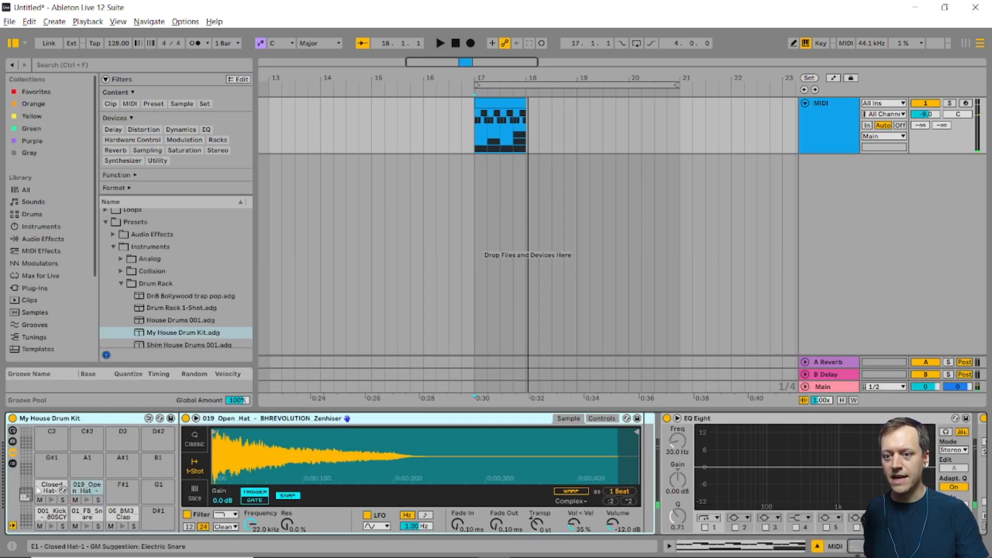
pyautogui.click(48, 489)
pyautogui.moveTo(612, 525); pyautogui.dragTo(612, 517)
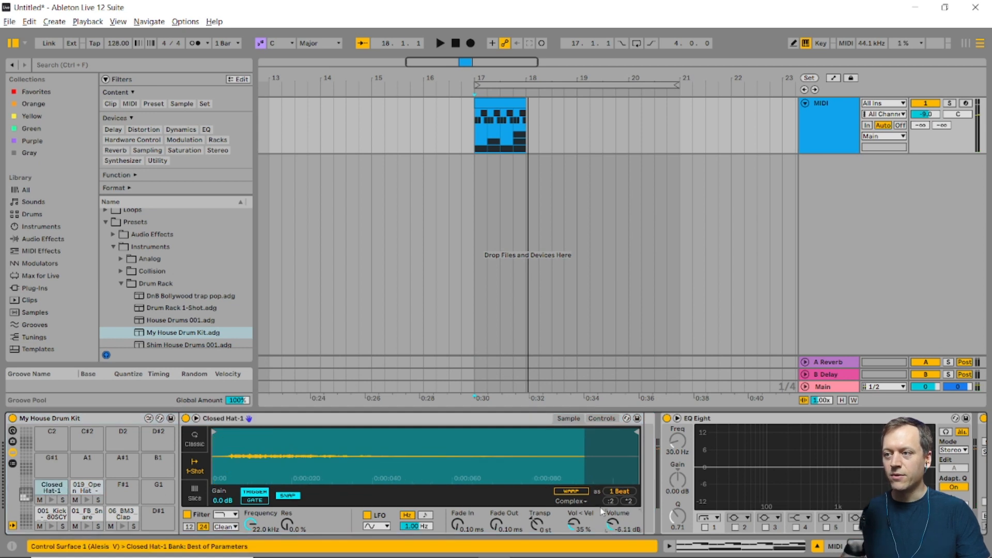
# Apply the Swing 16ths 66 groove to the drum clip and play the swung beat
pyautogui.click(35, 326)
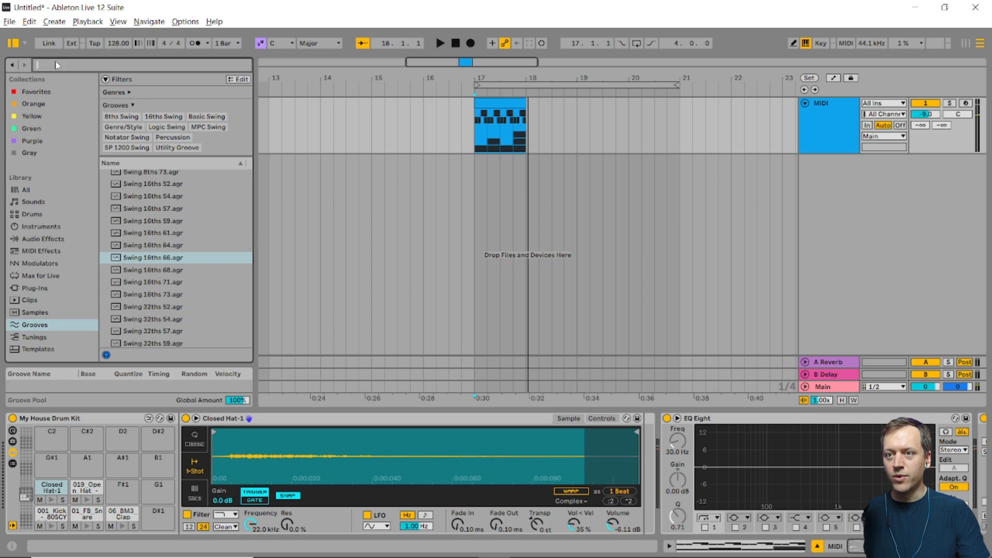
pyautogui.moveTo(155, 258); pyautogui.dragTo(472, 151)
pyautogui.press('space')
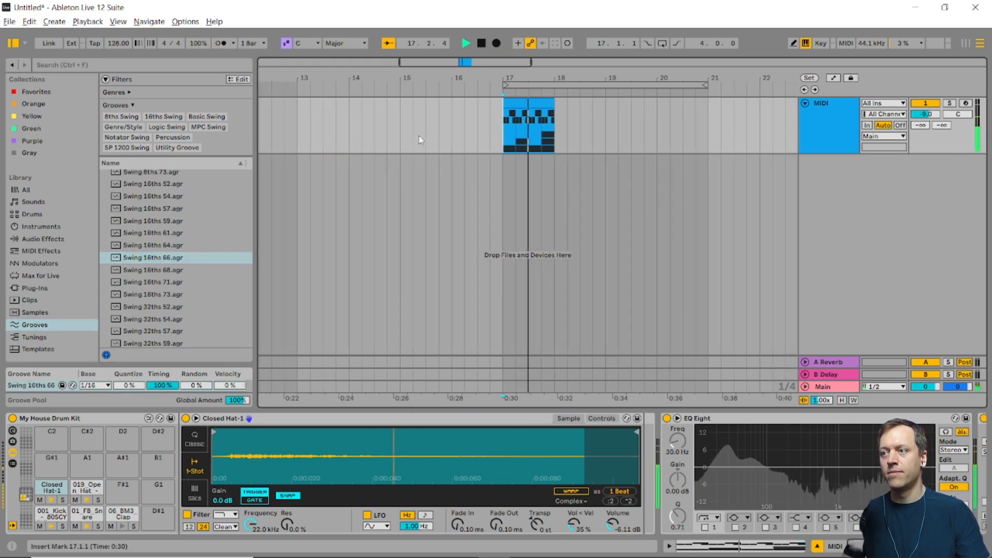
pyautogui.press('space')
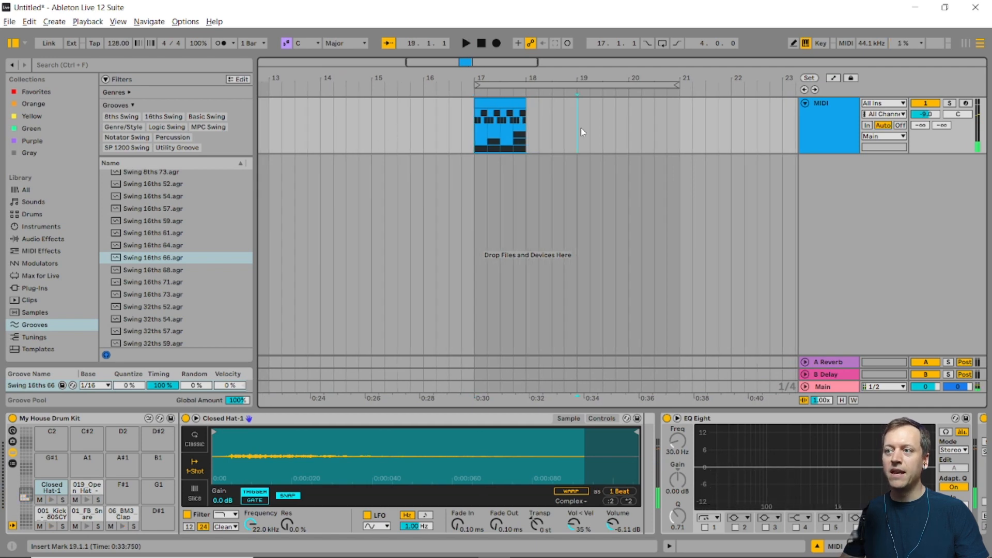
# Extend the looping drum clip from one bar to four bars, ending at bar 21
pyautogui.click(578, 128)
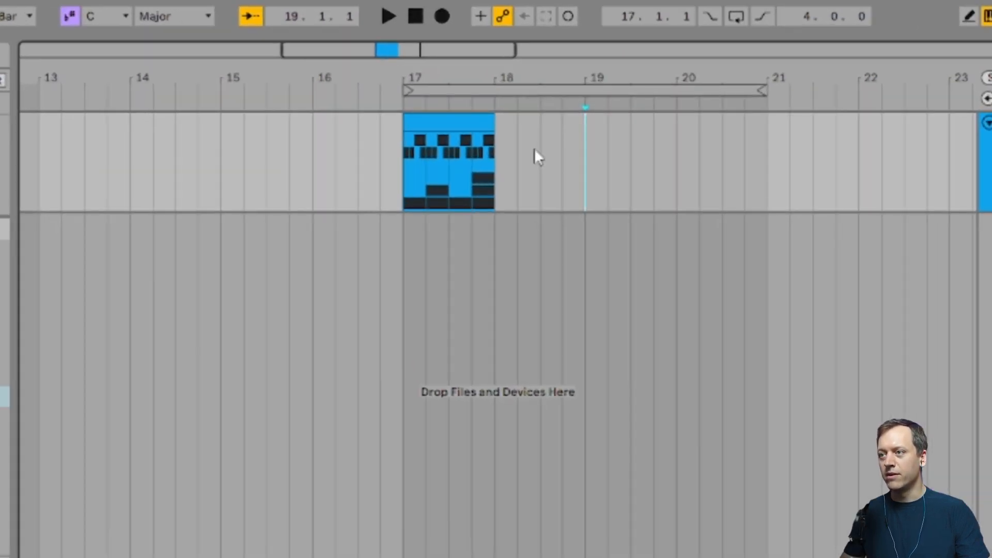
pyautogui.hscroll(3, 534, 148)
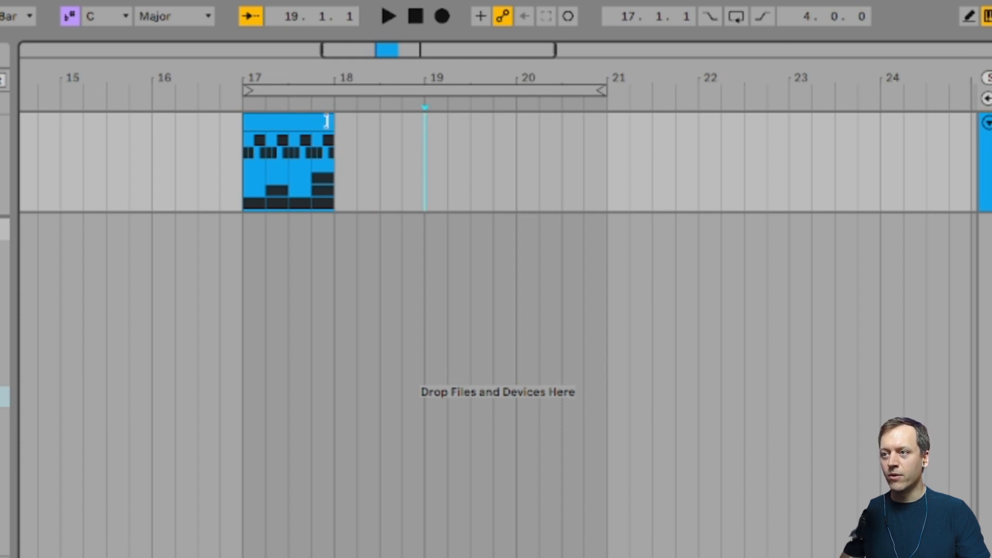
pyautogui.moveTo(327, 121); pyautogui.dragTo(606, 124)
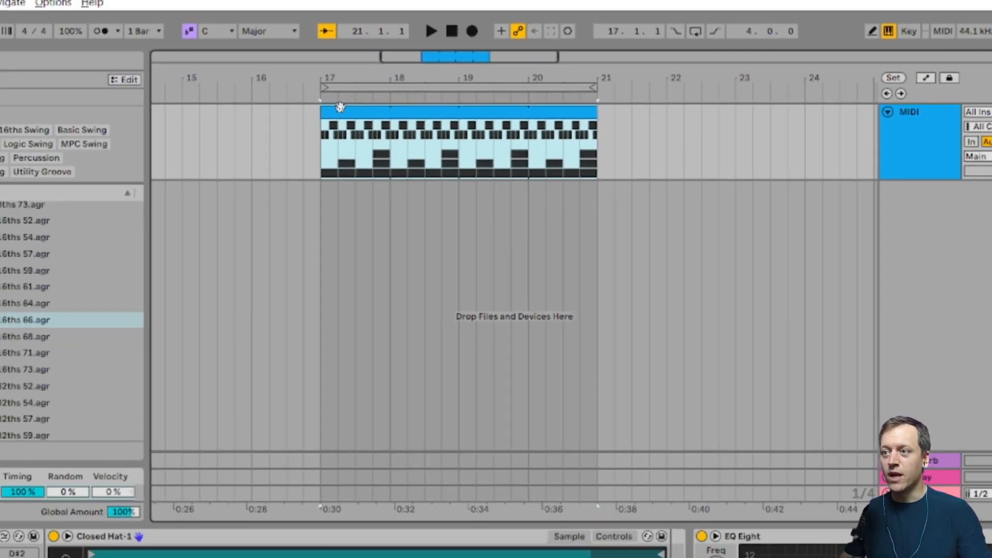
# Delete the closed hat notes on the last sixteenth of each beat in the drum clip
pyautogui.doubleClick(273, 123)
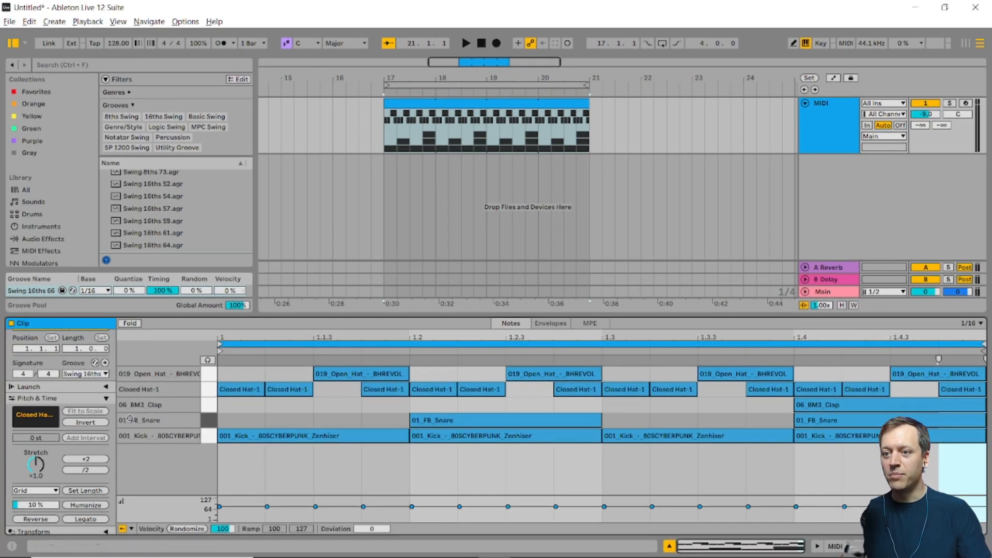
pyautogui.press('b')
pyautogui.click(380, 390)
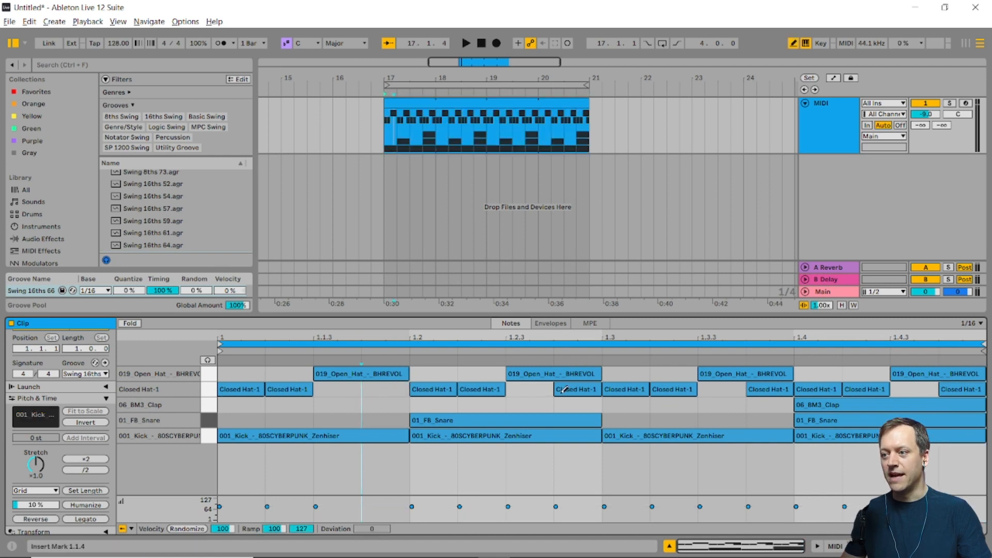
pyautogui.click(563, 390)
pyautogui.click(761, 389)
pyautogui.click(939, 389)
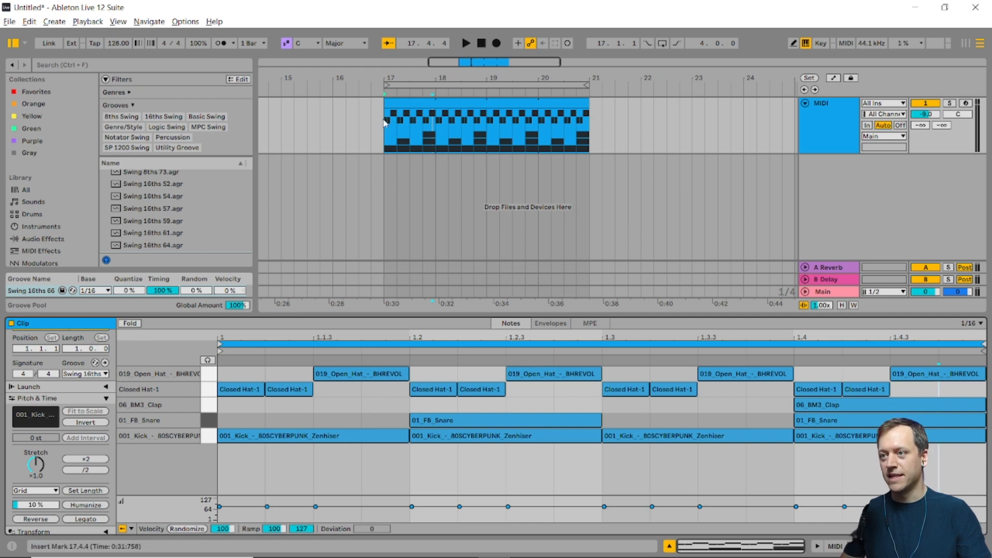
# Play the four-bar clip from bar 17 to hear the thinned closed hats, and stop playback
pyautogui.click(381, 172)
pyautogui.press('space')
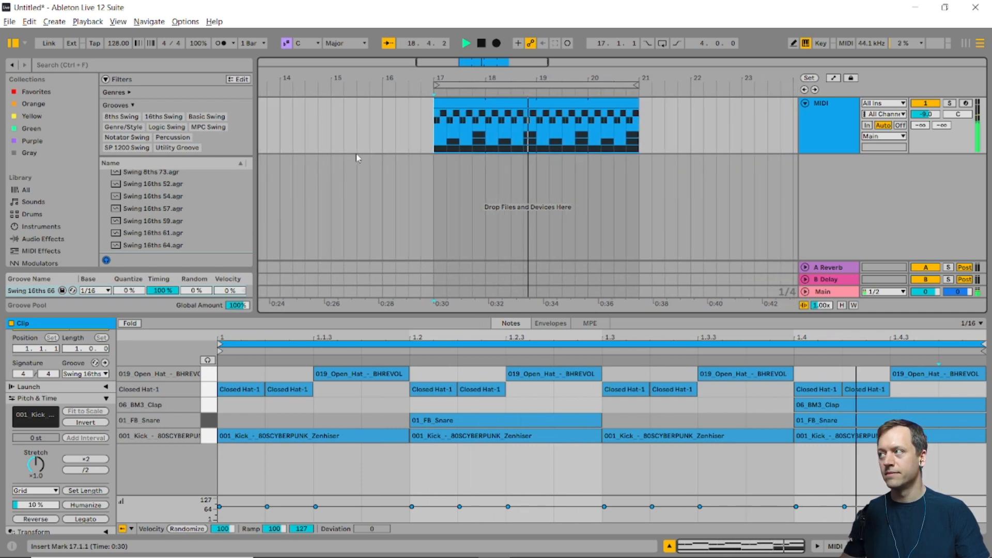
pyautogui.press('space')
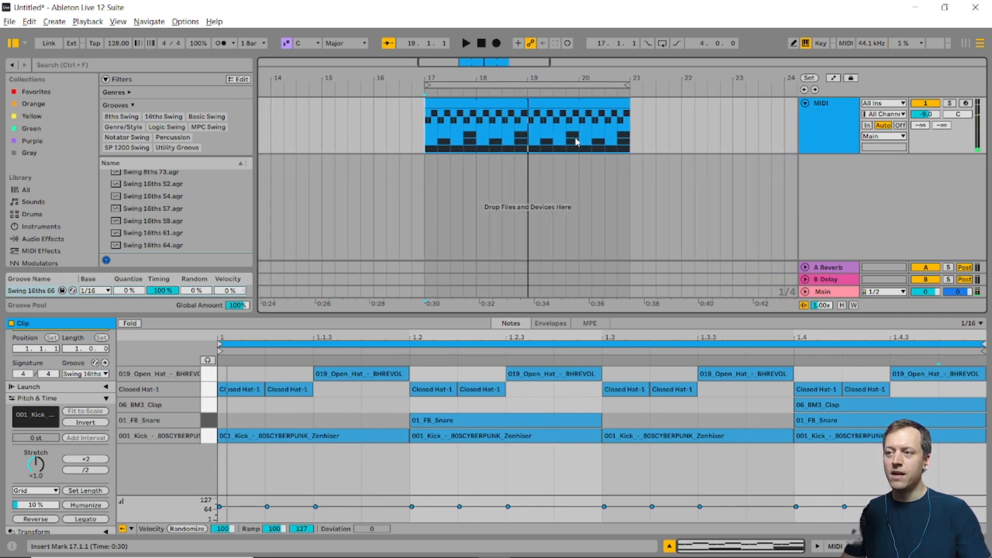
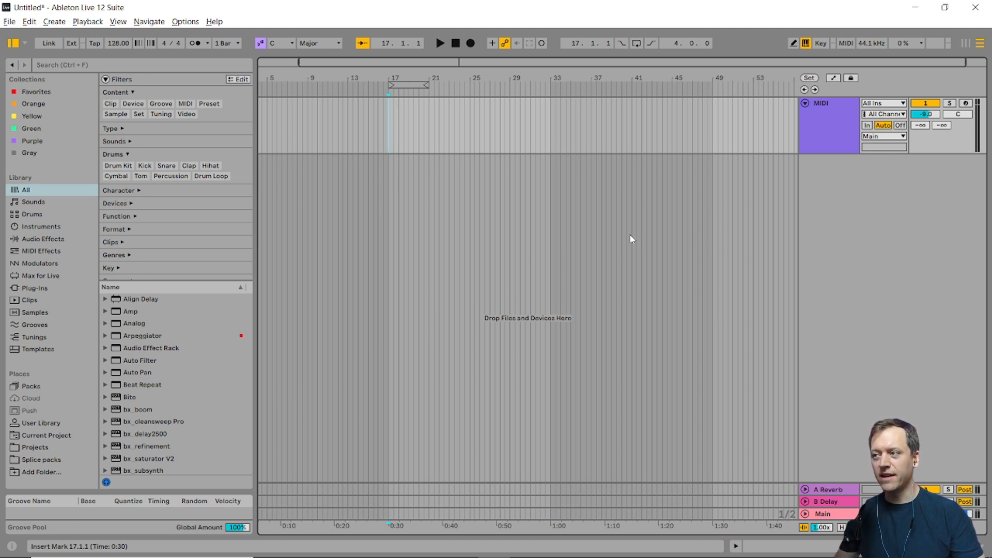
# Show the MIDI track's device chain and rename the track Kick
pyautogui.doubleClick(827, 128)
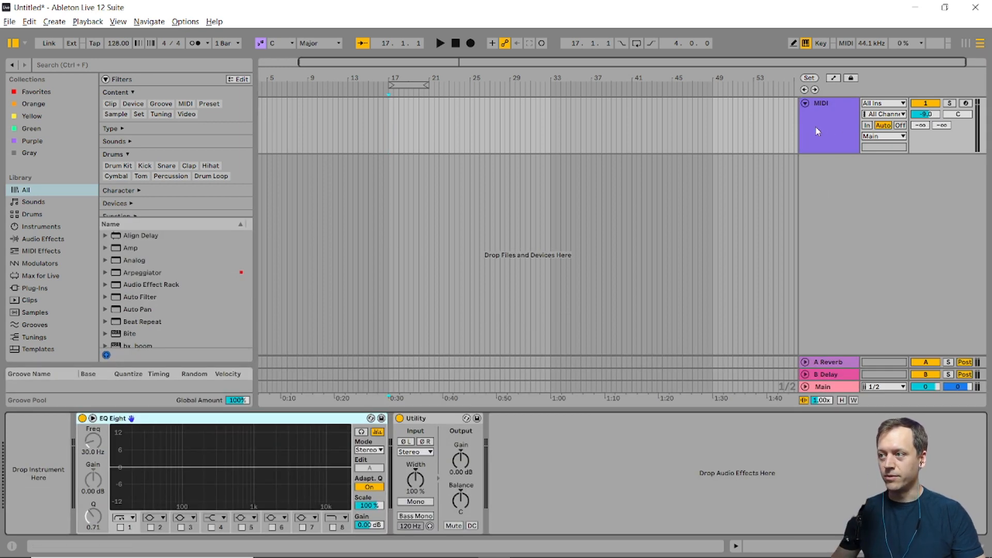
pyautogui.hotkey('ctrl', 'r')
pyautogui.write('Kick')
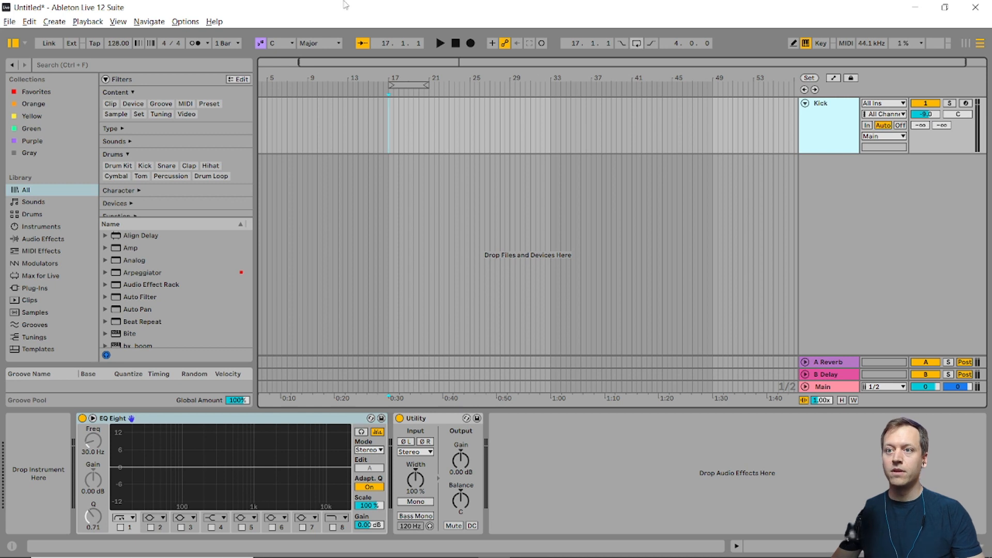
# Search for kick samples, preview 001_Kick - 80SCYBERPUNK Zenhiser, and load it as the Kick track's instrument
pyautogui.hotkey('ctrl', 'f')
pyautogui.write('kick')
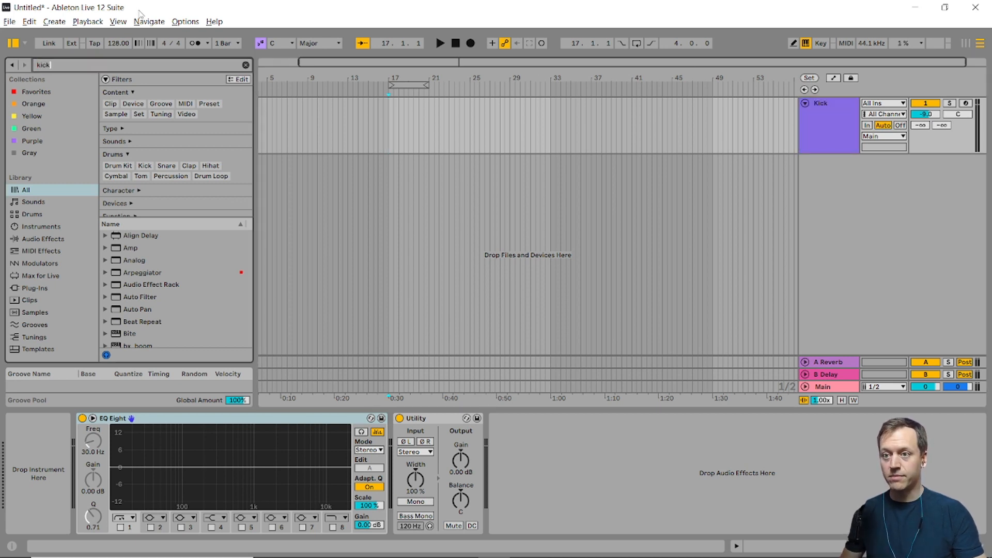
pyautogui.click(198, 286)
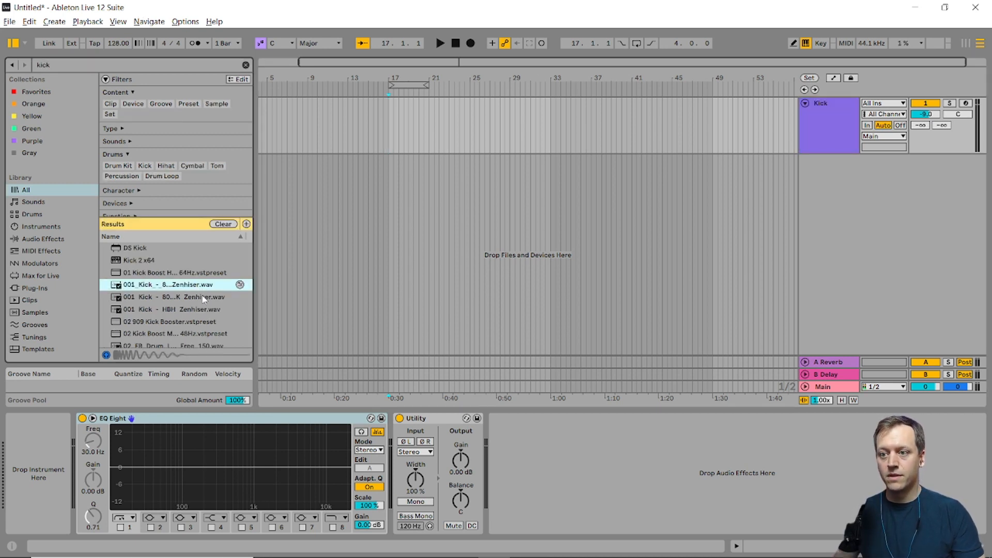
pyautogui.moveTo(201, 287); pyautogui.dragTo(56, 445)
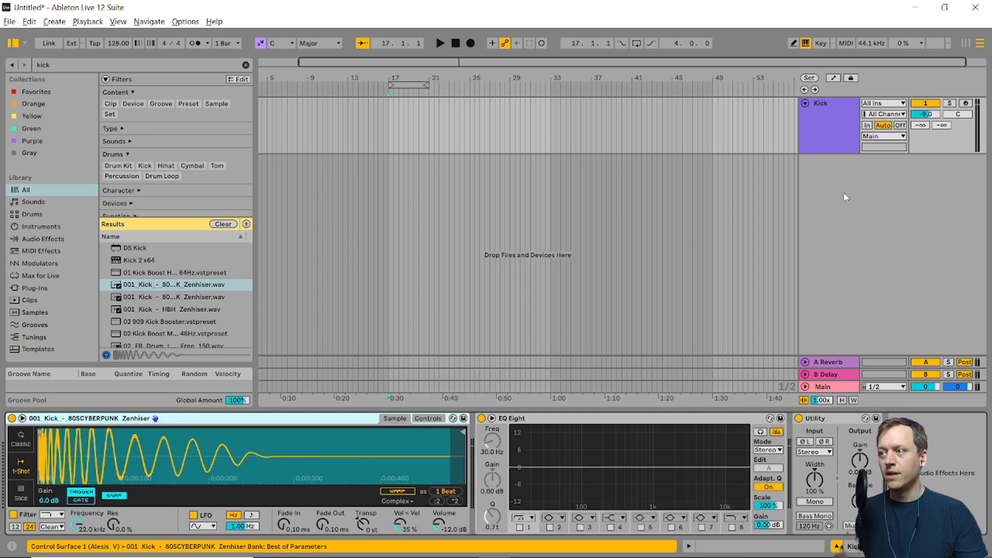
# Insert a second MIDI track below the Kick track and name it Snares/Claps
pyautogui.click(833, 134)
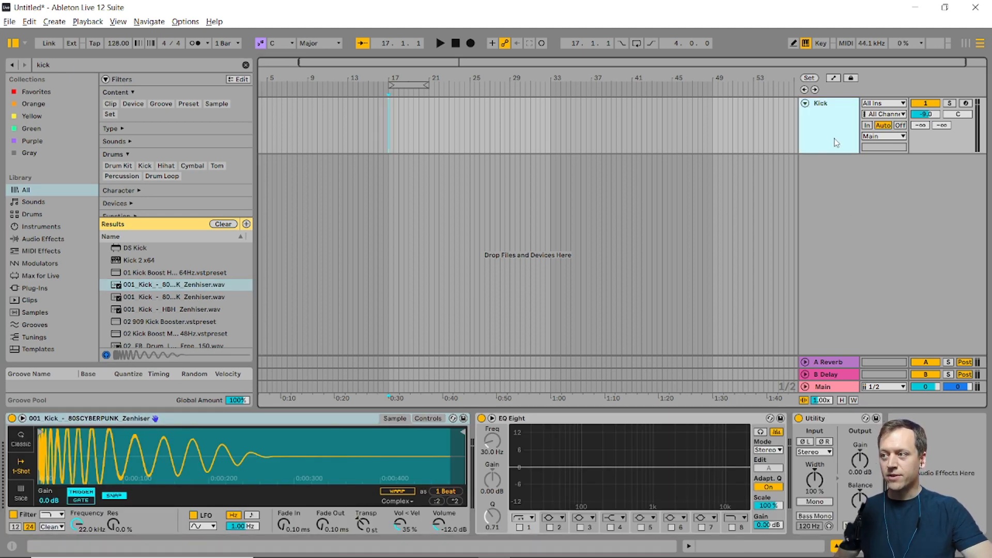
pyautogui.hotkey('ctrl', 'shift', 't')
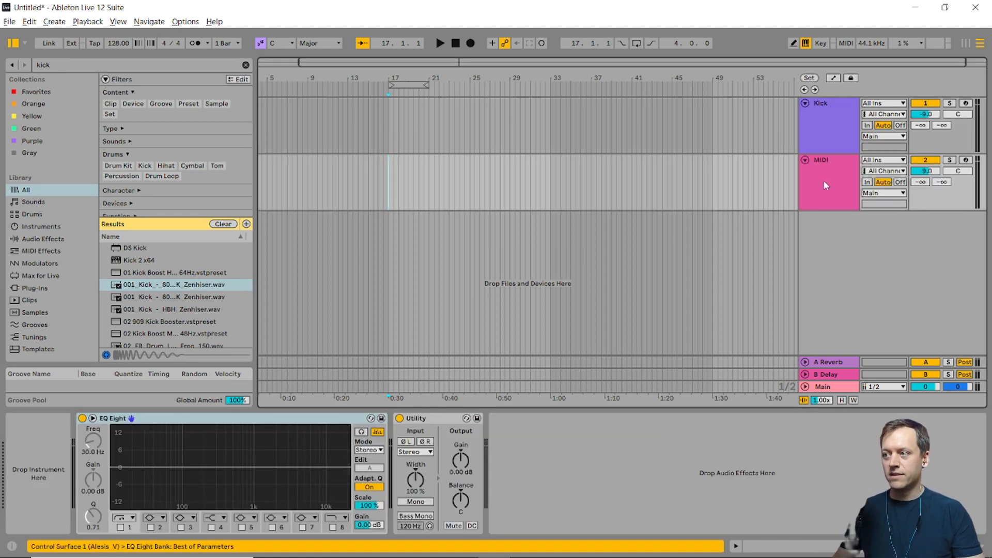
pyautogui.hotkey('ctrl', 'r')
pyautogui.write('Snares/Claps')
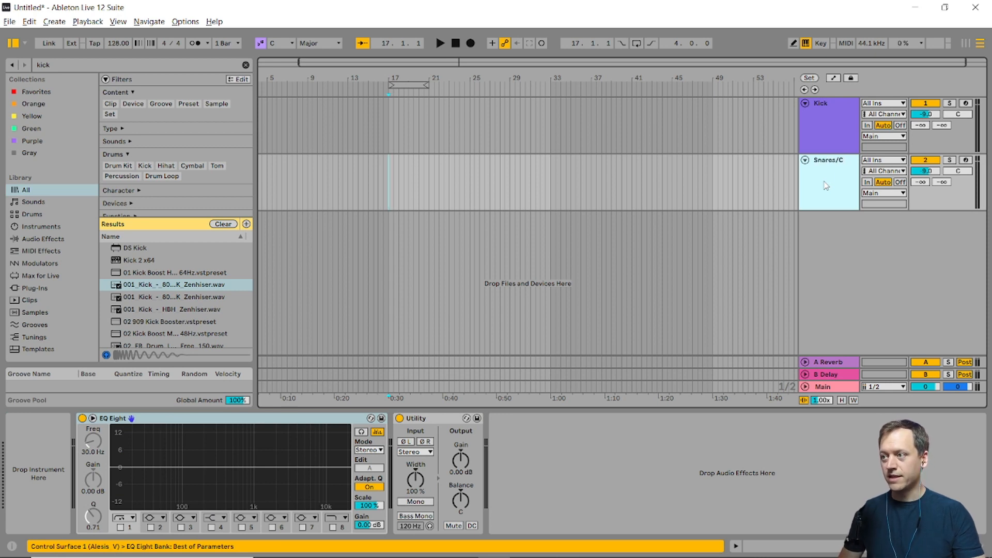
# Search for Drum Rack and load an empty one onto the Snares/Claps track
pyautogui.press('Return')
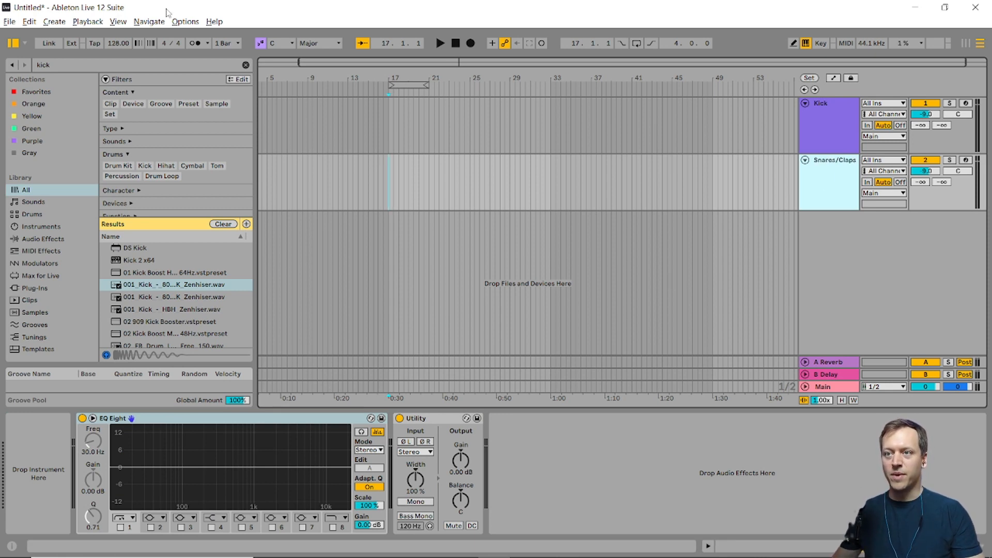
pyautogui.hotkey('ctrl', 'f')
pyautogui.write('drum rac')
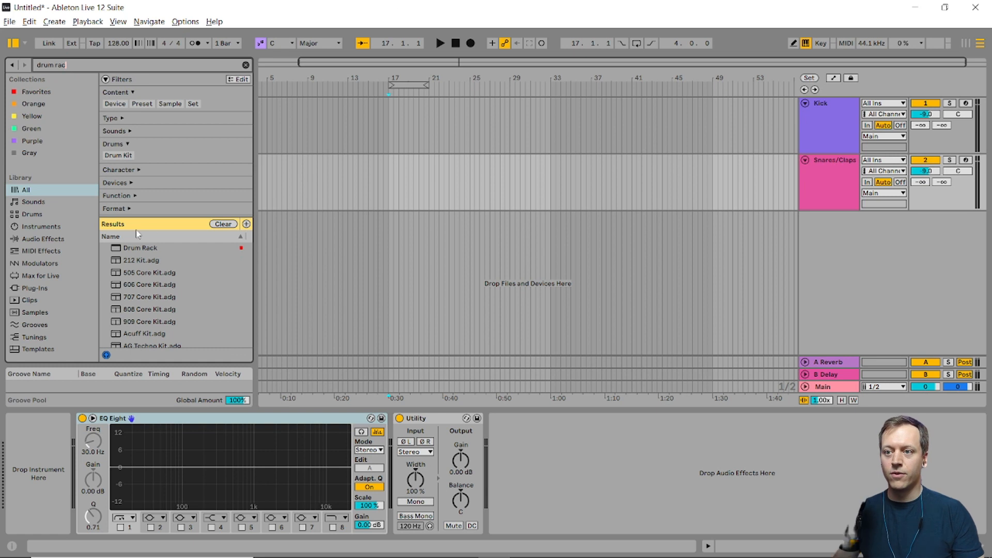
pyautogui.moveTo(147, 248); pyautogui.dragTo(31, 483)
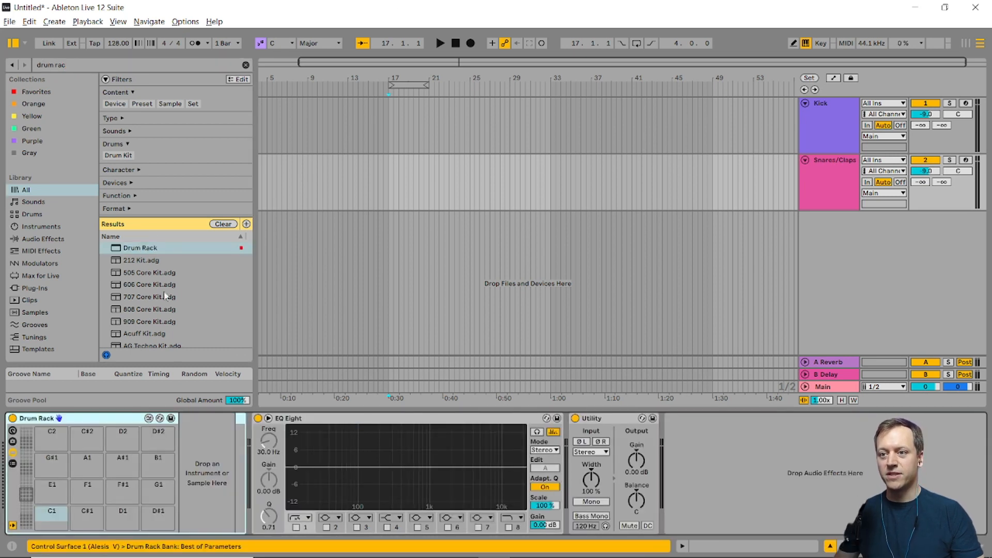
# Search for snare samples, preview 02_Snare.wav, and load it onto the Drum Rack's C1 pad
pyautogui.hotkey('ctrl', 'f')
pyautogui.write('snare')
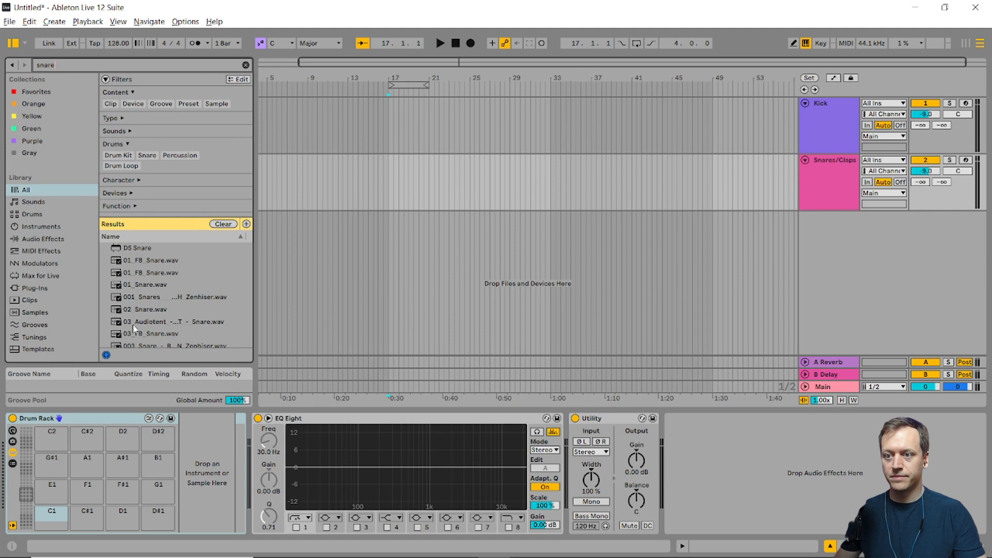
pyautogui.click(142, 310)
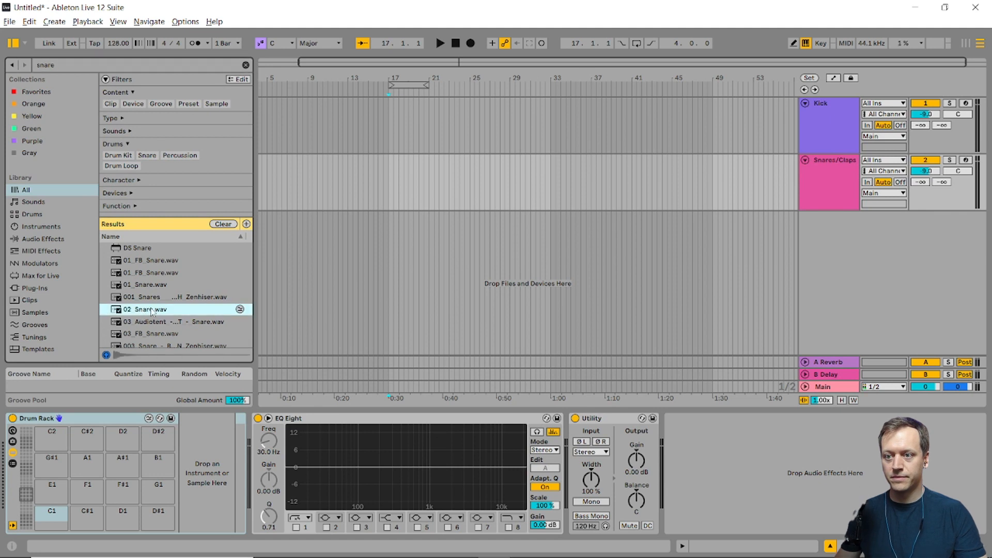
pyautogui.moveTo(151, 310); pyautogui.dragTo(52, 517)
# Search for clap samples and load 05_DBH2_Clap.wav onto the Drum Rack's C#1 pad
pyautogui.click(72, 70)
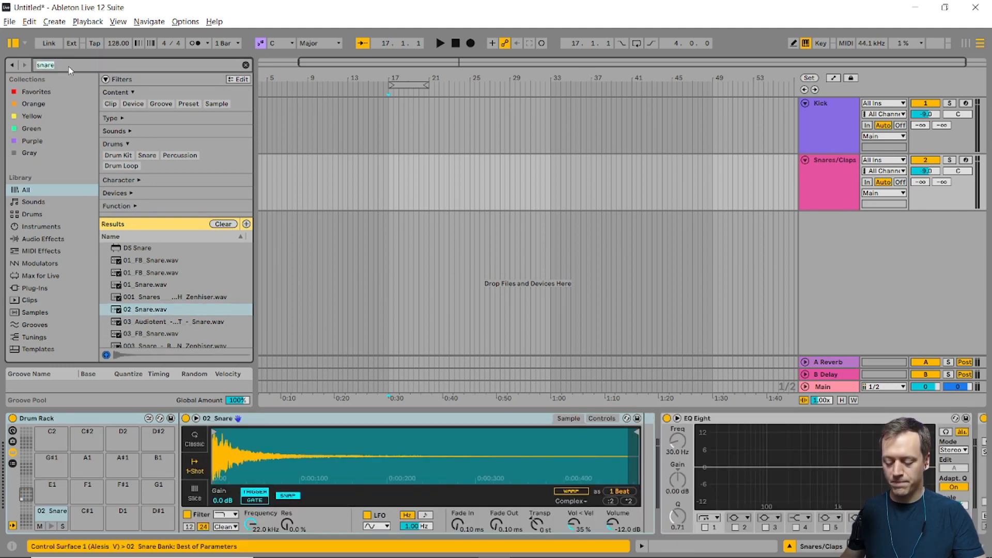
pyautogui.write('clap')
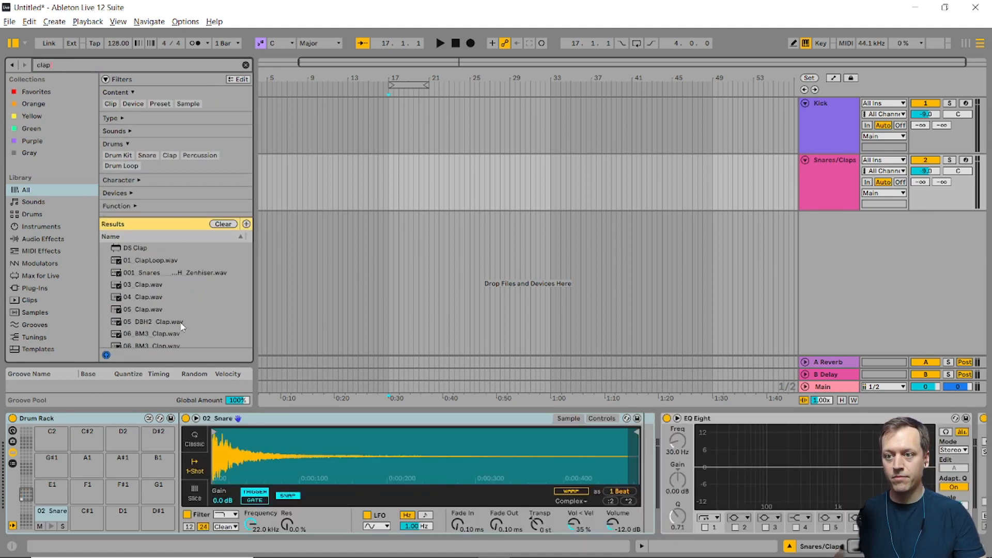
pyautogui.moveTo(183, 326); pyautogui.dragTo(89, 515)
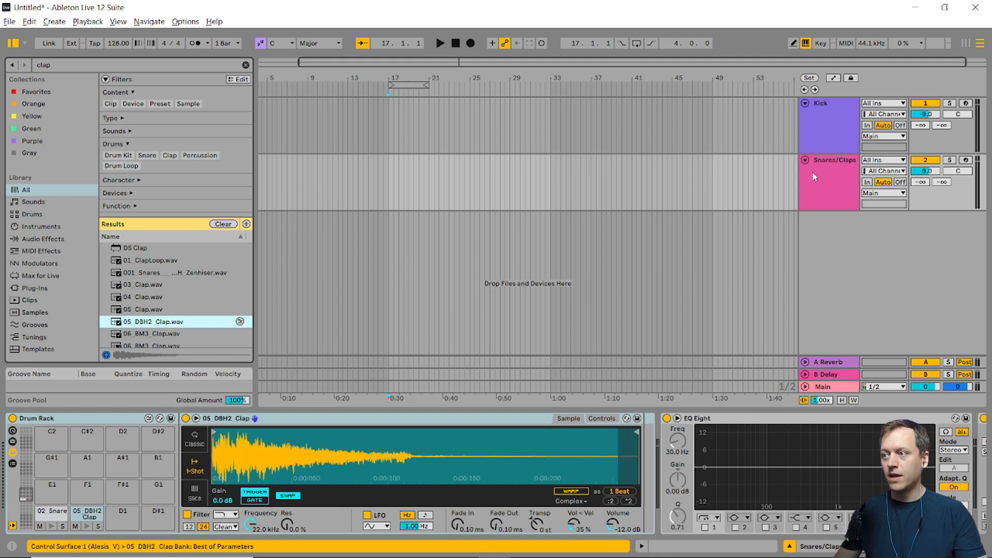
# Insert a third MIDI track below Snares/Claps and name it Tops
pyautogui.click(847, 185)
pyautogui.hotkey('ctrl', 'shift', 't')
pyautogui.click(833, 234)
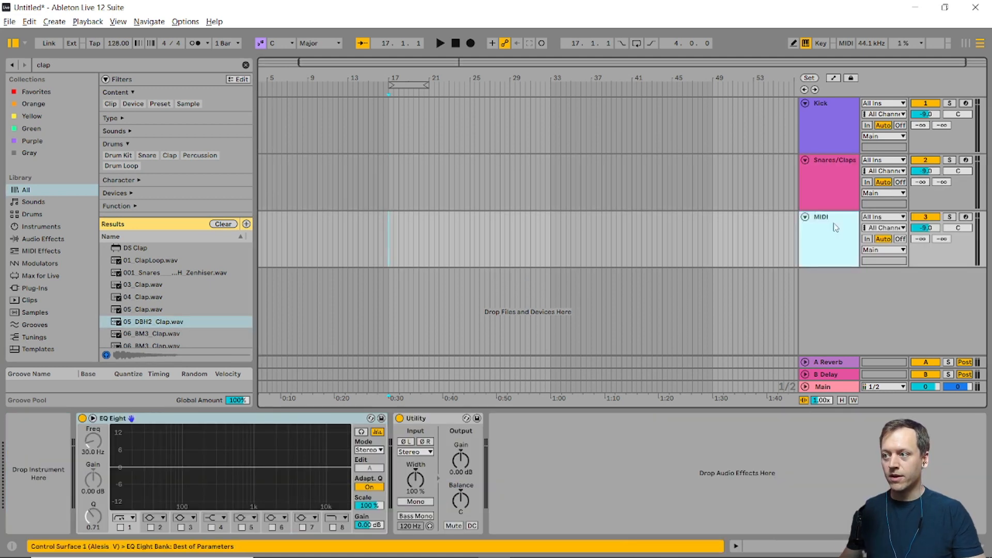
pyautogui.hotkey('ctrl', 'r')
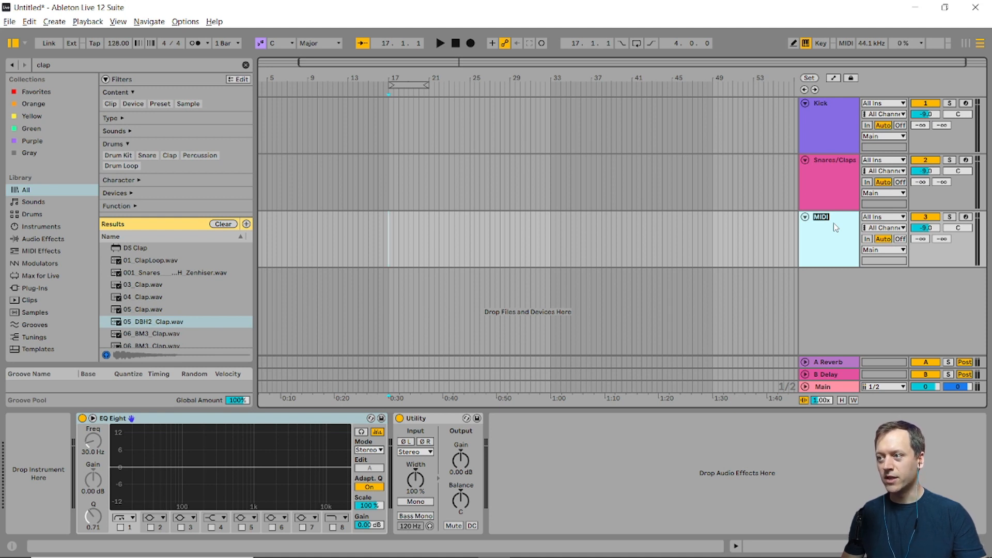
pyautogui.write('T')
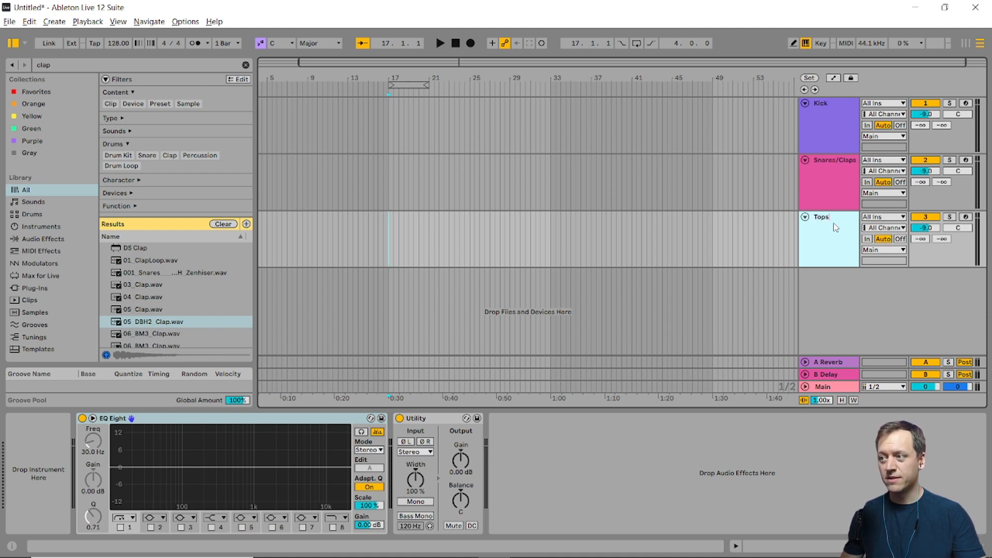
pyautogui.write('ops')
# Search for Drum Rack and load an empty one onto the Tops track
pyautogui.hotkey('ctrl', 'f')
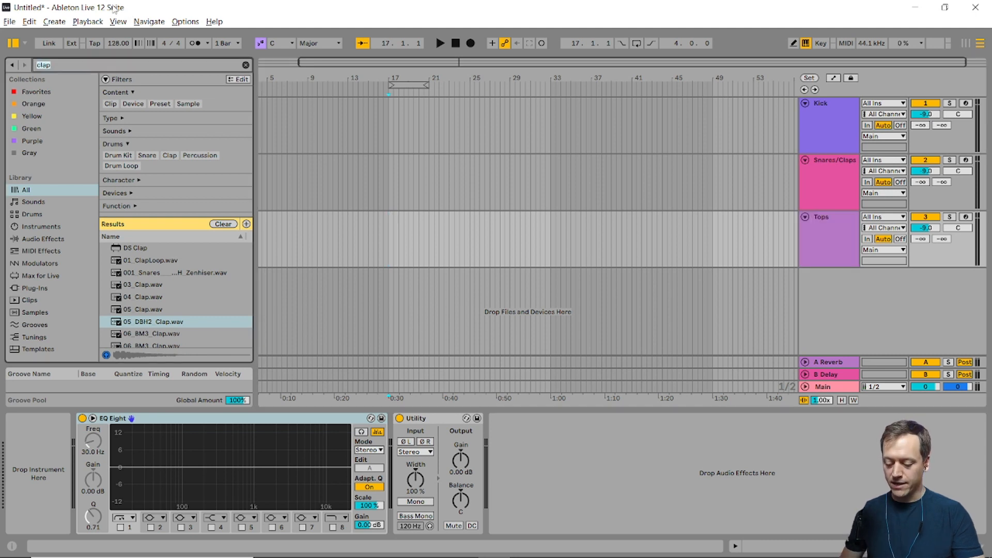
pyautogui.write('drum rac')
pyautogui.doubleClick(155, 248)
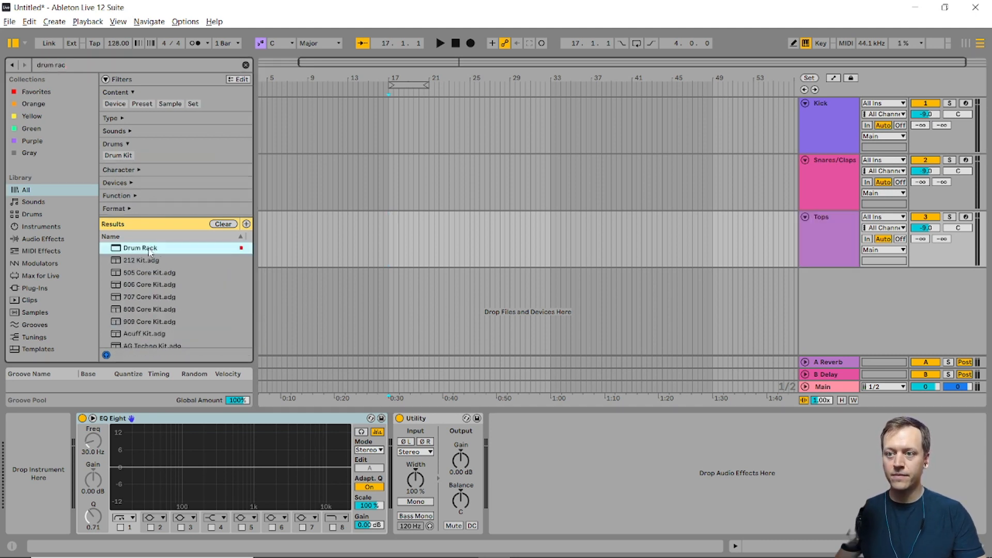
# Search for closed hat samples, load Closed Hat-1.wav onto the C1 pad, and set its volume to about -8.97 dB
pyautogui.hotkey('ctrl', 'f')
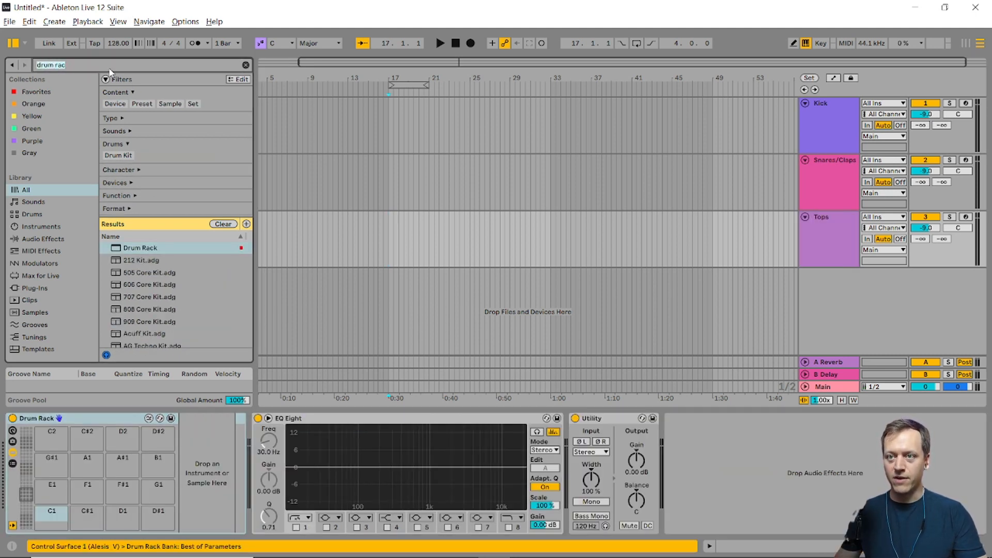
pyautogui.write('closed hat')
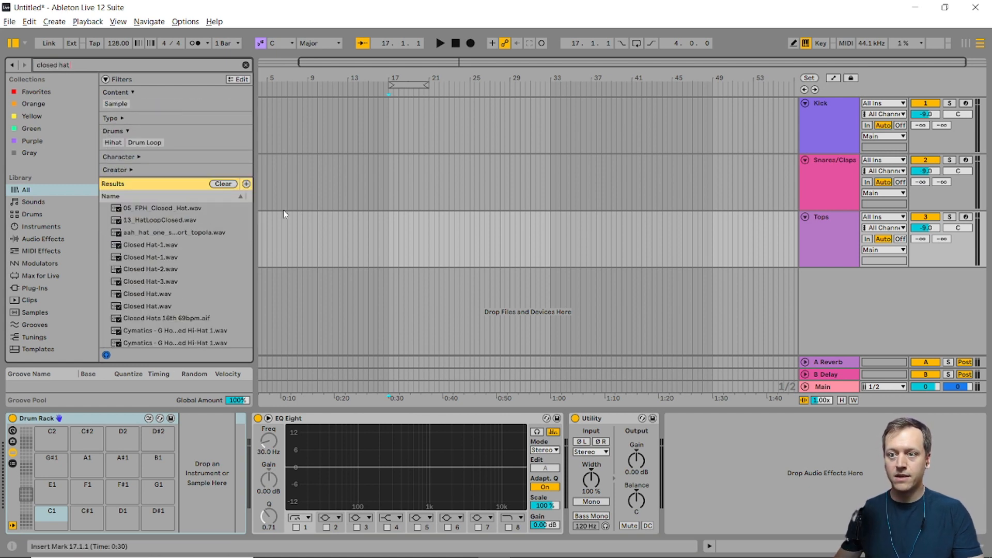
pyautogui.moveTo(157, 246); pyautogui.dragTo(57, 512)
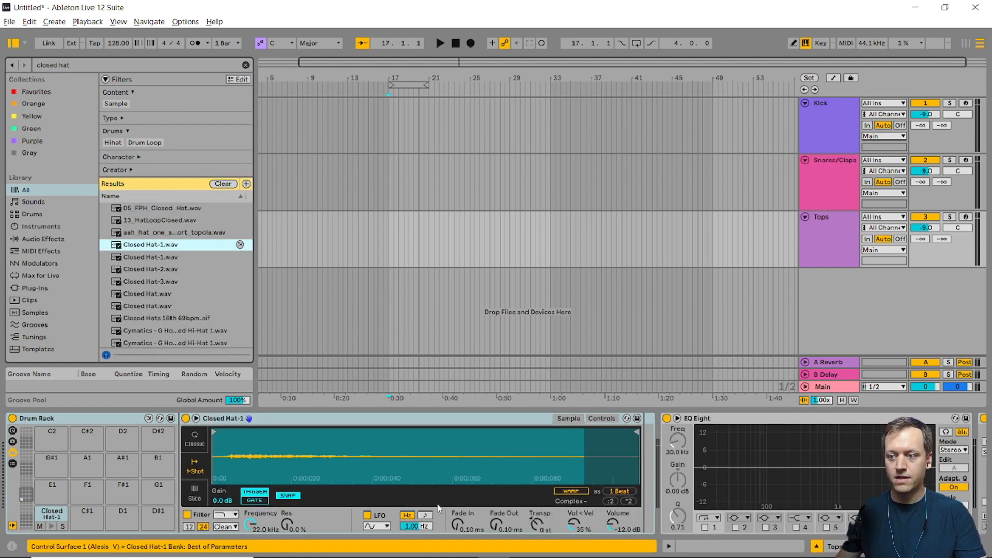
pyautogui.moveTo(612, 524); pyautogui.dragTo(612, 513)
# Search for open hat samples, load 08_FPH_Open_Hat.wav onto the C#1 pad, and set its volume to about -13.6 dB
pyautogui.tripleClick(68, 68)
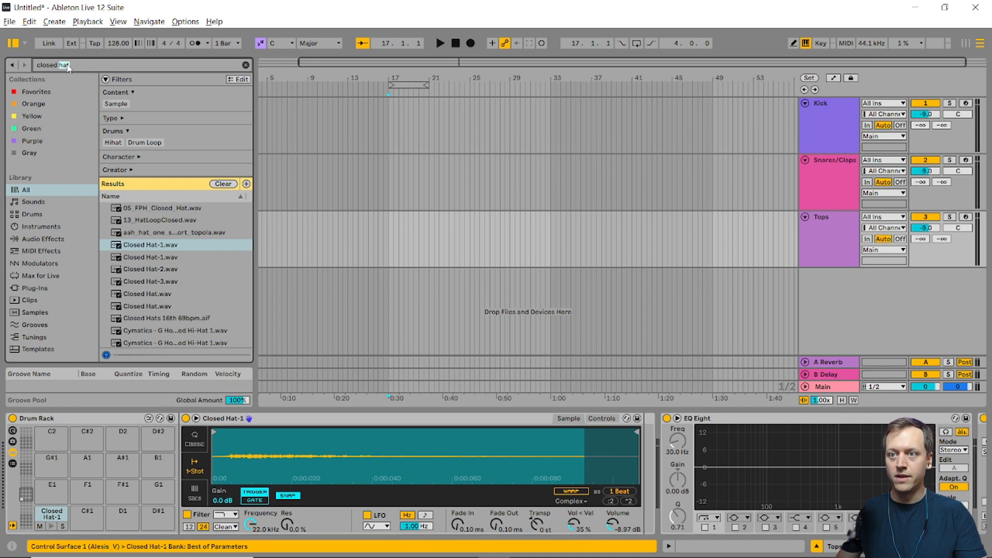
pyautogui.write('open hat')
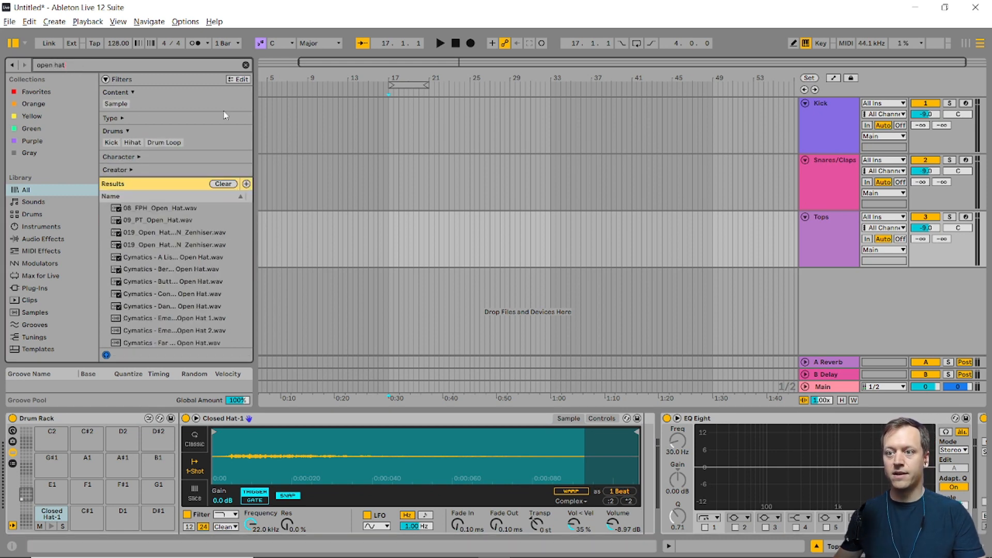
pyautogui.press('Down')
pyautogui.moveTo(172, 213); pyautogui.dragTo(87, 515)
pyautogui.moveTo(623, 534); pyautogui.dragTo(624, 541)
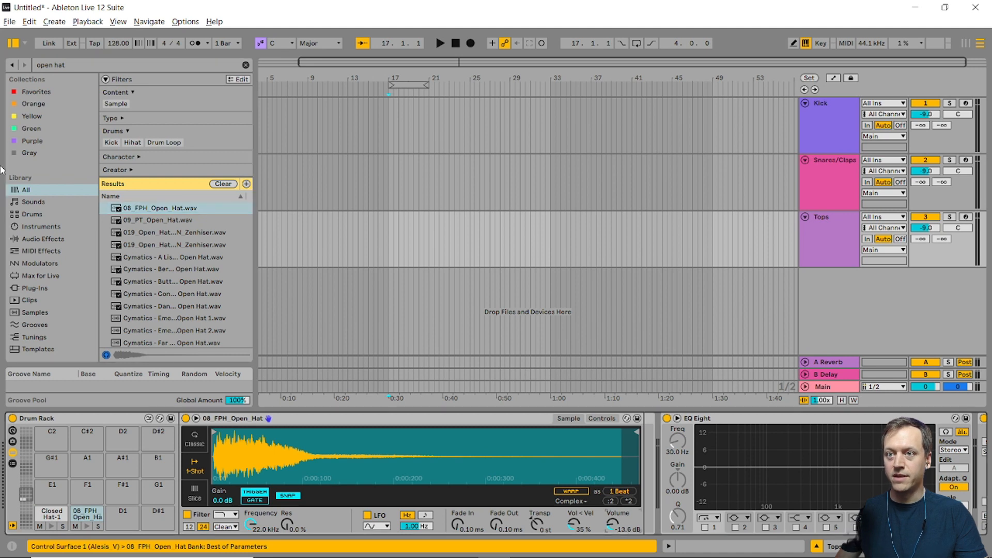
# Search for ride samples, preview 02_FPH_Ride.wav, and load it onto the D1 pad of the Tops Drum Rack
pyautogui.click(71, 69)
pyautogui.write('ride')
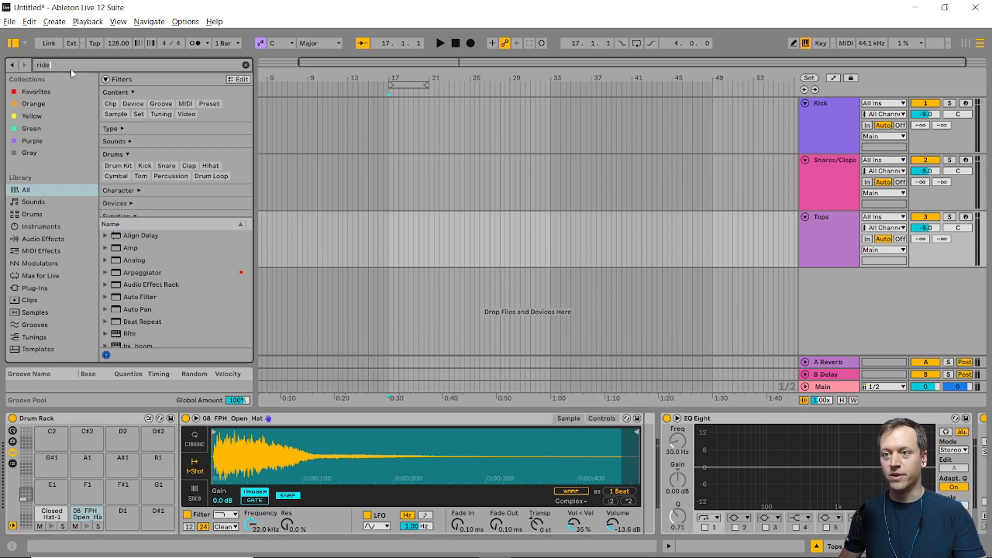
pyautogui.click(161, 262)
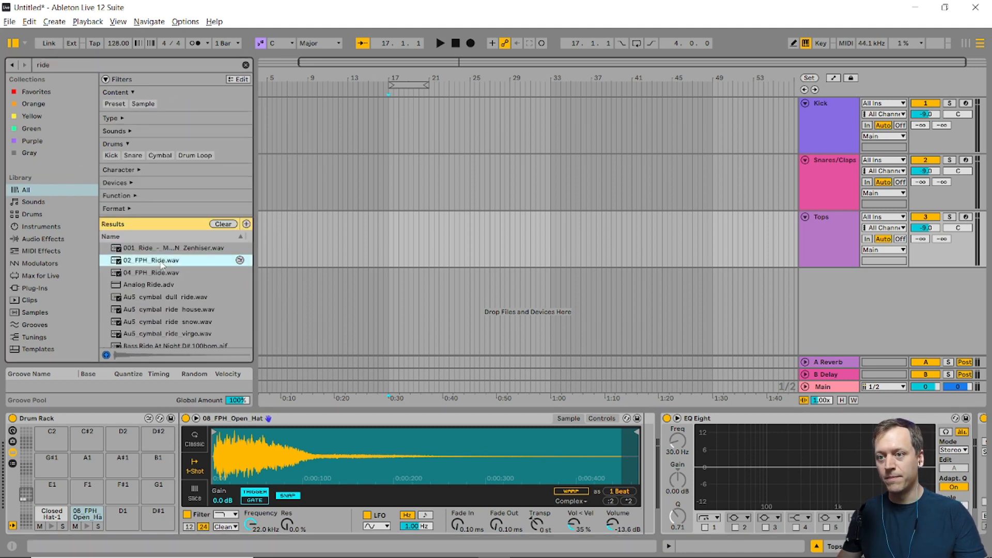
pyautogui.moveTo(166, 264); pyautogui.dragTo(123, 513)
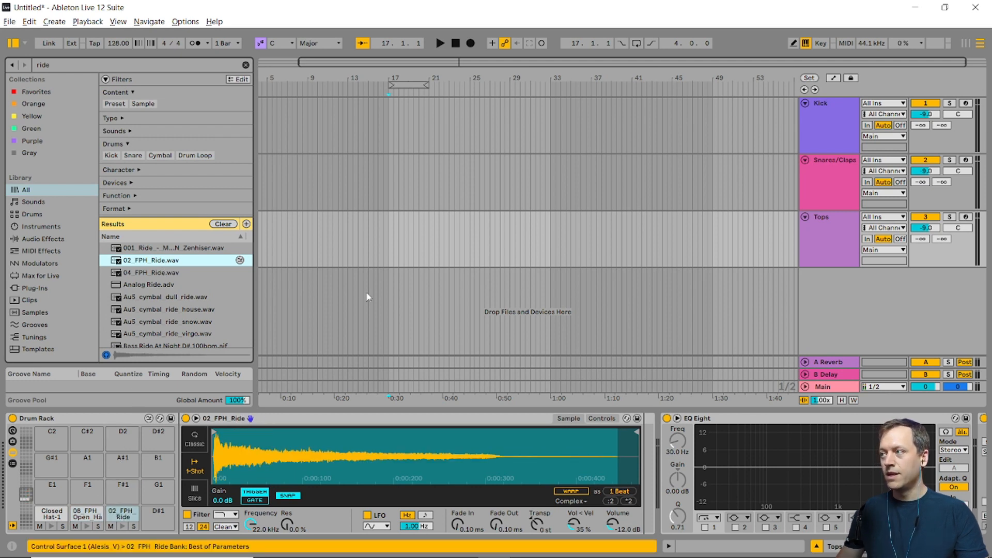
# Insert a fourth MIDI track below Tops and name it Toms/Percussion
pyautogui.click(837, 243)
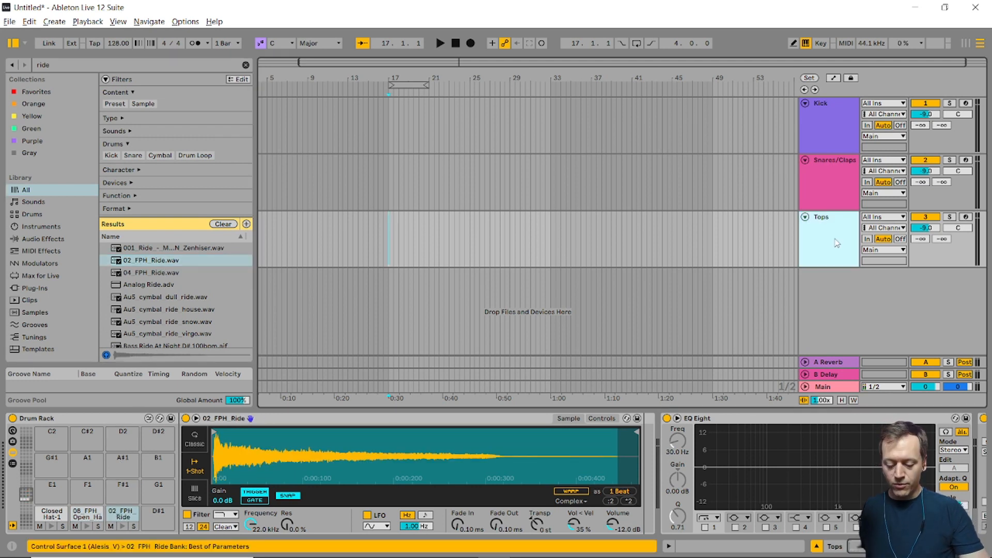
pyautogui.hotkey('ctrl', 'shift', 't')
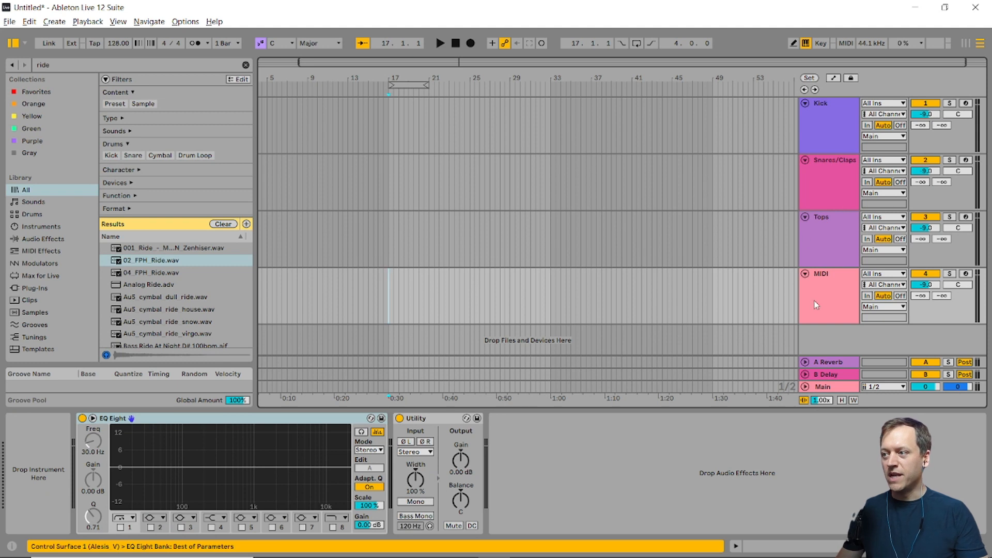
pyautogui.click(825, 286)
pyautogui.hotkey('ctrl', 'r')
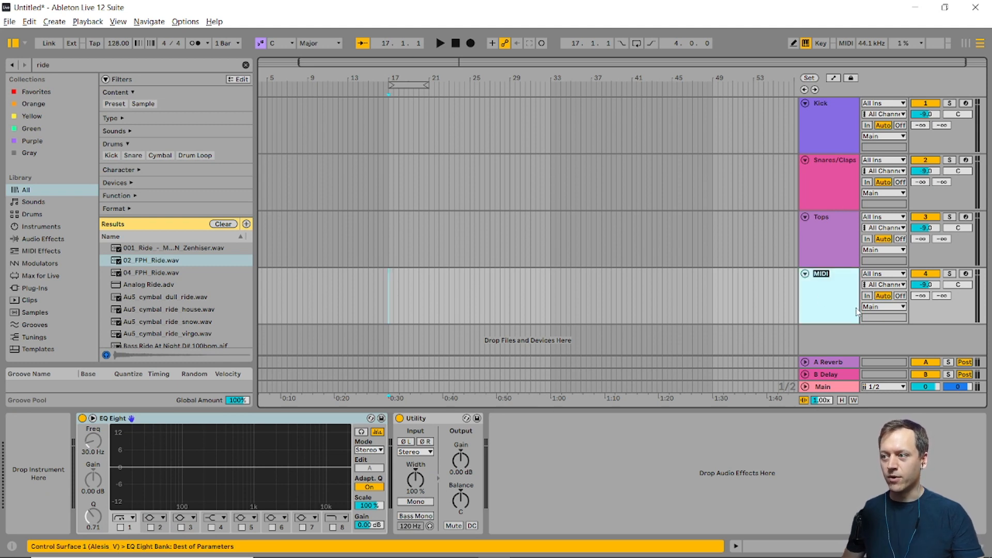
pyautogui.write('Toms/Percussi')
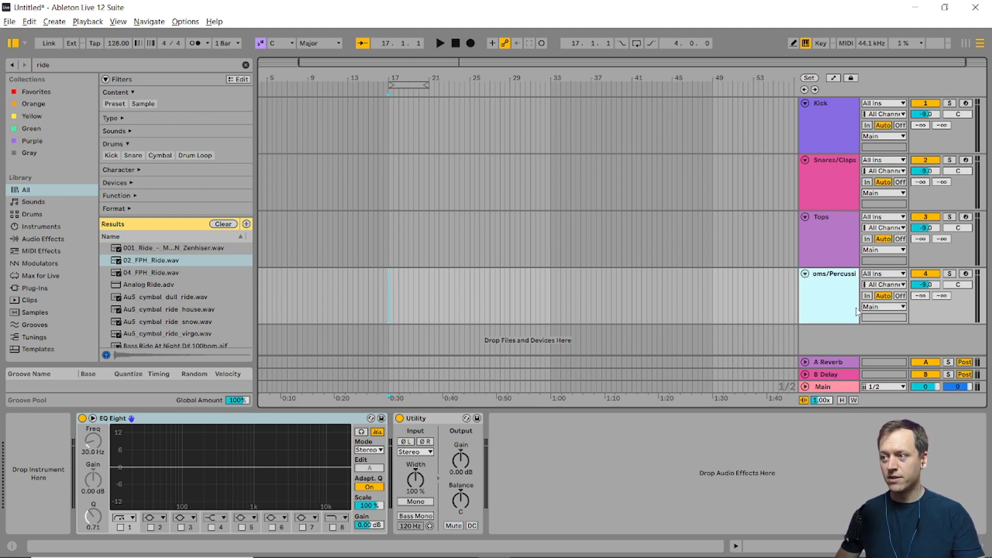
pyautogui.press('Return')
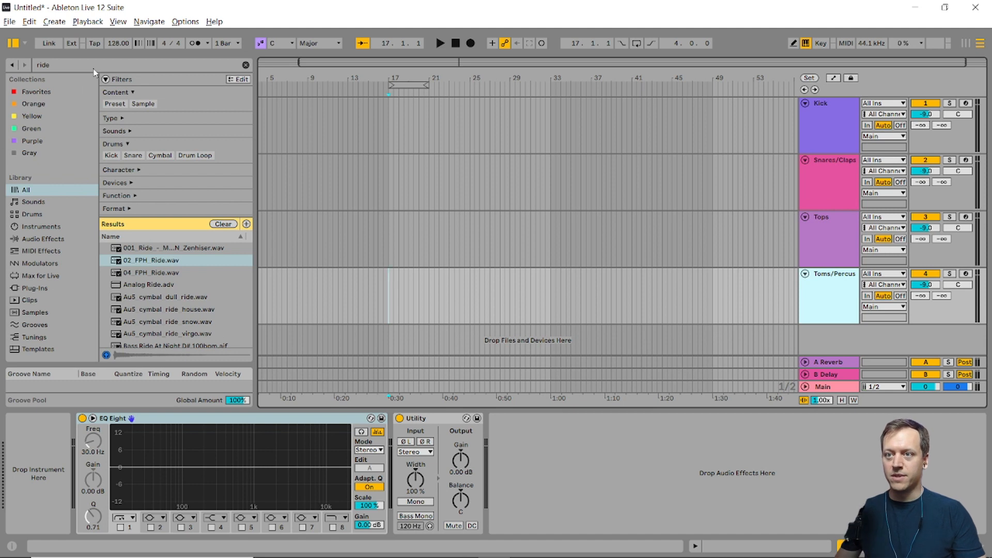
# Search for tom samples, load 001_Tom - 80SCYBERPUNK Zenhiser onto the Toms/Percussion track, and group its Simpler into a Drum Rack
pyautogui.hotkey('ctrl', 'f')
pyautogui.write('tom')
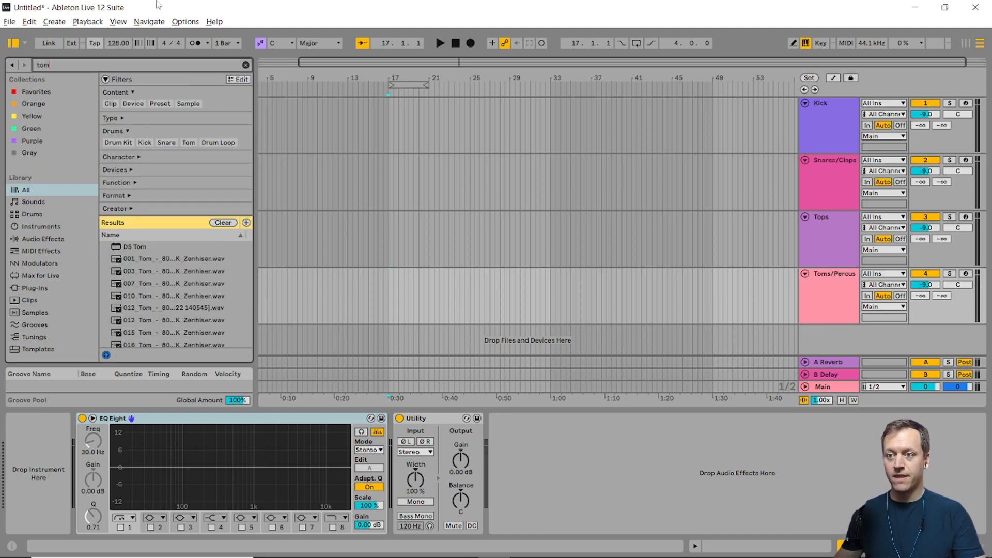
pyautogui.press('Down')
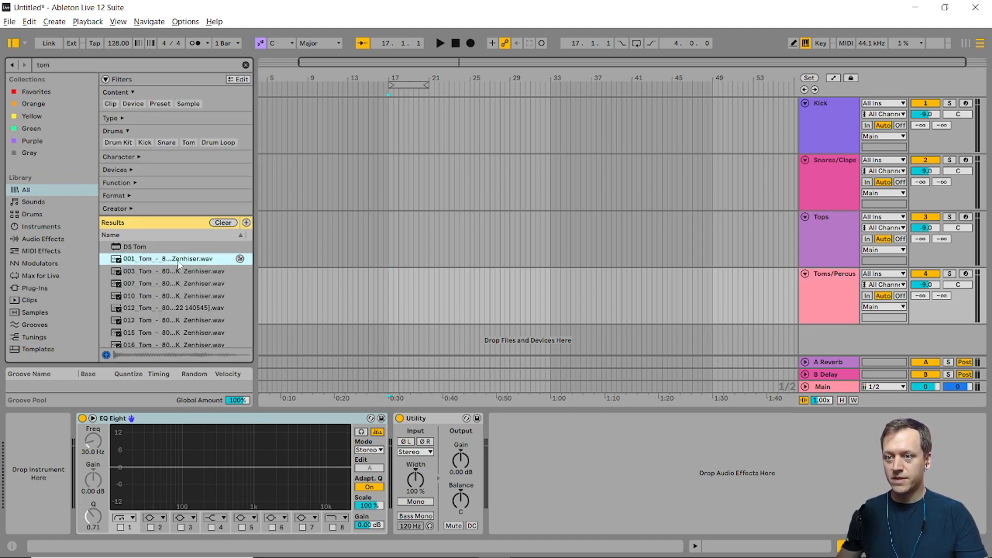
pyautogui.moveTo(169, 328); pyautogui.dragTo(53, 488)
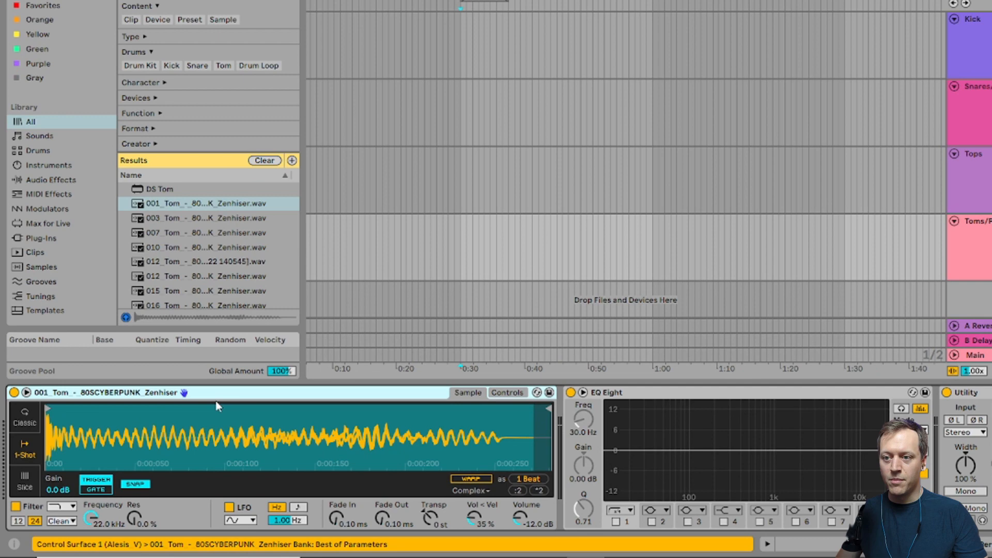
pyautogui.rightClick(171, 421)
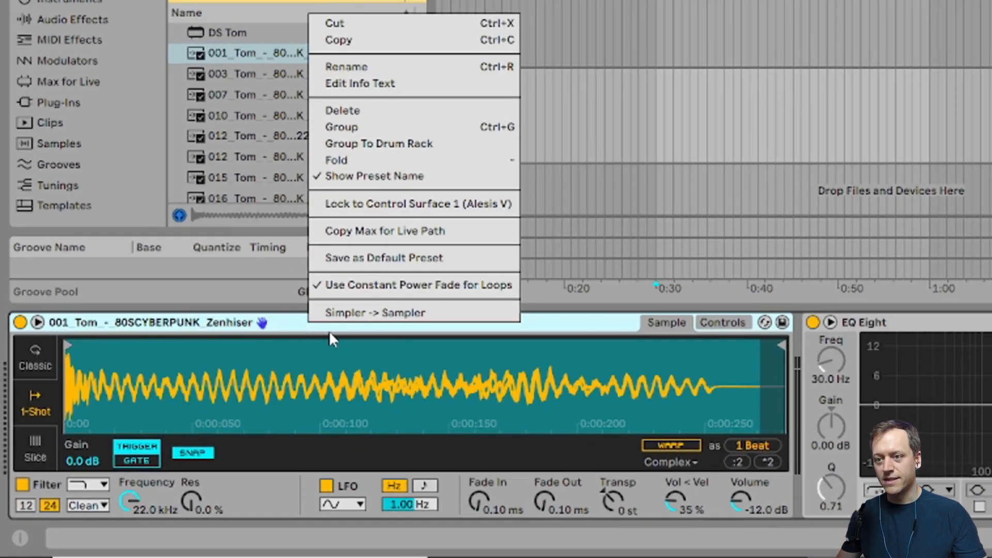
pyautogui.click(364, 143)
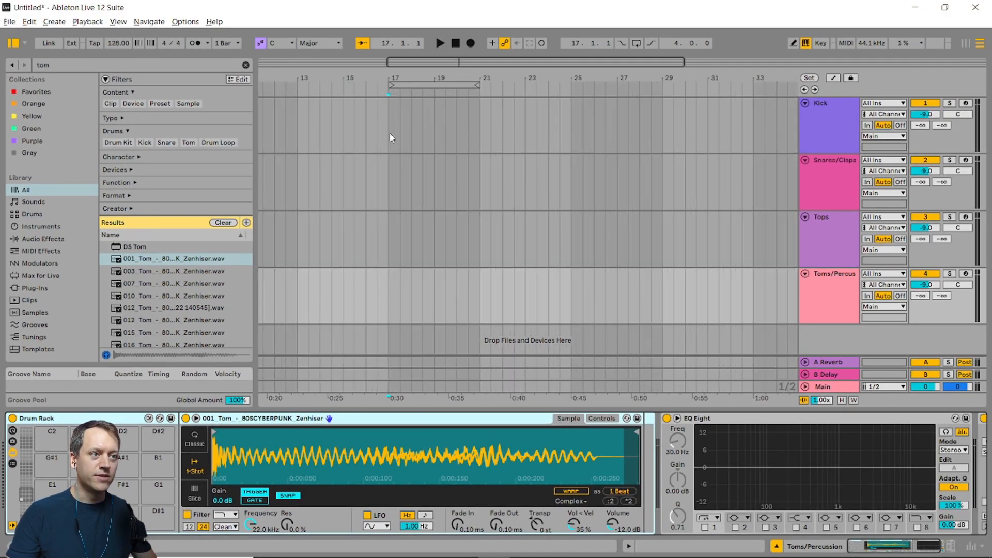
# Create an empty one-bar MIDI clip at bar 17 on the Kick track and enlarge the note editor
pyautogui.scroll(3, 390, 136)
pyautogui.moveTo(388, 126); pyautogui.dragTo(431, 134)
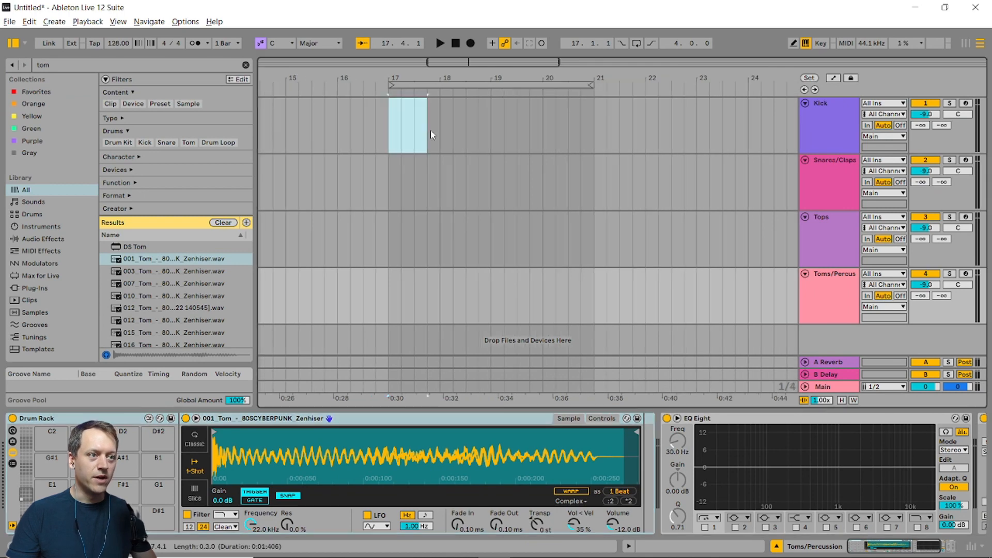
pyautogui.hotkey('ctrl', 'shift', 'm')
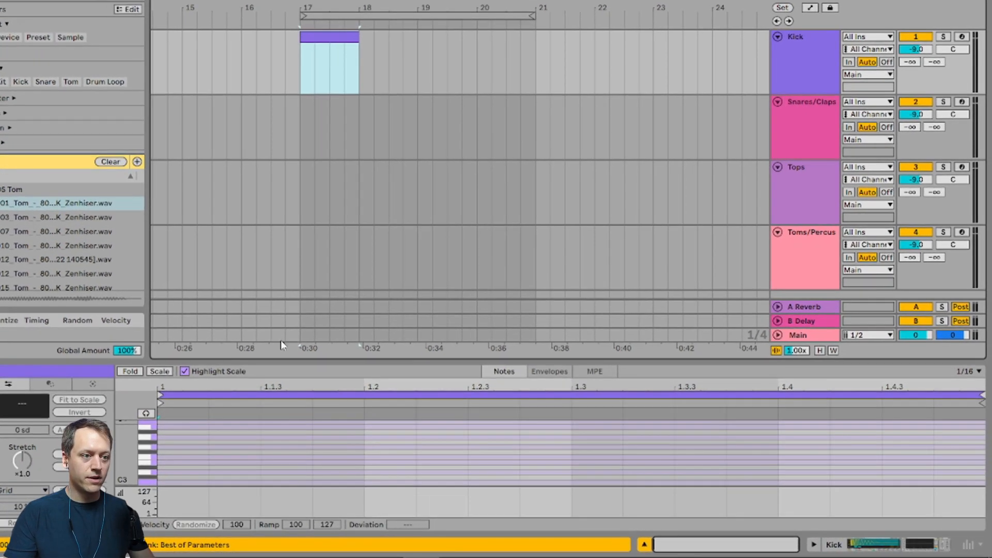
pyautogui.moveTo(361, 361); pyautogui.dragTo(372, 335)
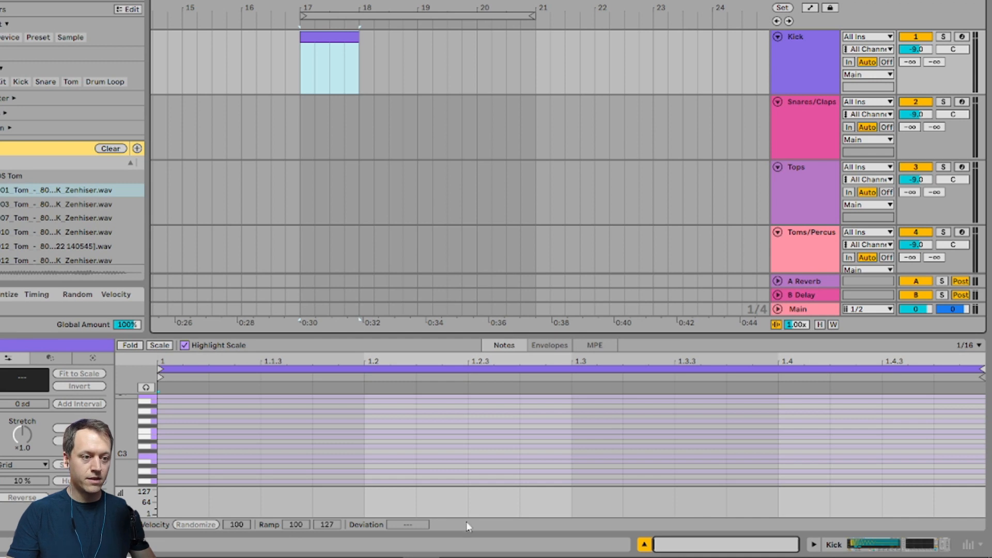
# Set the Kick clip's grid to 1/4 and fill all four beats with quarter-note C3 notes
pyautogui.click(376, 440)
pyautogui.hotkey('ctrl', '2')
pyautogui.hotkey('ctrl', '2')
pyautogui.press('b')
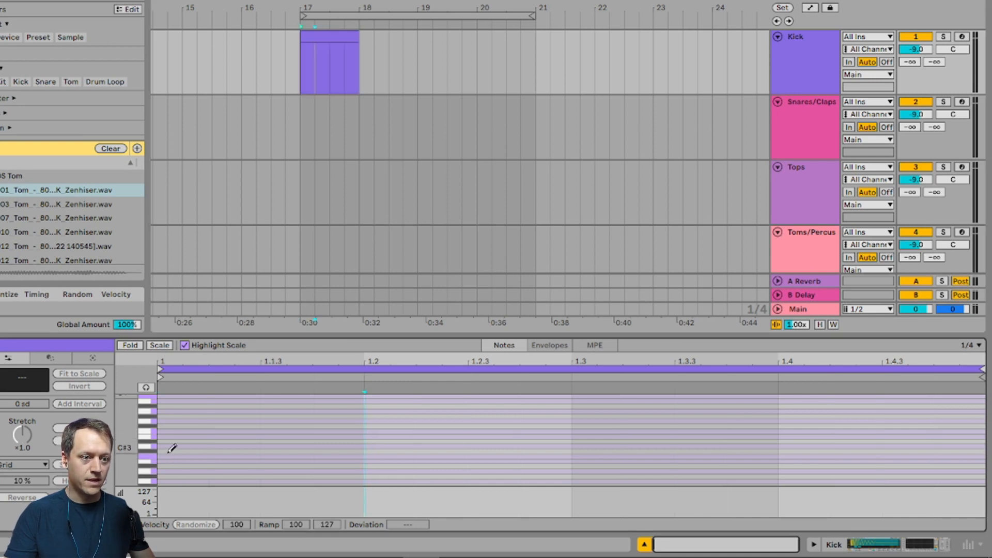
pyautogui.click(174, 457)
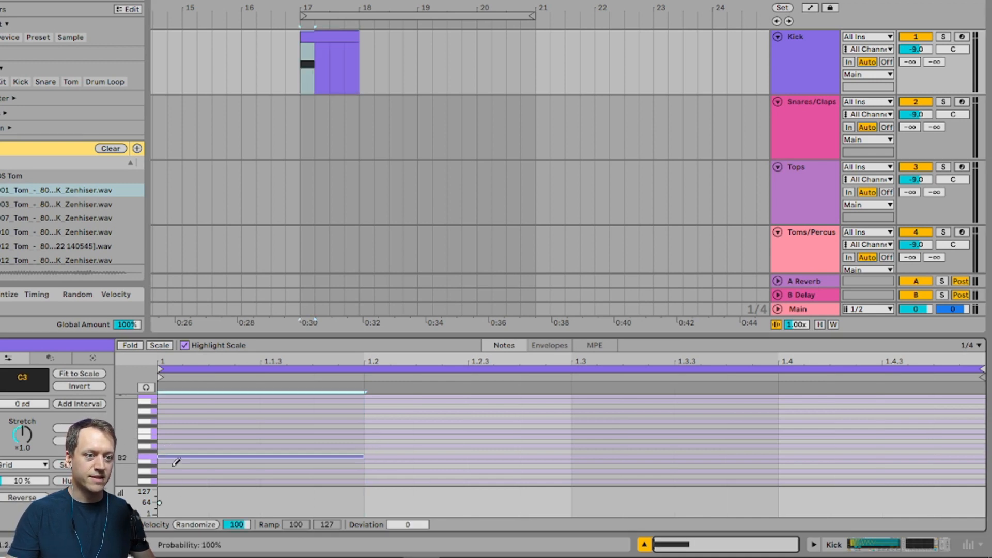
pyautogui.hotkey('ctrl', 'd')
pyautogui.hotkey('ctrl', 'd')
pyautogui.hotkey('ctrl', 'd')
# Raise the velocity of all four kick notes to 127
pyautogui.press('b')
pyautogui.click(377, 504)
pyautogui.hotkey('ctrl', 'a')
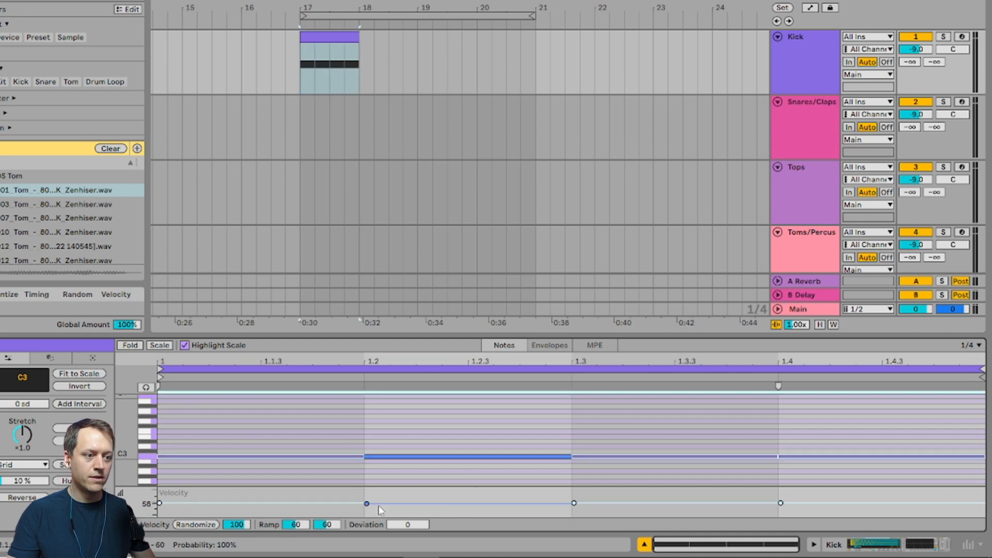
pyautogui.click(578, 116)
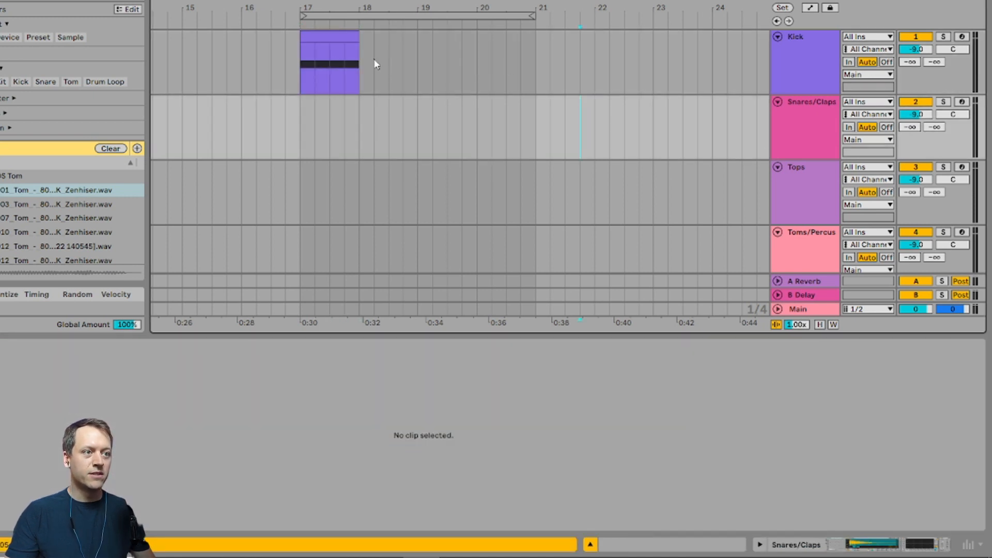
pyautogui.click(323, 36)
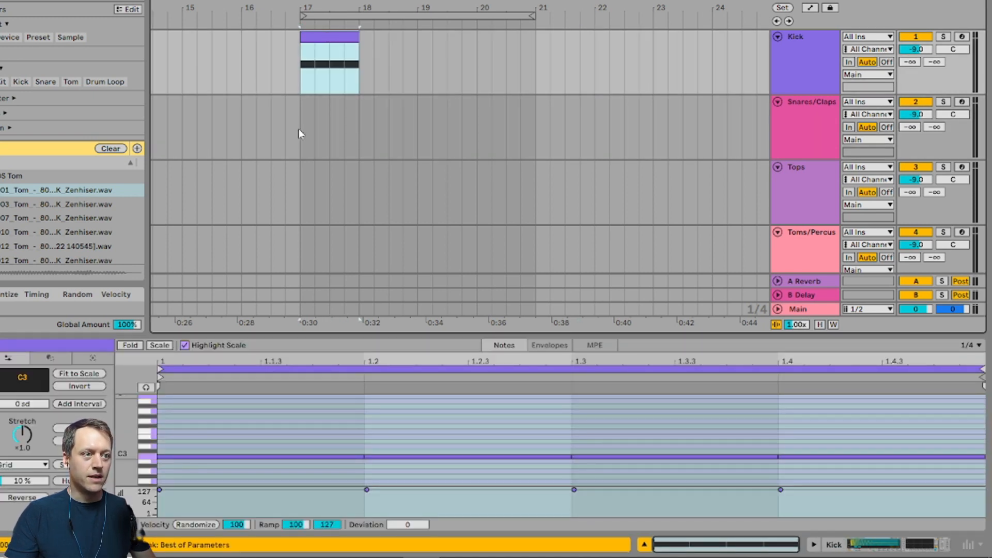
# Create an empty one-bar MIDI clip at bar 17 on the Snares/Claps track
pyautogui.moveTo(298, 134); pyautogui.dragTo(371, 126)
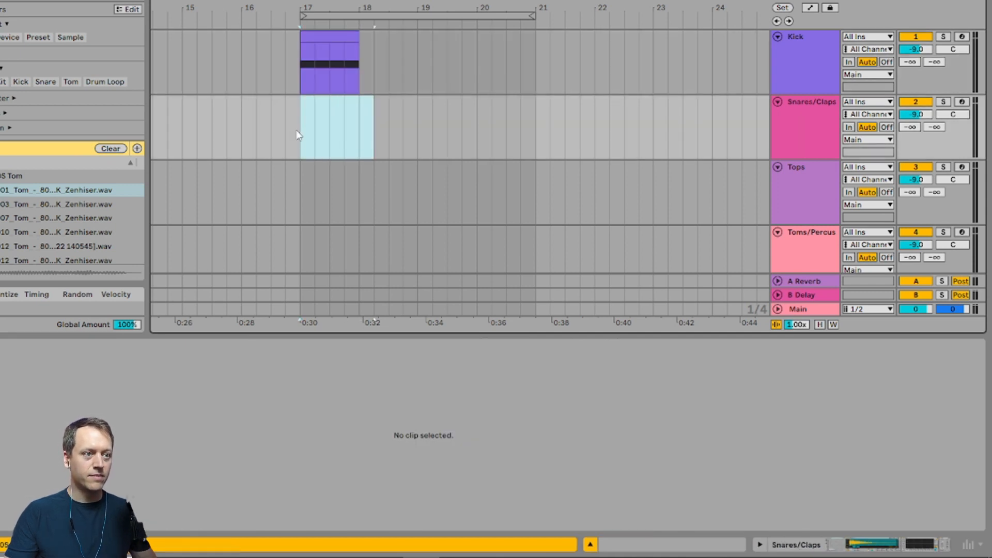
pyautogui.moveTo(298, 136); pyautogui.dragTo(353, 121)
pyautogui.hotkey('ctrl', 'shift', 'm')
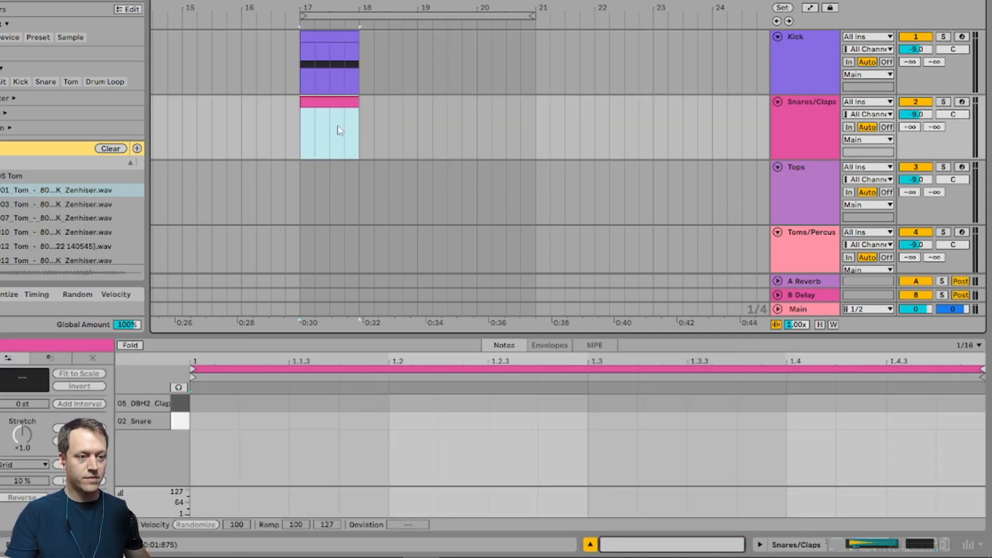
# Add quarter-note 02_Snare hits on beats 2 and 4 of the clip at velocity 127
pyautogui.click(411, 419)
pyautogui.click(809, 419)
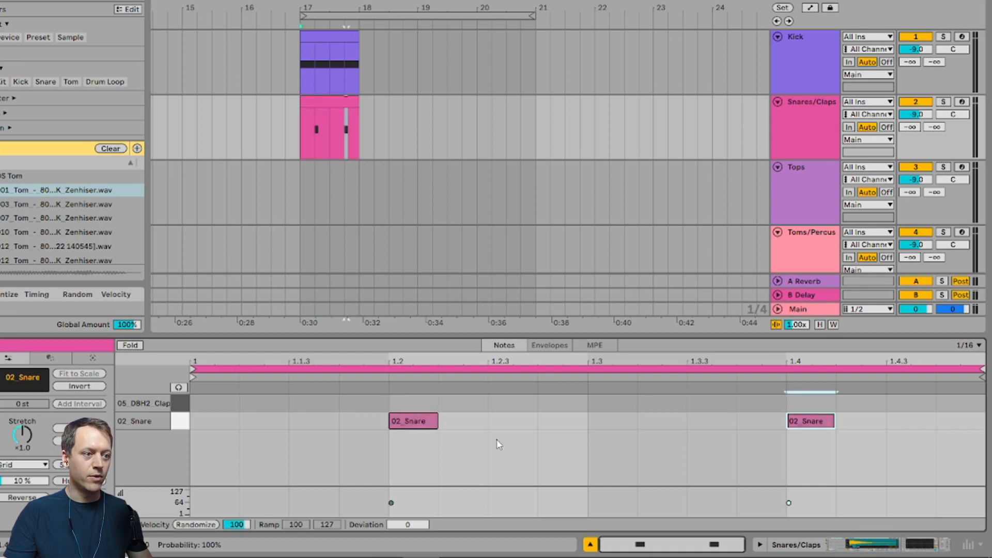
pyautogui.click(437, 421)
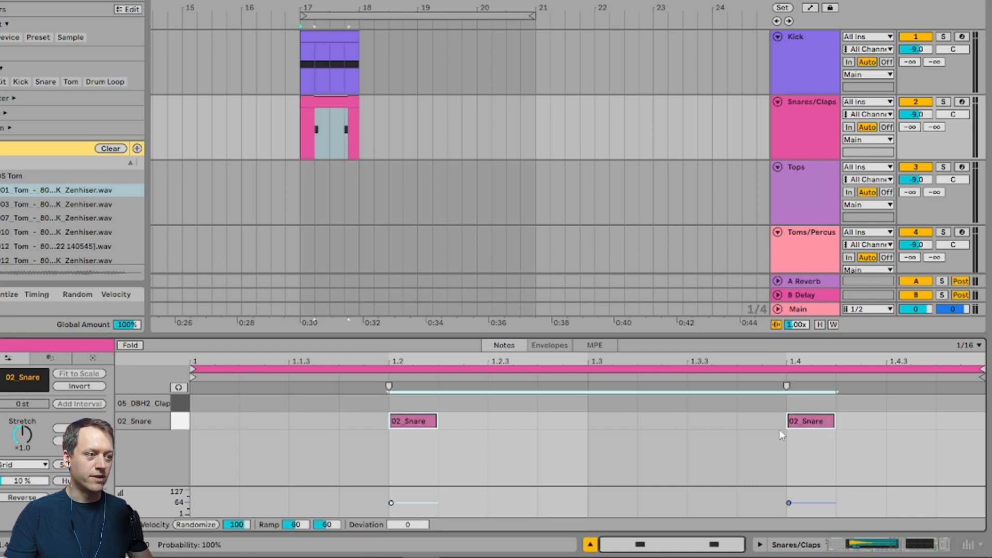
pyautogui.moveTo(437, 421); pyautogui.dragTo(583, 421)
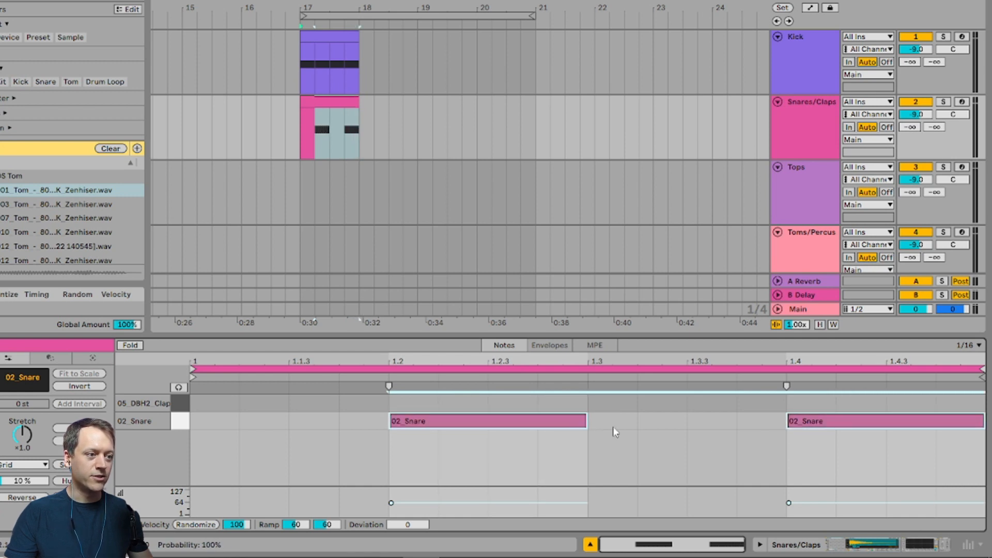
pyautogui.moveTo(417, 504); pyautogui.dragTo(418, 489)
pyautogui.click(659, 450)
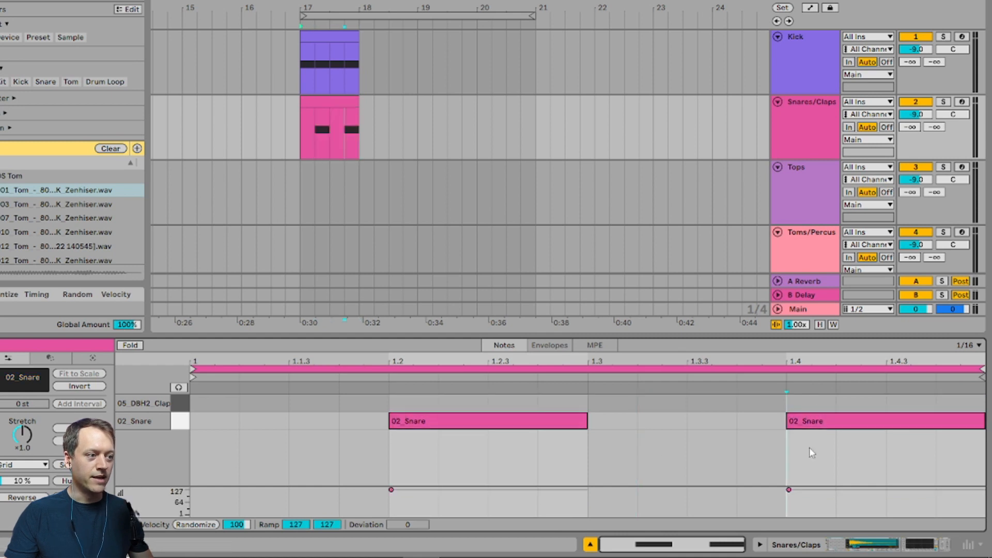
# Layer a copy of the beat 4 snare note onto the 05_DBH2_Clap row, keeping the snare underneath
pyautogui.moveTo(809, 447); pyautogui.dragTo(798, 400)
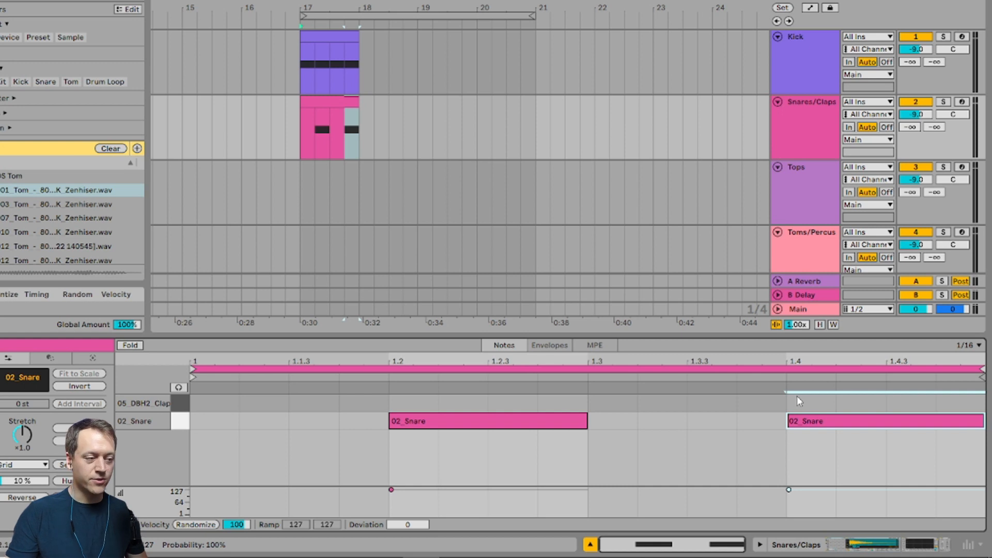
pyautogui.press('Up')
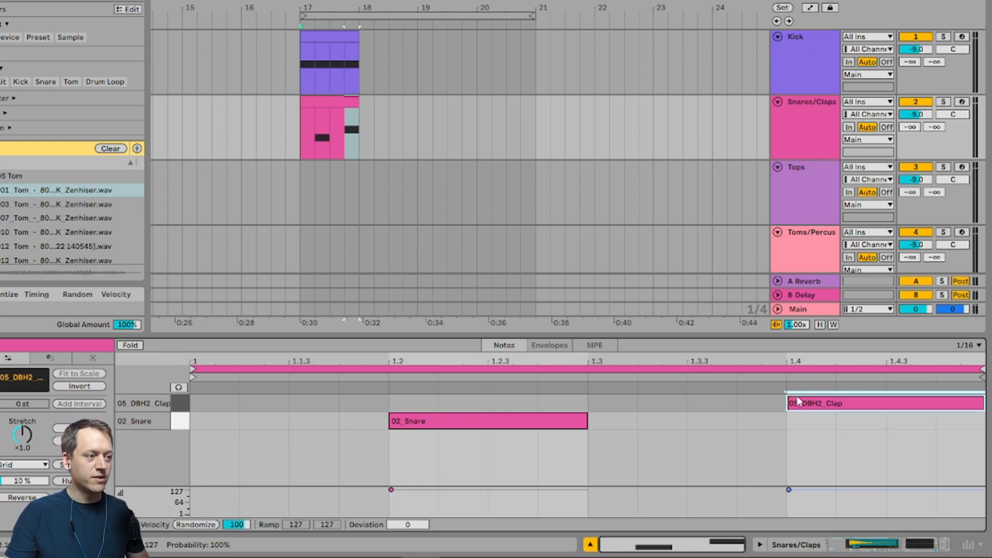
pyautogui.hotkey('ctrl', 'v')
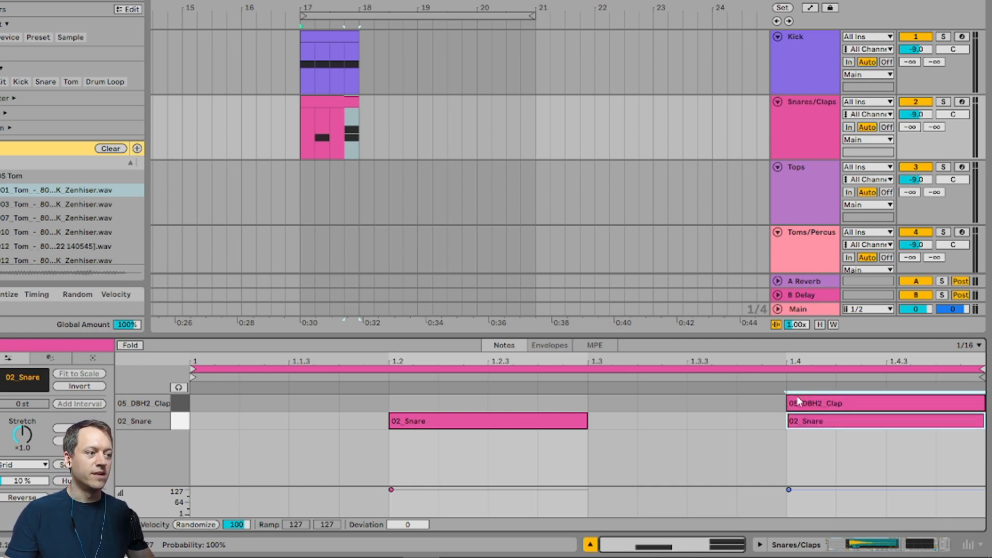
pyautogui.click(813, 448)
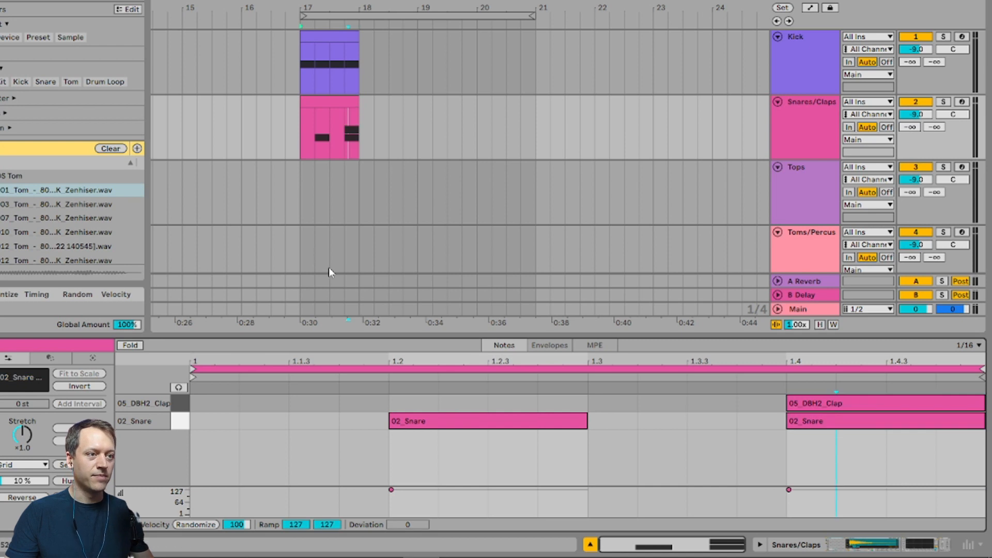
# Create a one-bar Tops clip at bar 17 and place Closed Hat-1 notes on every sixteenth except each beat's third
pyautogui.moveTo(302, 190); pyautogui.dragTo(359, 190)
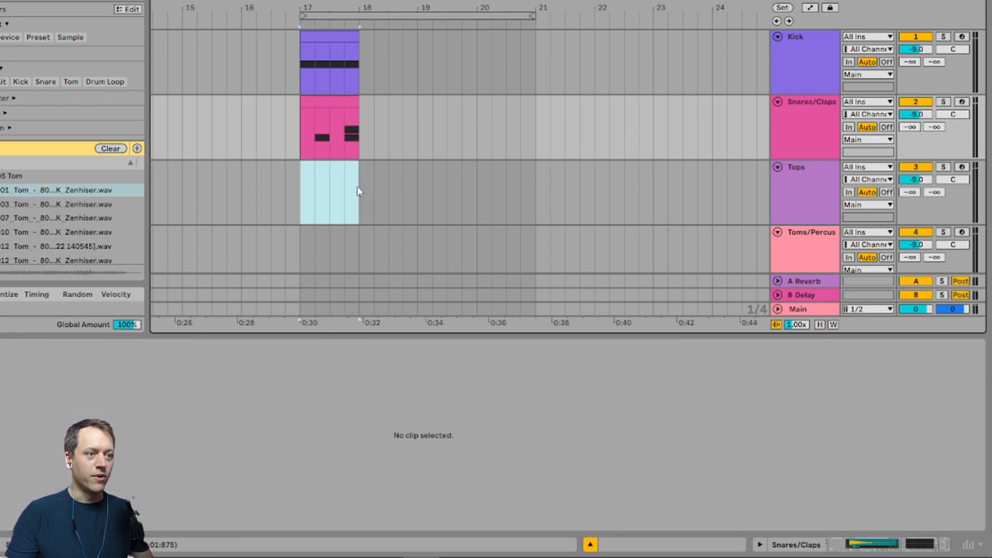
pyautogui.hotkey('ctrl', 'shift', 'm')
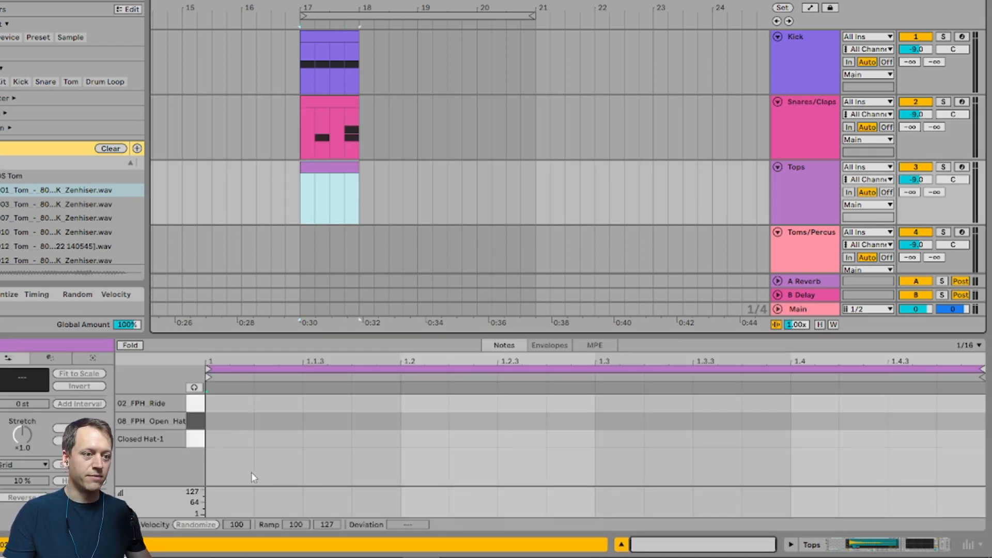
pyautogui.click(244, 436)
pyautogui.click(277, 438)
pyautogui.click(374, 437)
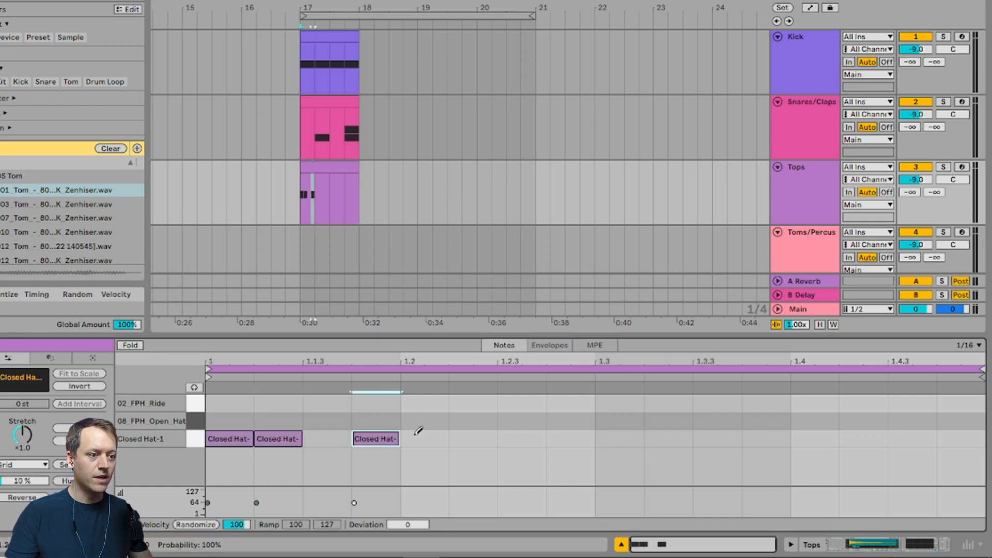
pyautogui.click(424, 437)
pyautogui.click(472, 437)
pyautogui.click(568, 437)
pyautogui.click(619, 437)
pyautogui.click(669, 437)
pyautogui.click(764, 437)
pyautogui.click(812, 437)
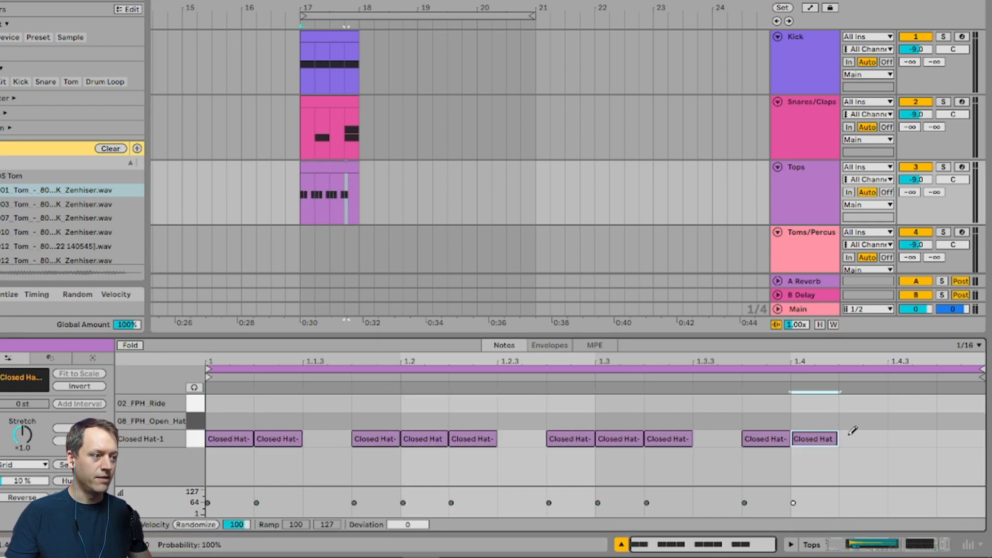
pyautogui.click(863, 437)
pyautogui.click(961, 437)
# Place 08_FPH_Open_Hat notes on the third sixteenth of all four beats
pyautogui.click(327, 421)
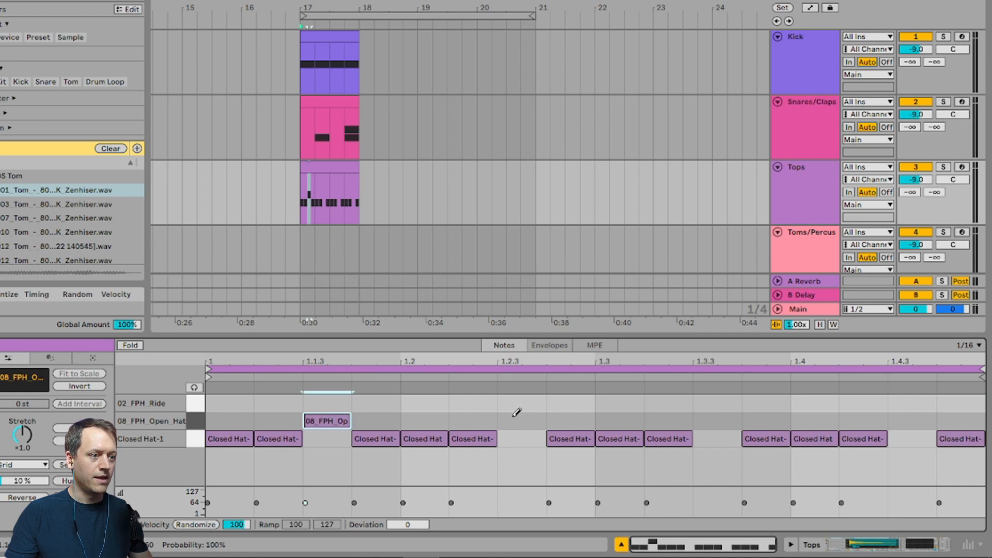
pyautogui.click(522, 421)
pyautogui.click(717, 421)
pyautogui.click(909, 419)
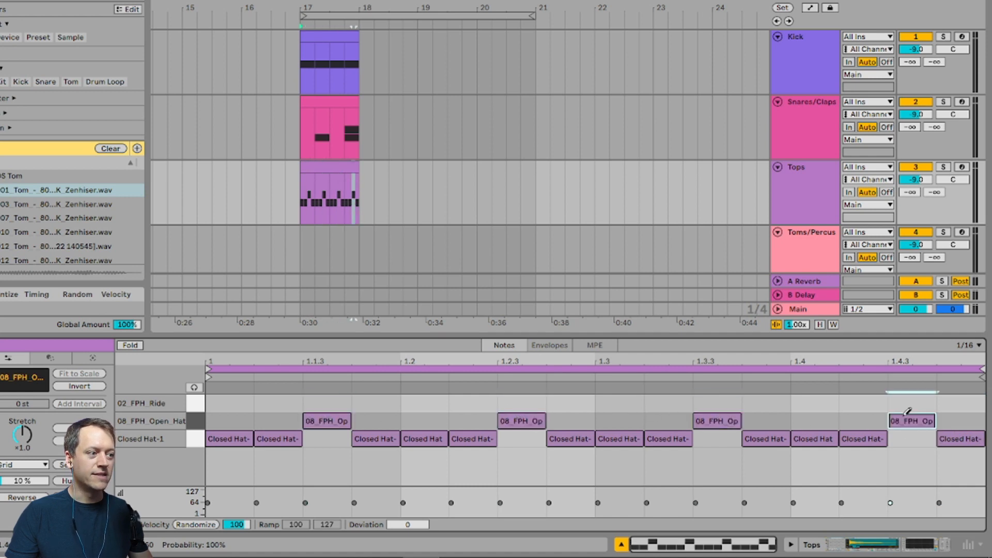
# Place 02_FPH_Ride notes at 1, 1.2, 1.3 and 1.4.2, and raise all Tops note velocities to 127
pyautogui.click(221, 401)
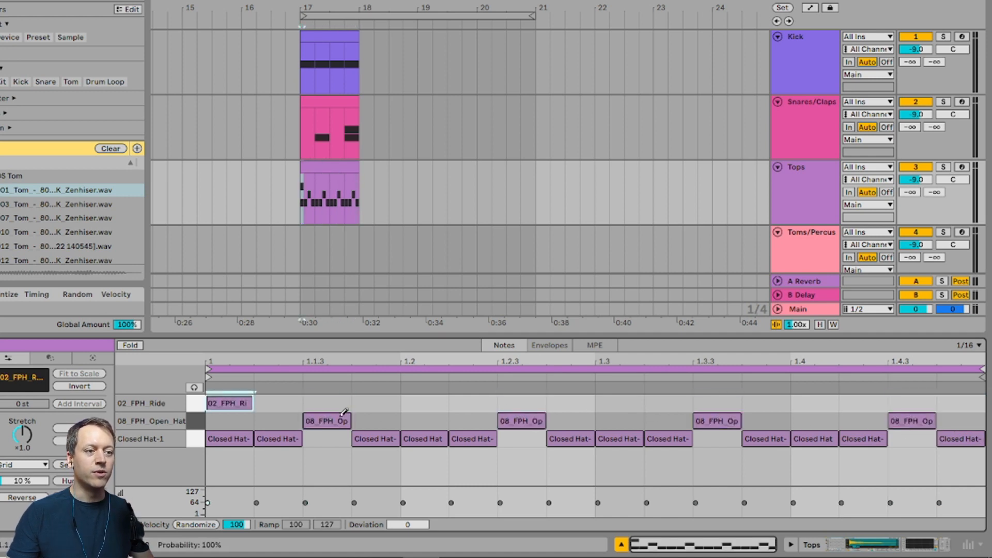
pyautogui.click(425, 402)
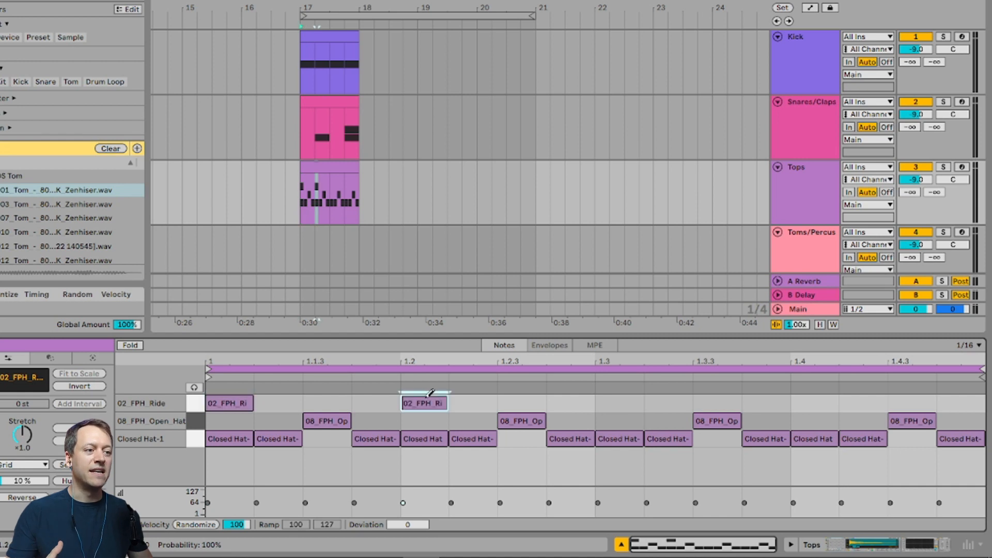
pyautogui.click(614, 402)
pyautogui.click(860, 402)
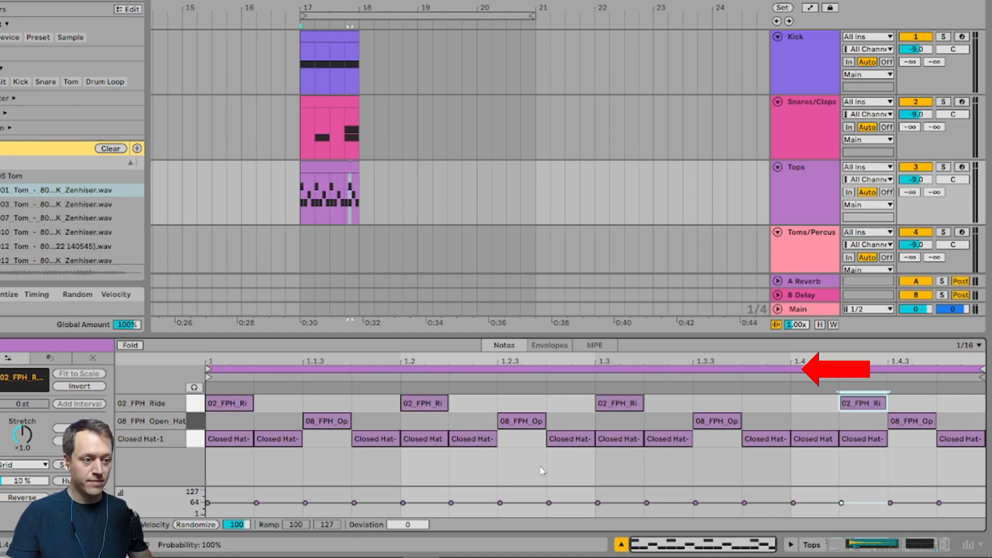
pyautogui.hotkey('ctrl', 'a')
pyautogui.moveTo(451, 503); pyautogui.dragTo(449, 489)
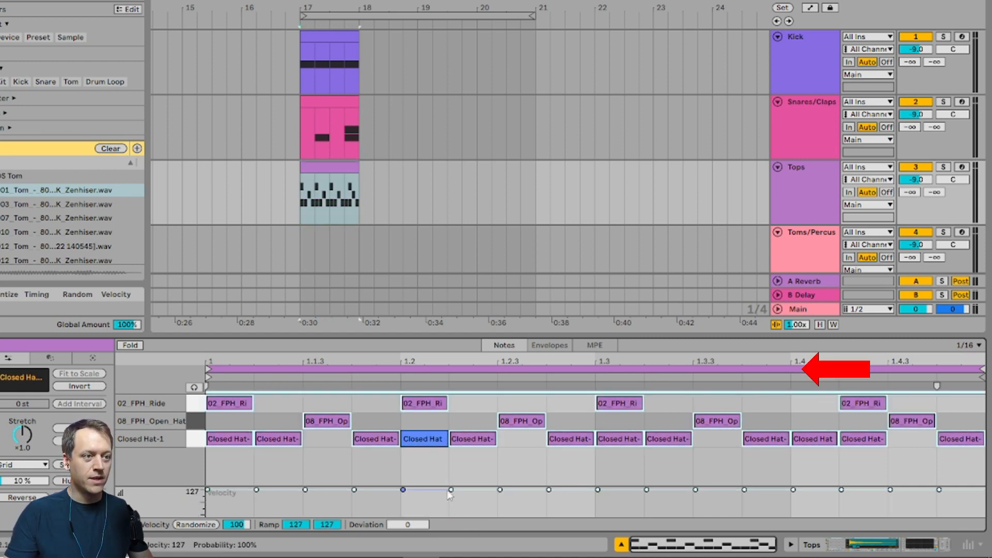
# Create an empty one-bar MIDI clip at bar 17 on the Toms/Percussion track
pyautogui.click(333, 245)
pyautogui.scroll(-1, 292, 249)
pyautogui.moveTo(301, 219); pyautogui.dragTo(354, 224)
pyautogui.hotkey('ctrl', 'shift', 'm')
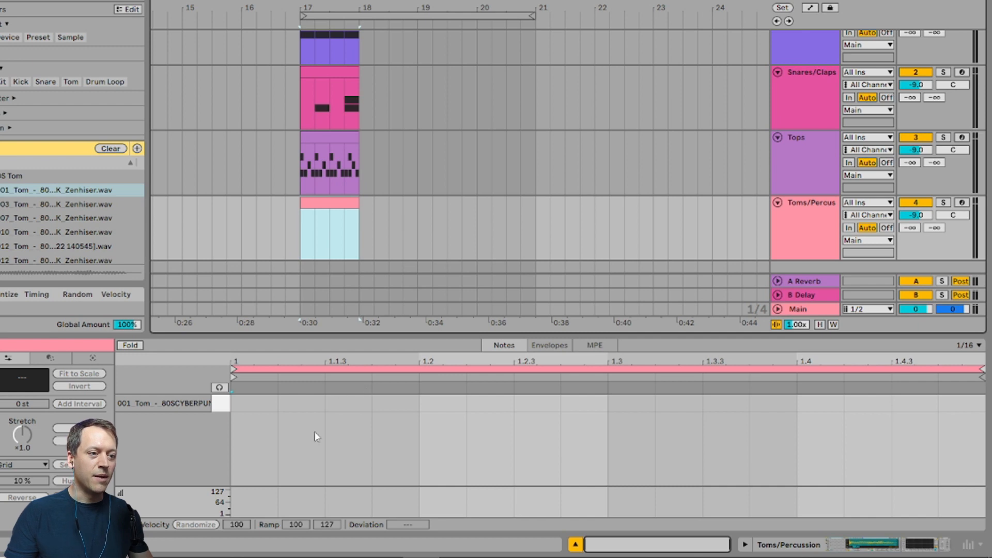
# Place tom notes at 1.1.4 and 1.2.3, and duplicate that half bar into the second half of the clip
pyautogui.click(399, 401)
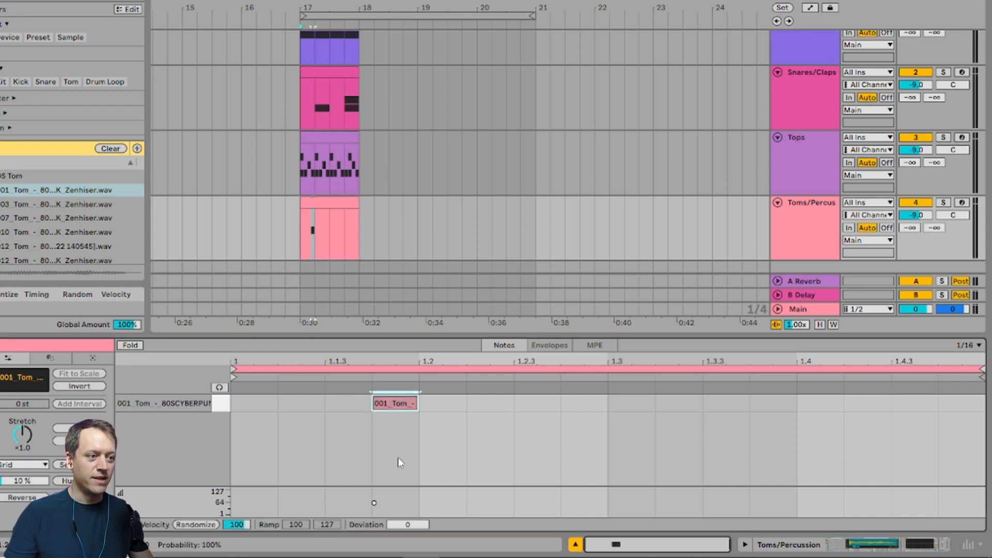
pyautogui.click(540, 401)
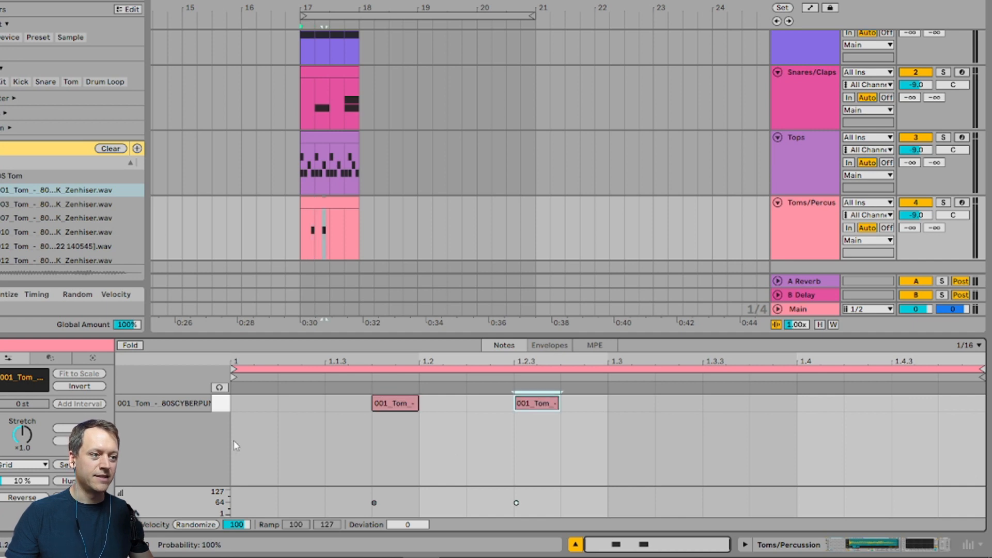
pyautogui.moveTo(606, 444); pyautogui.dragTo(393, 395)
pyautogui.hotkey('ctrl', 'd')
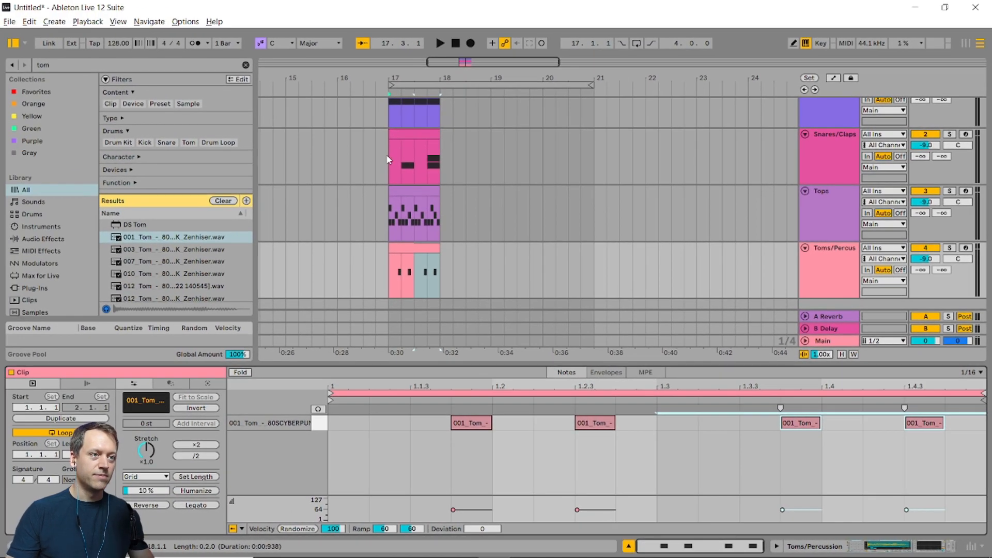
# Play the beat from bar 17 and raise the Toms/Percussion track volume to -8.0 dB
pyautogui.click(388, 159)
pyautogui.press('space')
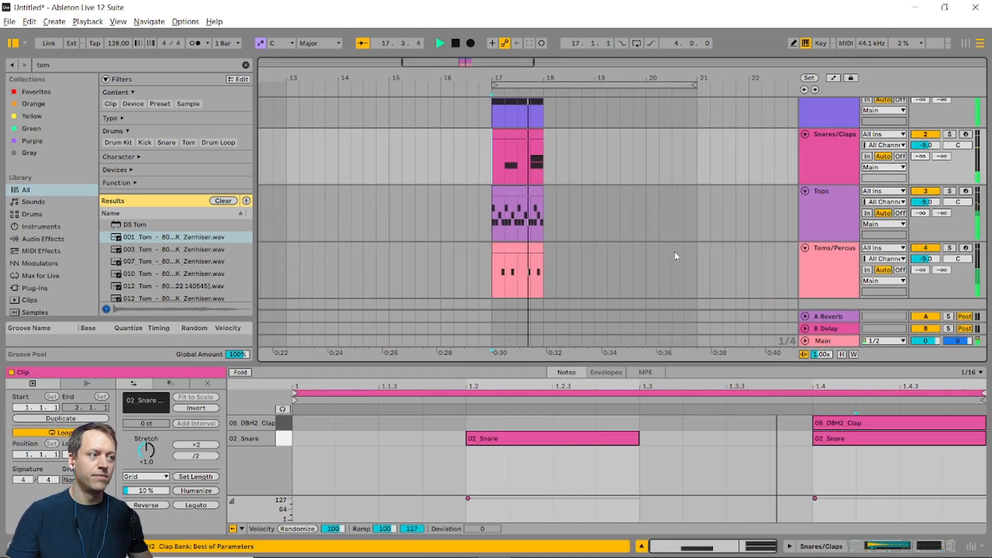
pyautogui.moveTo(928, 262); pyautogui.dragTo(927, 257)
pyautogui.press('space')
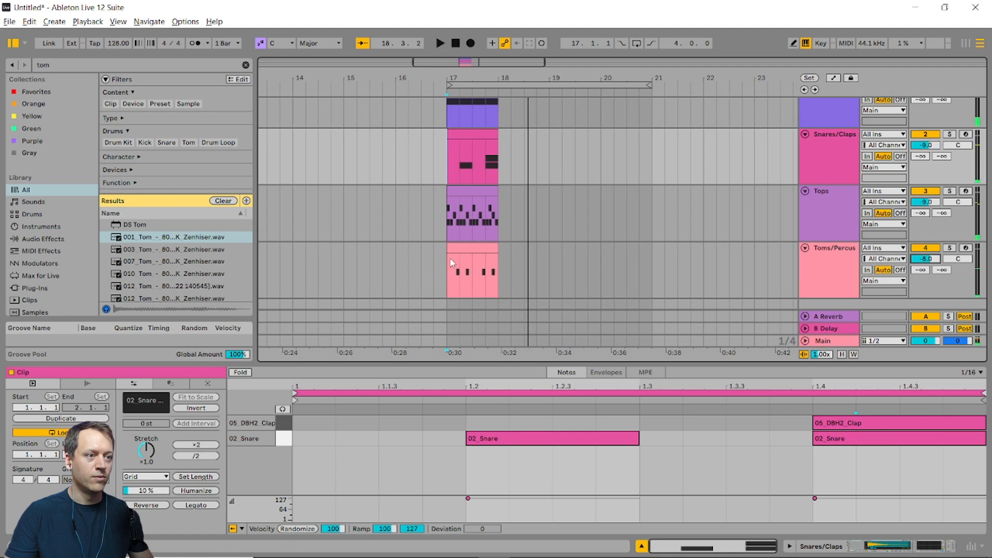
# Loop the one-bar section at bar 17 and play it while raising the Toms/Percussion volume to -7.1 dB
pyautogui.doubleClick(495, 261)
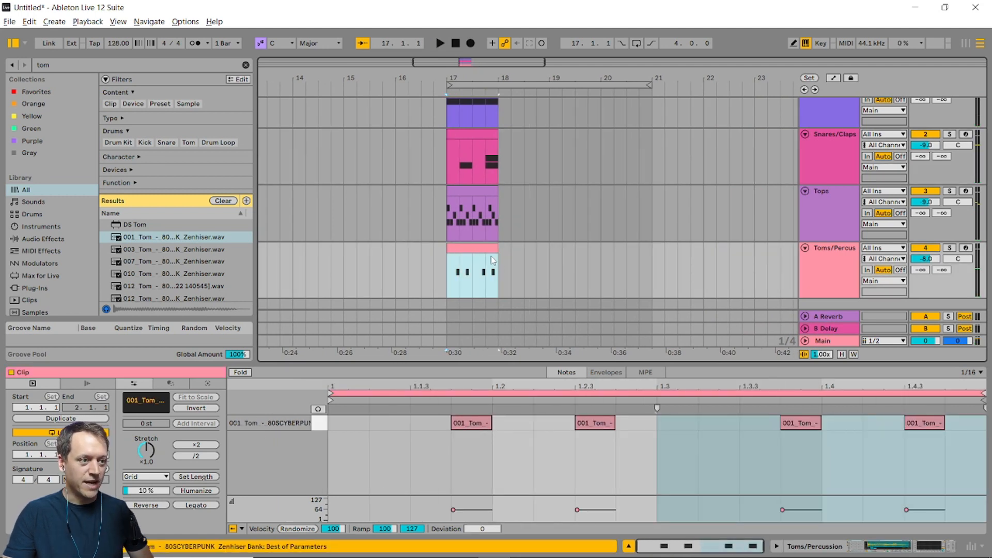
pyautogui.hotkey('ctrl', 'l')
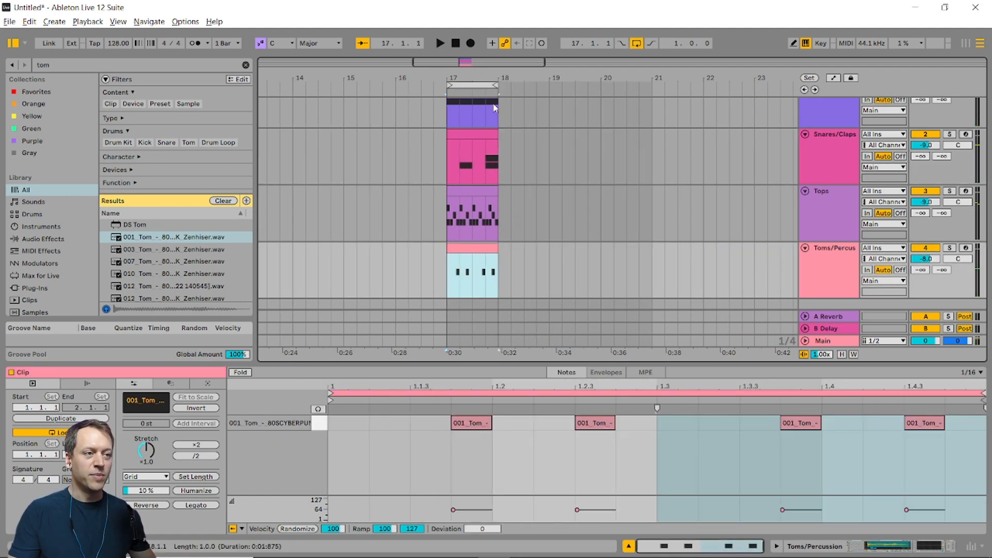
pyautogui.press('space')
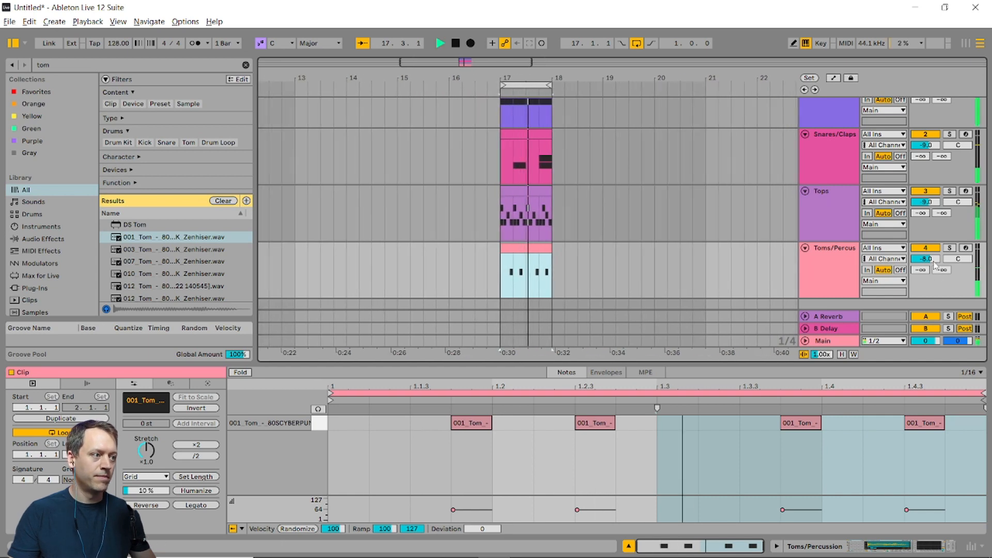
pyautogui.scroll(2, 915, 182)
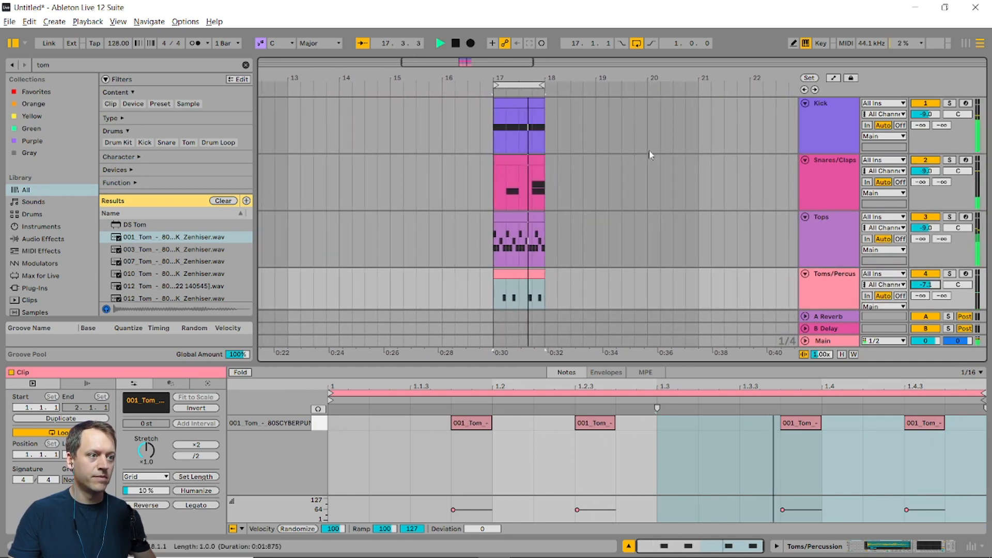
# Stop playback and insert a new audio track below Toms/Percussion
pyautogui.press('space')
pyautogui.keyDown('ctrl'); pyautogui.scroll(3, 476, 175); pyautogui.keyUp('ctrl')
pyautogui.scroll(-1, 483, 181)
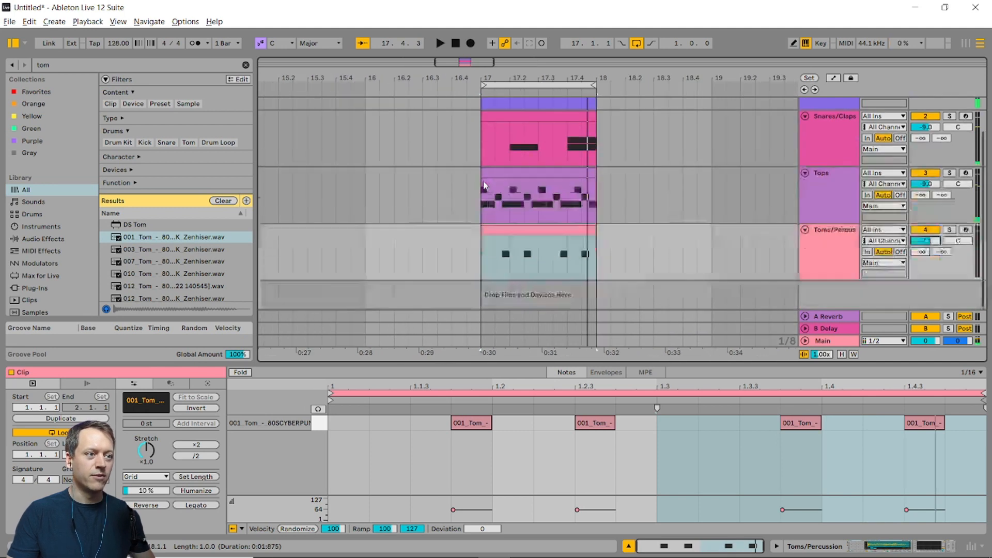
pyautogui.click(610, 274)
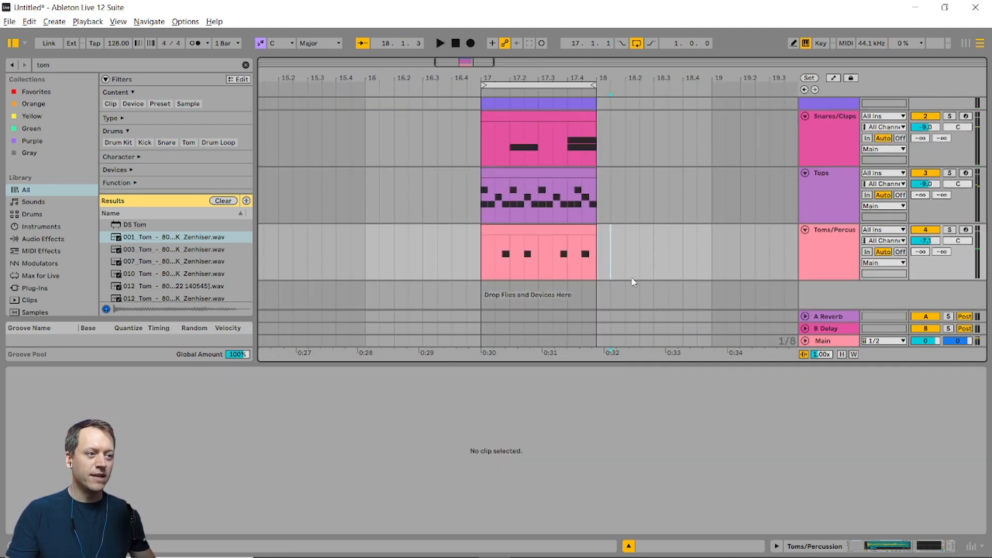
pyautogui.click(823, 292)
pyautogui.hotkey('ctrl', 't')
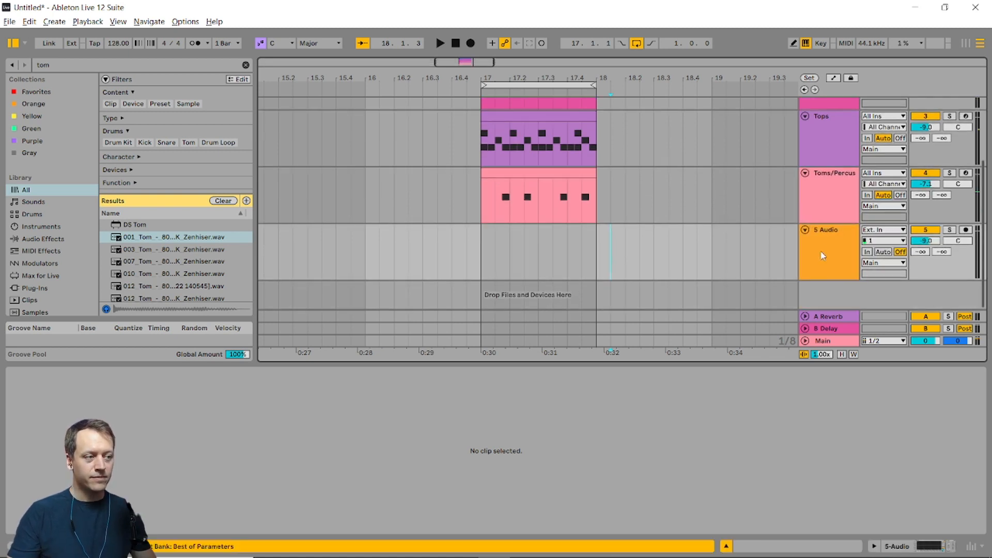
pyautogui.click(820, 250)
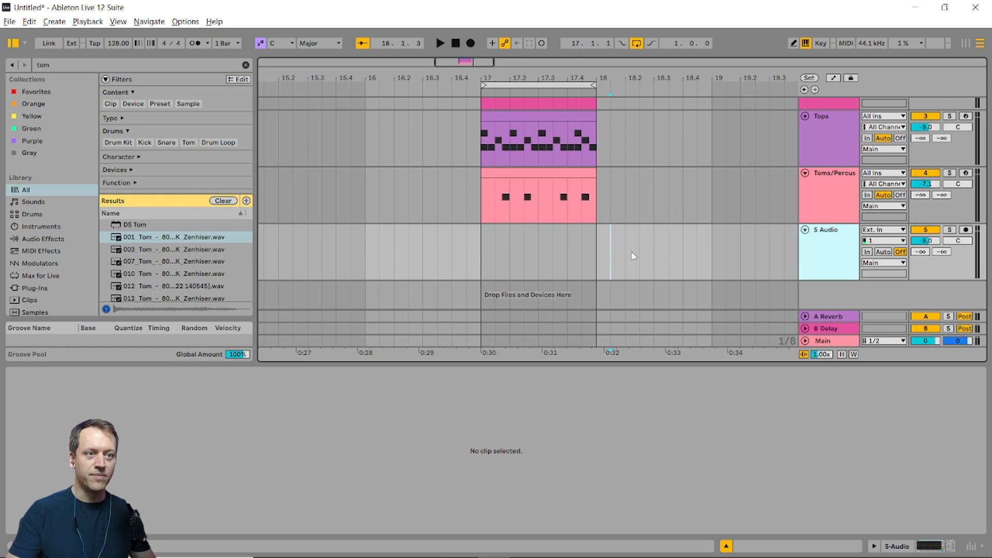
# Search the library for "snare" and audition several snare samples for a reverse effect
pyautogui.click(55, 64)
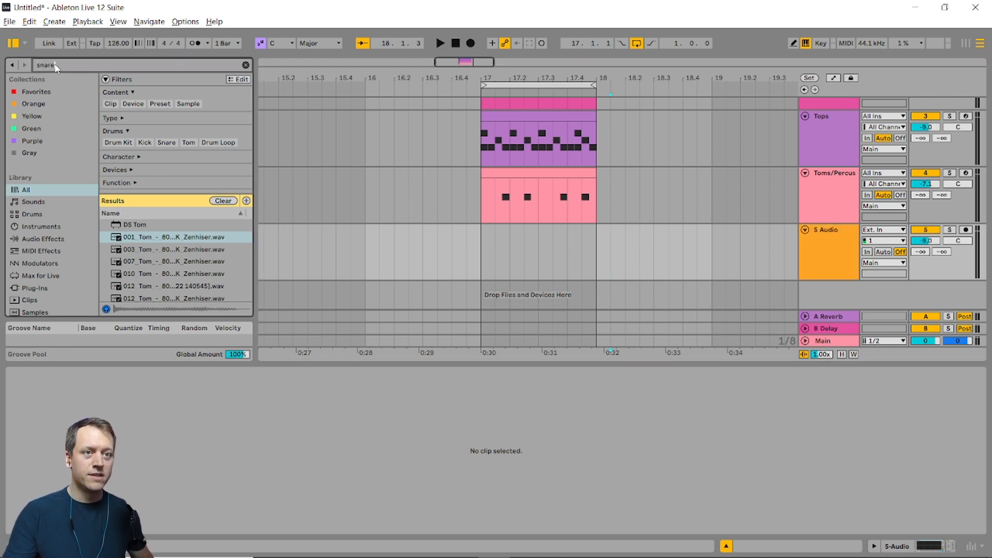
pyautogui.scroll(-10, 235, 281)
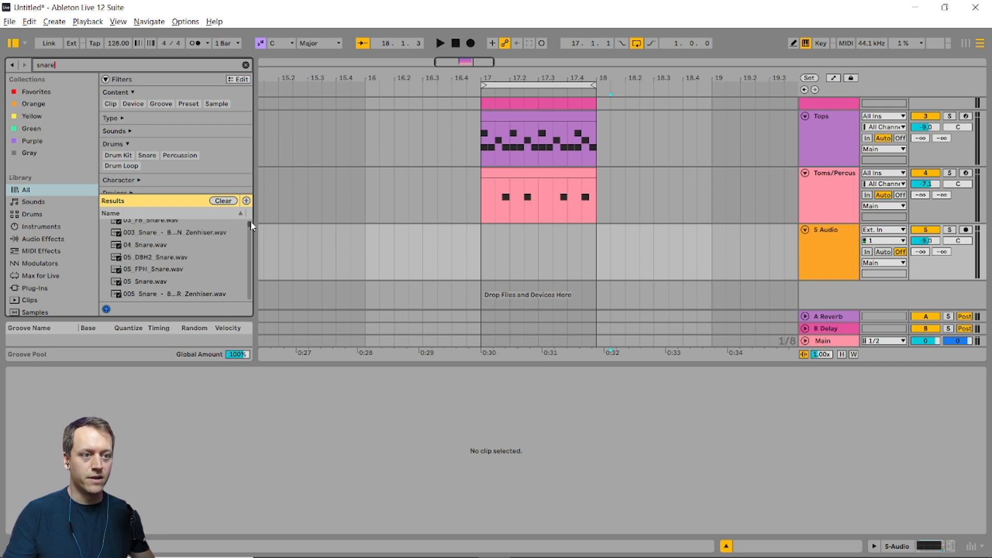
pyautogui.click(160, 239)
pyautogui.scroll(3, 172, 259)
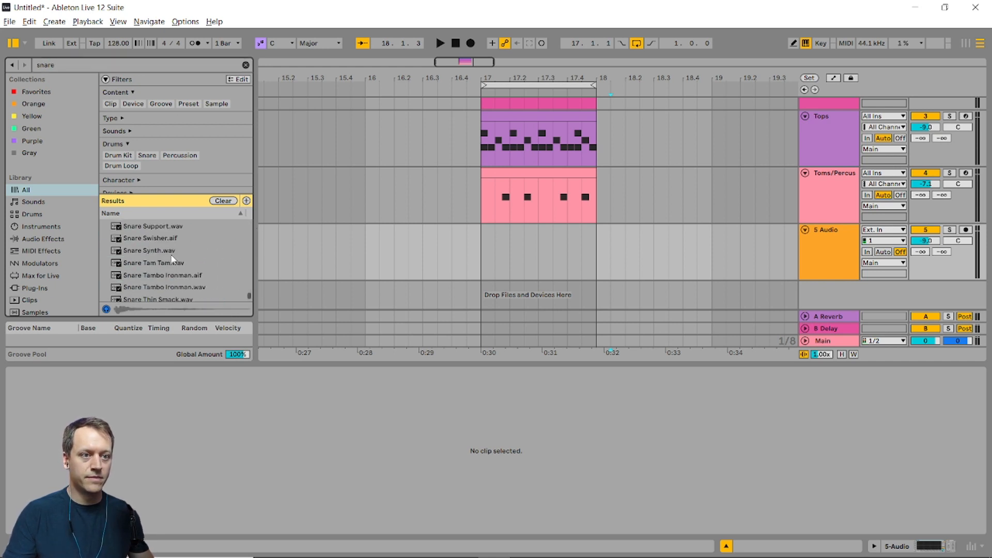
pyautogui.click(167, 228)
pyautogui.scroll(2, 161, 239)
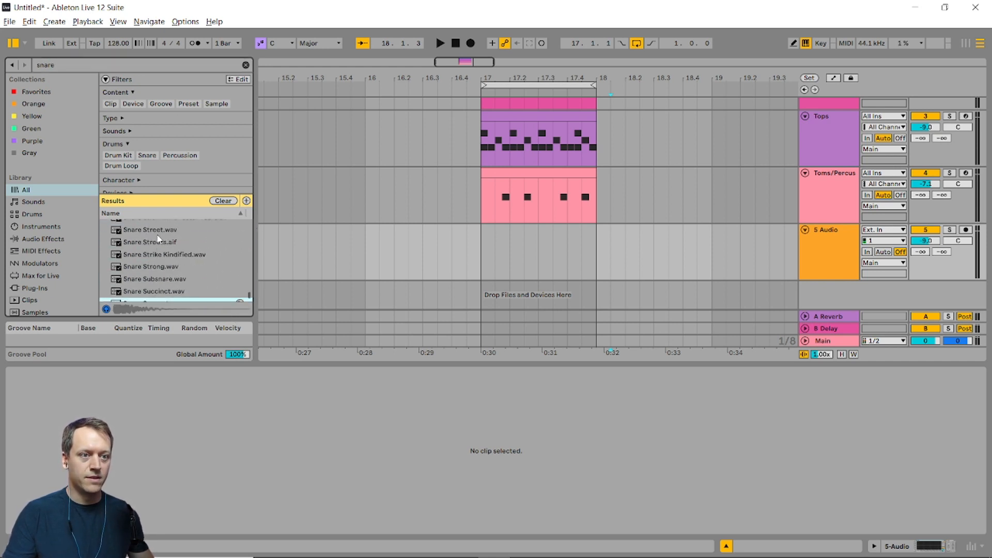
pyautogui.click(159, 230)
pyautogui.scroll(3, 162, 248)
pyautogui.click(160, 227)
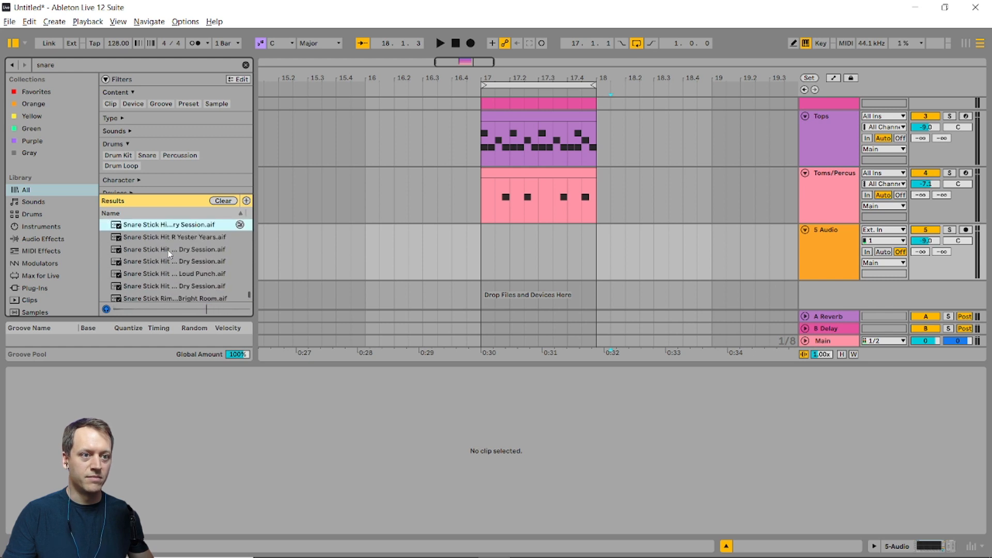
pyautogui.scroll(-1, 167, 258)
pyautogui.scroll(4, 164, 248)
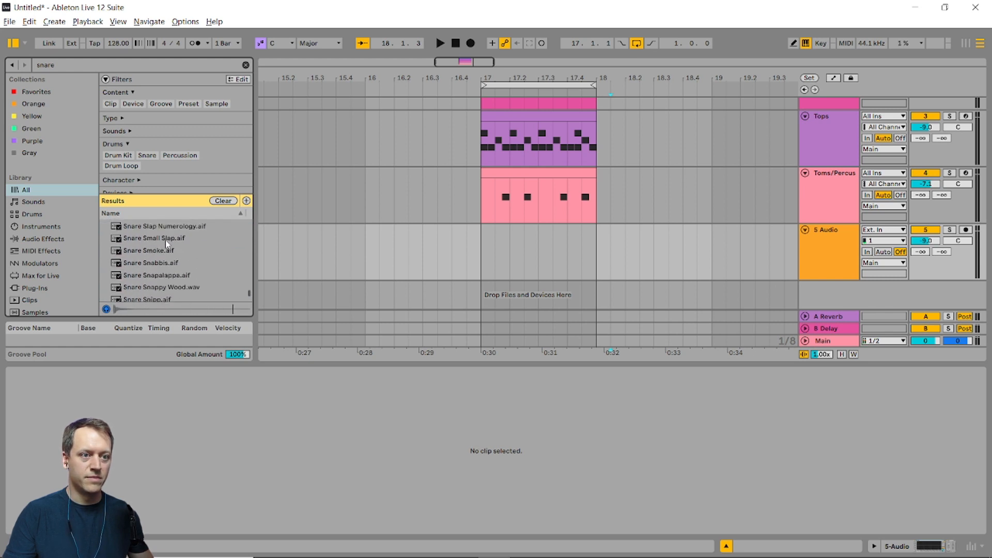
# Place Snare Small Slap.aif at bar 17 on the new audio track and trim the clip to one beat
pyautogui.click(166, 238)
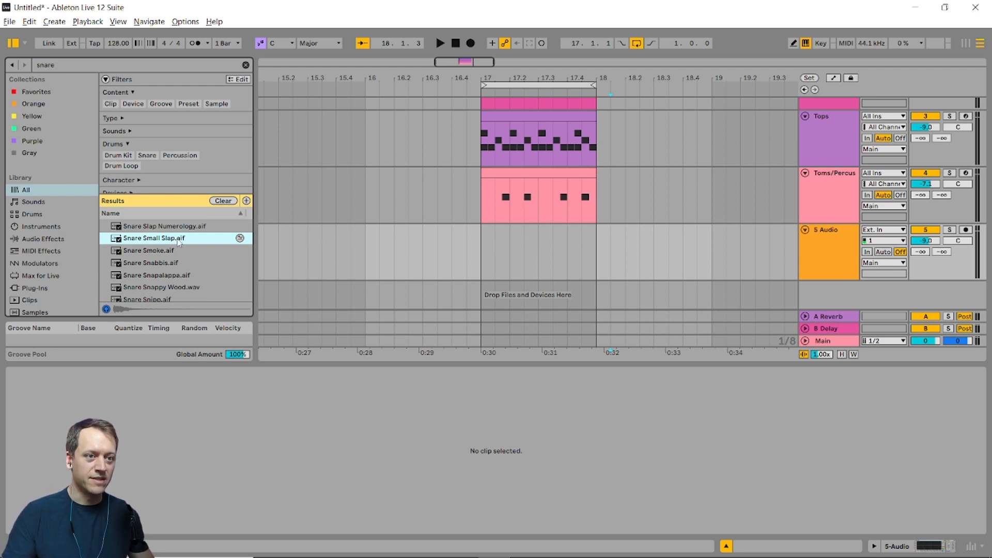
pyautogui.moveTo(180, 243); pyautogui.dragTo(486, 259)
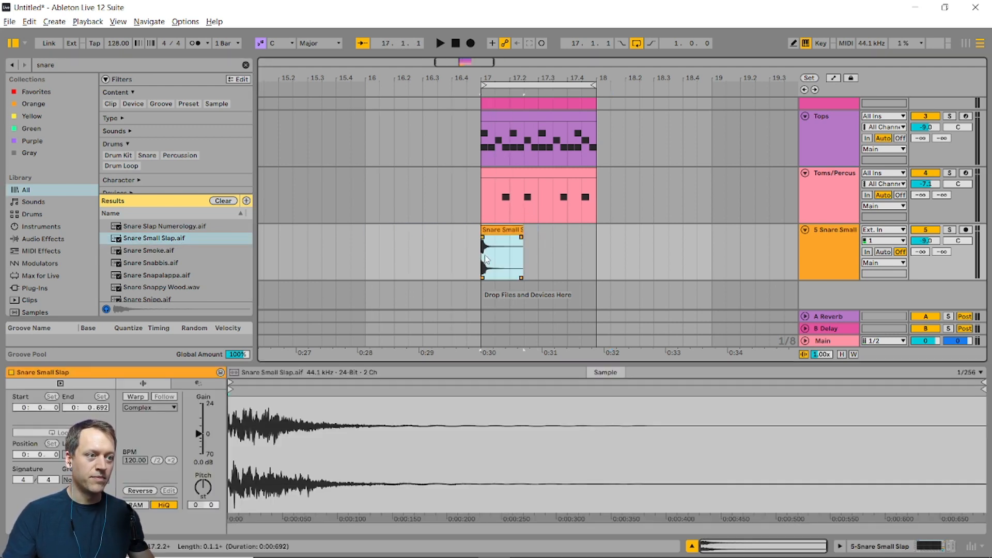
pyautogui.scroll(3, 520, 246)
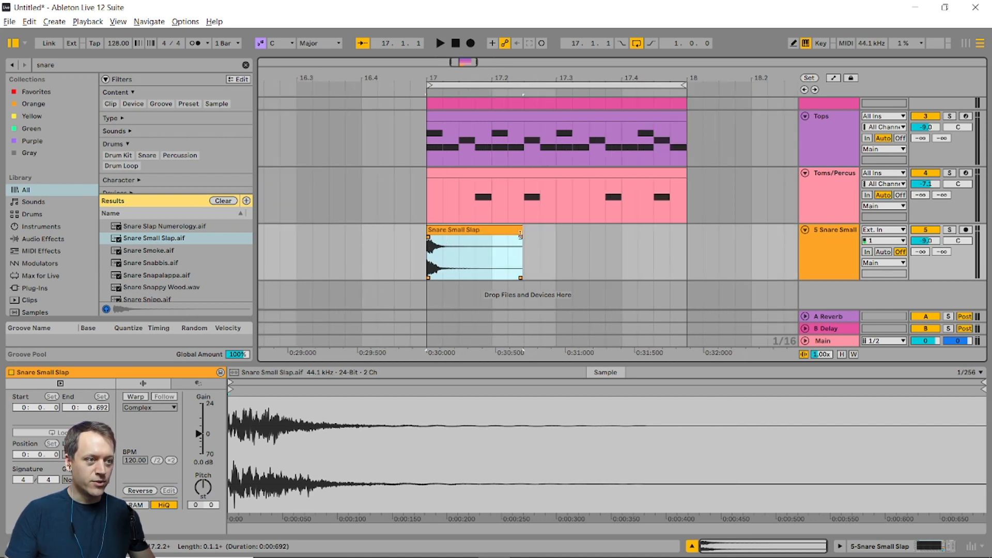
pyautogui.moveTo(517, 246); pyautogui.dragTo(496, 259)
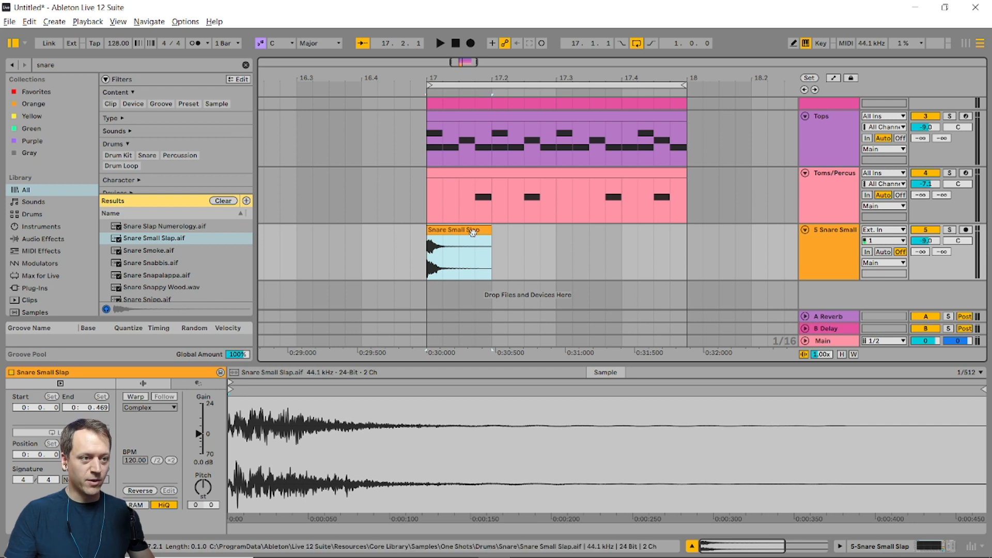
# Reverse the one-beat snare clip and duplicate it onto beat 17.3, leaving beat 17.2 empty
pyautogui.rightClick(453, 229)
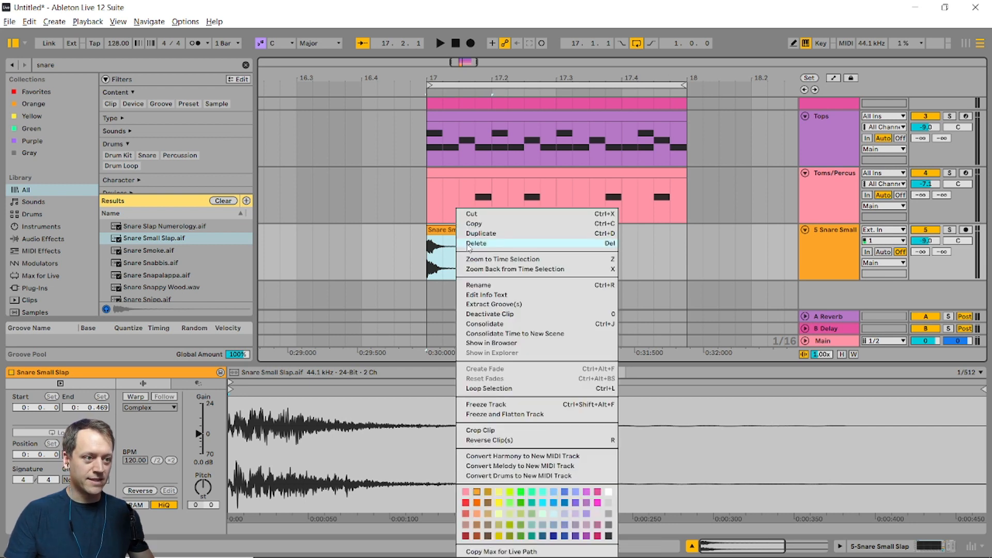
pyautogui.click(515, 440)
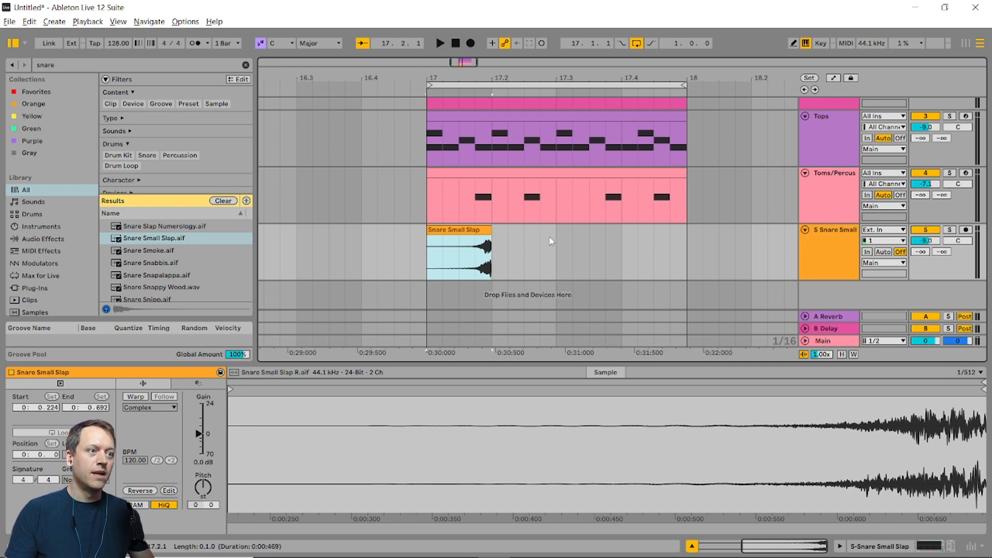
pyautogui.keyDown('shift'); pyautogui.click(555, 266); pyautogui.keyUp('shift')
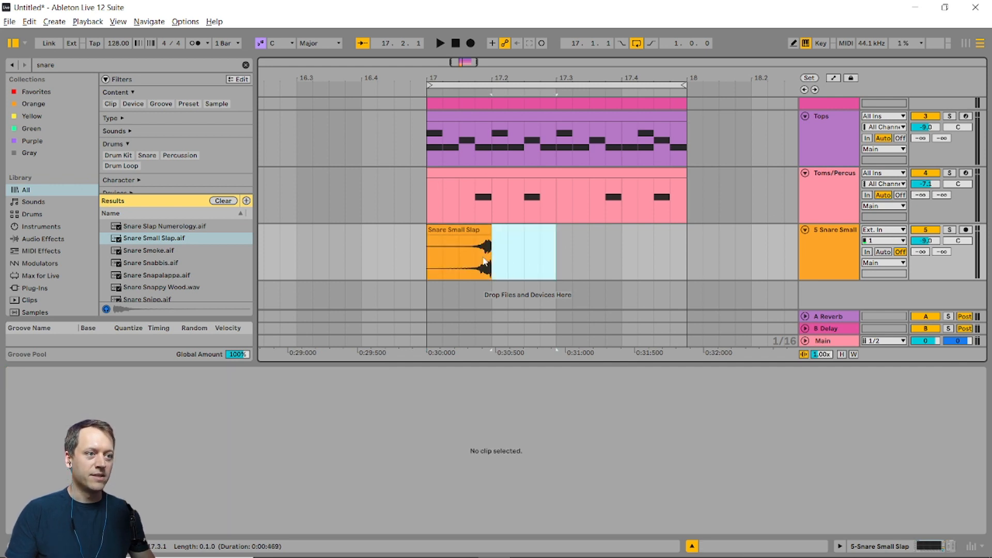
pyautogui.hotkey('ctrl', 'd')
pyautogui.click(581, 251)
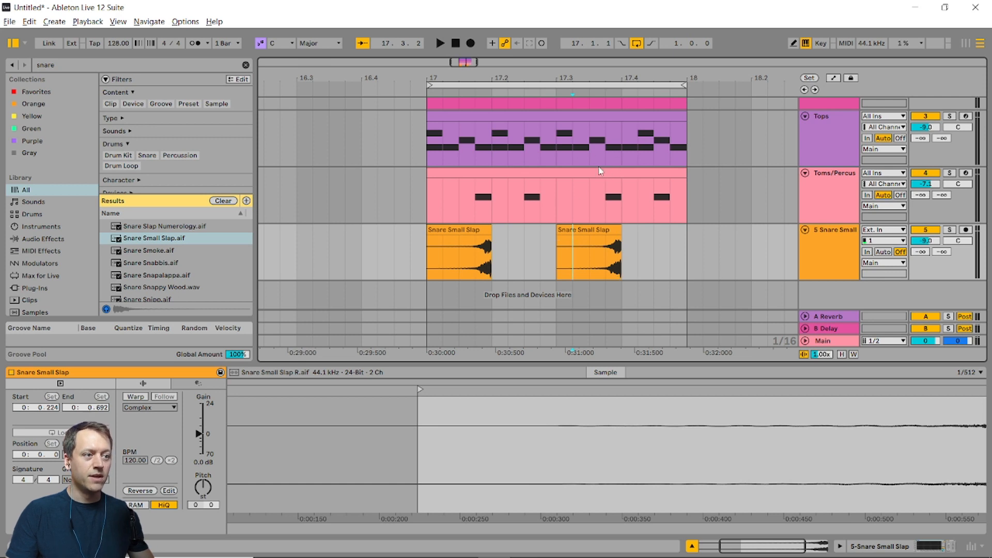
# Play the beat from bar 17 and lower the reversed snare track's volume to -17.0 dB
pyautogui.click(429, 190)
pyautogui.press('space')
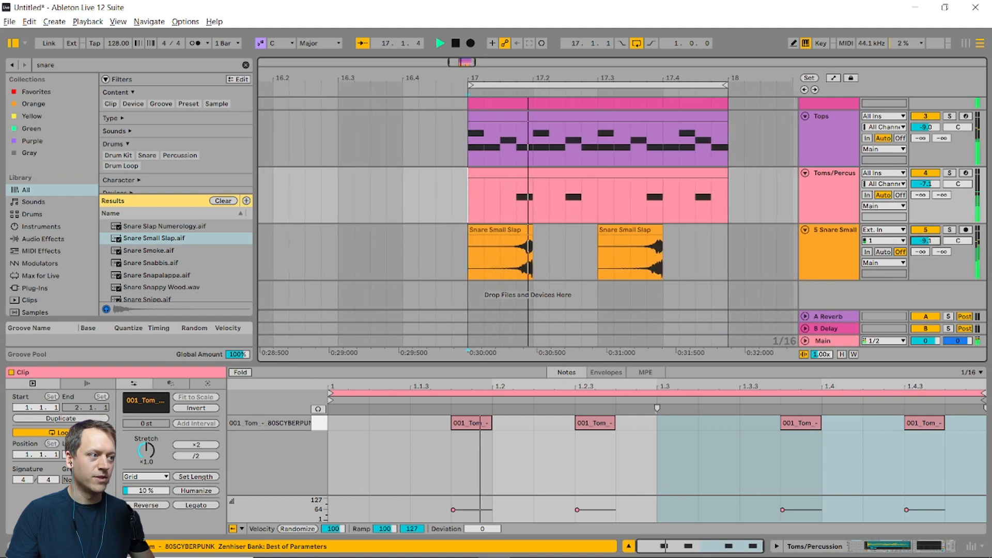
pyautogui.moveTo(926, 241); pyautogui.dragTo(926, 263)
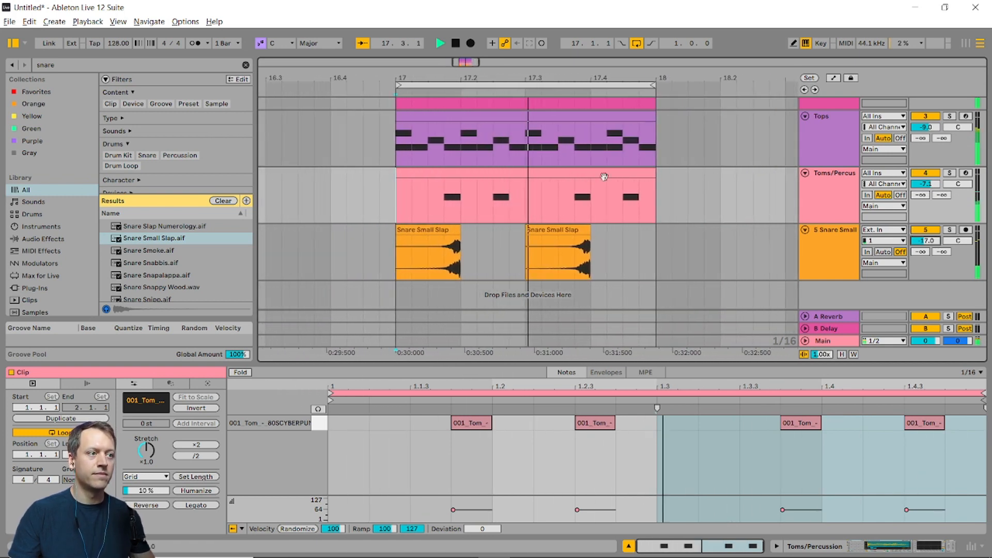
pyautogui.press('space')
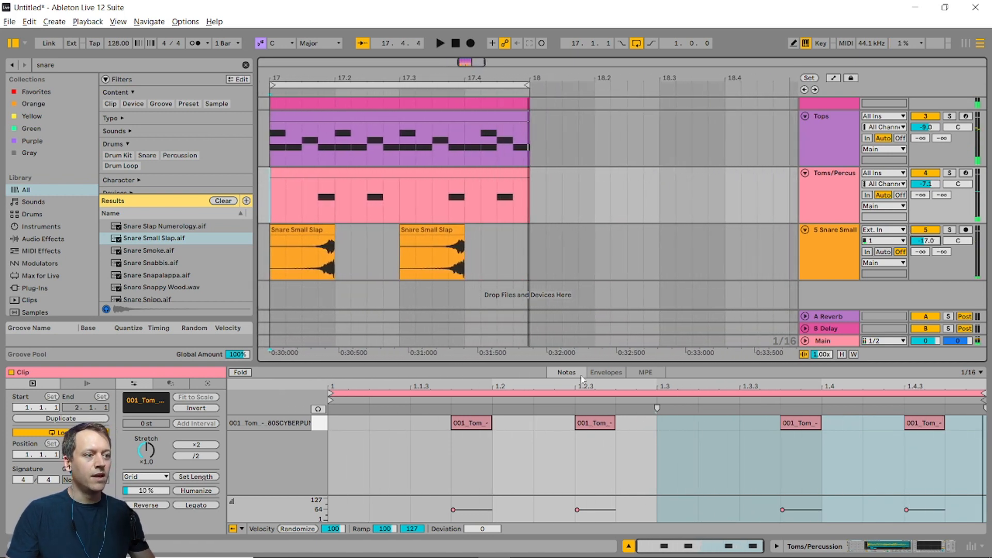
# Fold all tracks and group the Kick, Snares/Claps, Tops, Toms/Percussion and reversed snare tracks
pyautogui.moveTo(586, 364); pyautogui.dragTo(584, 387)
pyautogui.scroll(-4, 473, 199)
pyautogui.scroll(3, 430, 248)
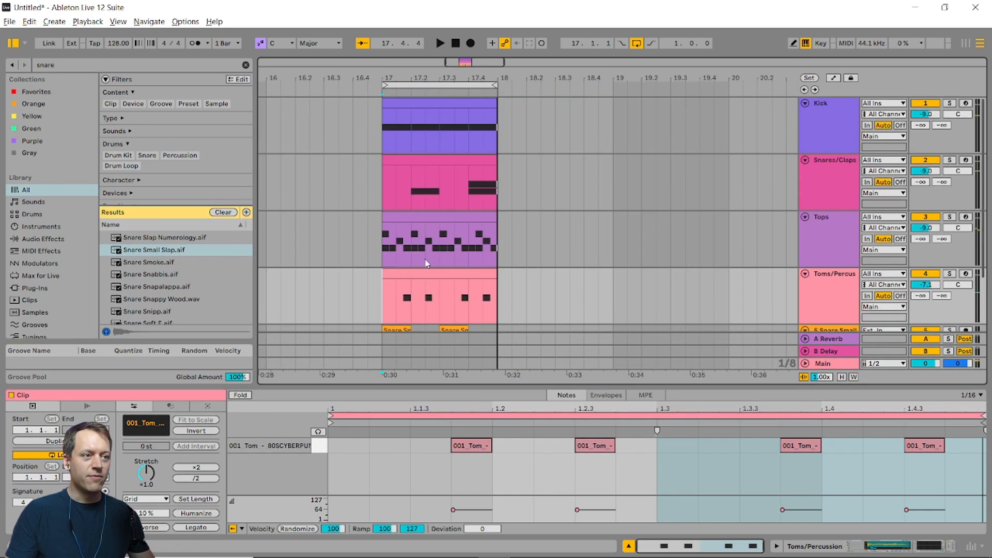
pyautogui.click(817, 128)
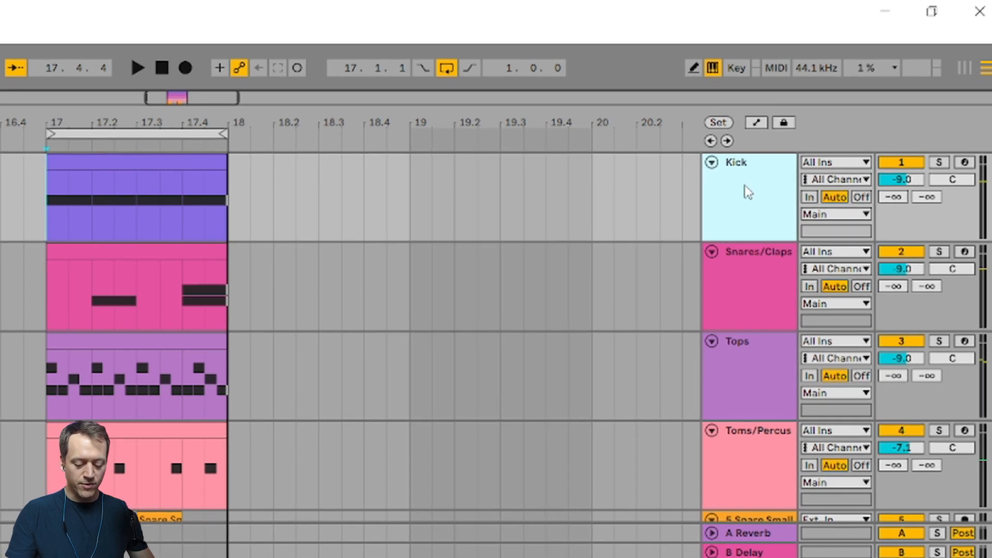
pyautogui.keyDown('alt'); pyautogui.click(712, 163); pyautogui.keyUp('alt')
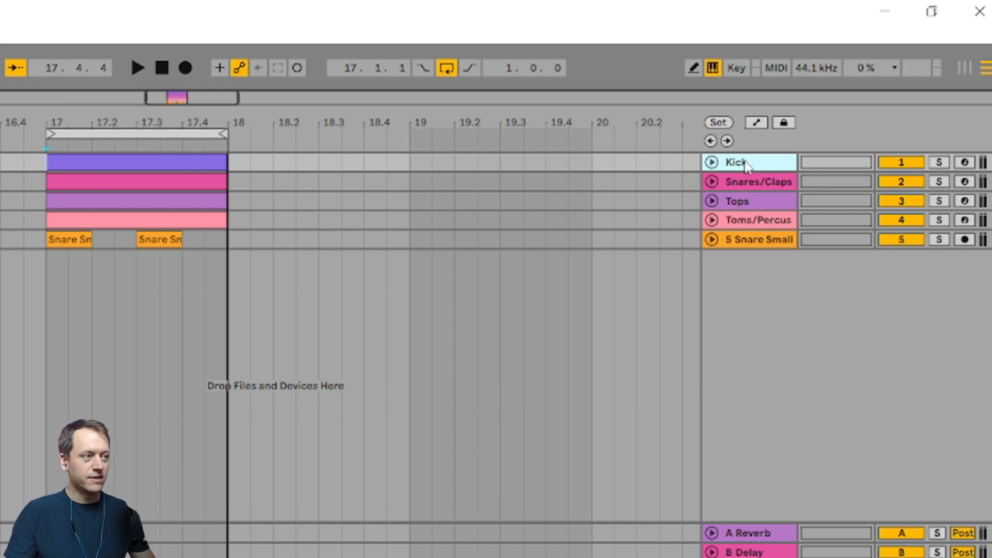
pyautogui.keyDown('shift'); pyautogui.click(752, 242); pyautogui.keyUp('shift')
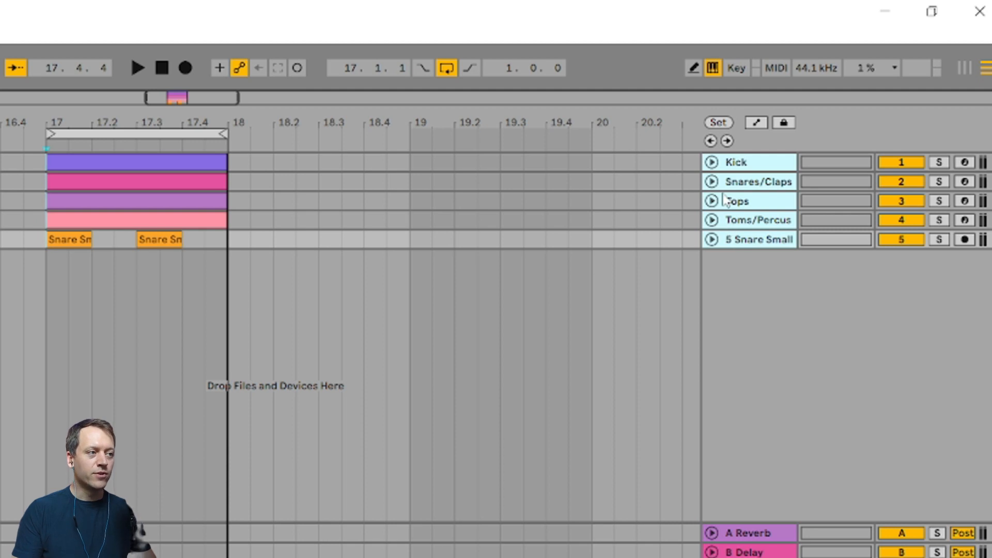
pyautogui.hotkey('ctrl', 'g')
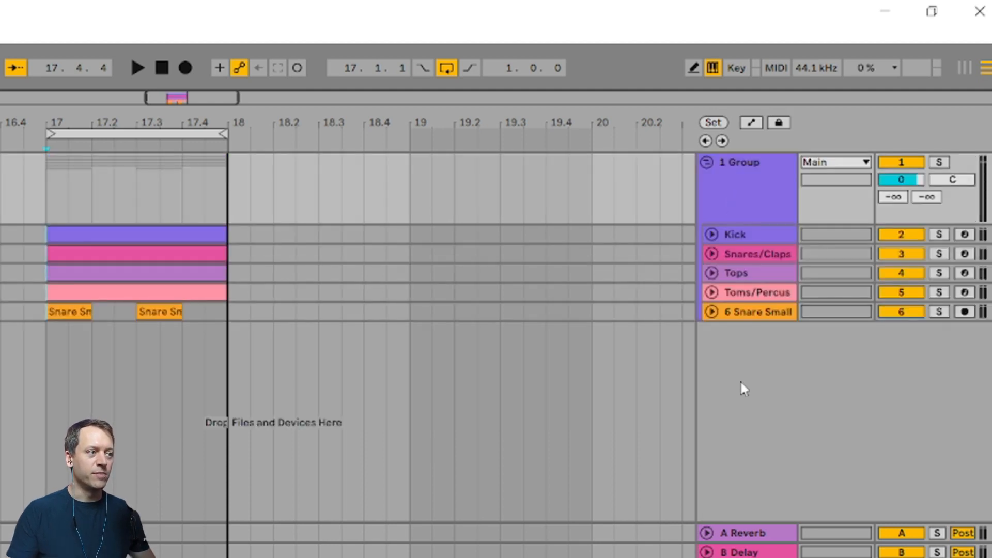
# Search for "drum buss" and add the Drum Buss effect to the new drum group track
pyautogui.click(732, 217)
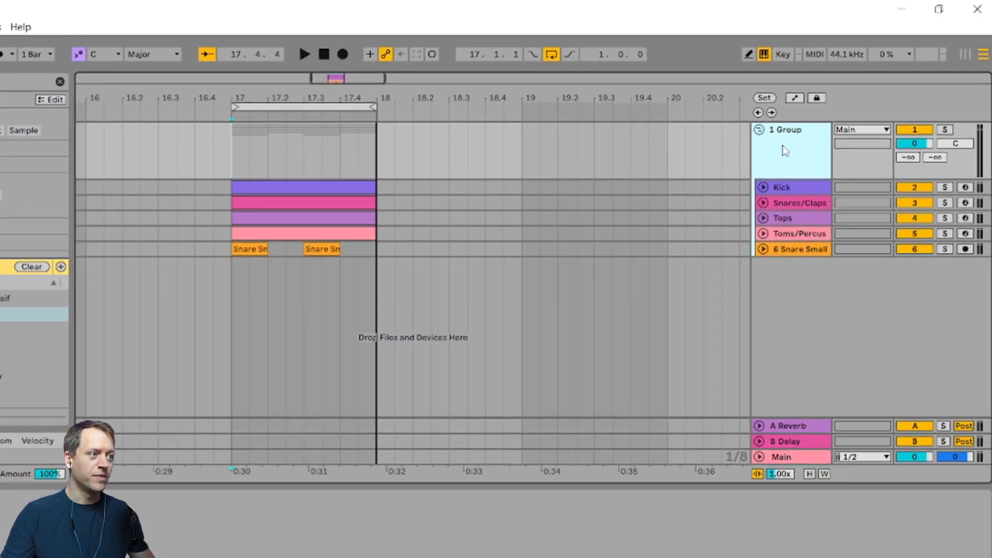
pyautogui.hotkey('ctrl', 'f')
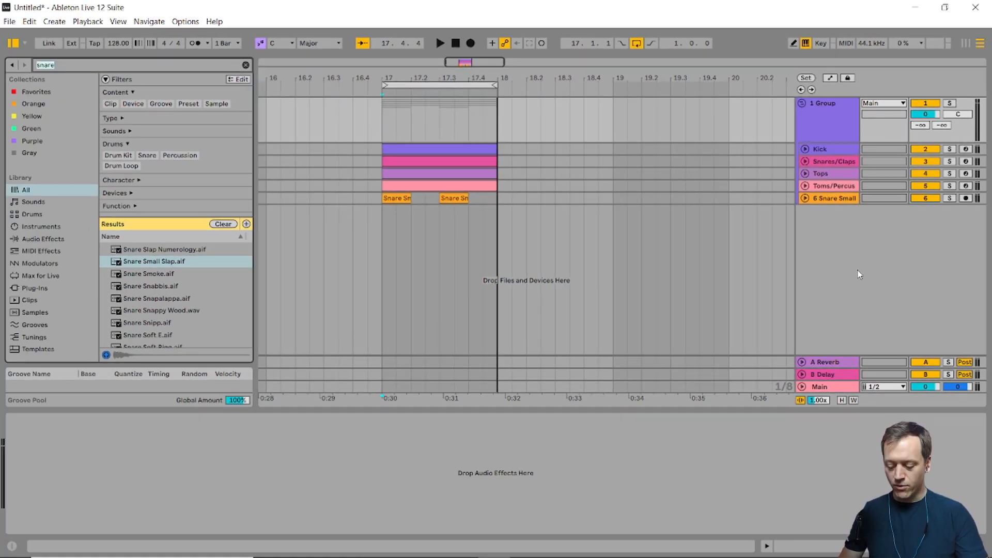
pyautogui.write('drum buss')
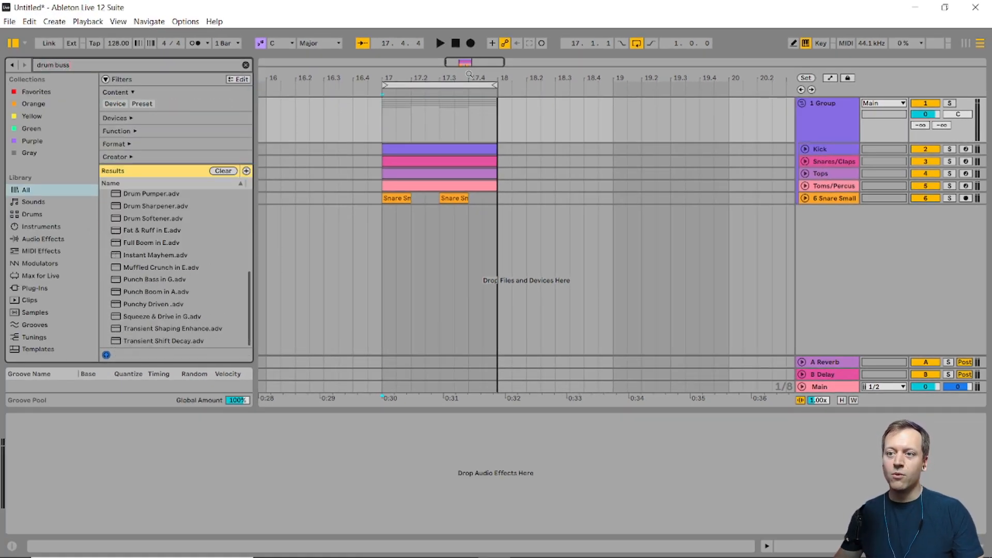
pyautogui.scroll(5, 154, 302)
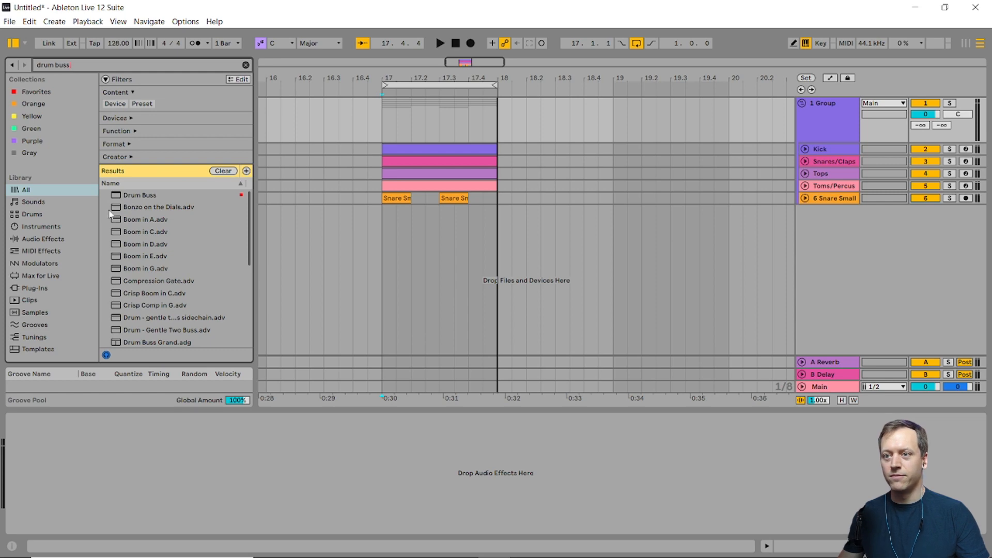
pyautogui.moveTo(134, 196); pyautogui.dragTo(142, 468)
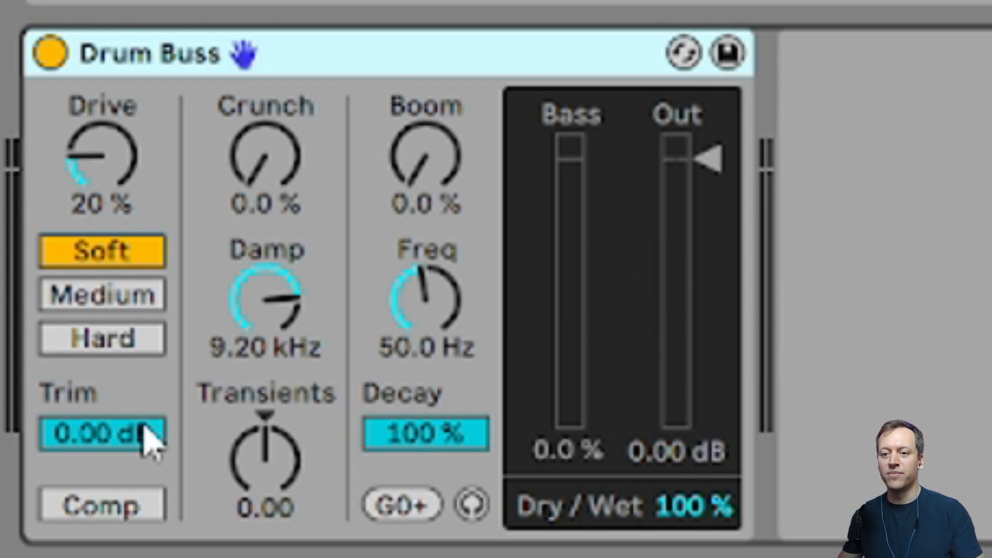
# Turn on Comp in Drum Buss, set Dry/Wet to 20 %, and play the looped bar to hear it
pyautogui.click(116, 508)
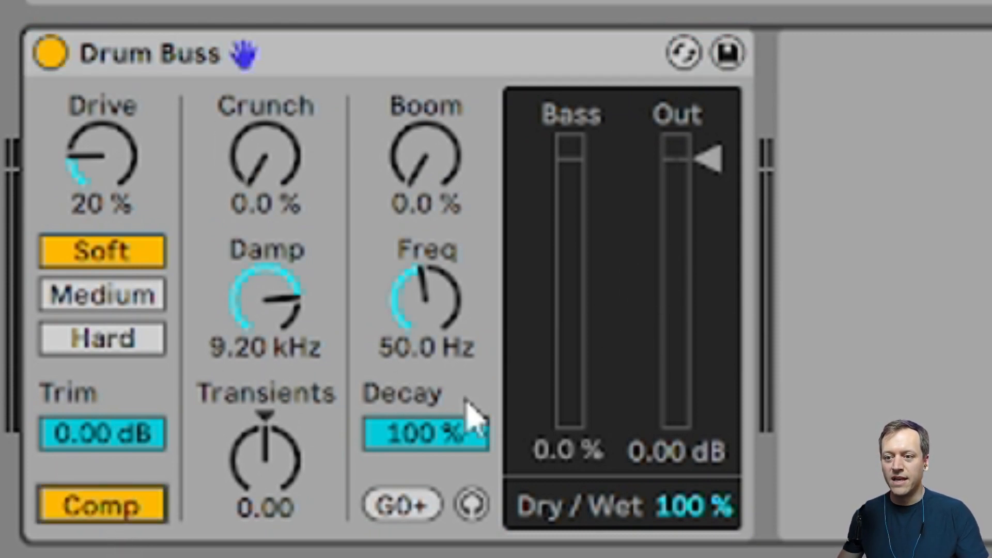
pyautogui.moveTo(708, 514); pyautogui.dragTo(708, 555)
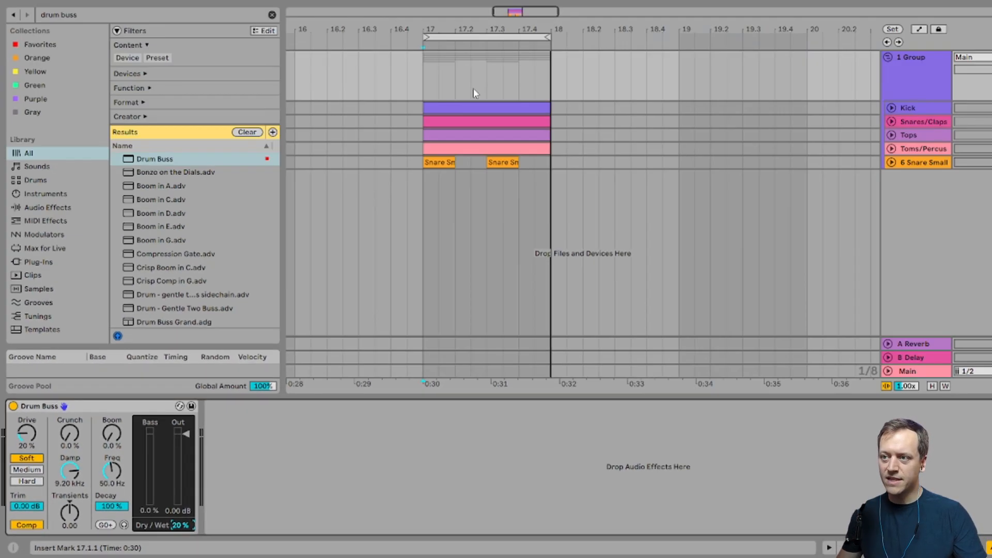
pyautogui.press('space')
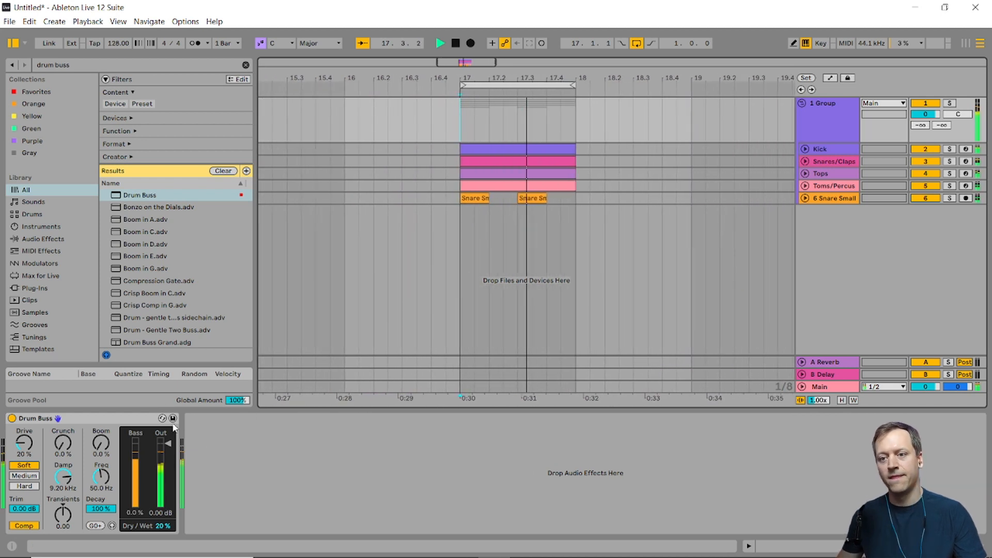
pyautogui.press('space')
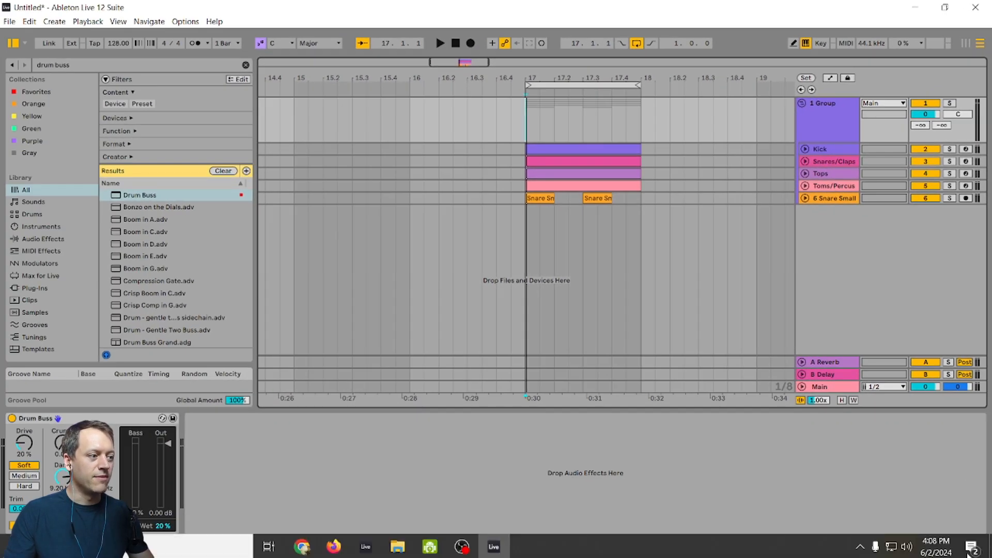
# Show the mixer, raise the drum group's send to A Reverb to -36.1 dB, and play the loop
pyautogui.click(971, 547)
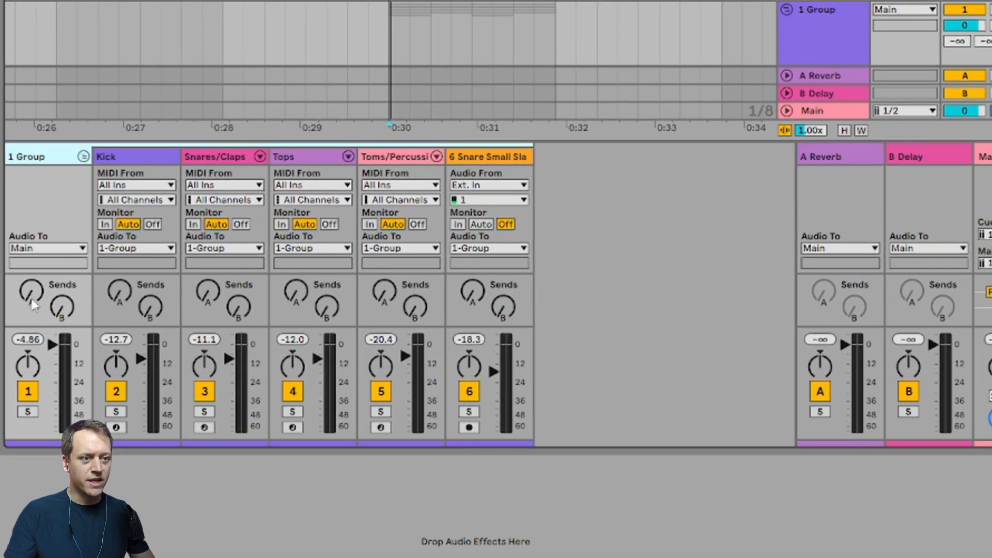
pyautogui.moveTo(31, 300); pyautogui.dragTo(32, 298)
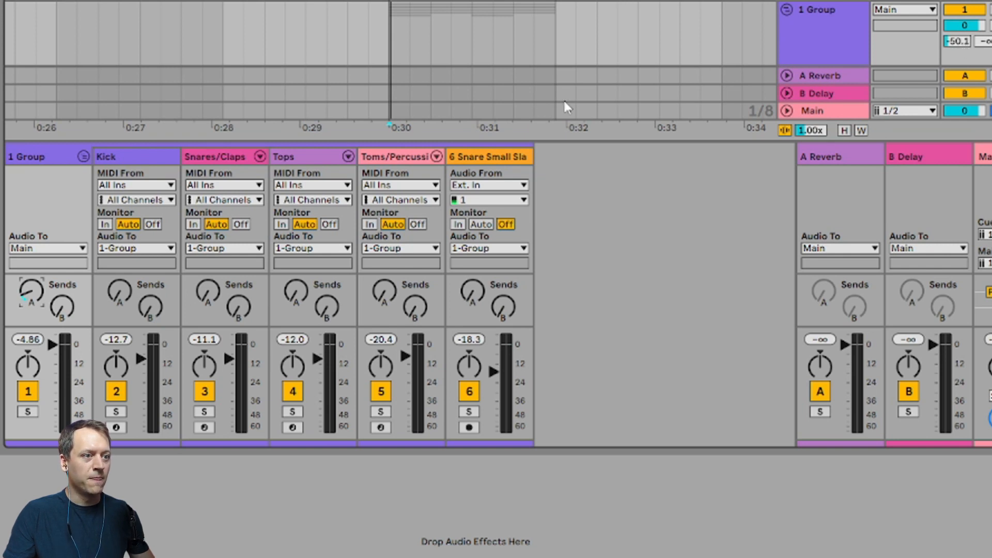
pyautogui.moveTo(964, 46); pyautogui.dragTo(964, 42)
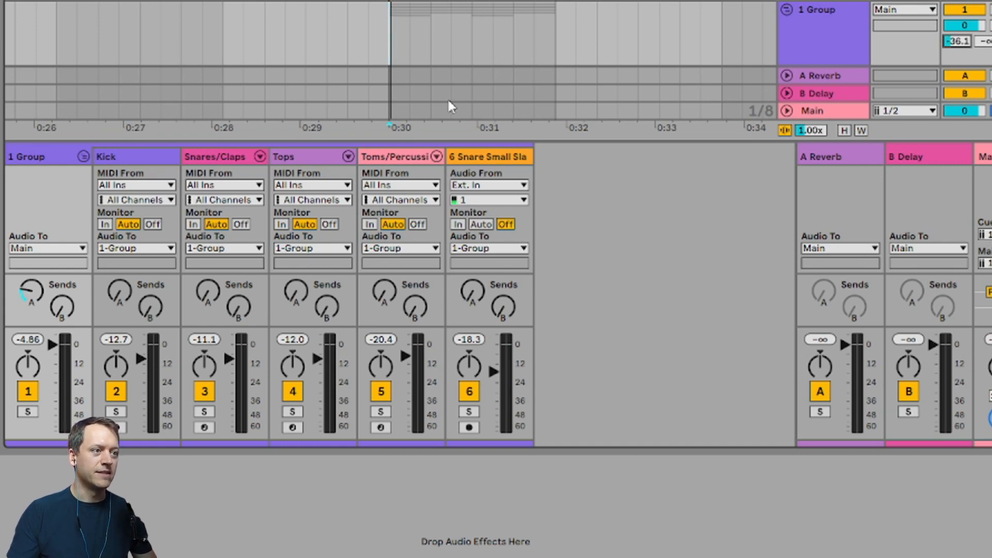
pyautogui.press('space')
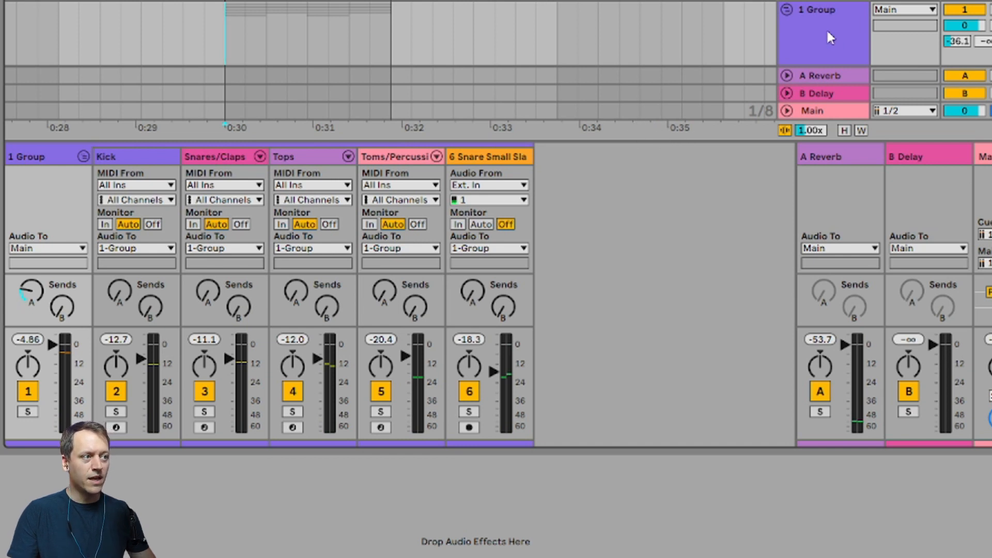
# Rename the group track as Drums and hide the mixer
pyautogui.click(830, 45)
pyautogui.hotkey('ctrl', 'r')
pyautogui.write('D')
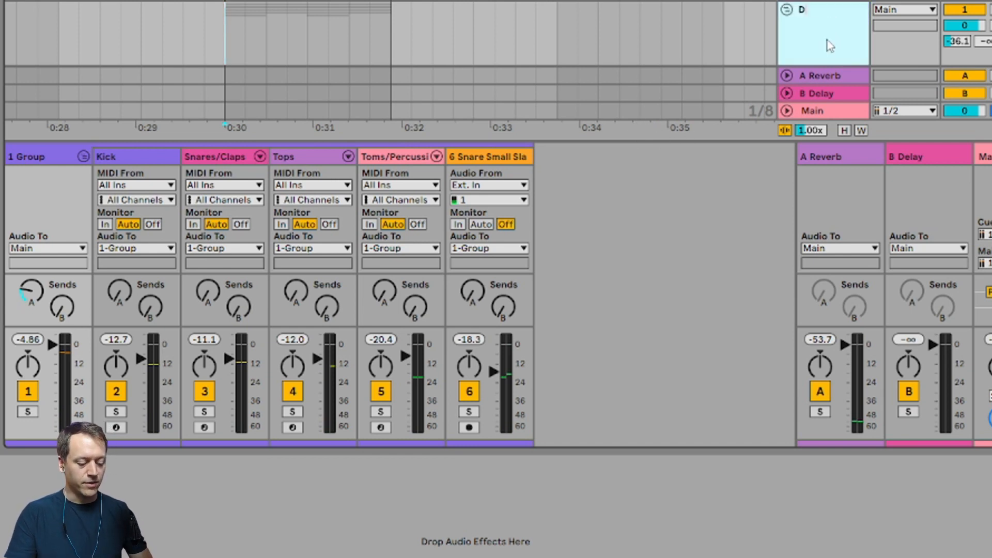
pyautogui.write('rums')
pyautogui.press('Return')
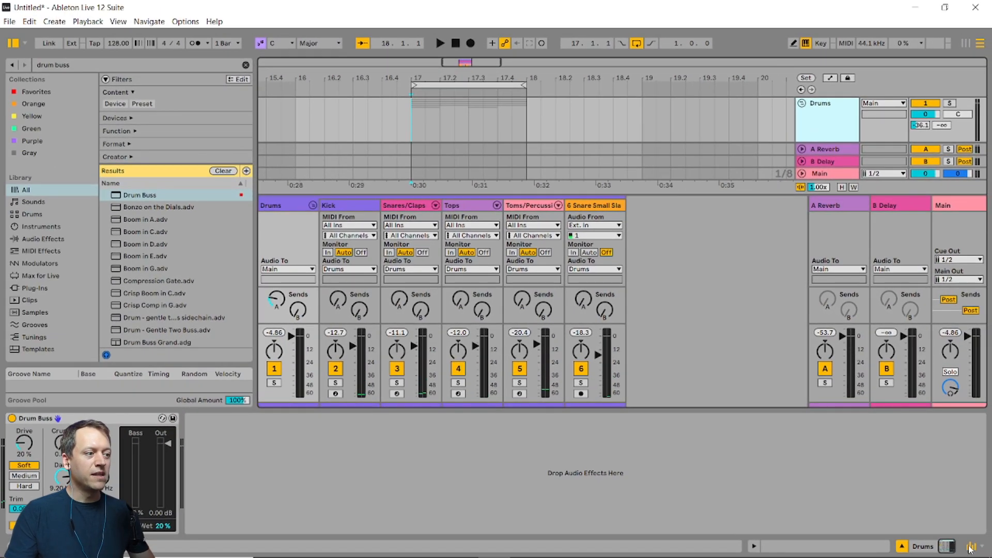
pyautogui.click(970, 548)
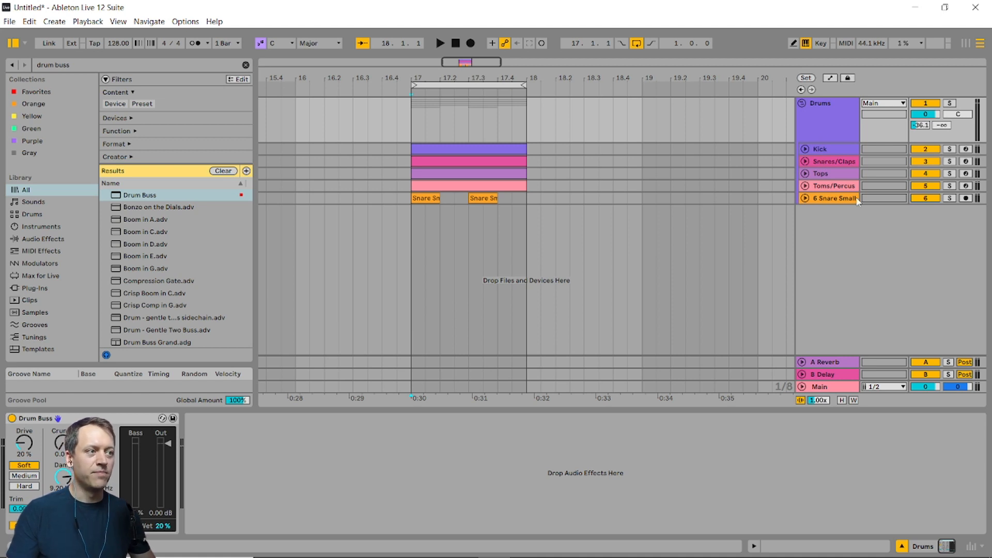
# Save the Live Set as a template named House Drums Template
pyautogui.click(9, 21)
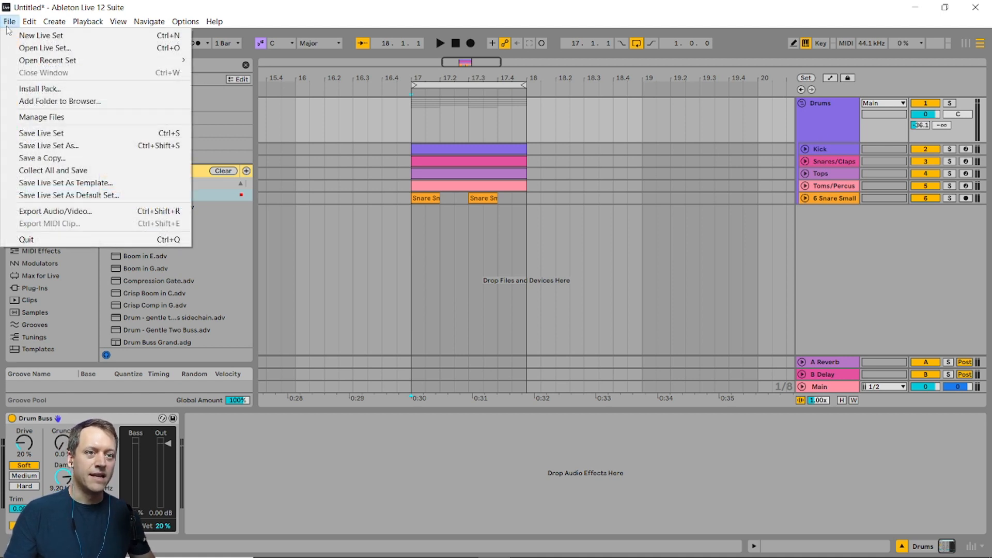
pyautogui.click(71, 183)
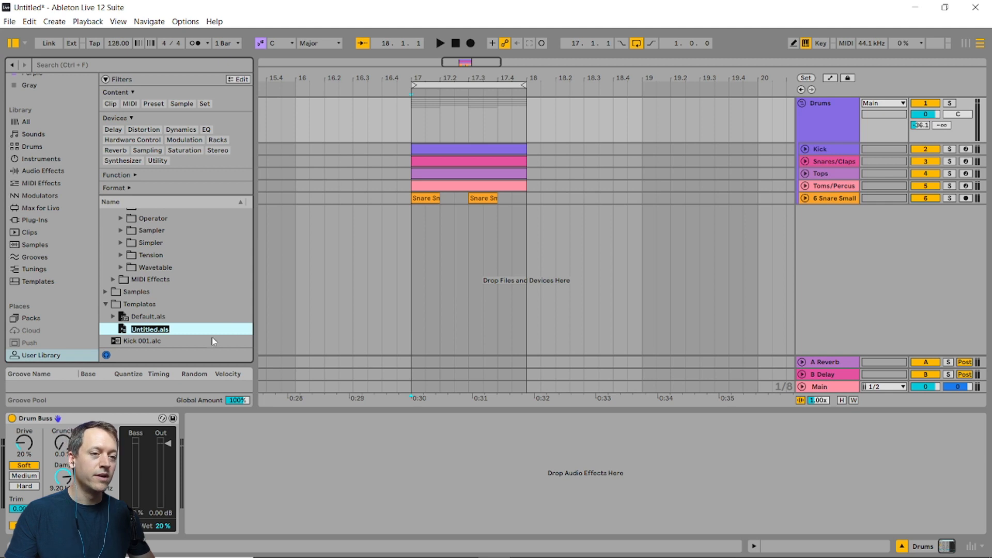
pyautogui.write('Ho')
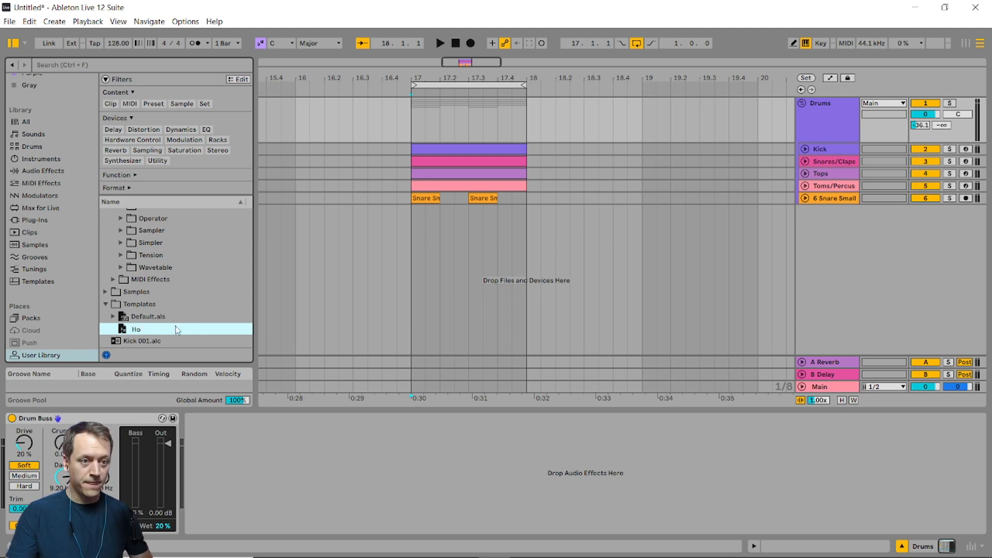
pyautogui.write('use Drums Template')
pyautogui.press('Return')
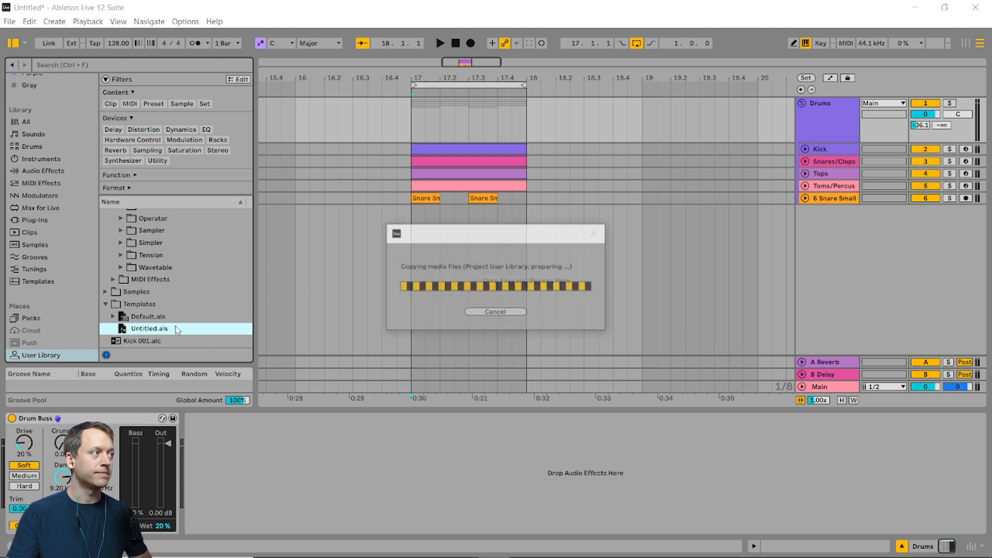